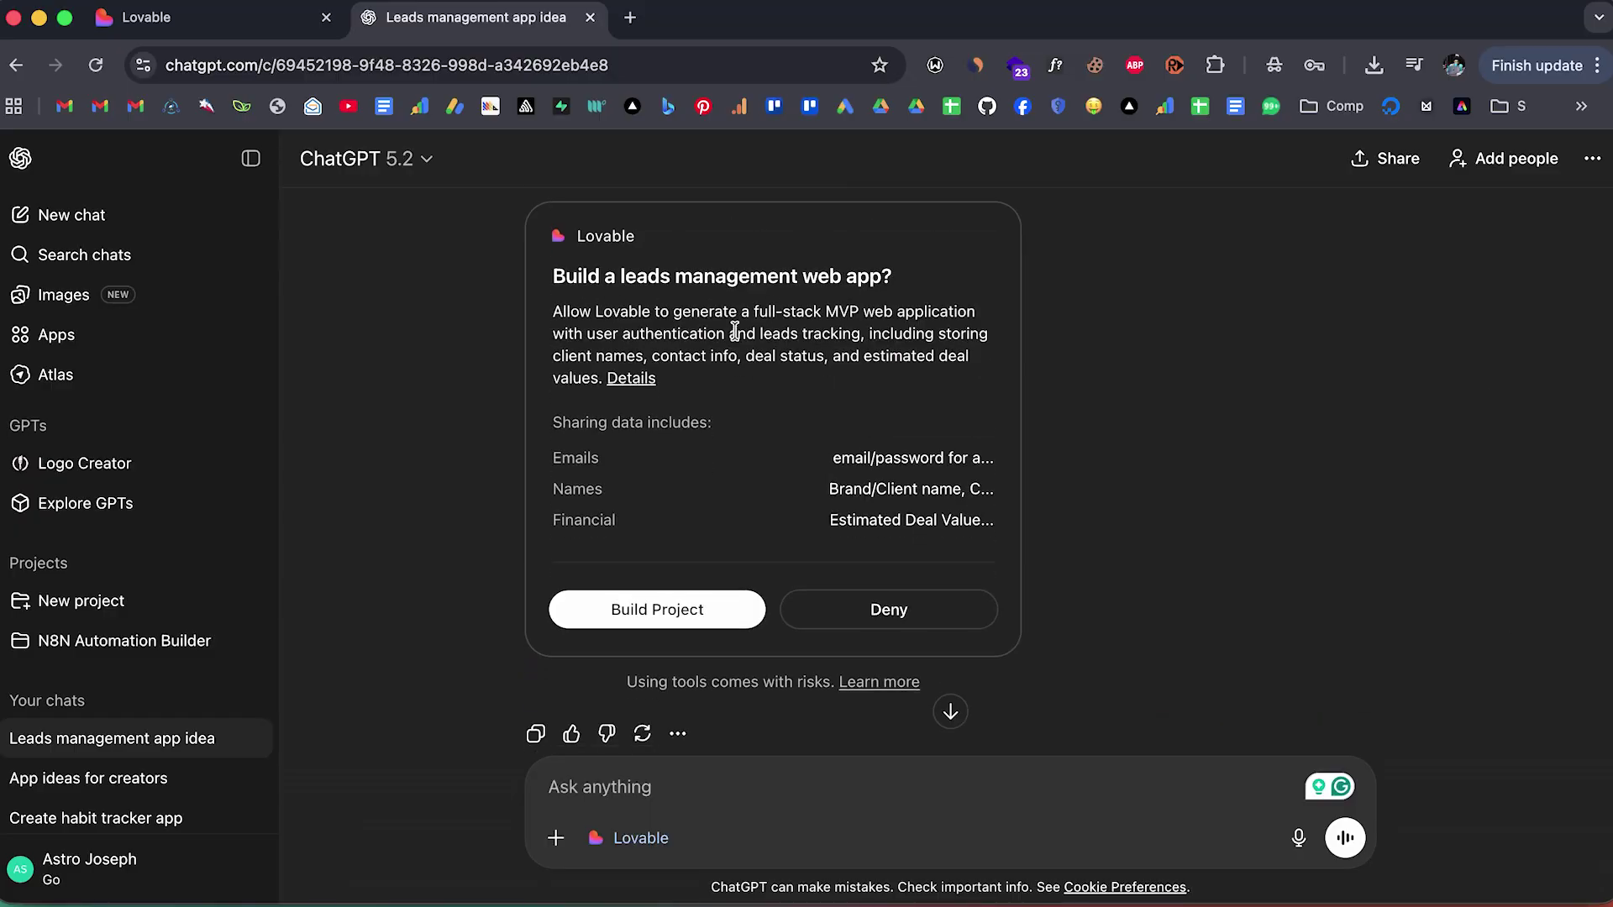
Leave the Lovable home page and switch to the empty ChatGPT chat in the second tab.
scroll(735, 332, "down", 2)
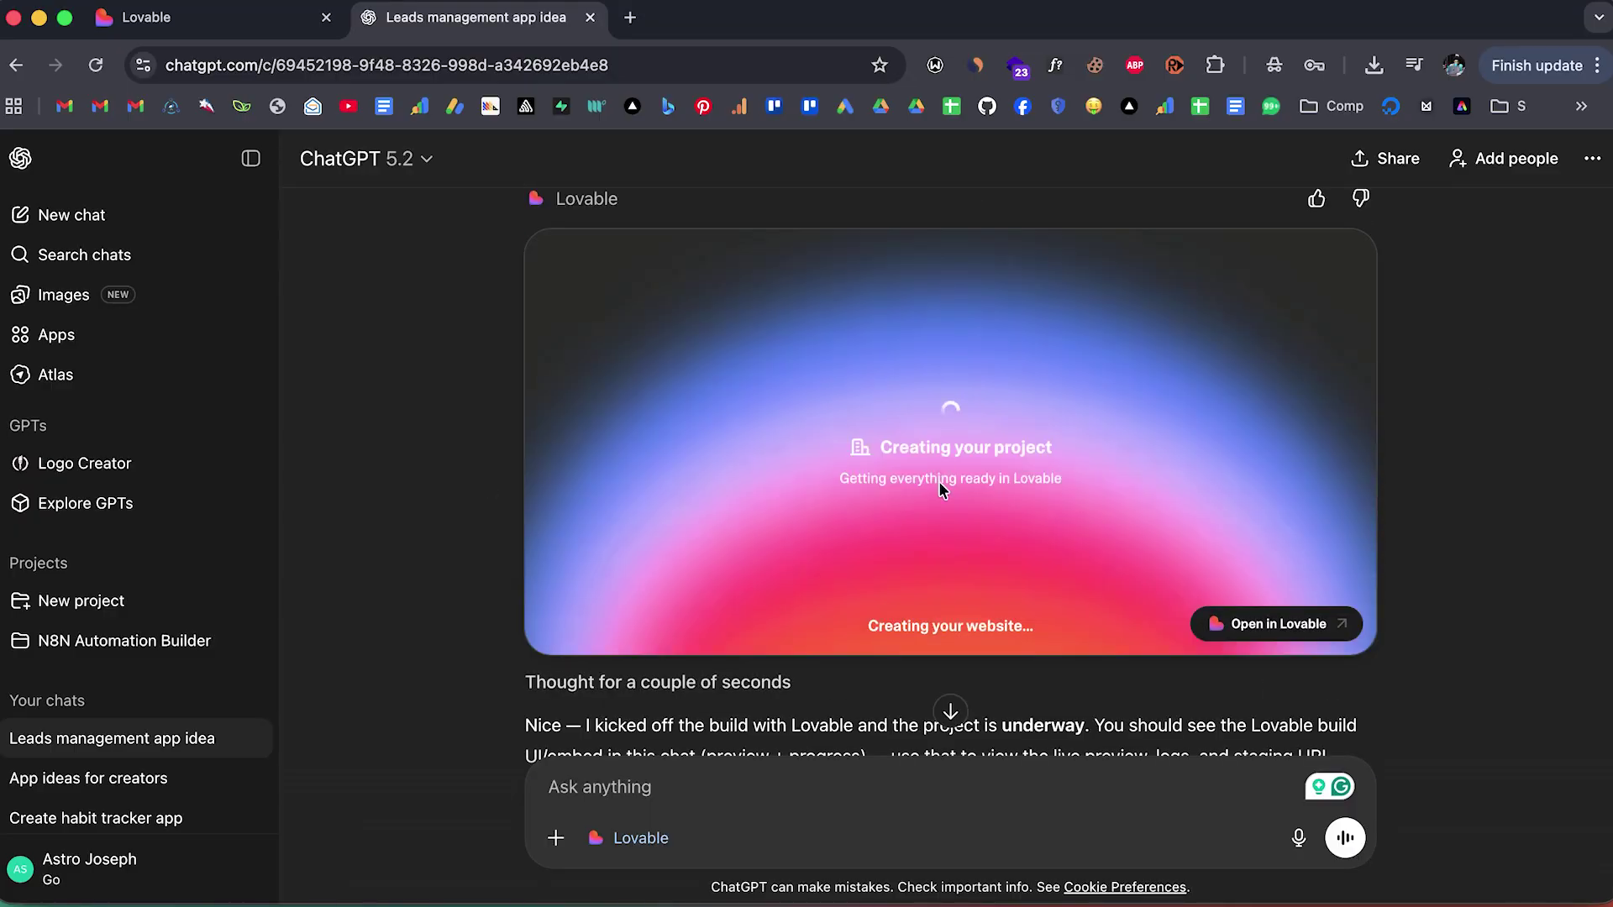
scroll(626, 522, "down", 7)
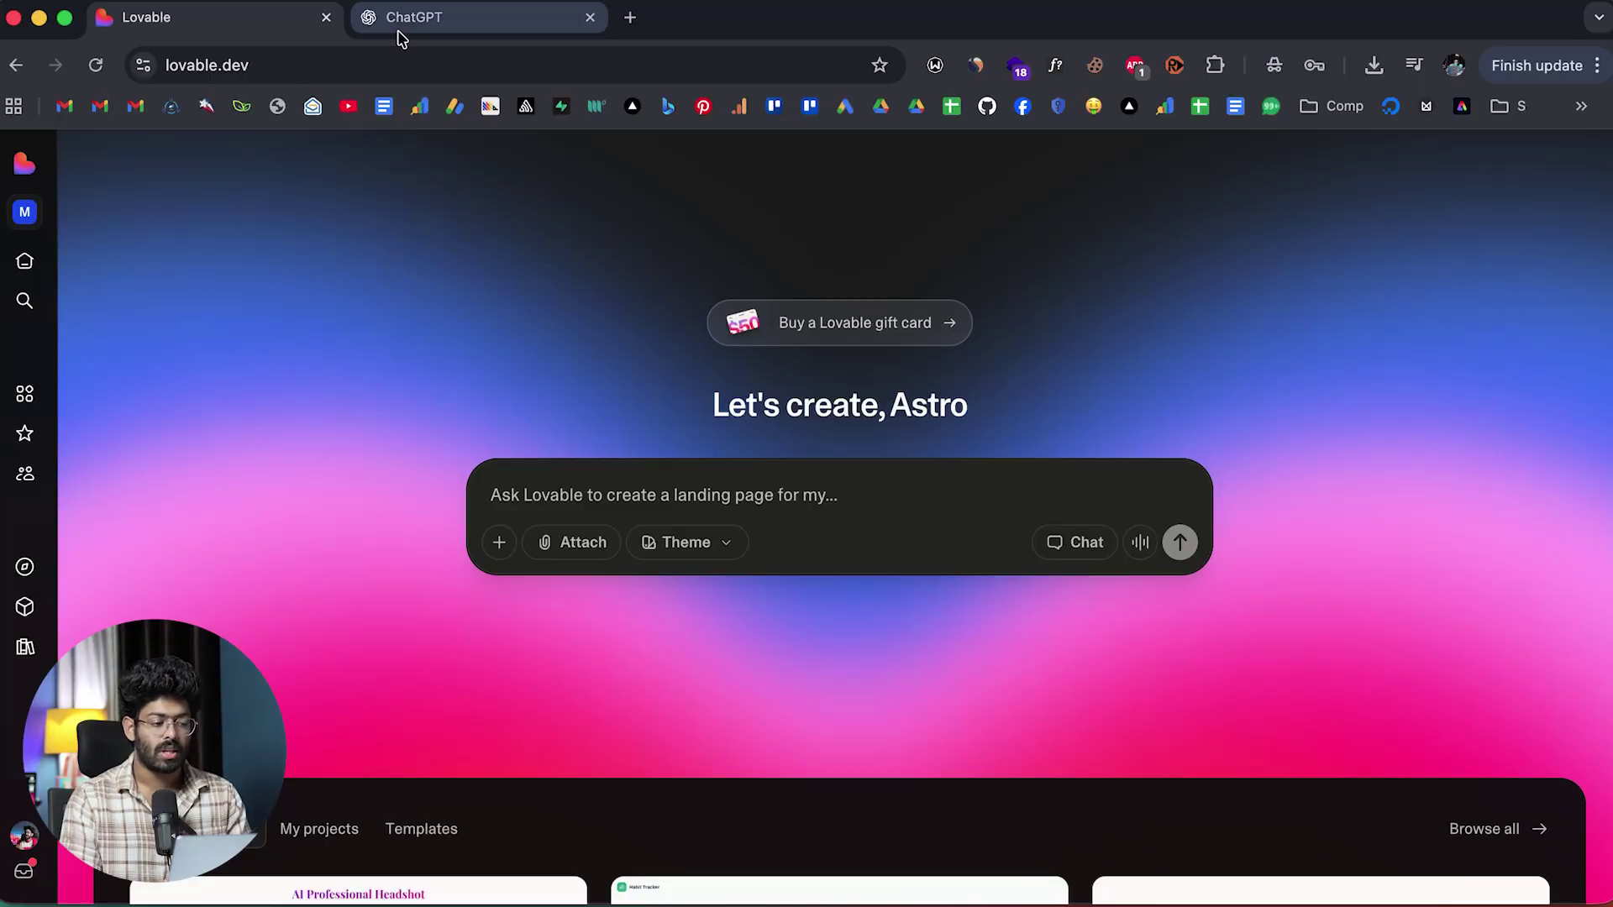
left_click(398, 25)
left_click(274, 25)
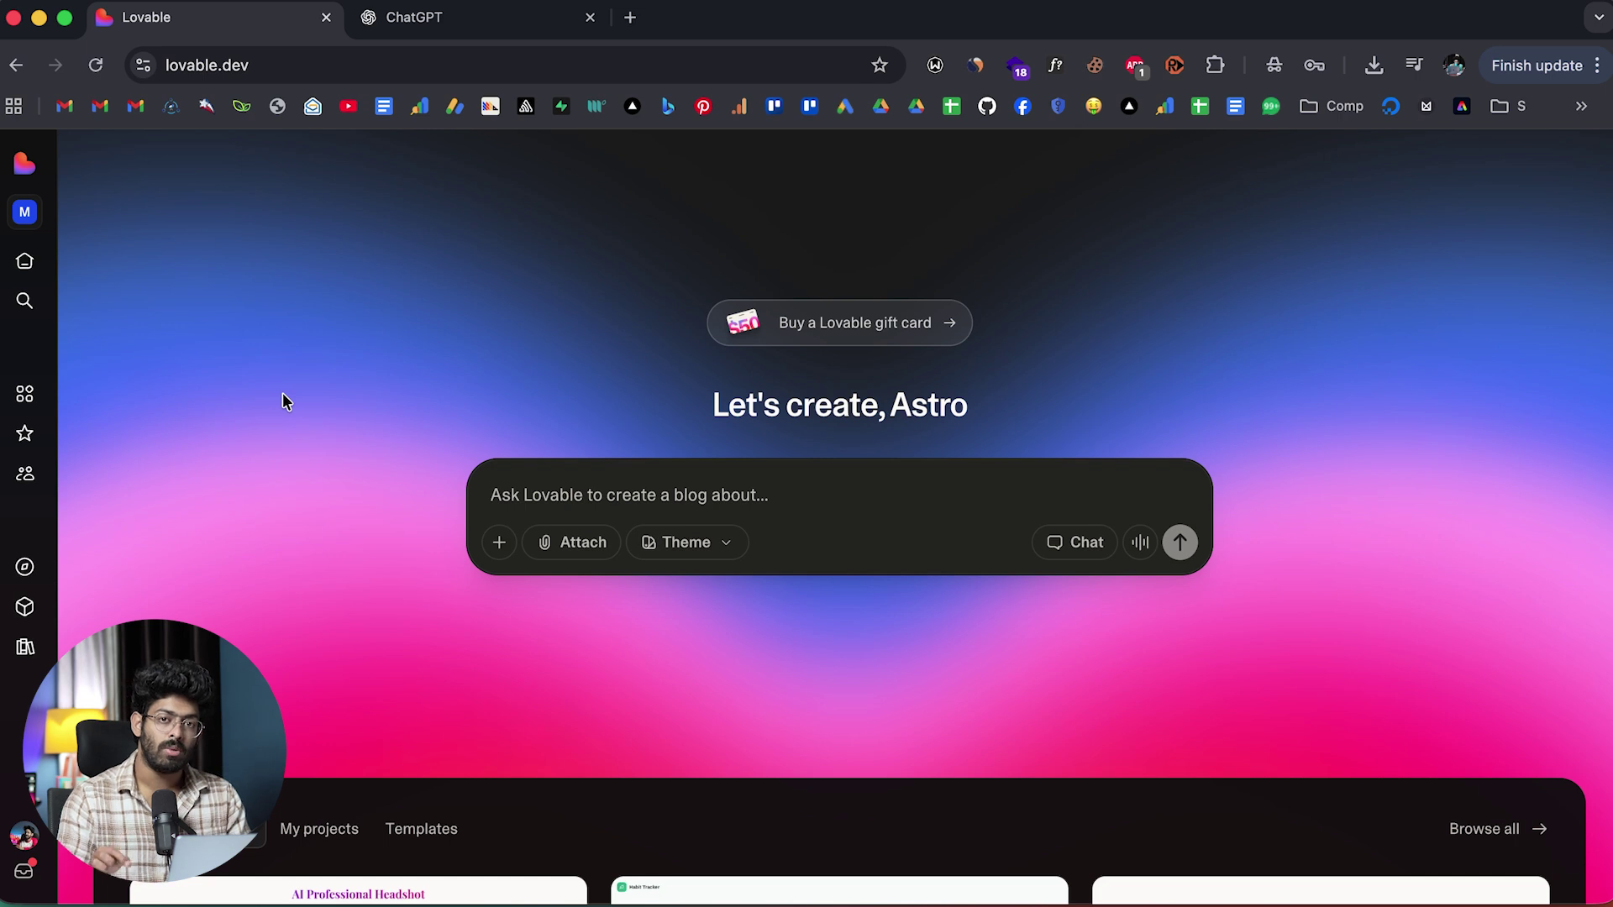
left_click(450, 30)
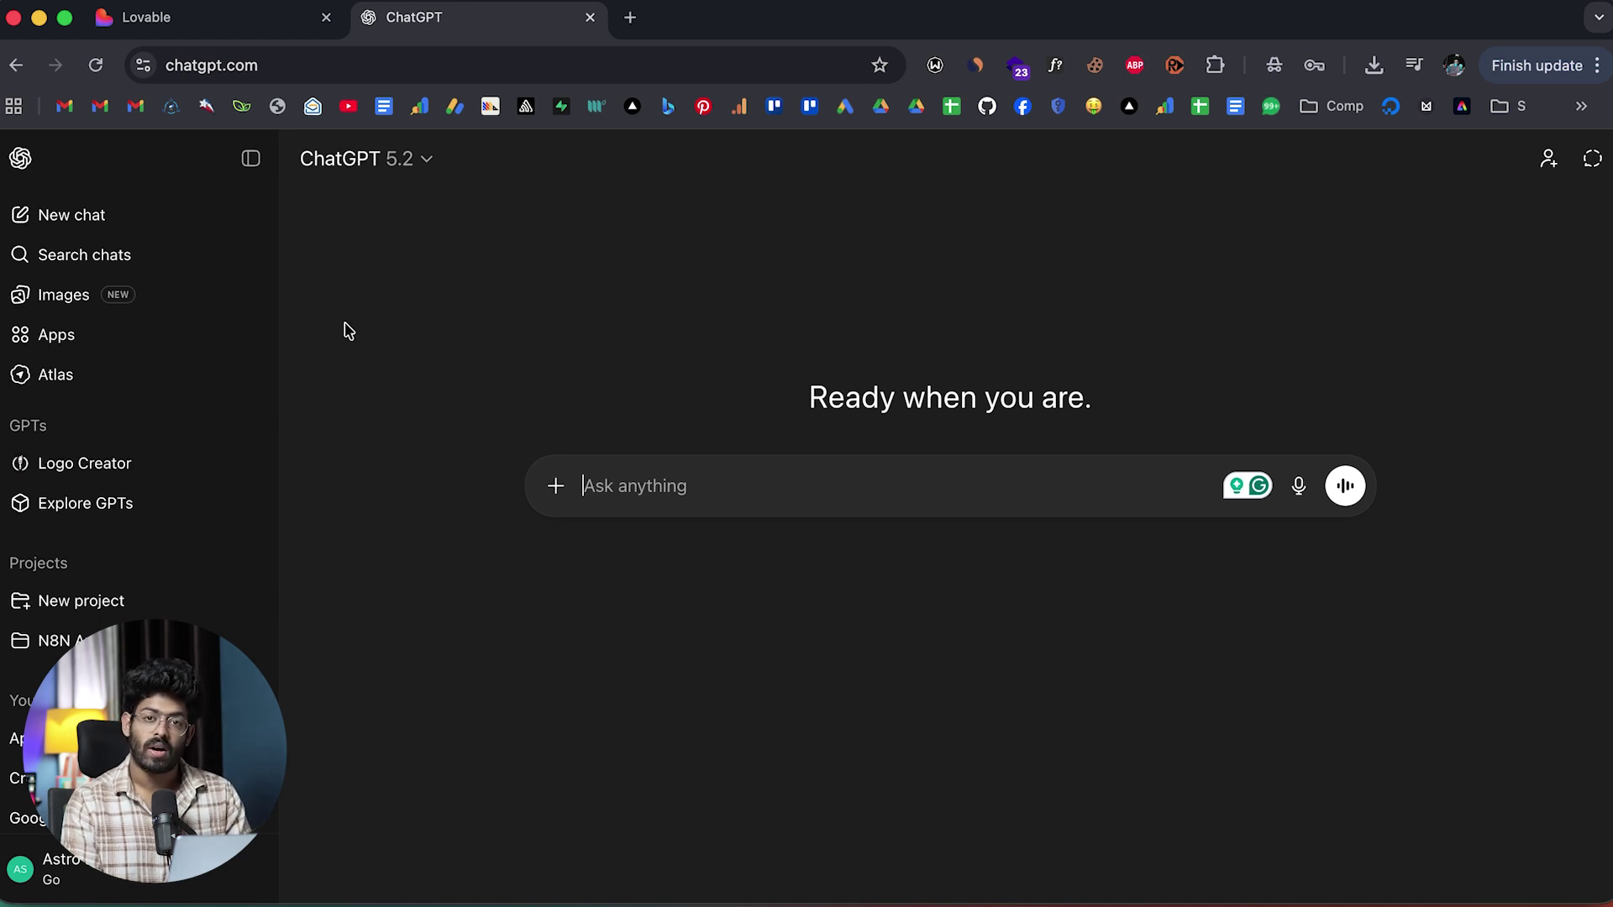
left_click(61, 334)
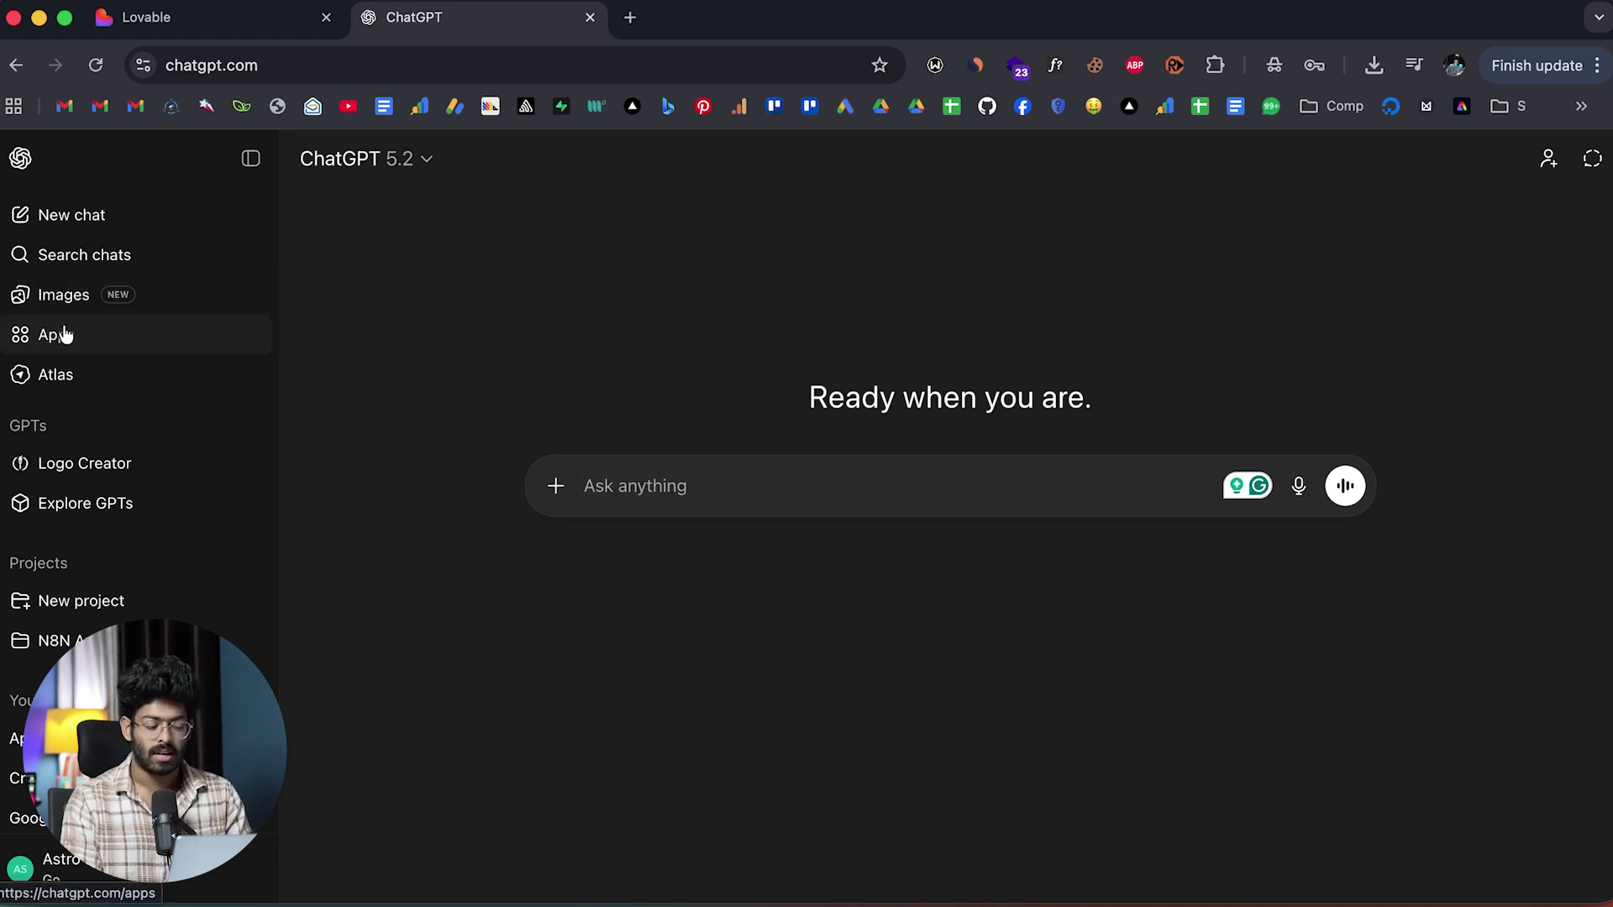
scroll(504, 348, "down", 3)
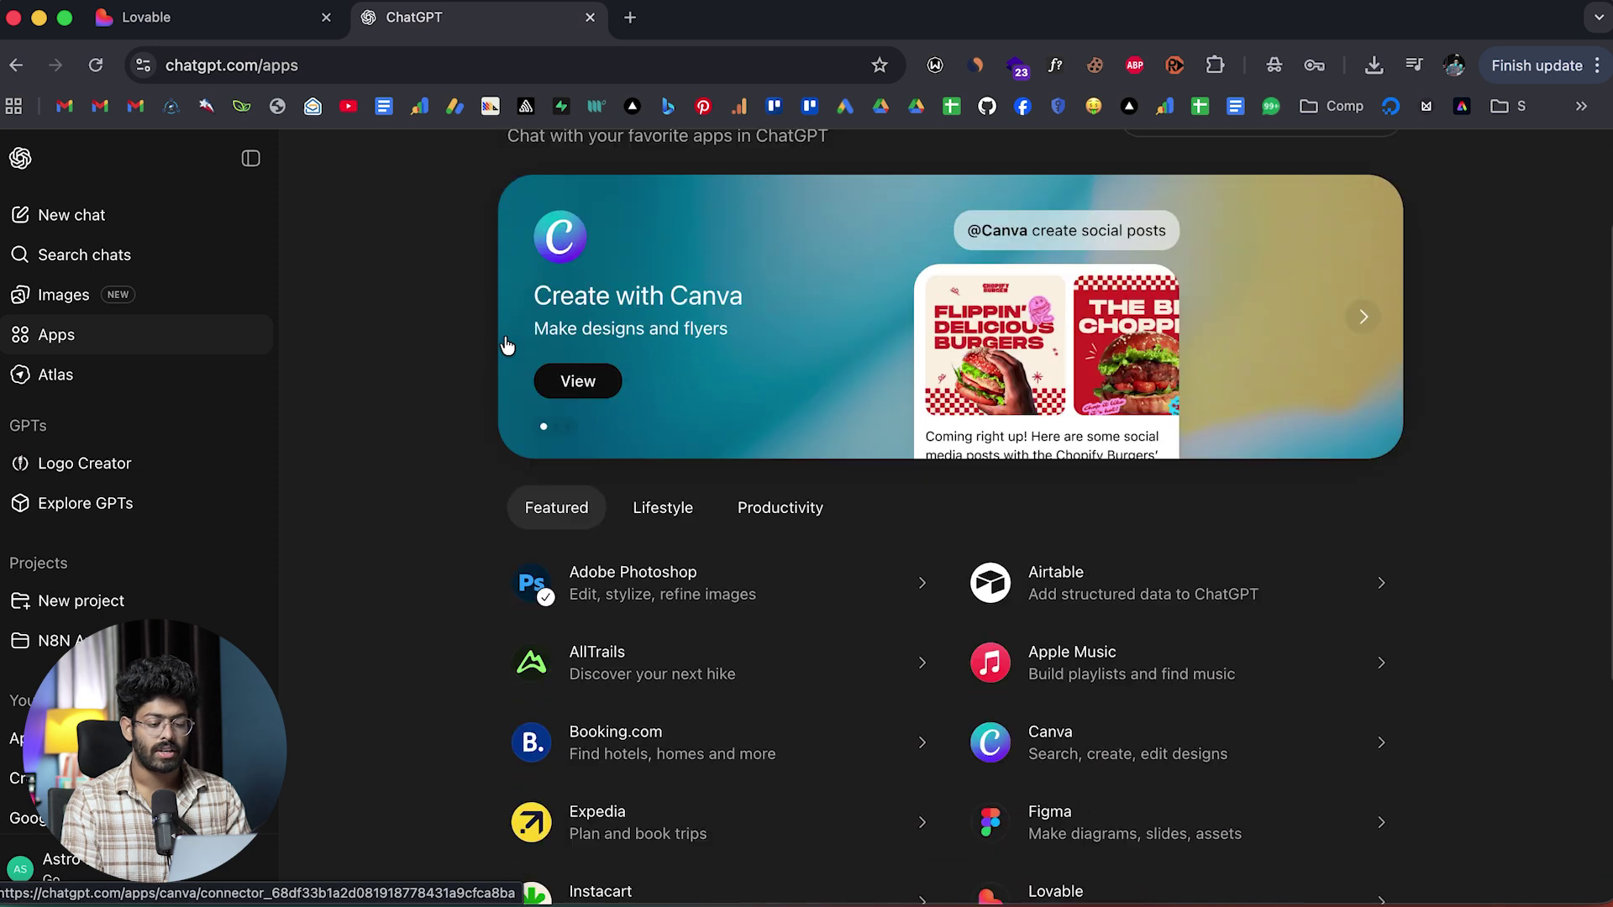
scroll(506, 344, "up", 3)
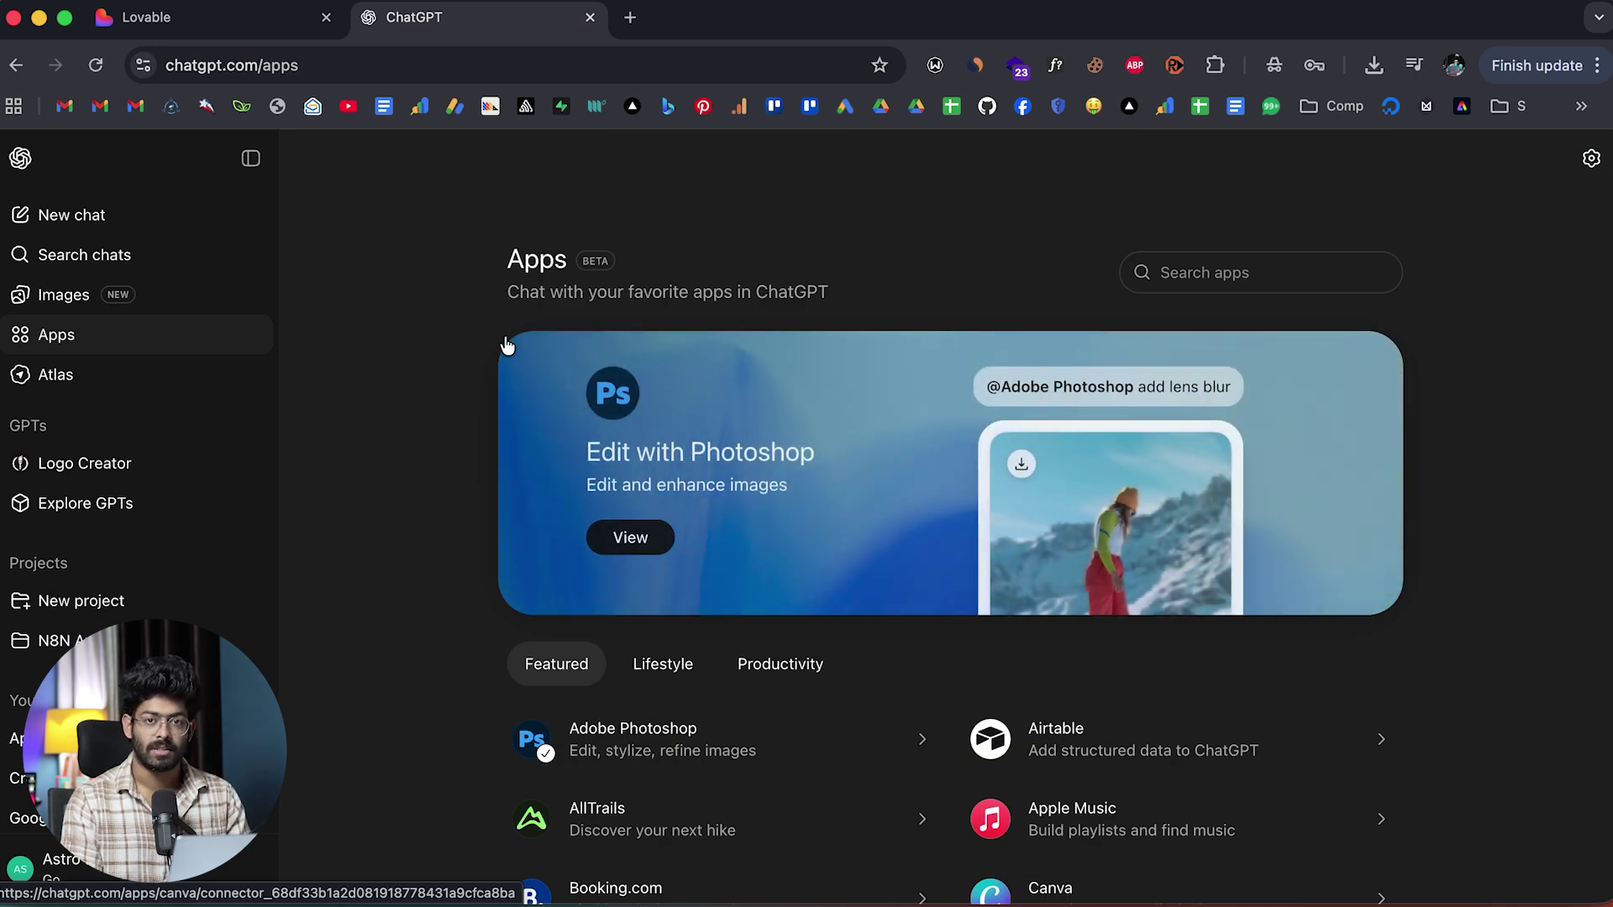
left_click(1208, 286)
type("lovab")
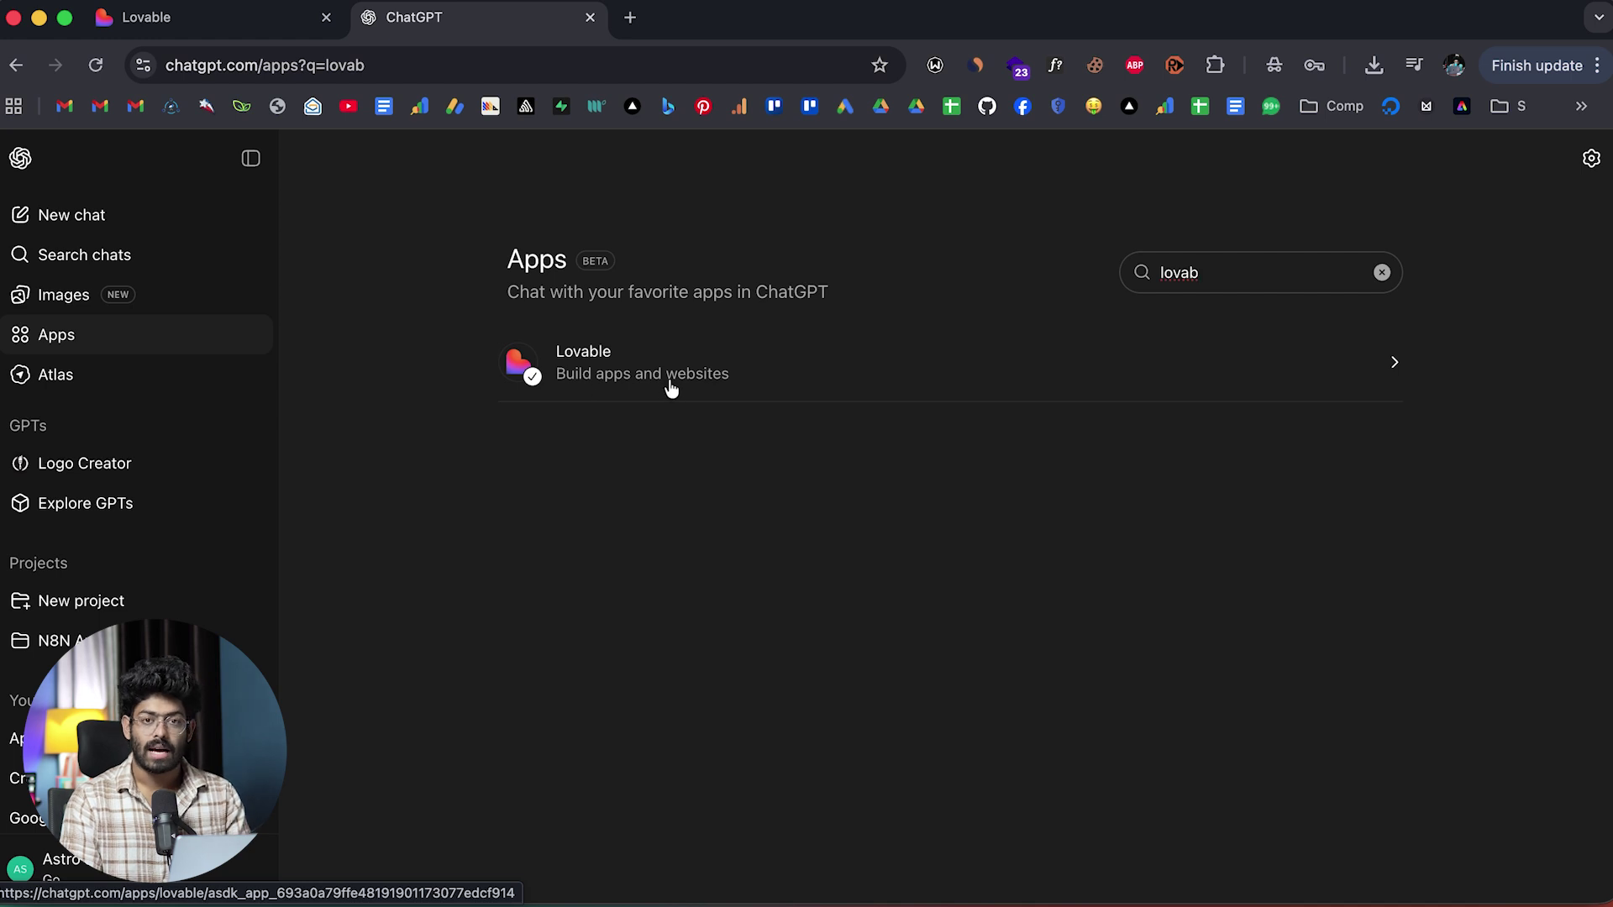
left_click(640, 386)
scroll(419, 470, "down", 5)
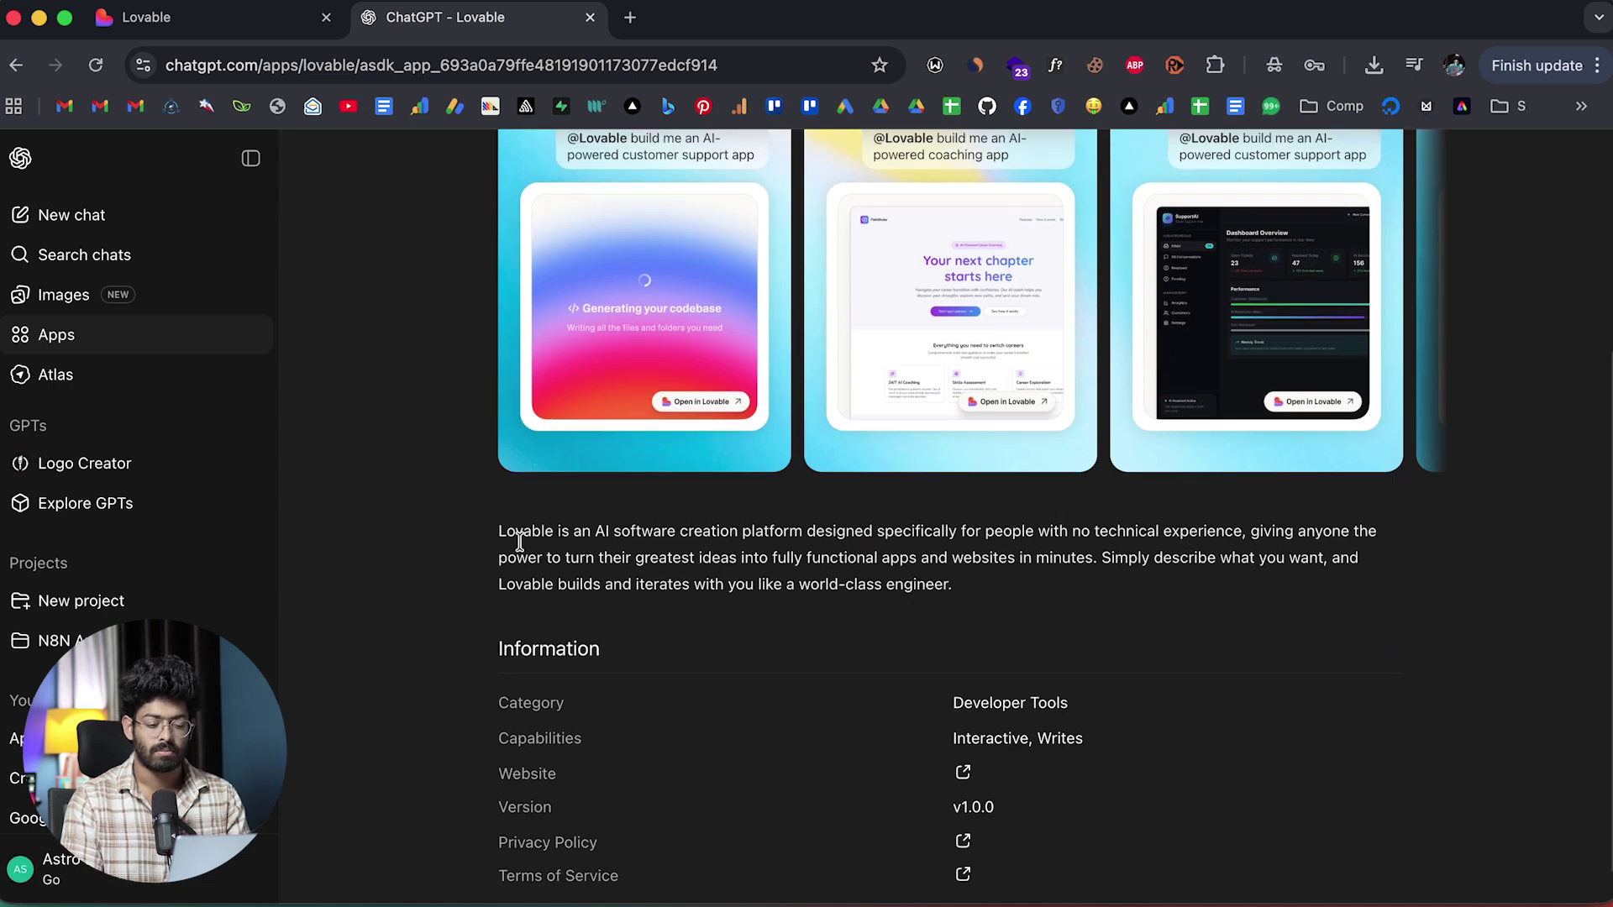
scroll(519, 542, "up", 5)
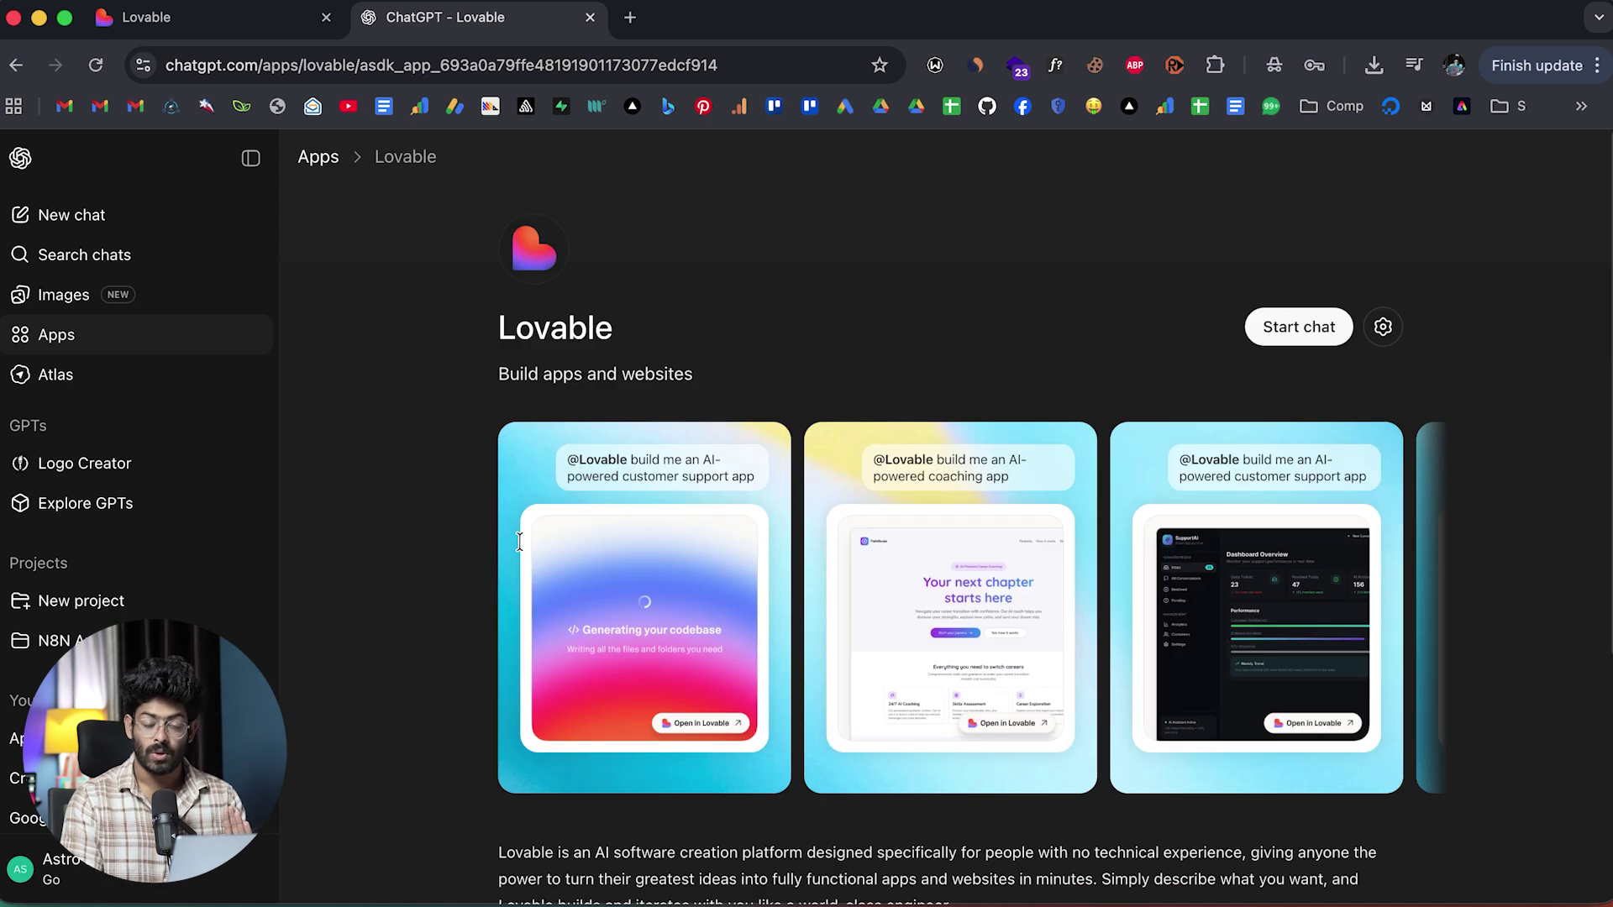
left_click(155, 216)
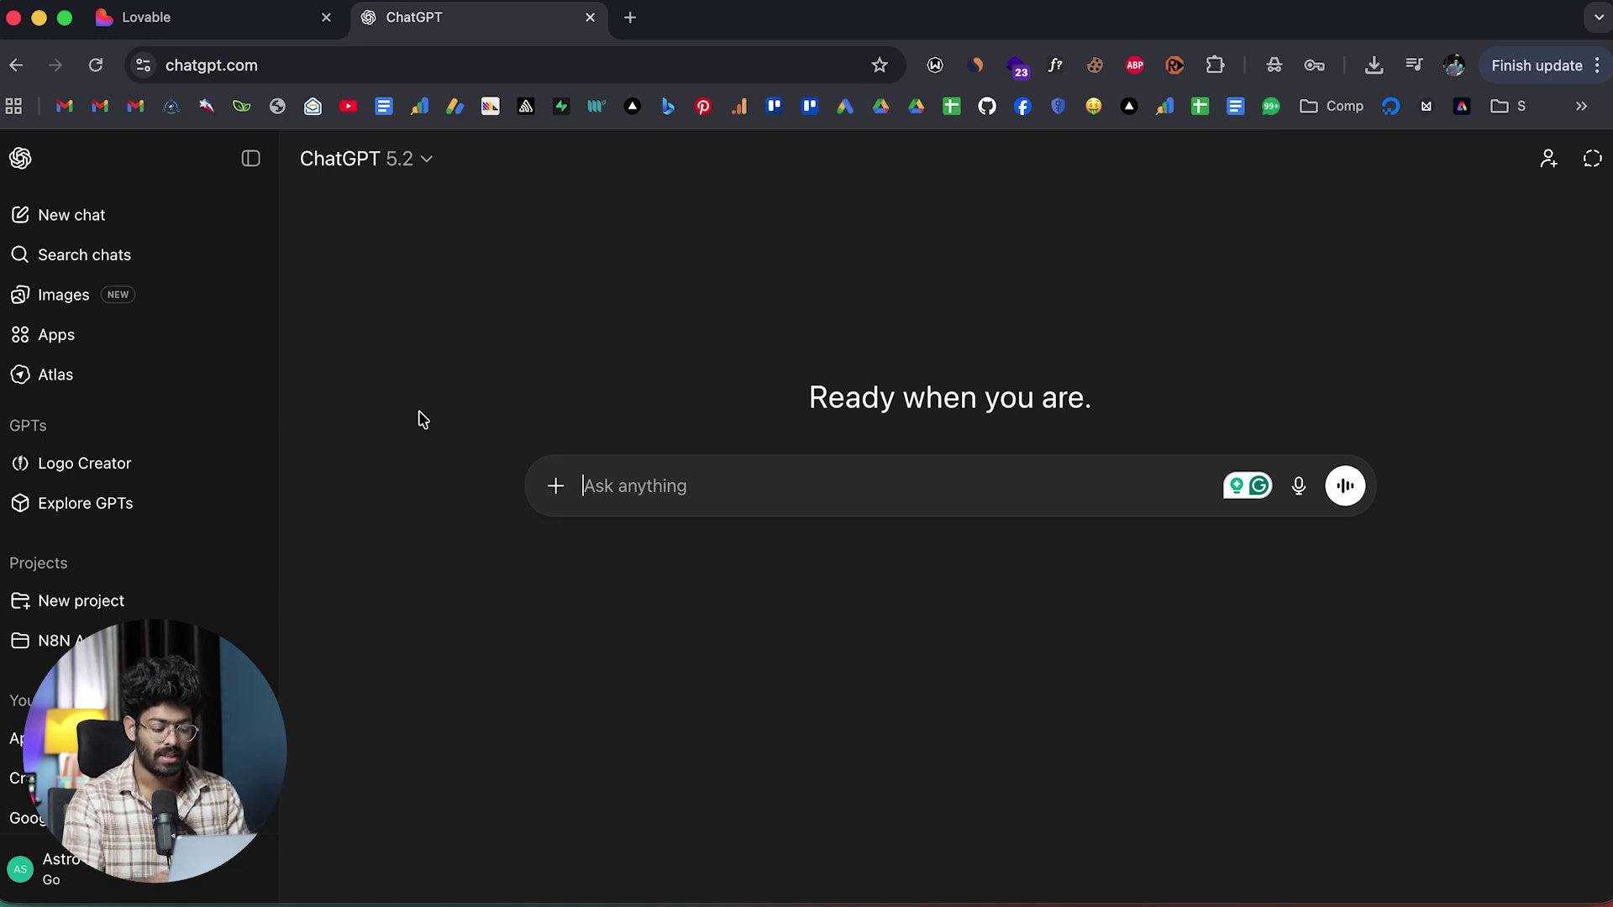
type("@Lo")
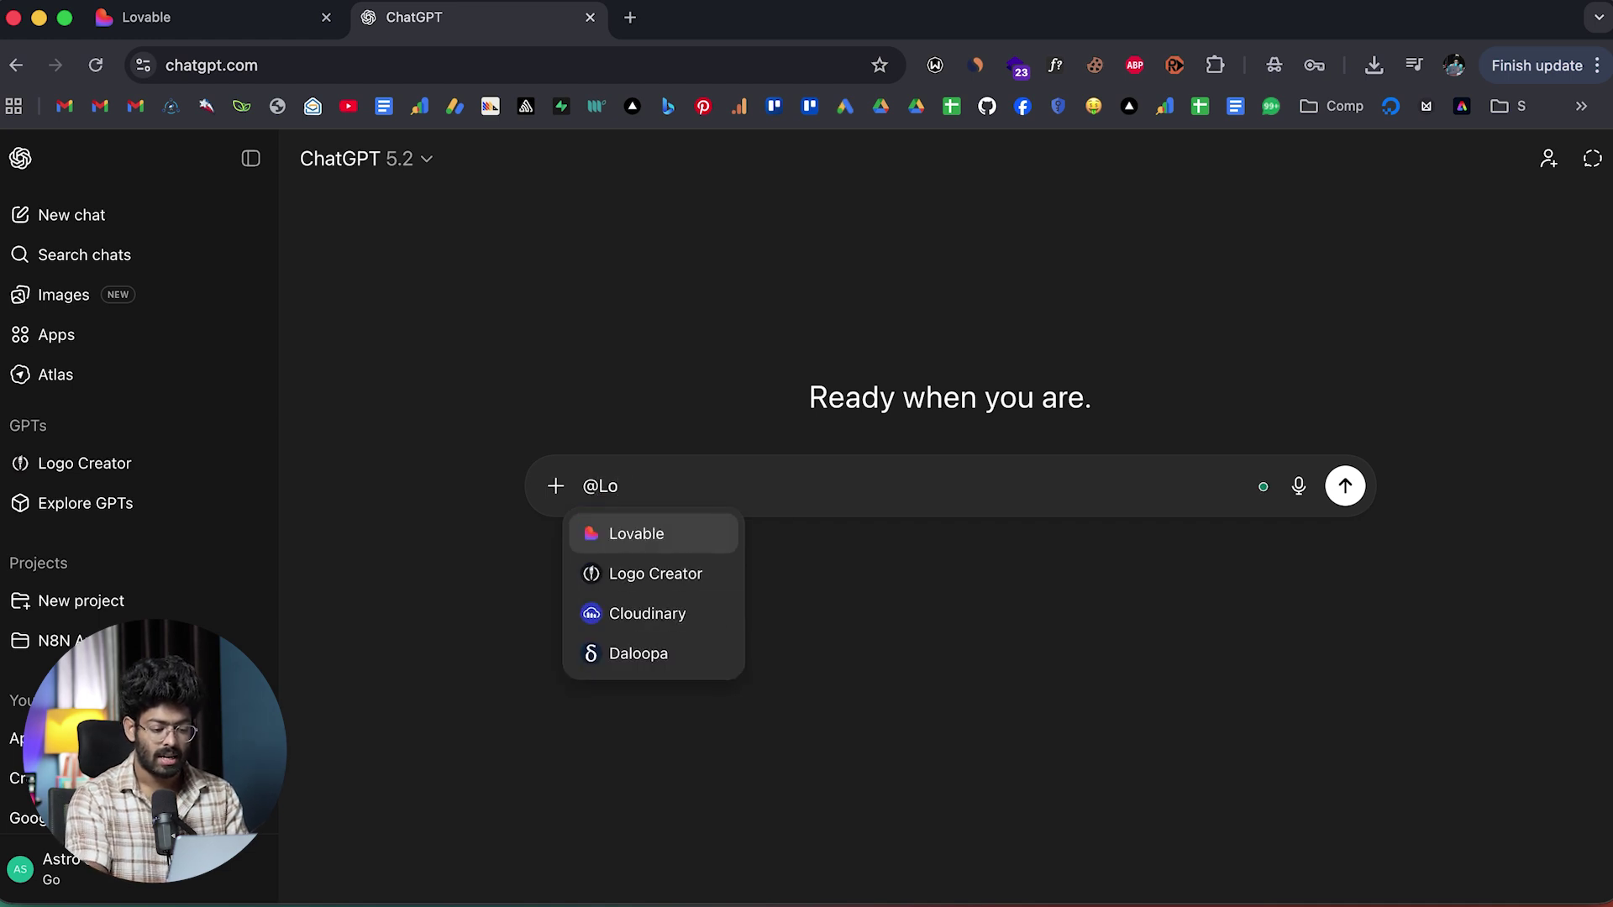
left_click(637, 542)
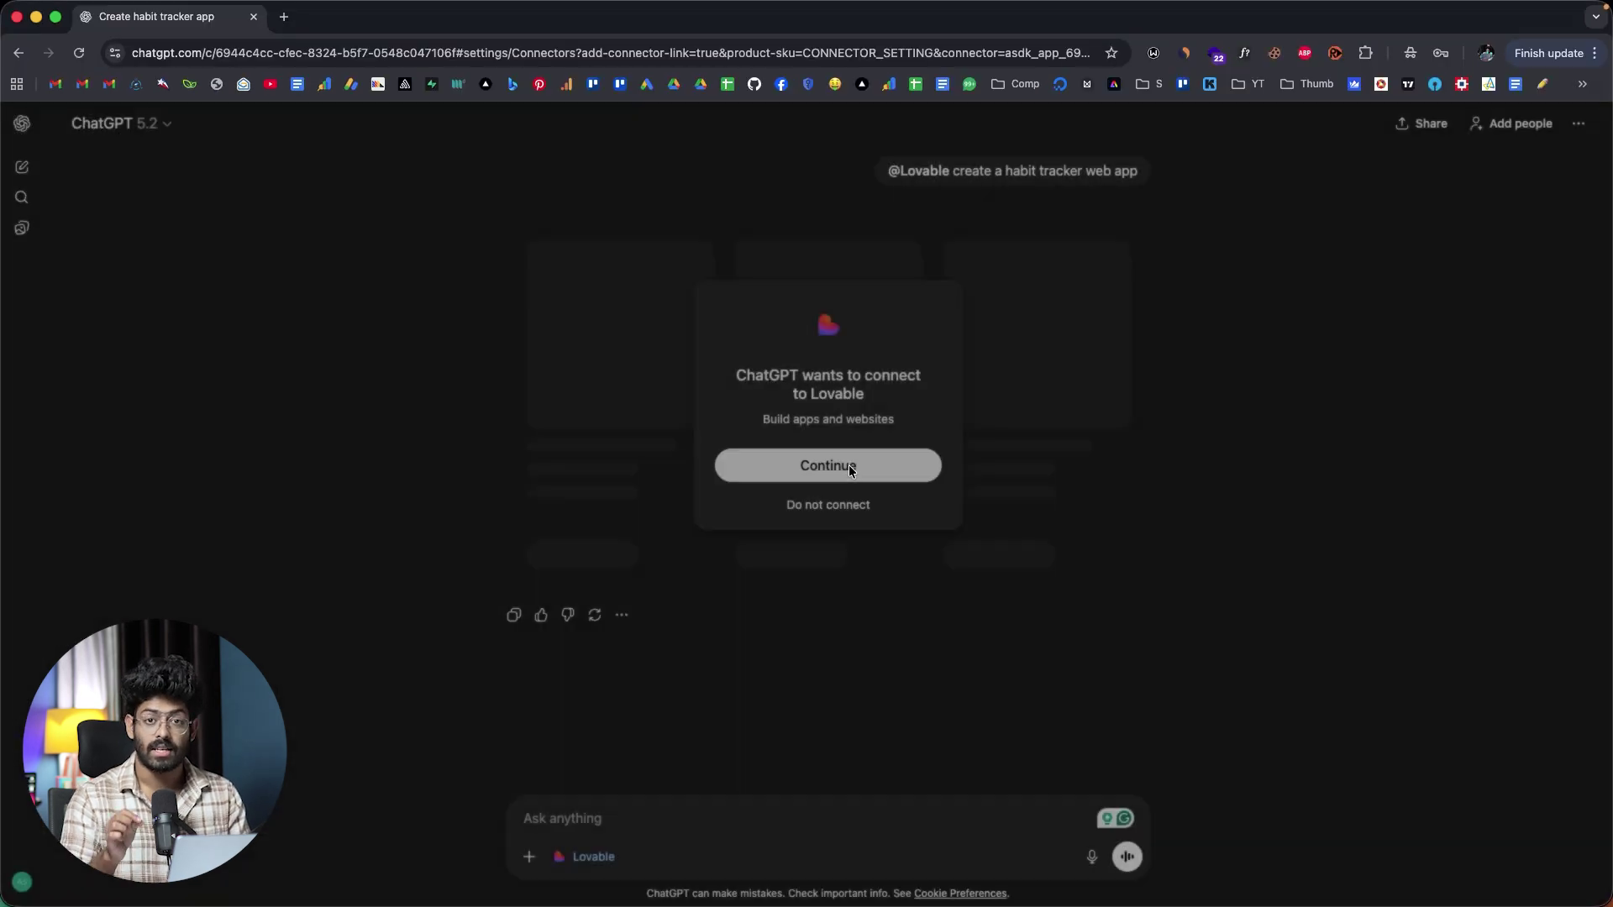
left_click(849, 466)
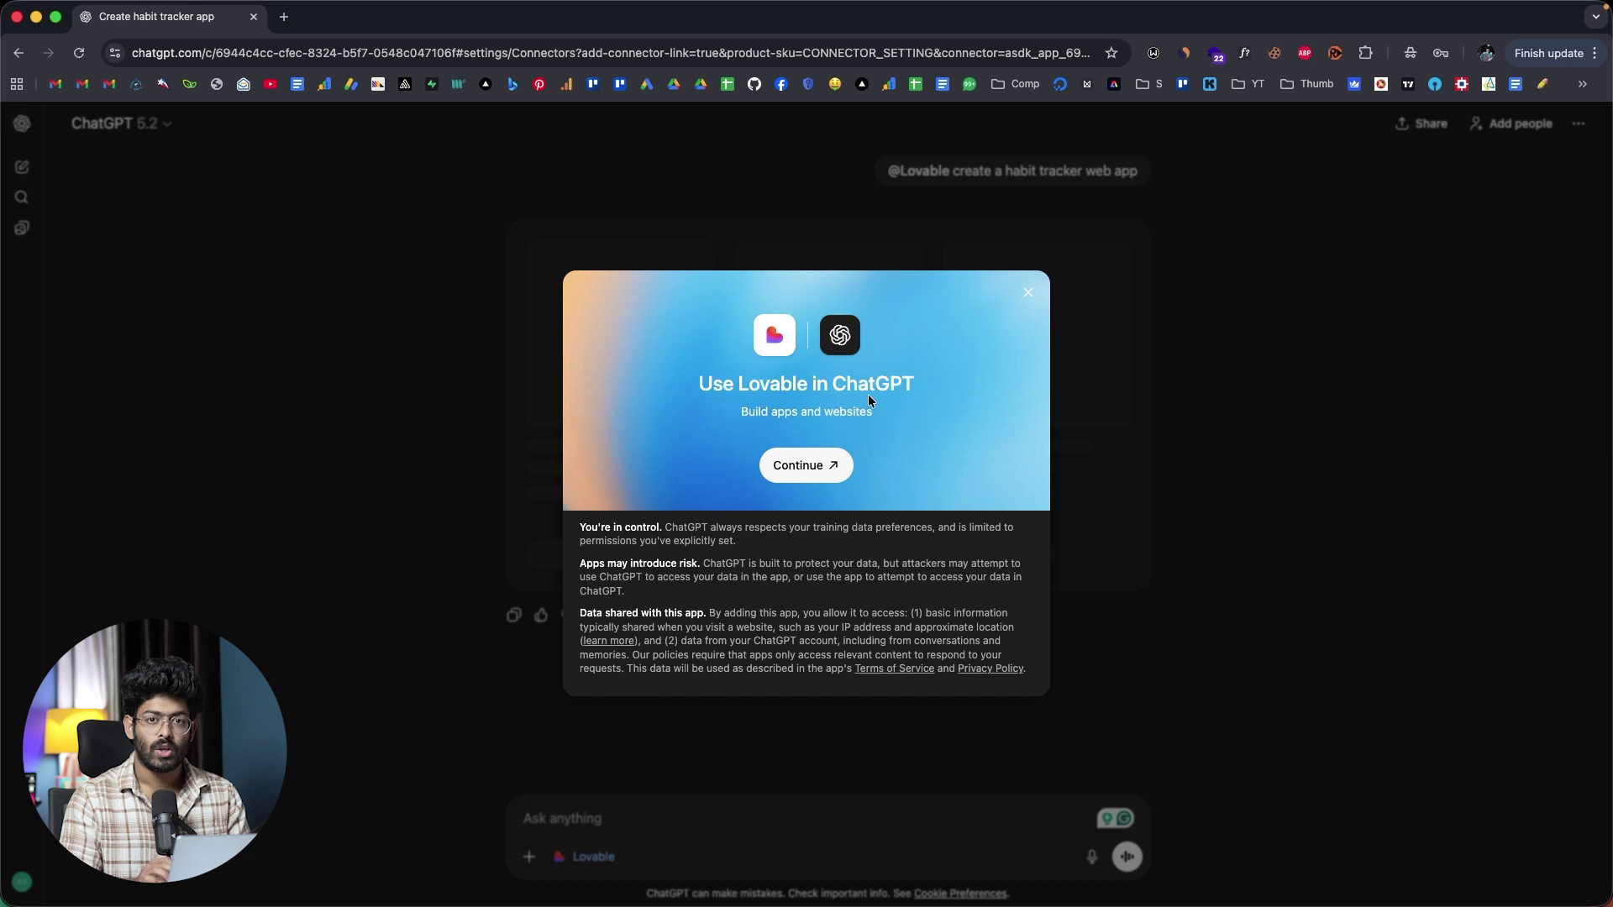
left_click(800, 464)
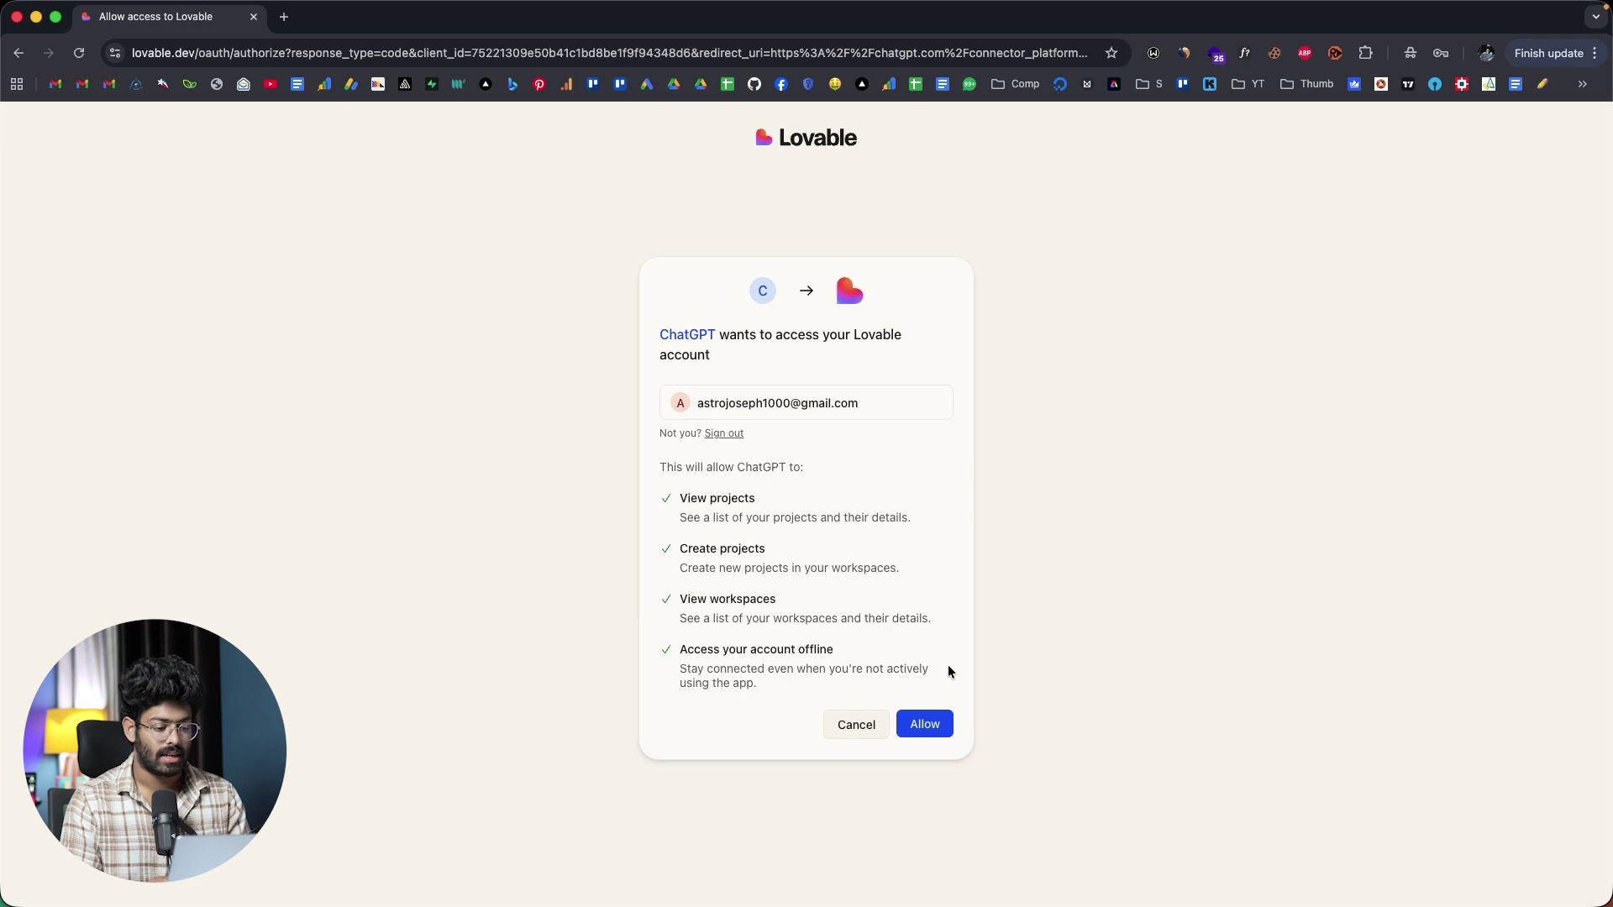
left_click(917, 723)
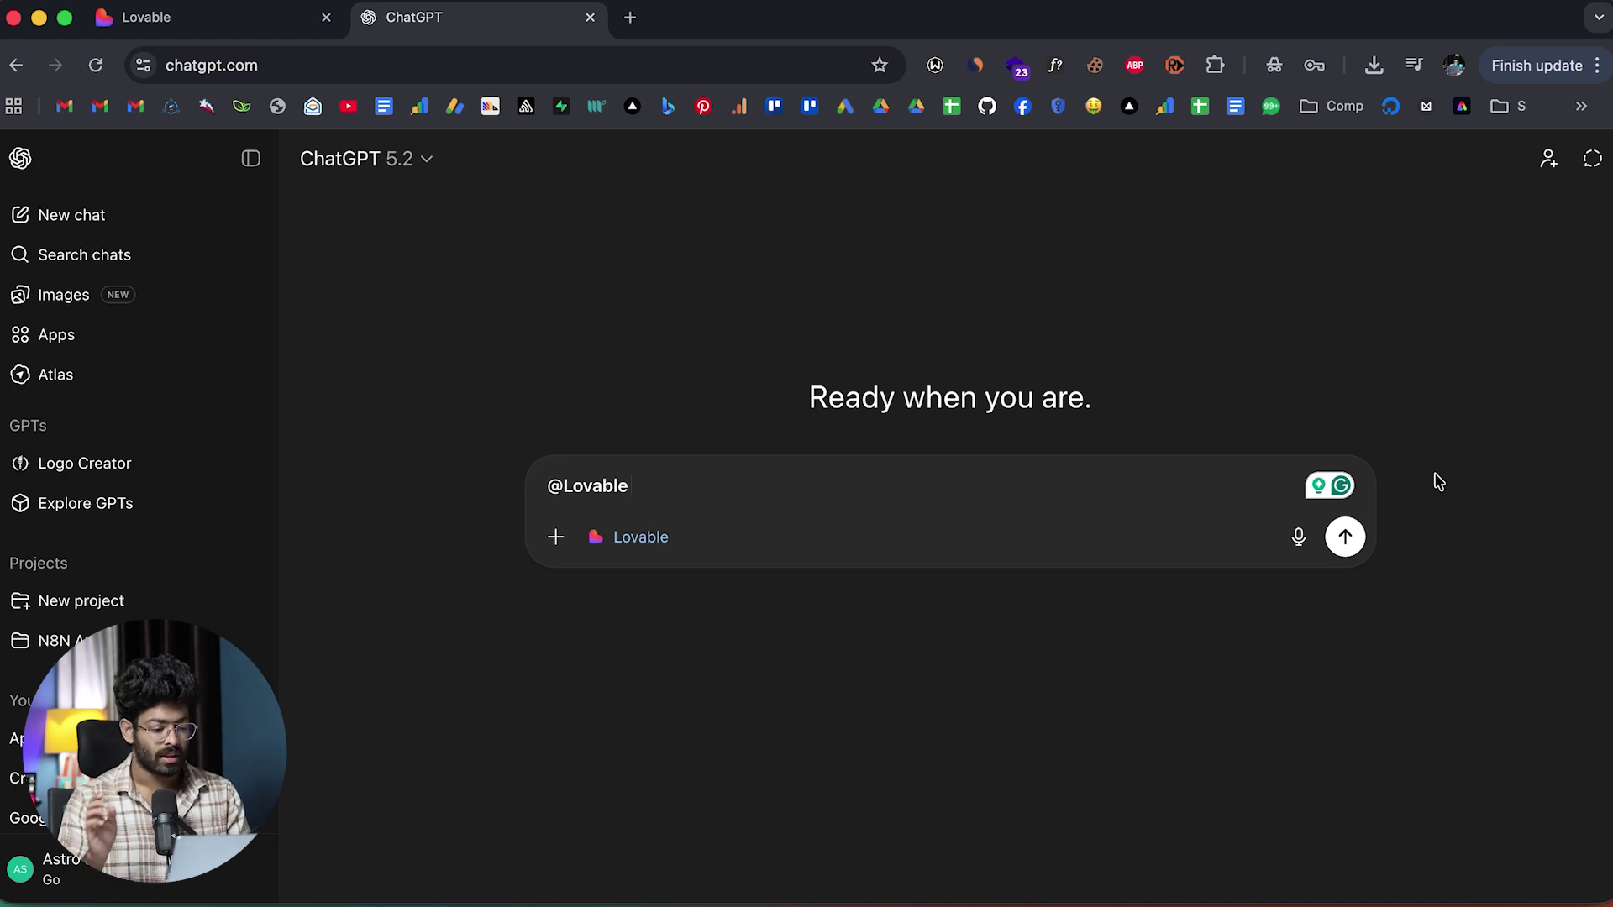
triple_click(722, 487)
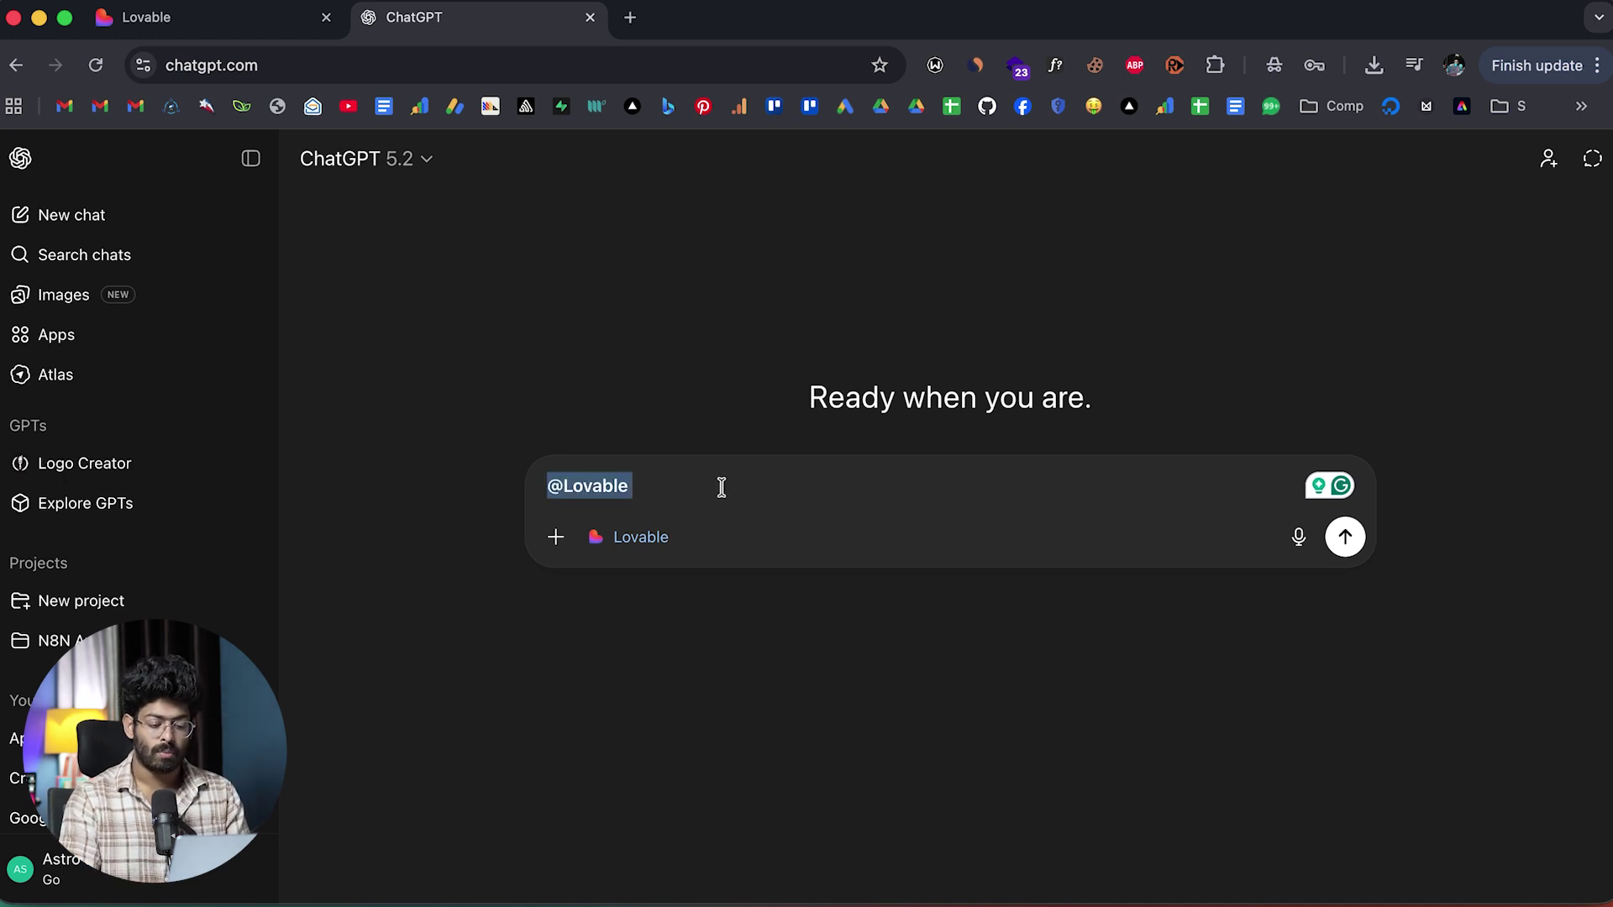
key("BackSpace")
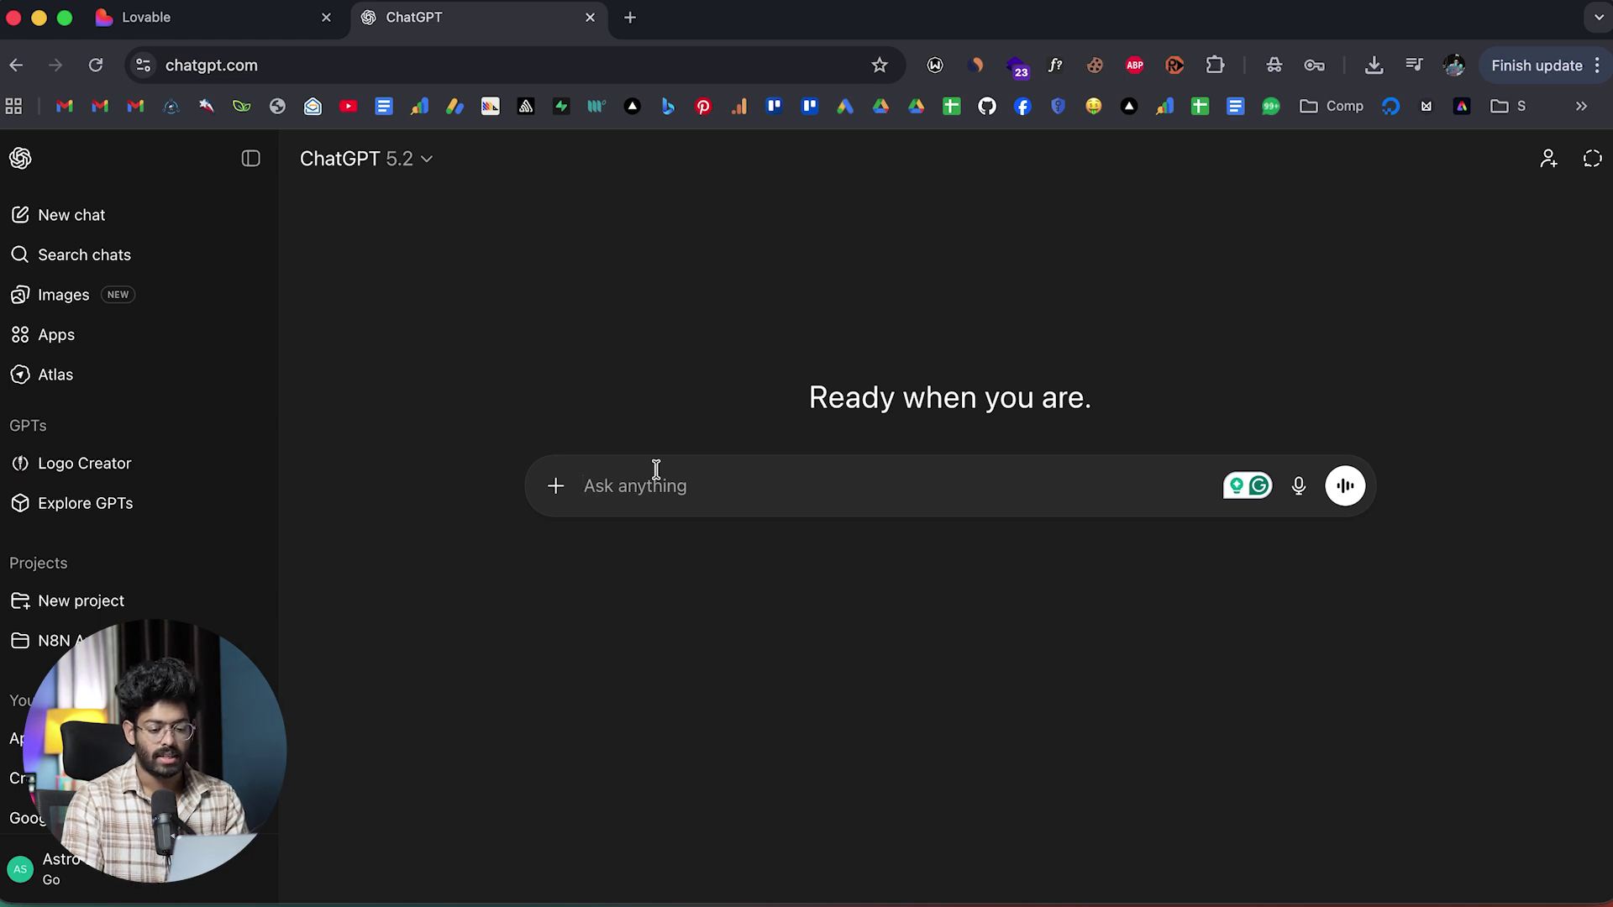
type("Hey there, I'm a content creator and I work with a lot of brands and clients. I want to create an internal tool, basically a leads management platform that I can use to manage all the leads and track everything.  Could you please come up with an idea to build an app? What are the essential features to be included and all other details?")
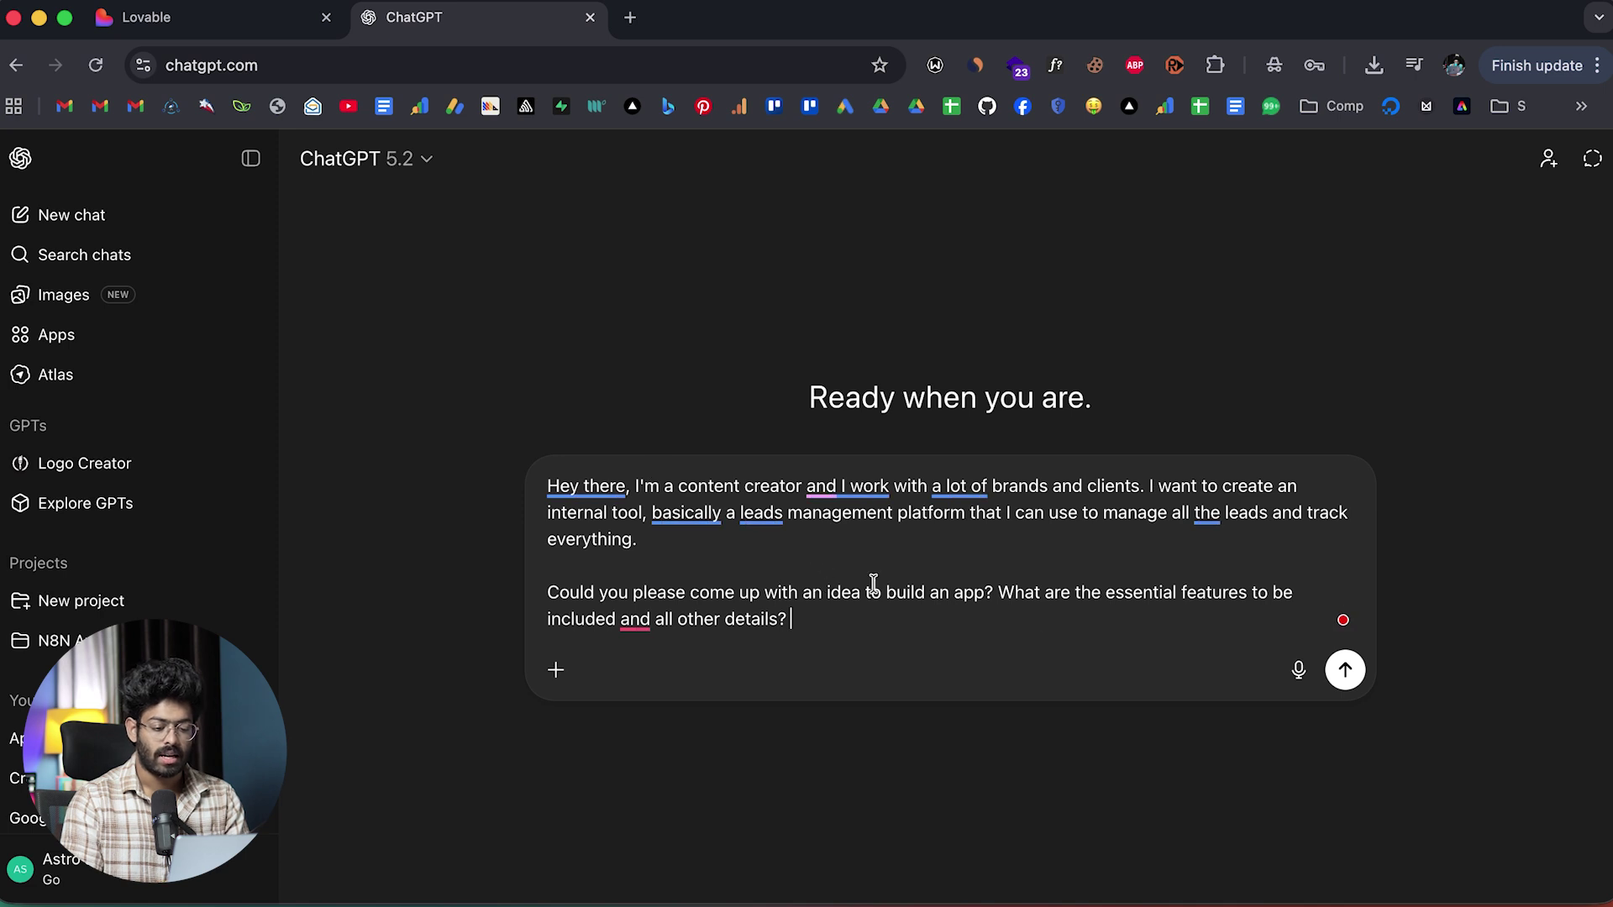
left_click(1345, 670)
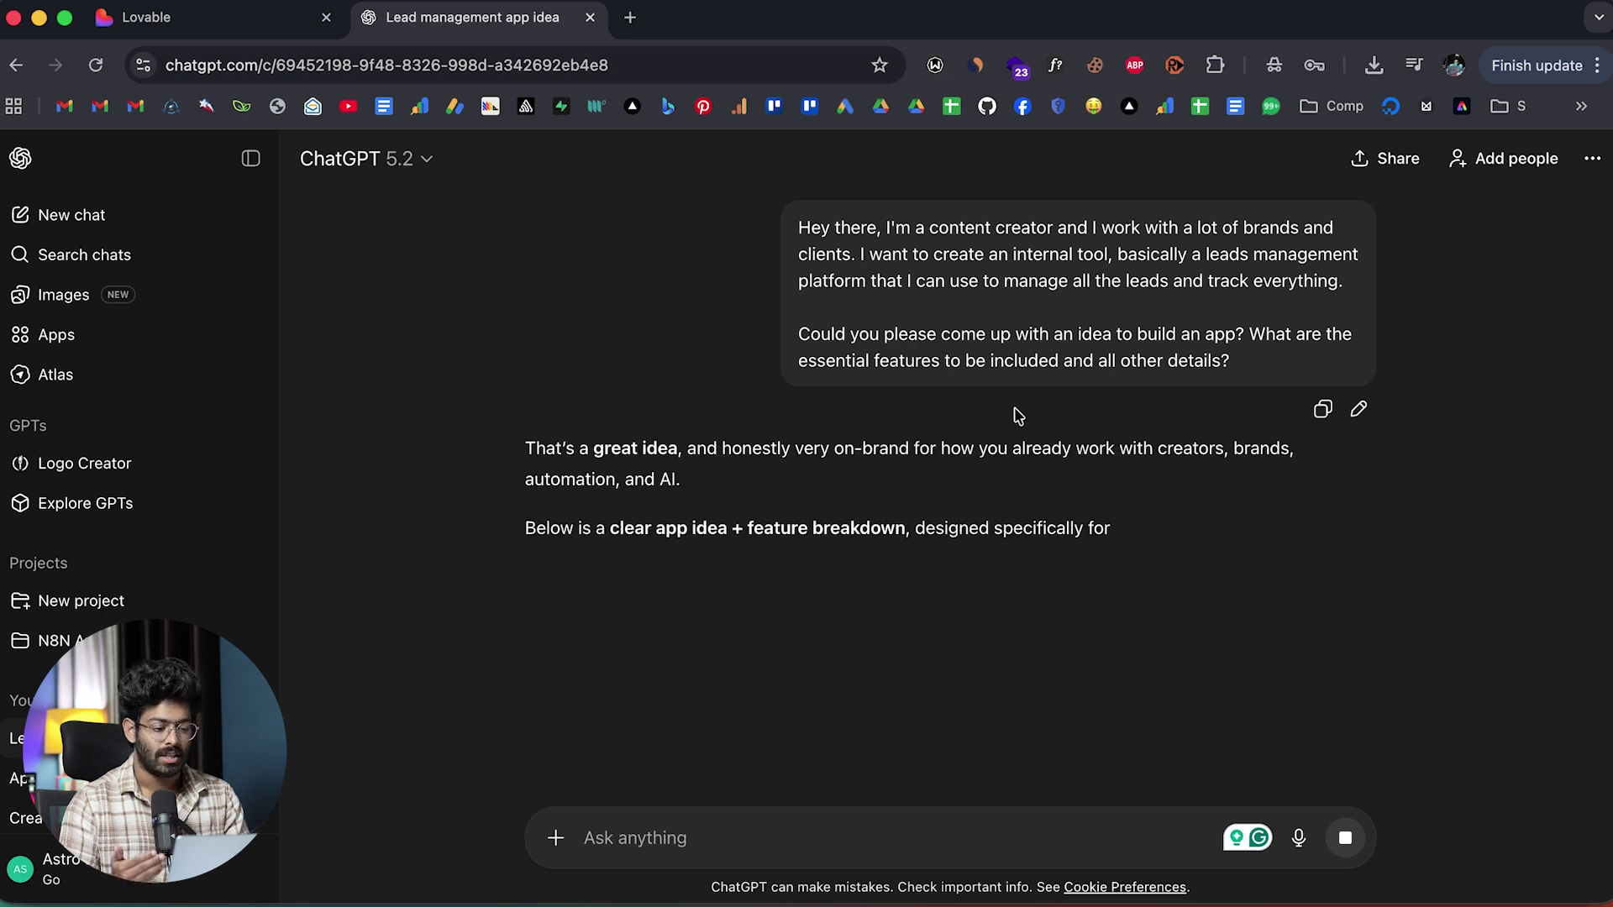
Read through the Creator Leads OS reply: tracked items, core modules, bonus features and roadmap.
scroll(1014, 411, "down", 3)
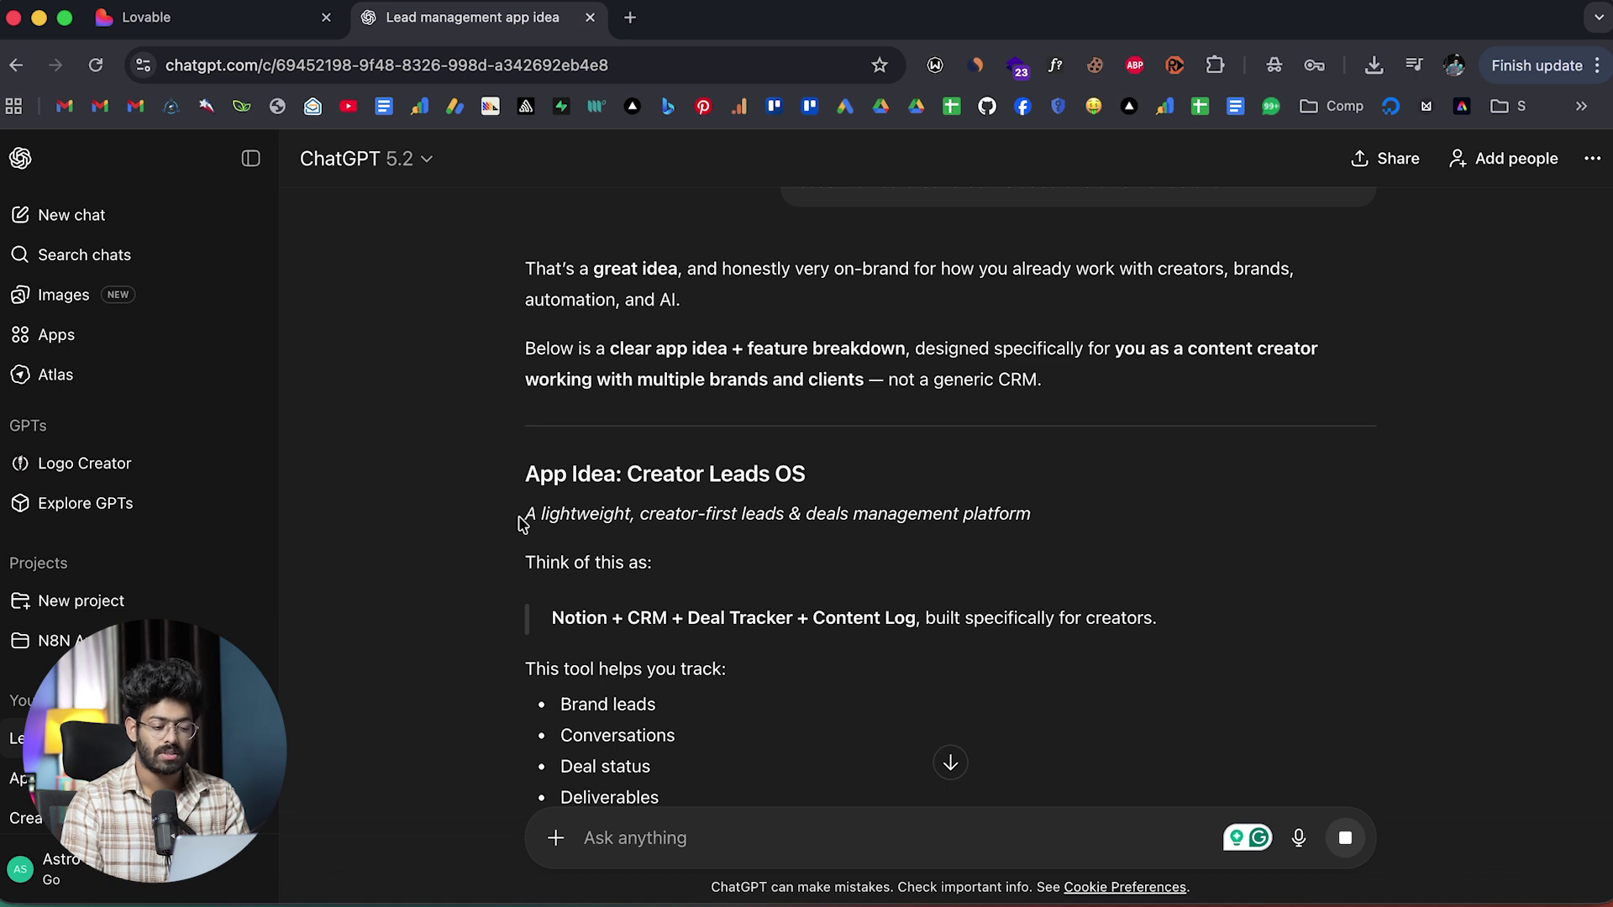
scroll(908, 433, "down", 5)
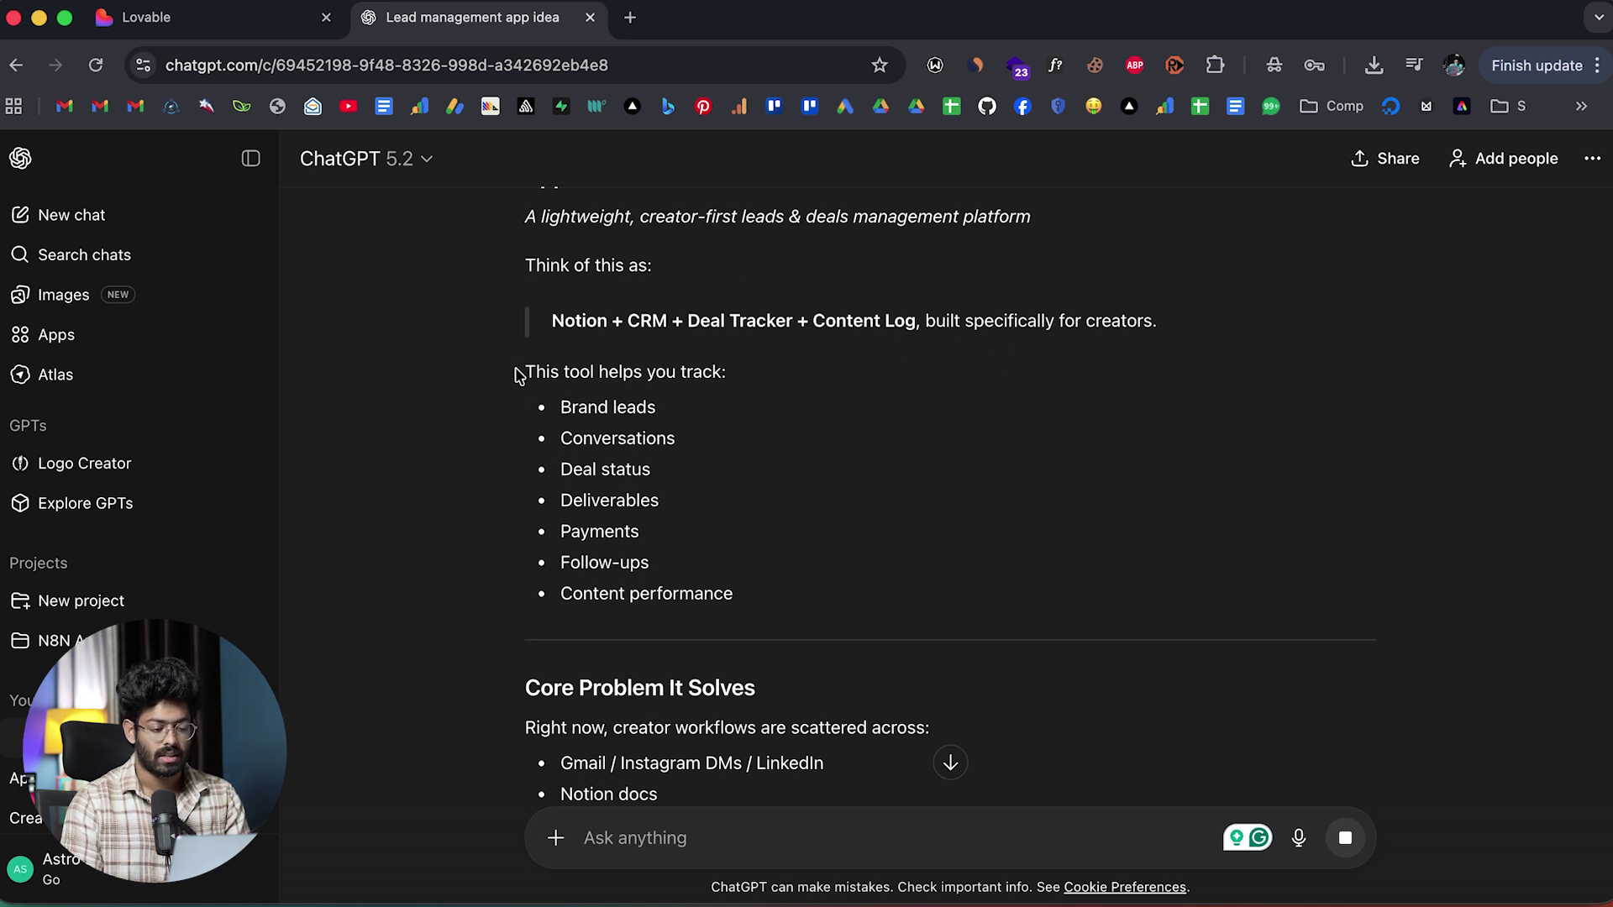
left_click_drag(515, 370, 749, 493)
left_click(748, 493)
scroll(749, 493, "down", 10)
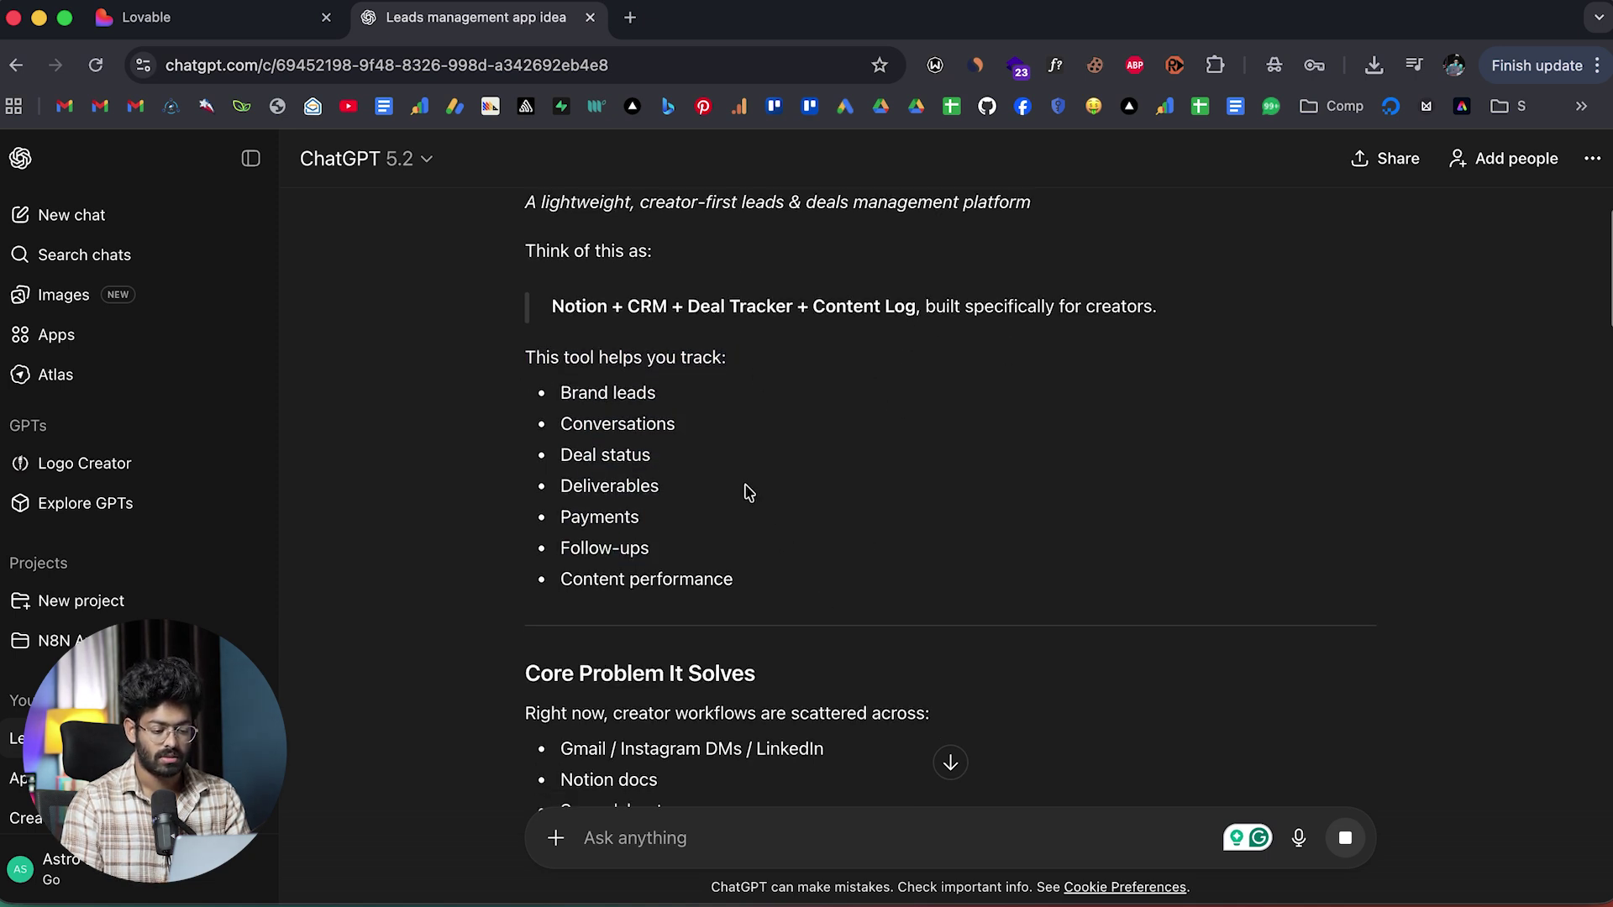
scroll(668, 453, "down", 20)
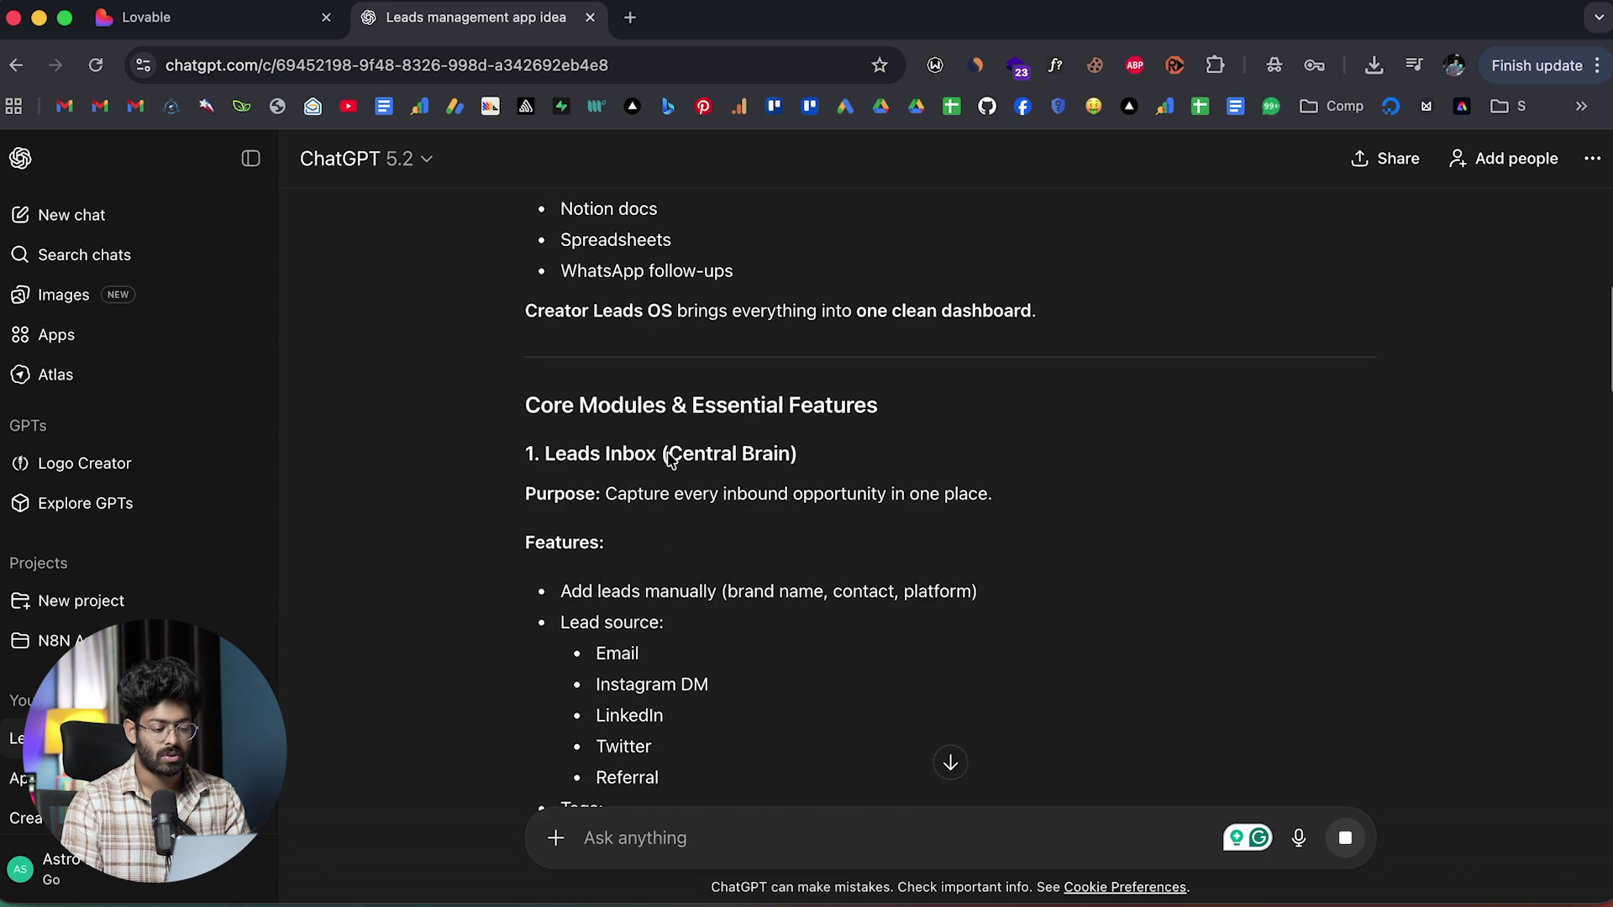
scroll(669, 458, "down", 20)
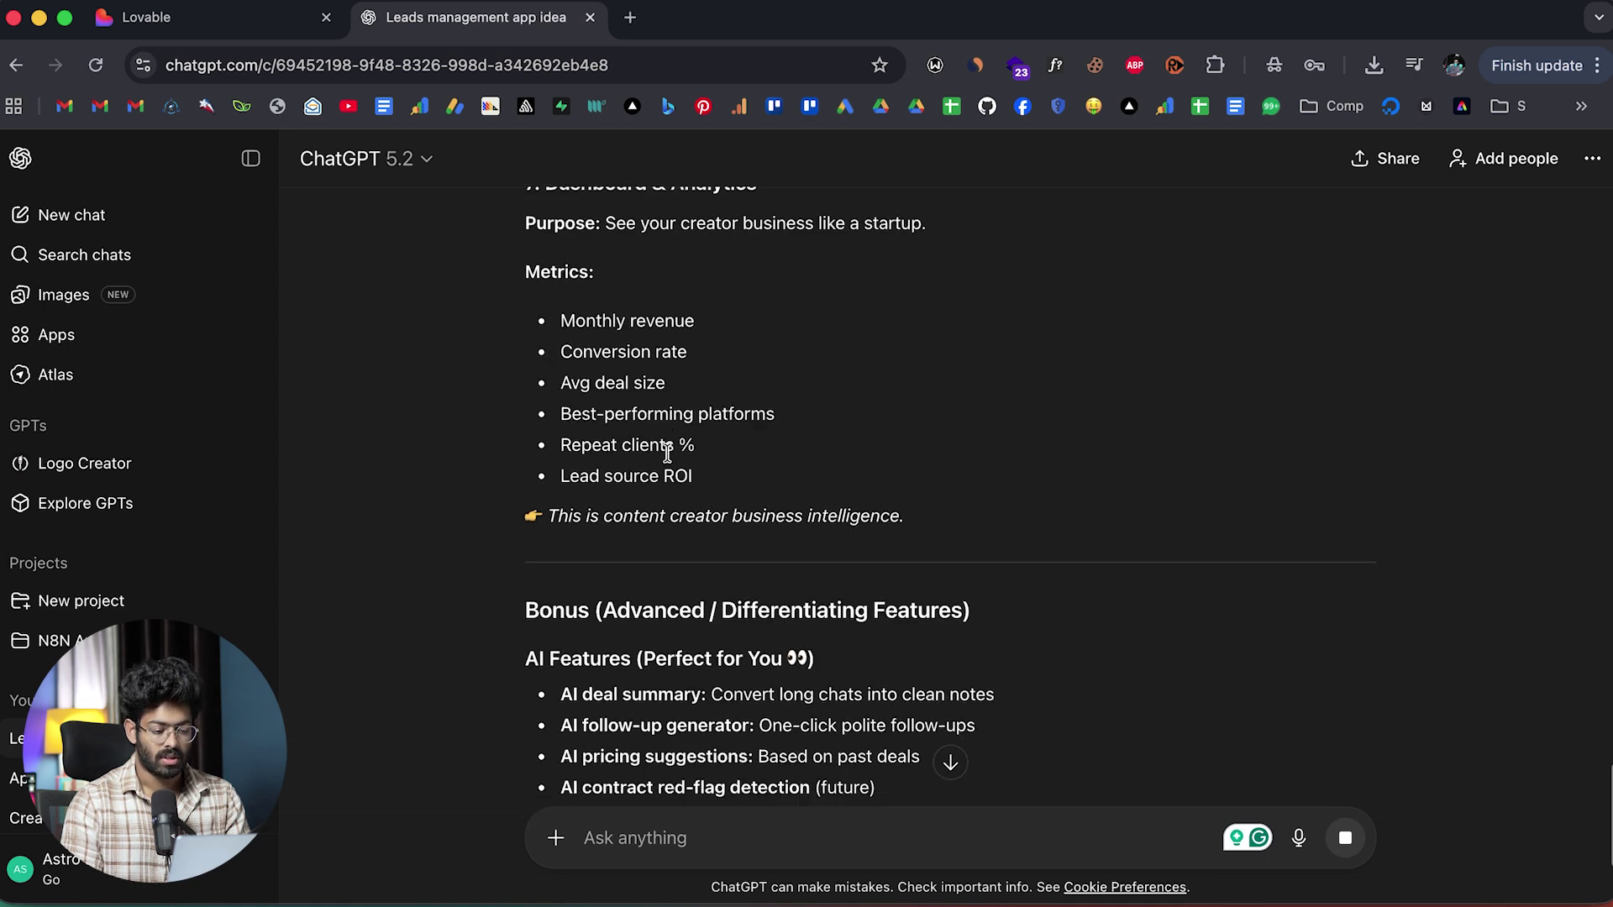
scroll(668, 454, "up", 20)
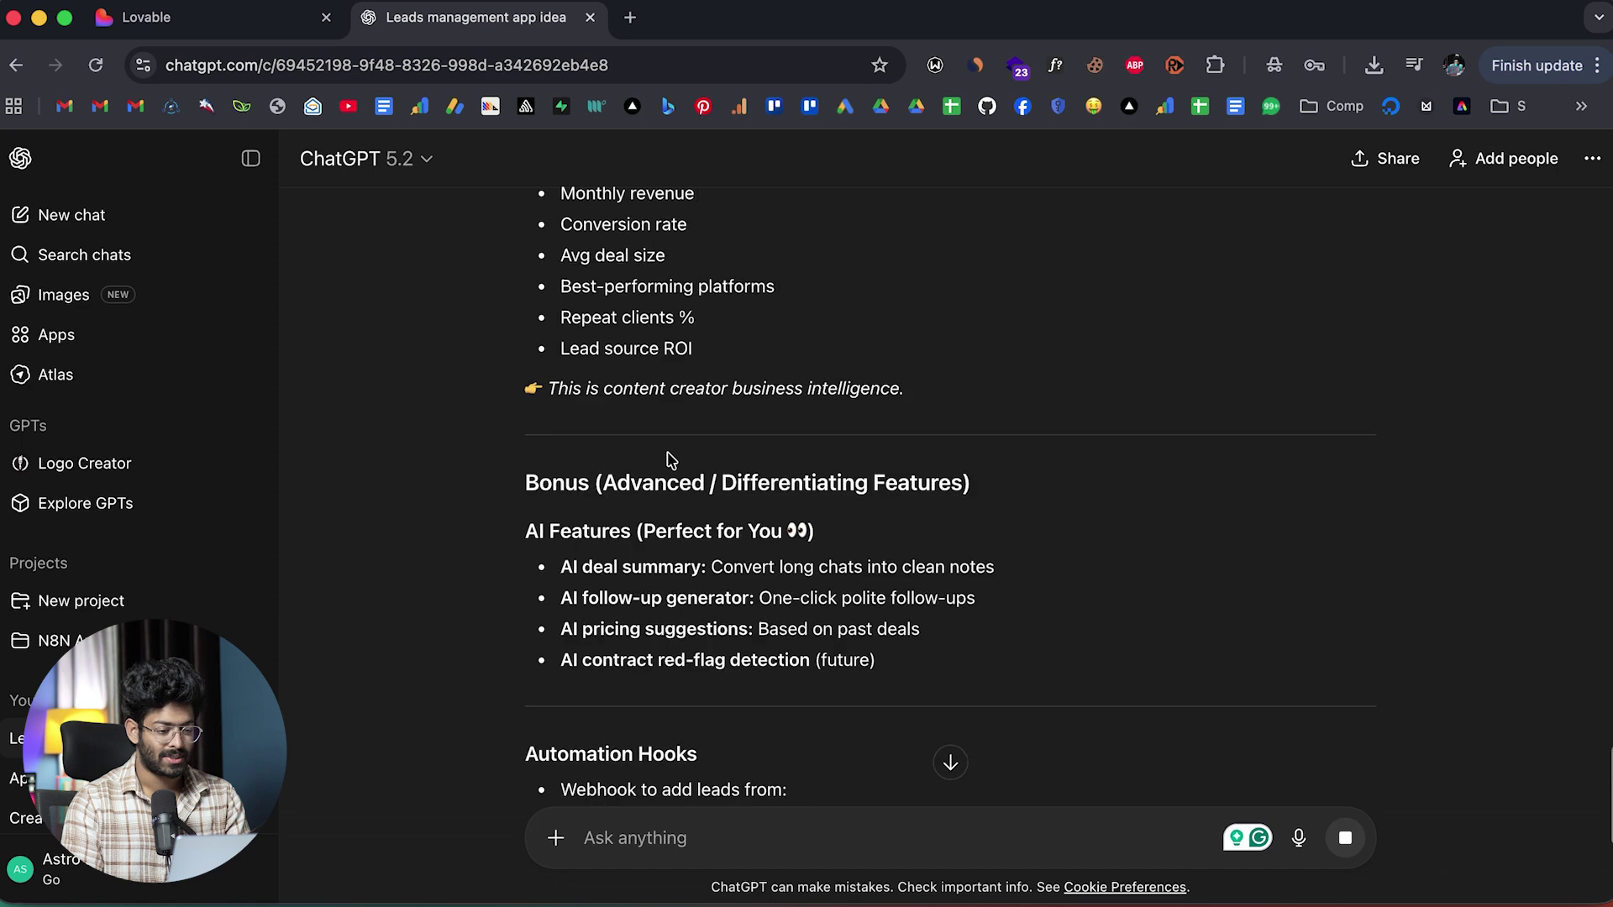
scroll(670, 459, "down", 20)
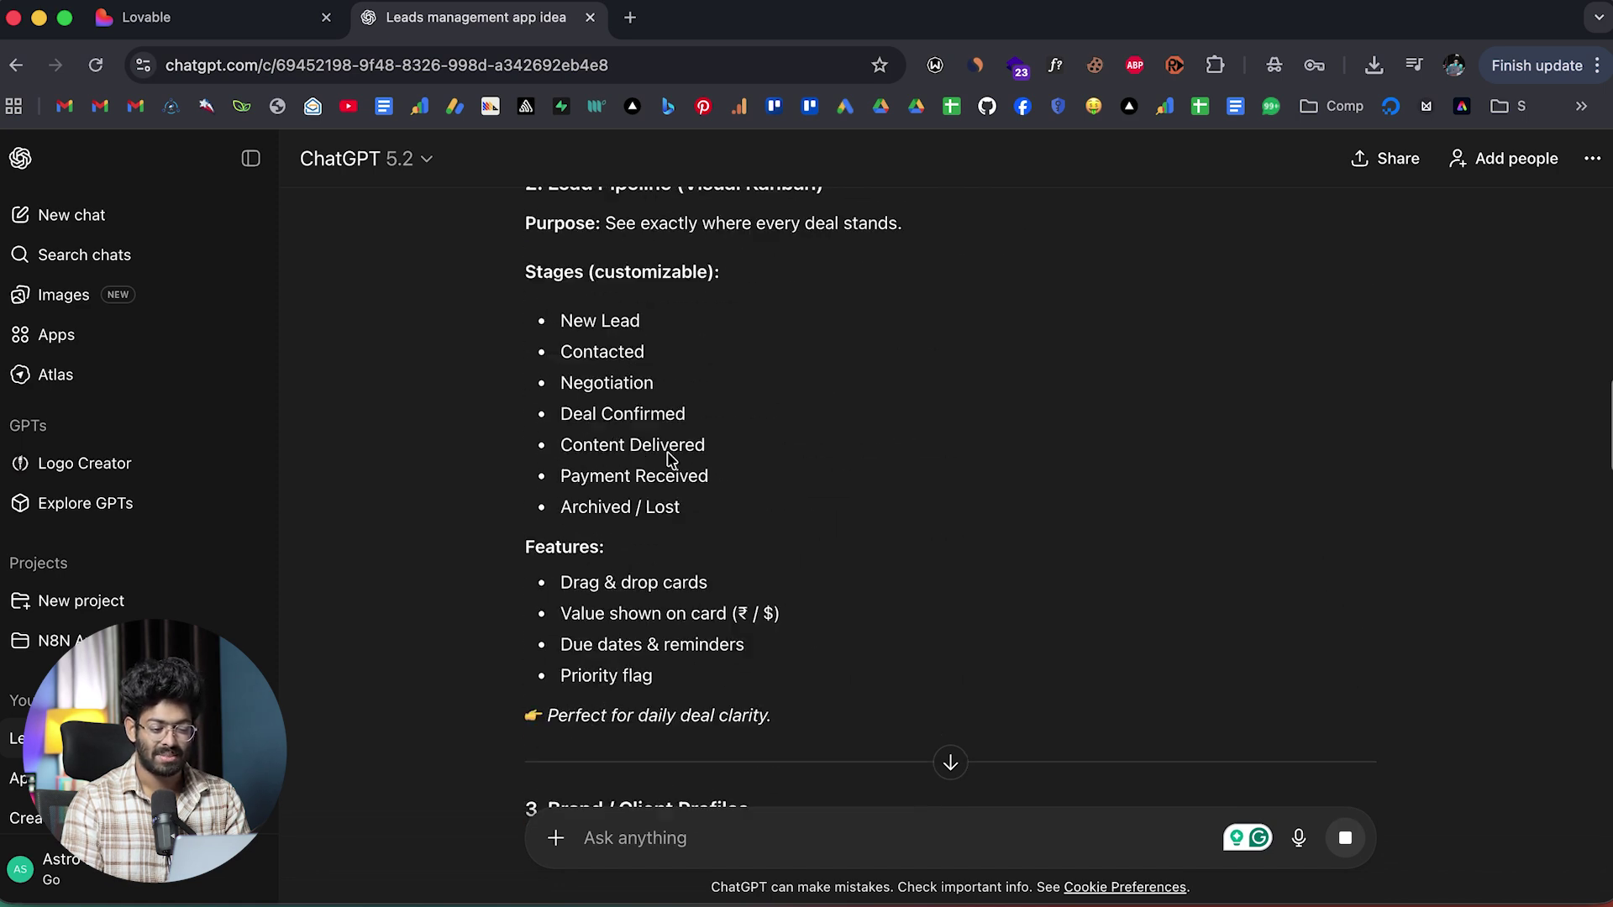
scroll(670, 459, "down", 2)
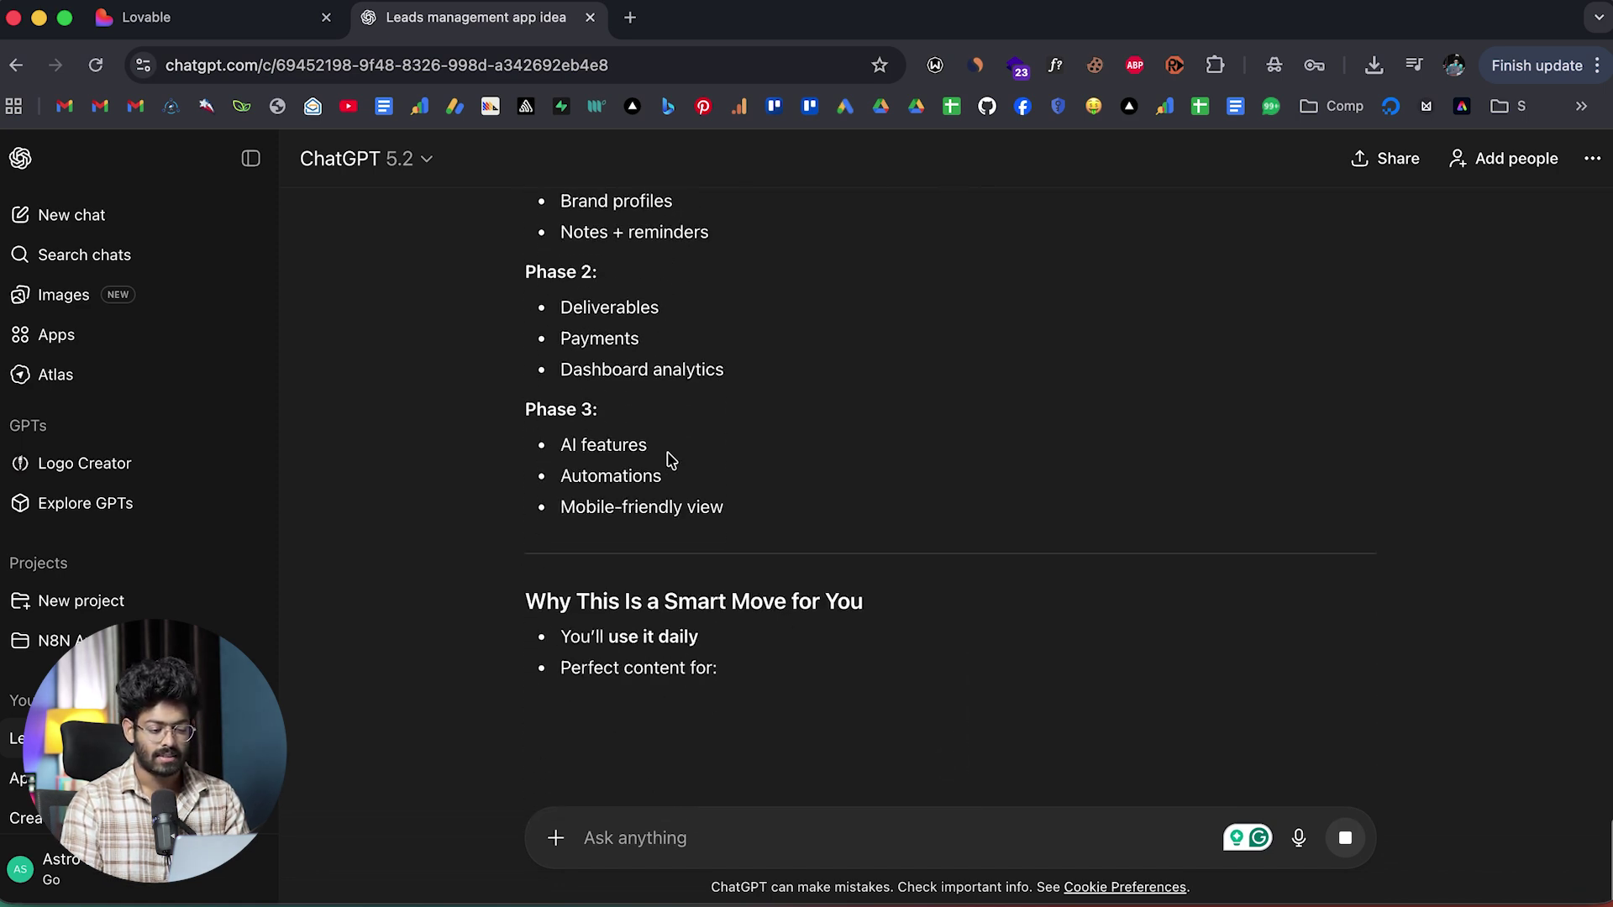
scroll(670, 460, "down", 5)
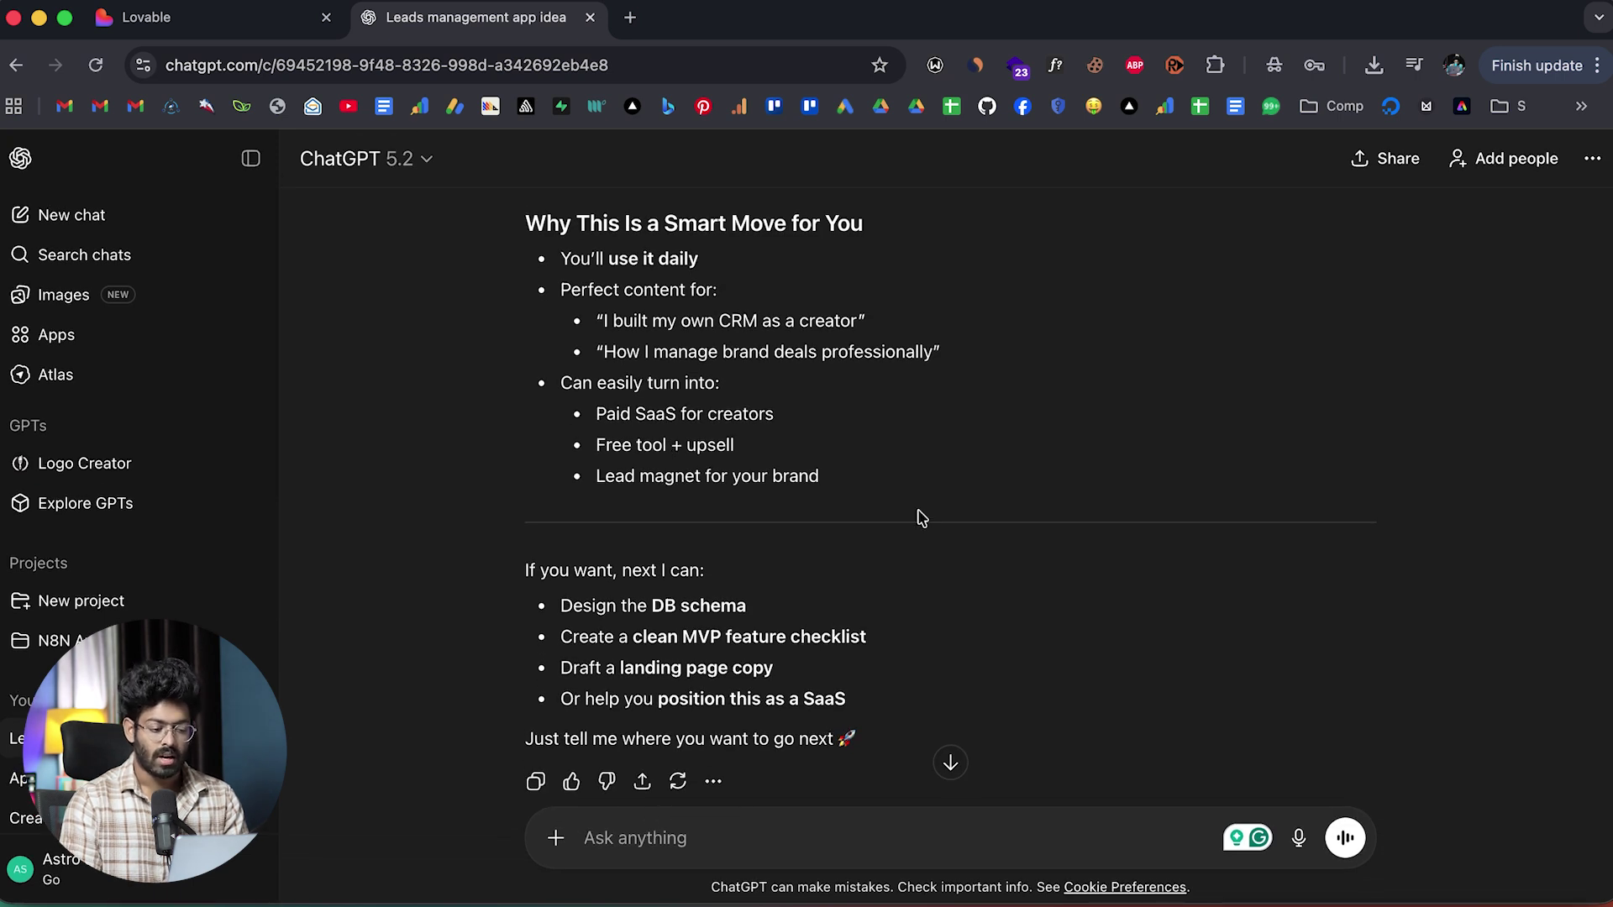
scroll(865, 504, "up", 20)
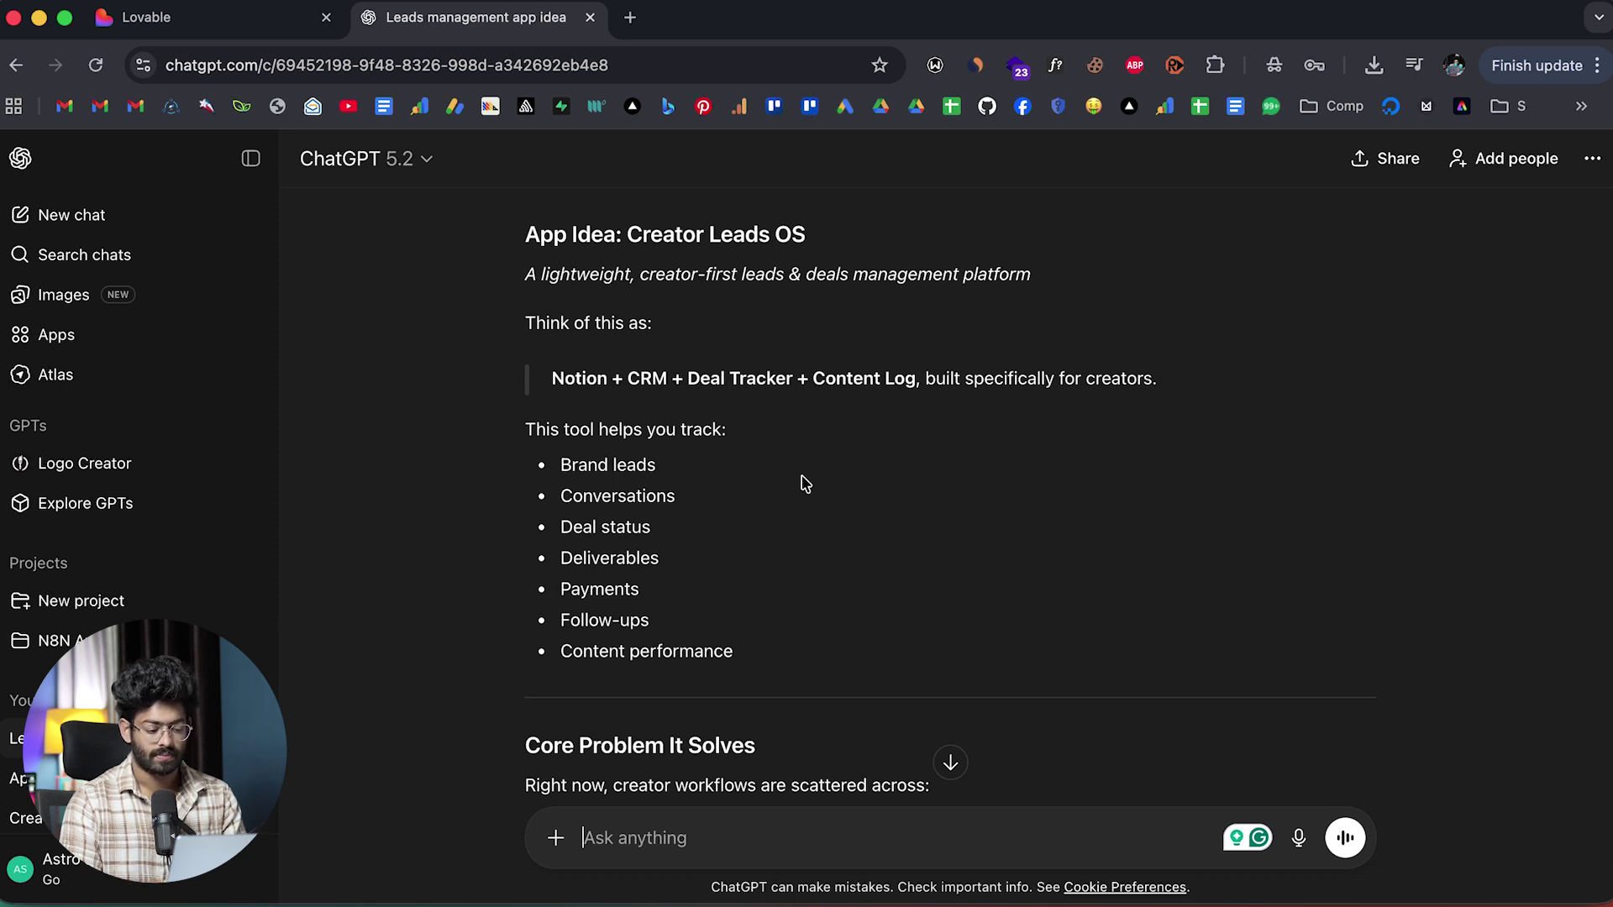
Send the simple leads MVP request and read through the two compared responses.
type("I would like to start with a simple MVP where I can store the leads details and also track the deal status.")
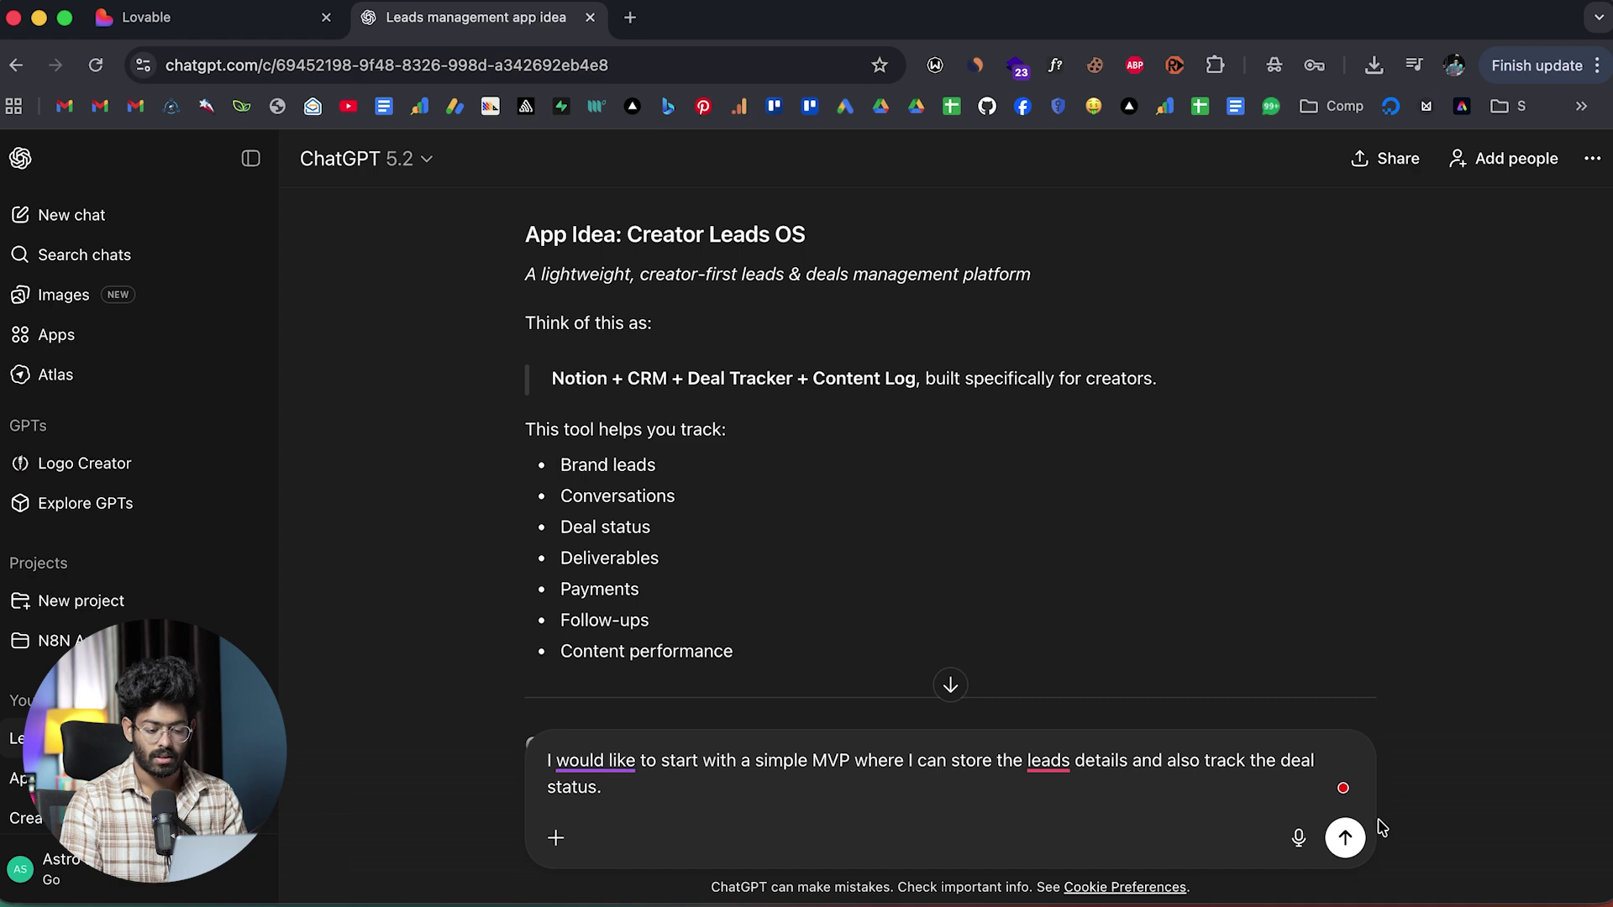
left_click(1345, 837)
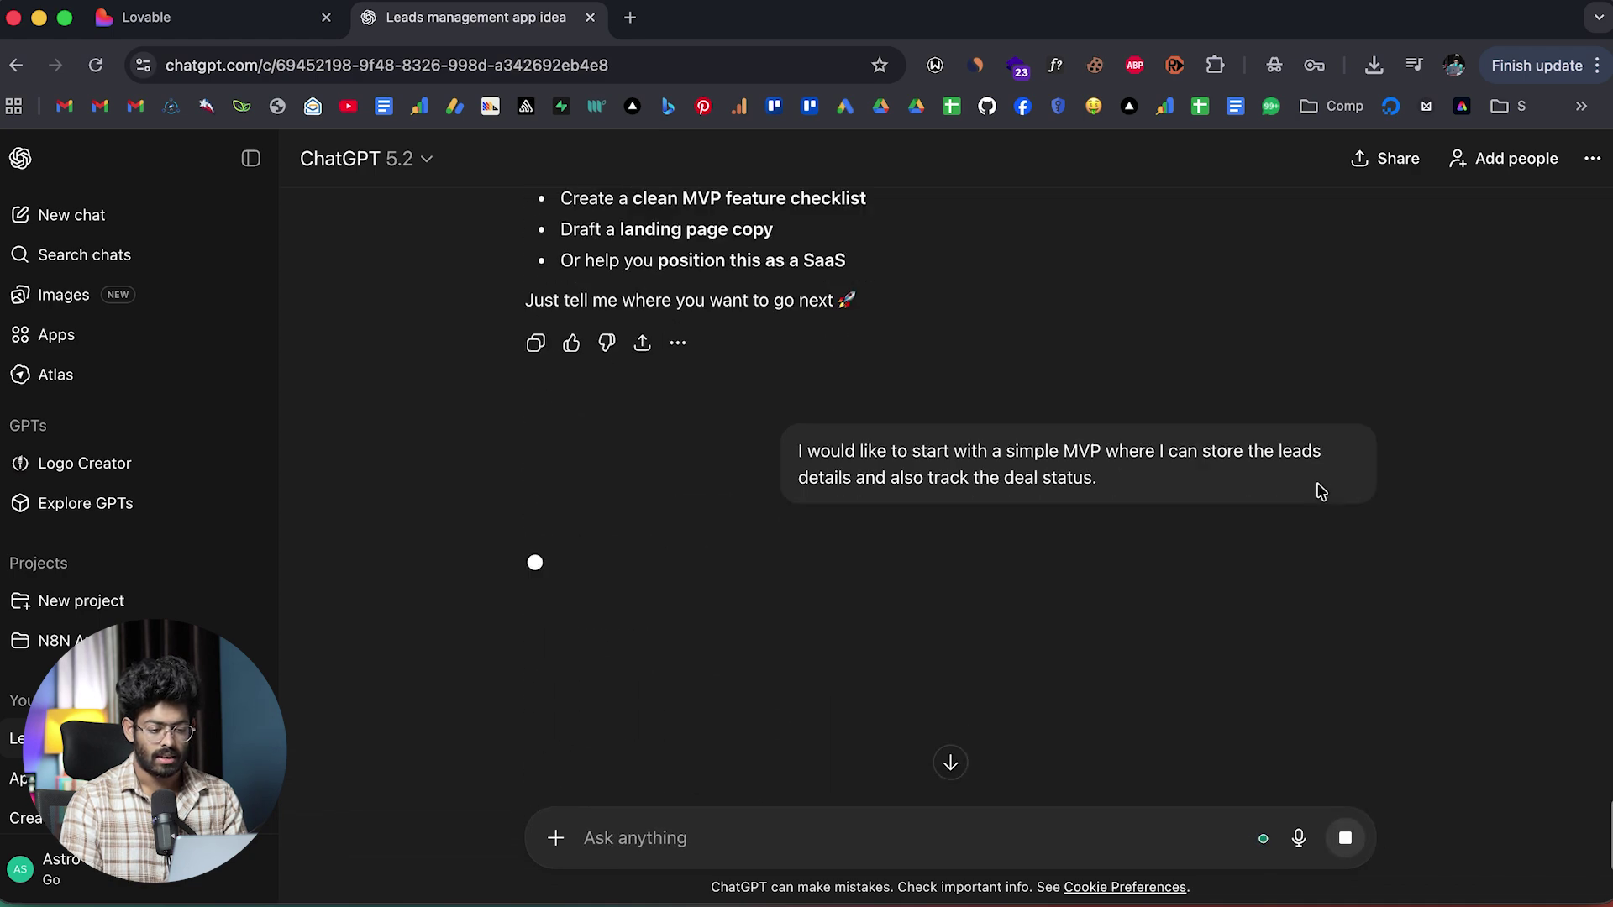
scroll(556, 462, "up", 12)
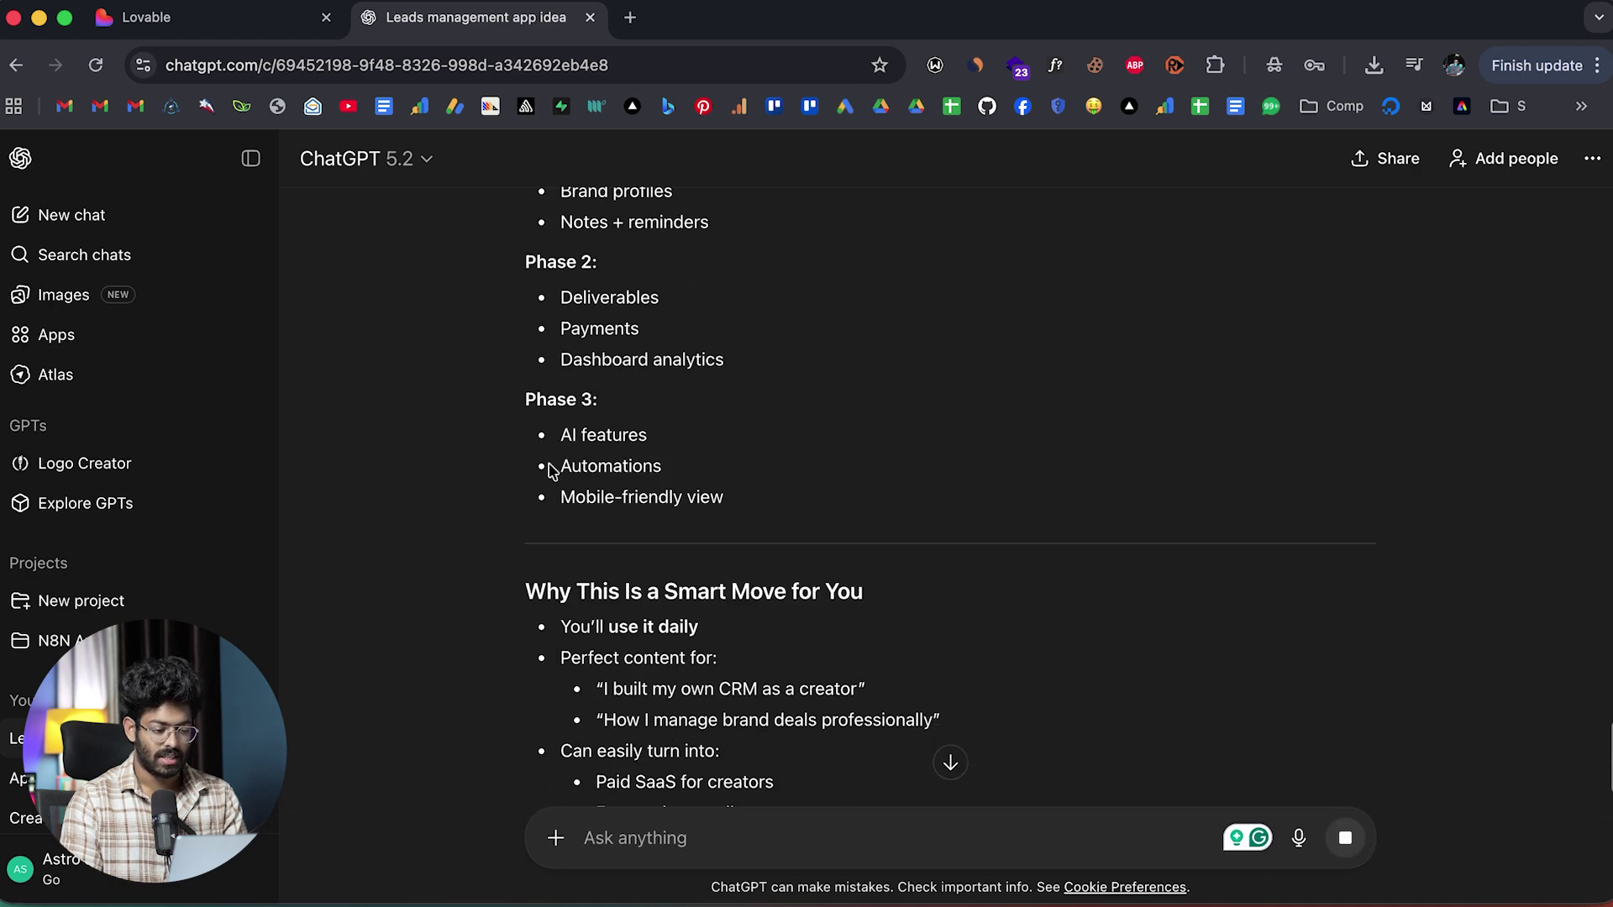
scroll(588, 470, "up", 20)
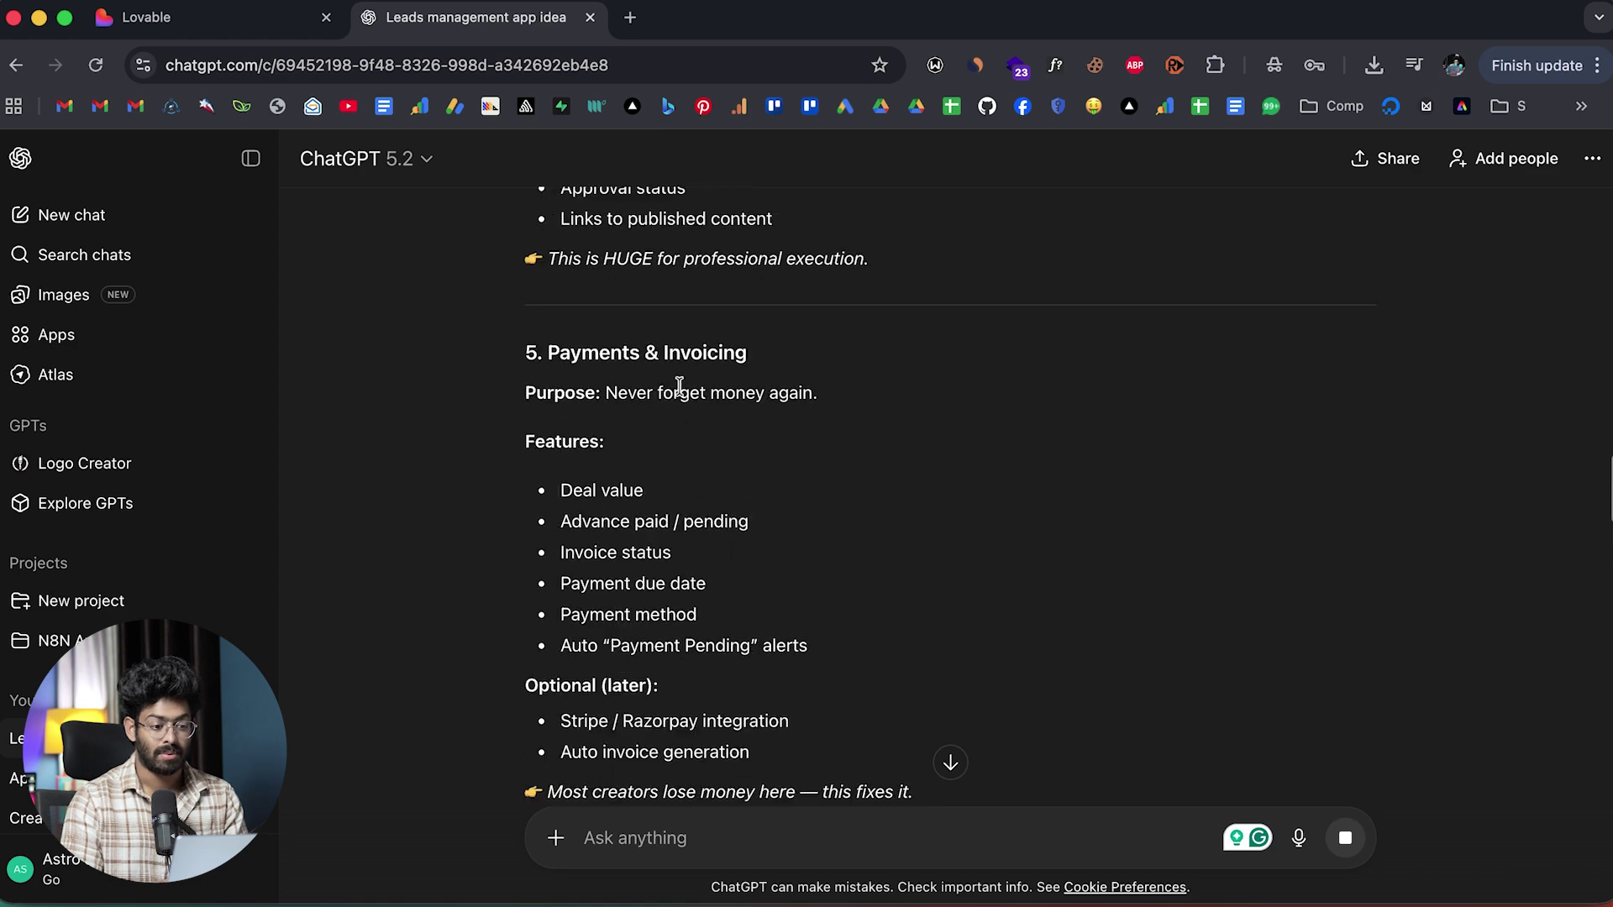
scroll(679, 386, "up", 10)
scroll(678, 386, "down", 13)
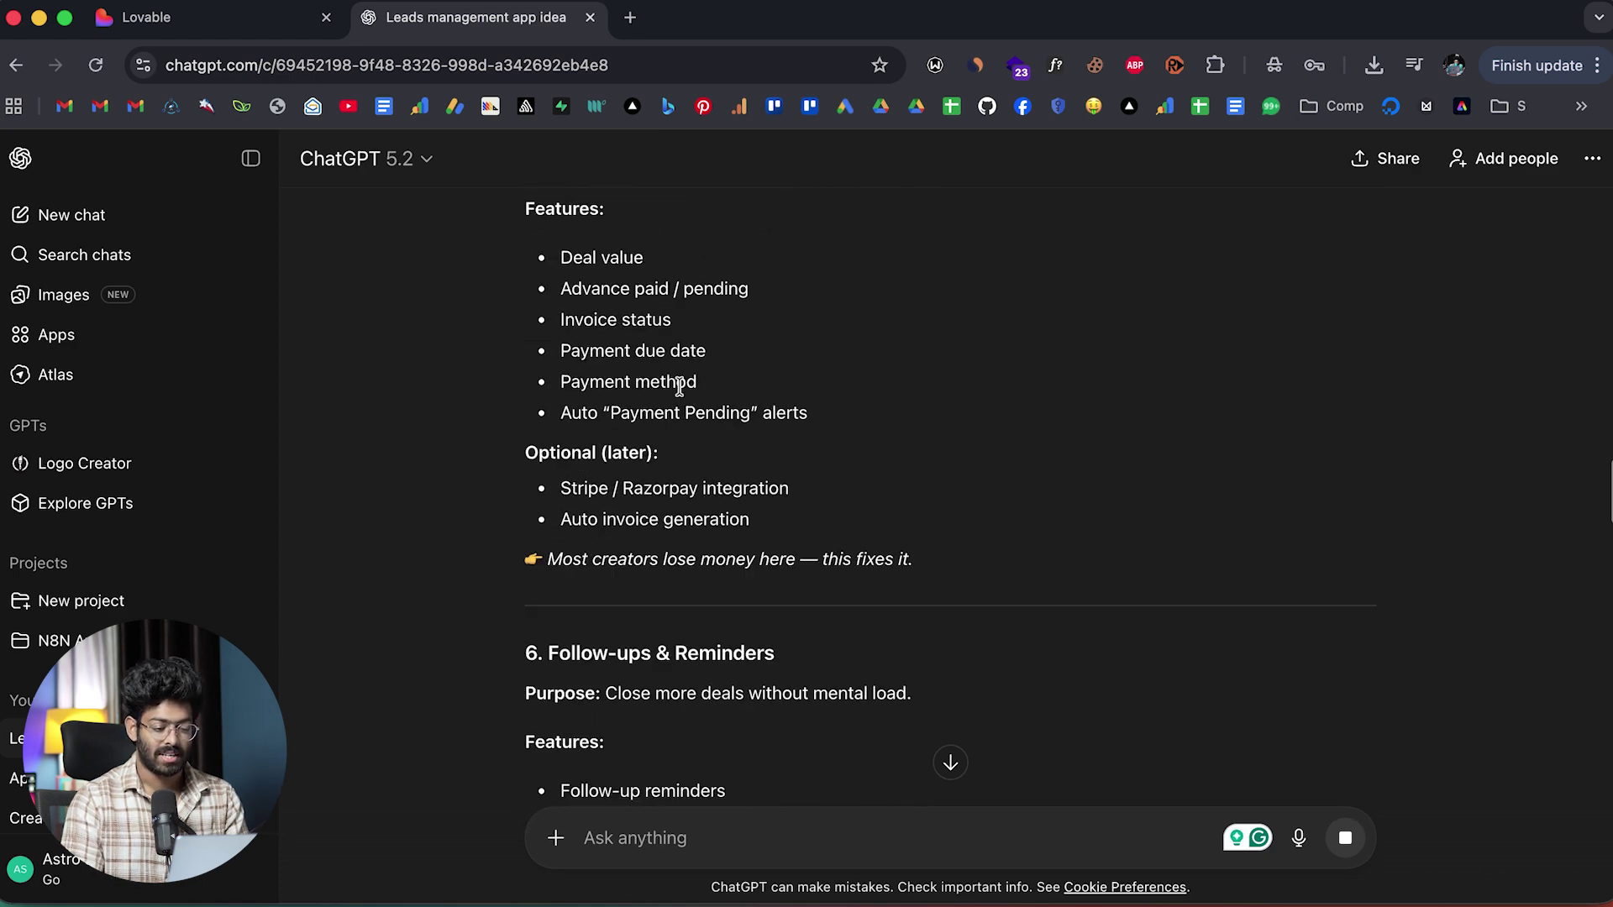
scroll(678, 386, "down", 20)
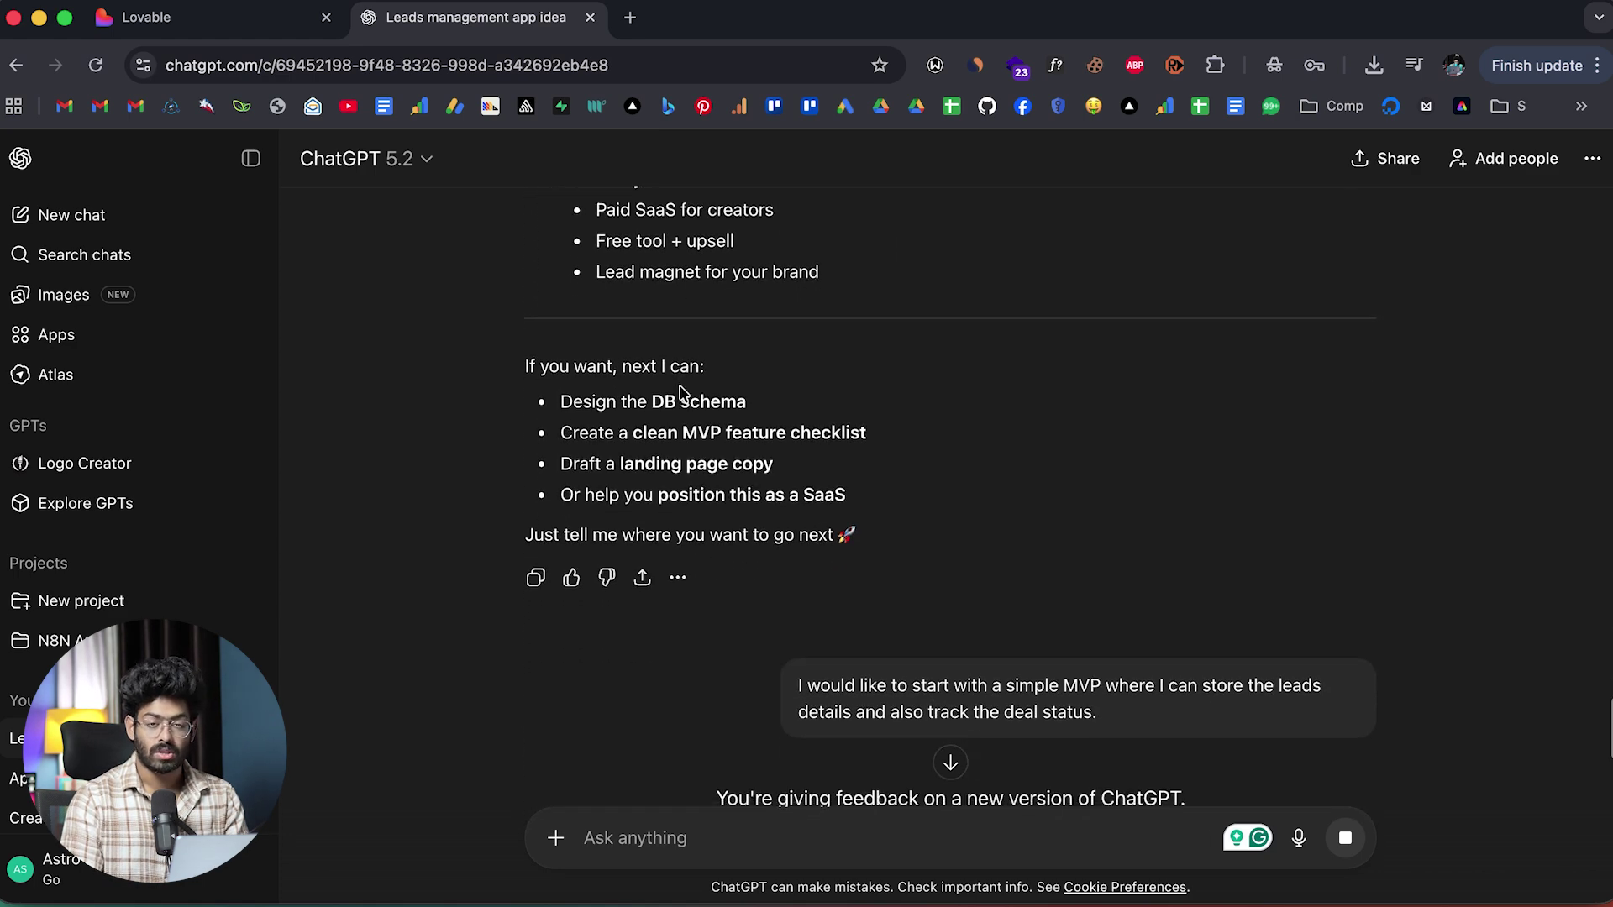
scroll(679, 391, "down", 7)
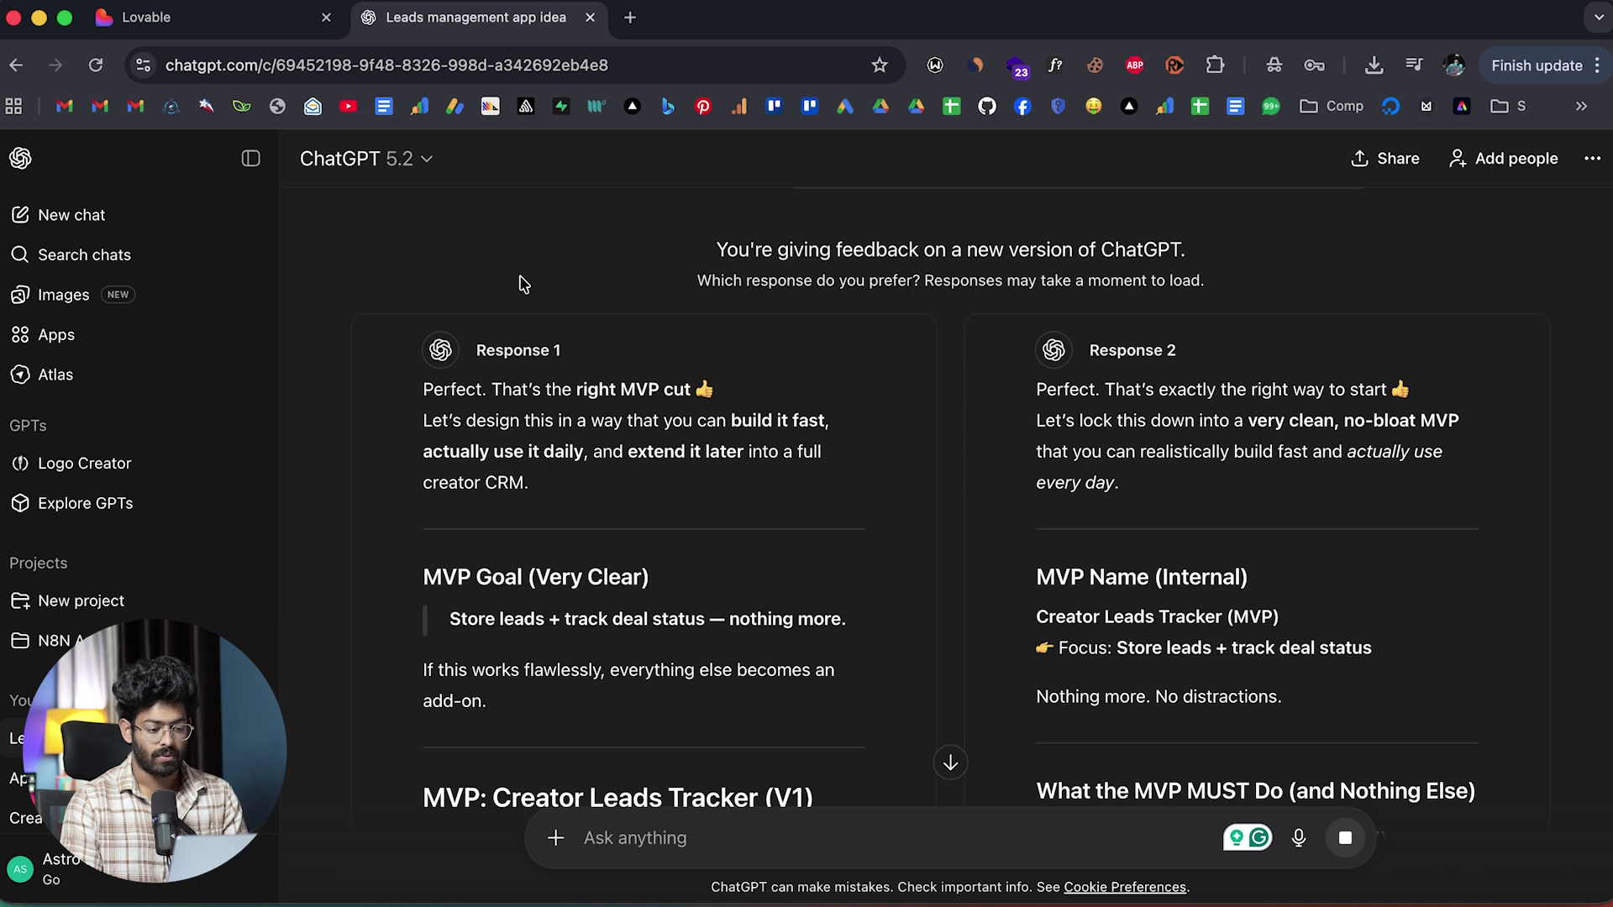
scroll(520, 283, "down", 5)
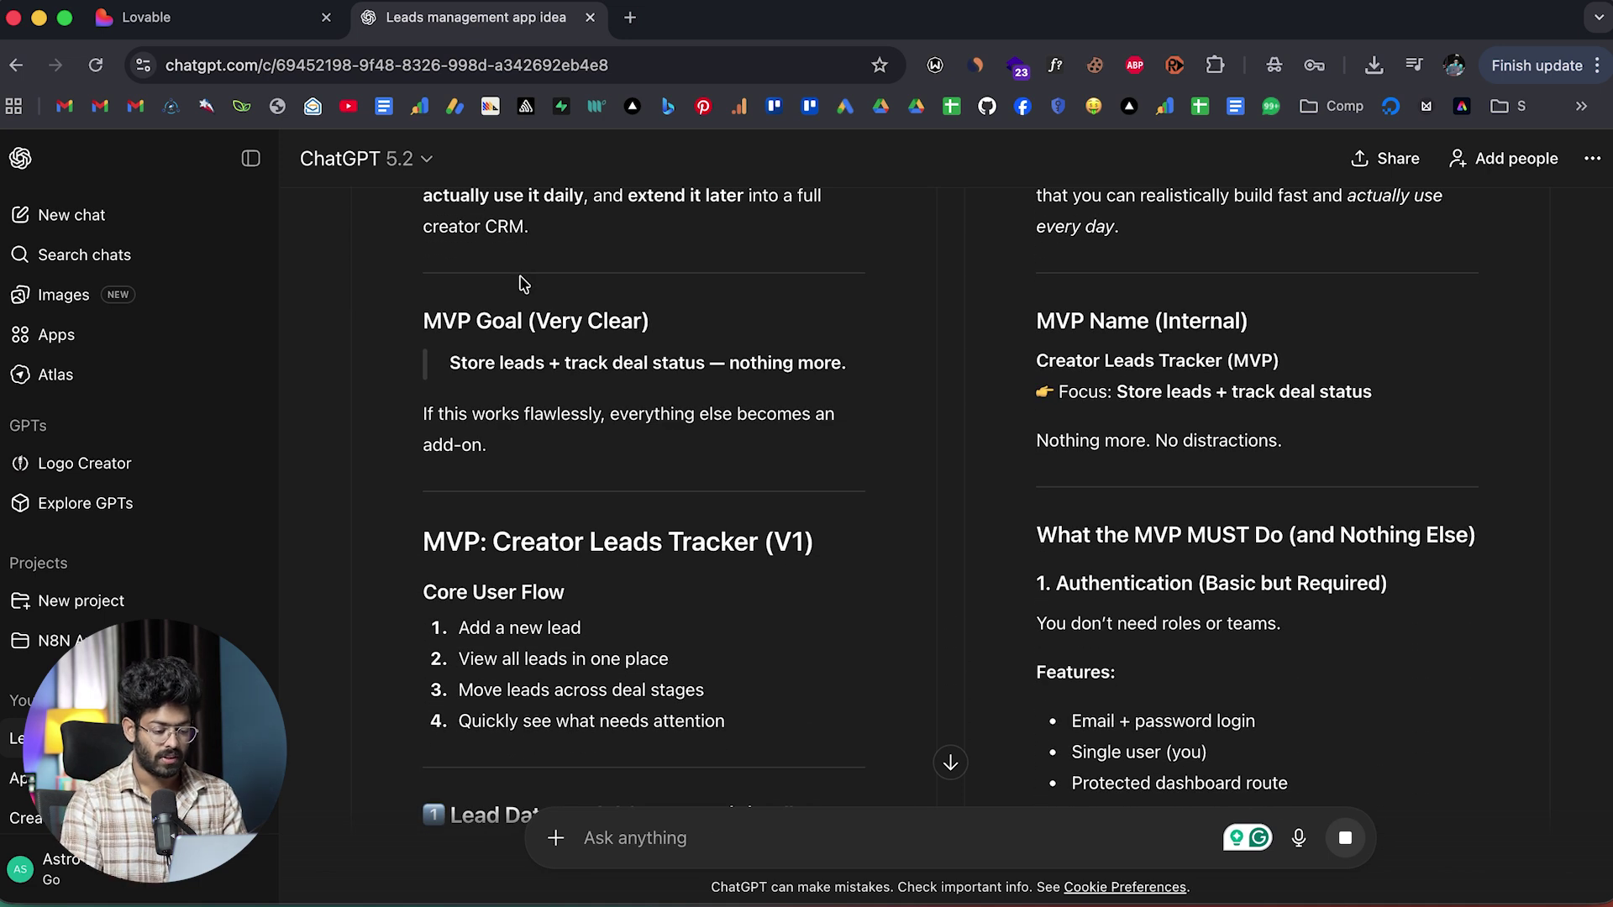
scroll(521, 283, "down", 3)
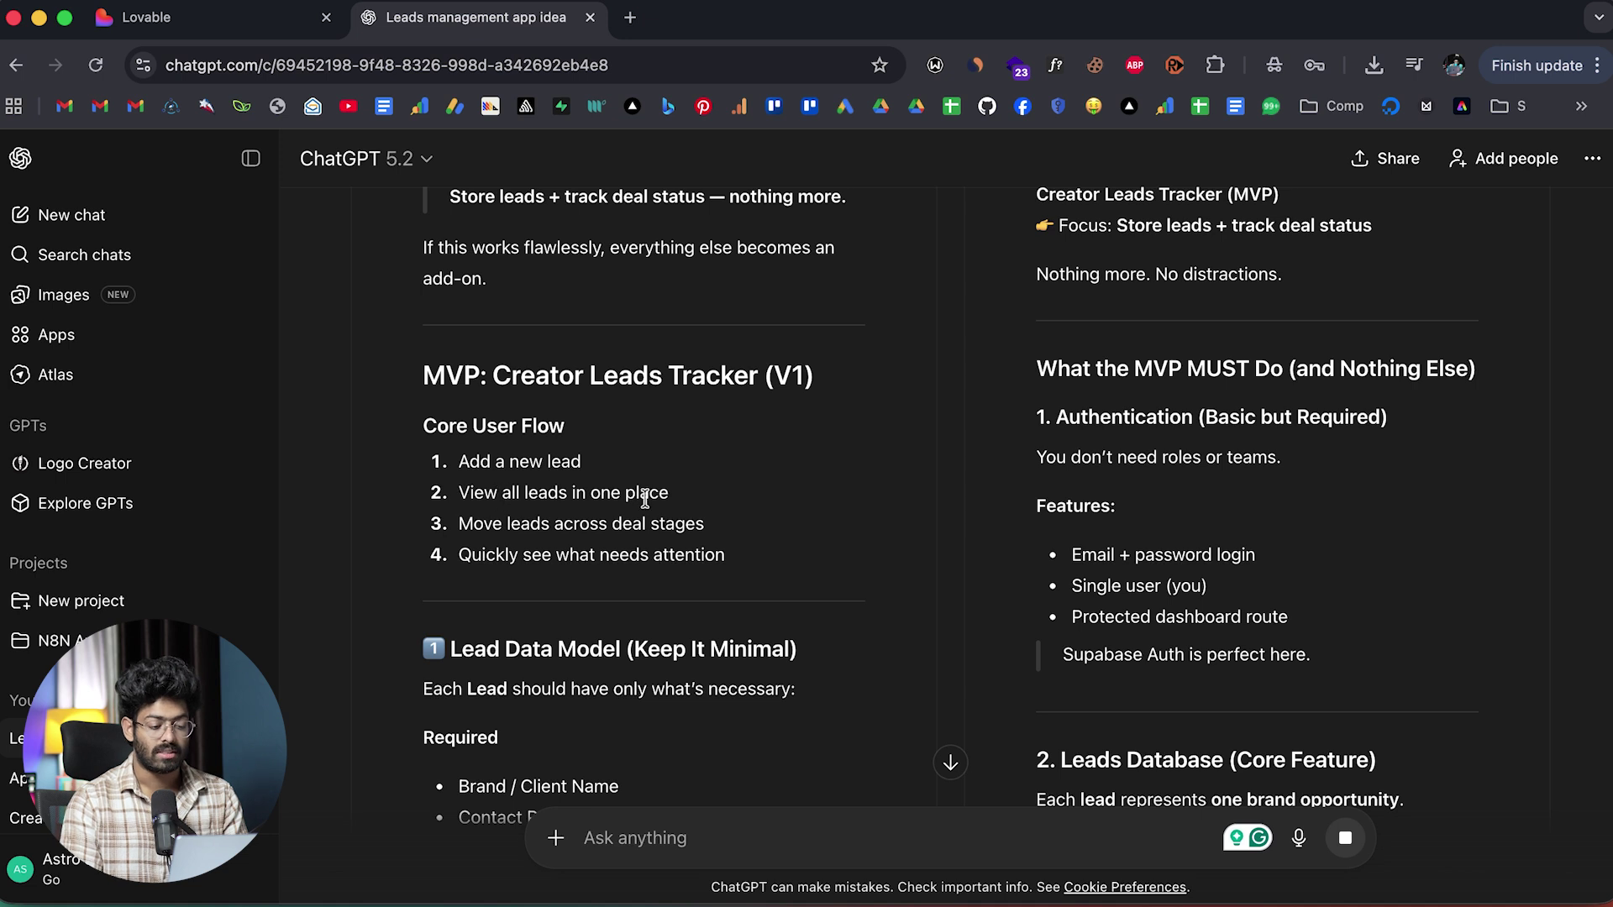
scroll(588, 513, "down", 5)
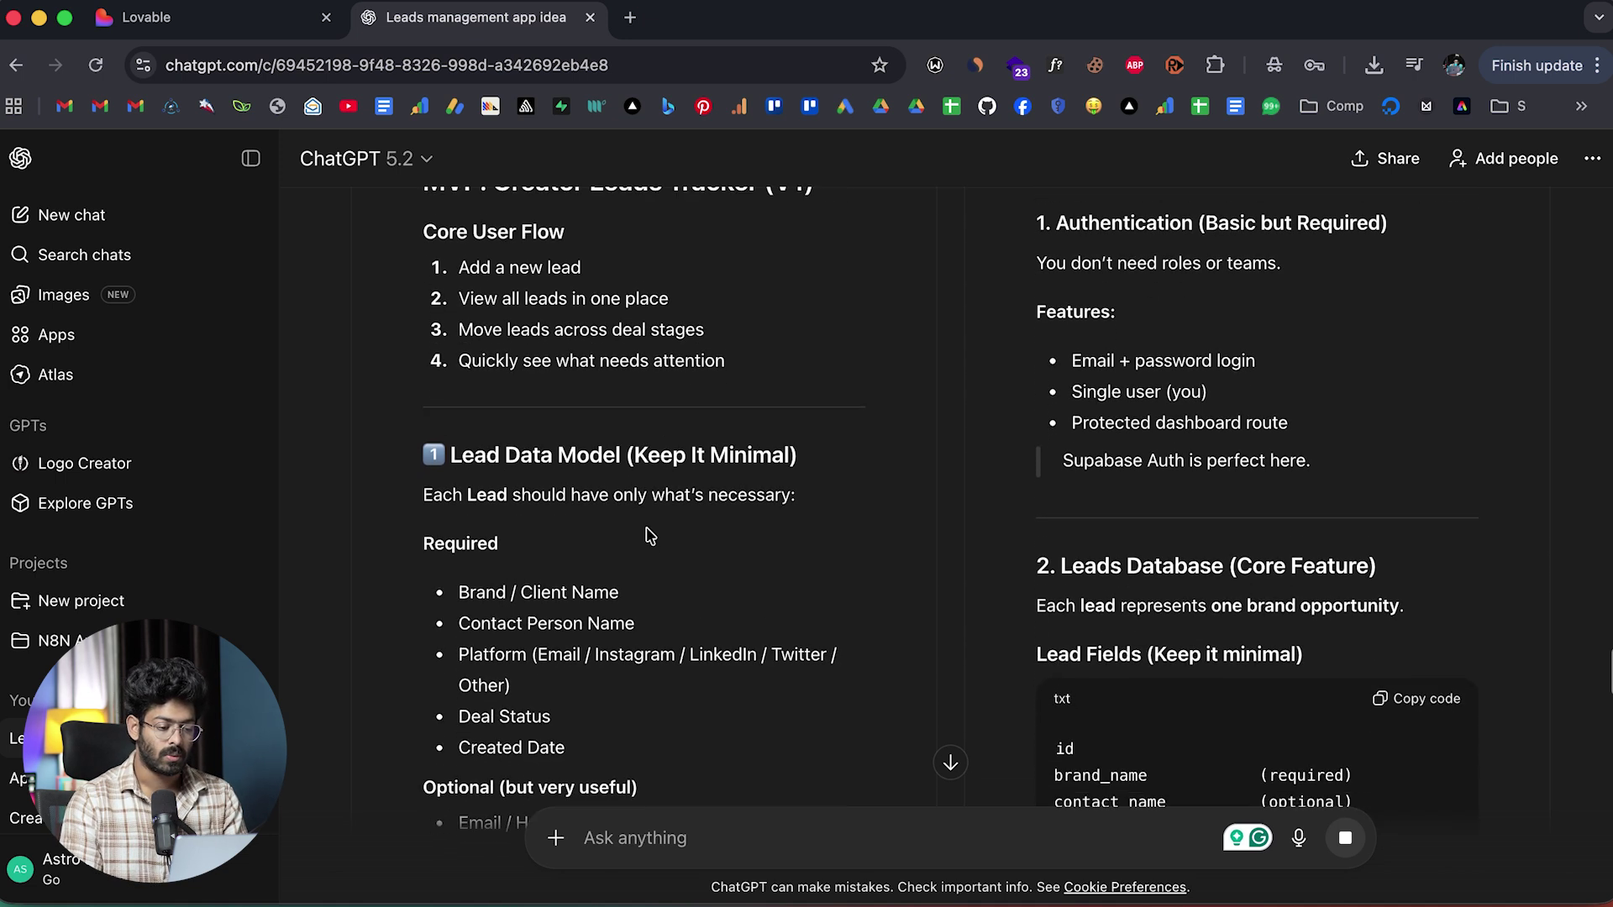
scroll(538, 415, "down", 20)
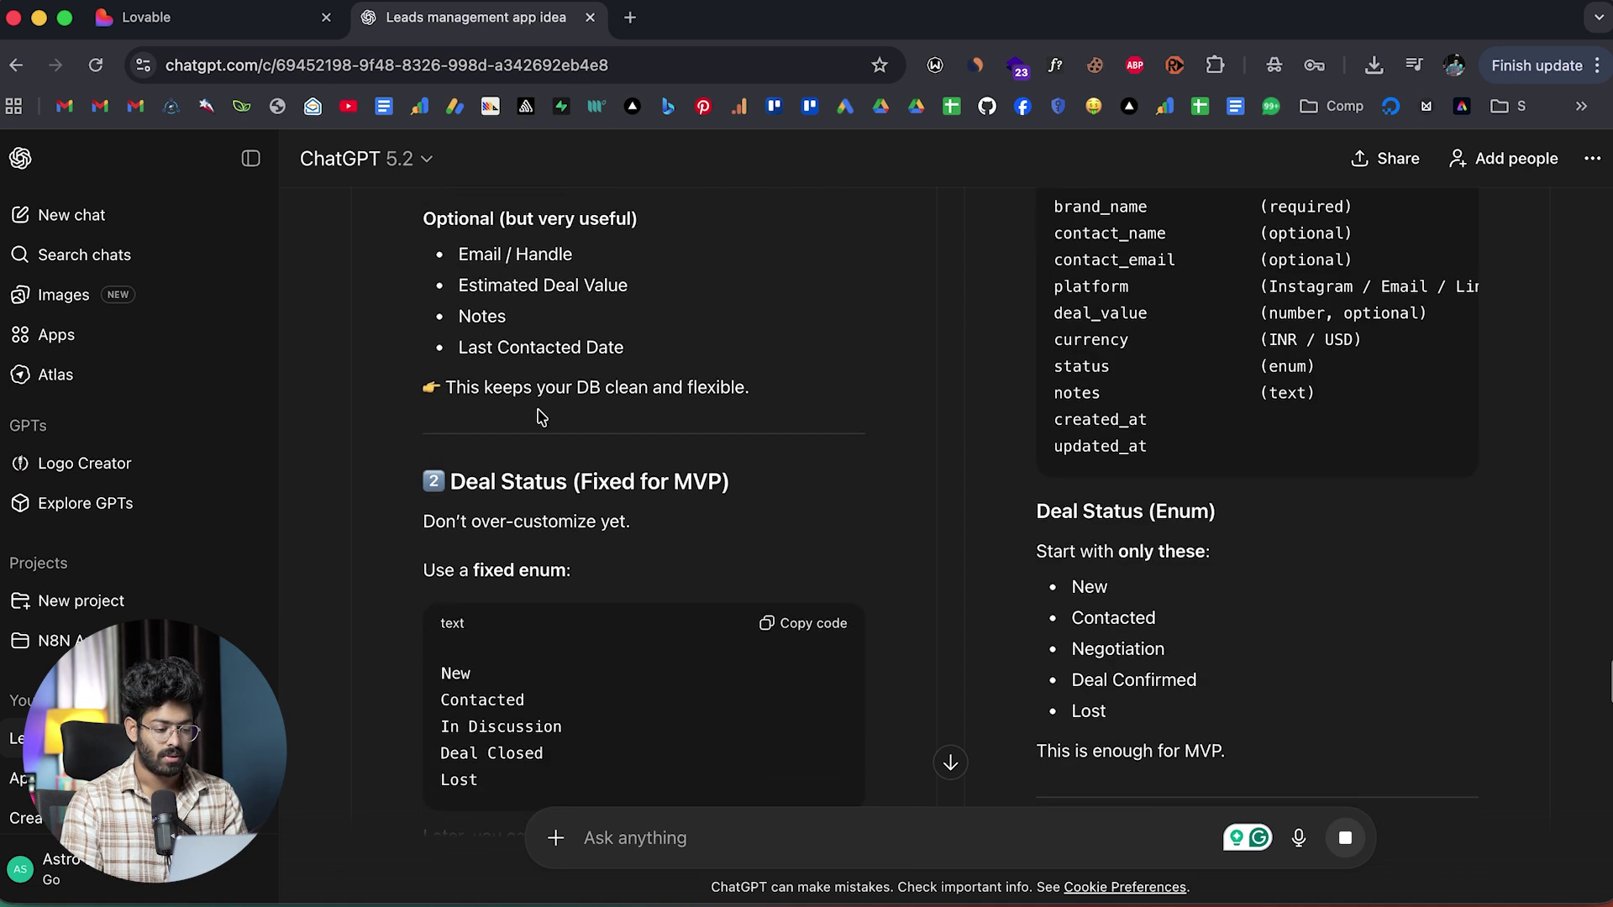
scroll(538, 415, "down", 20)
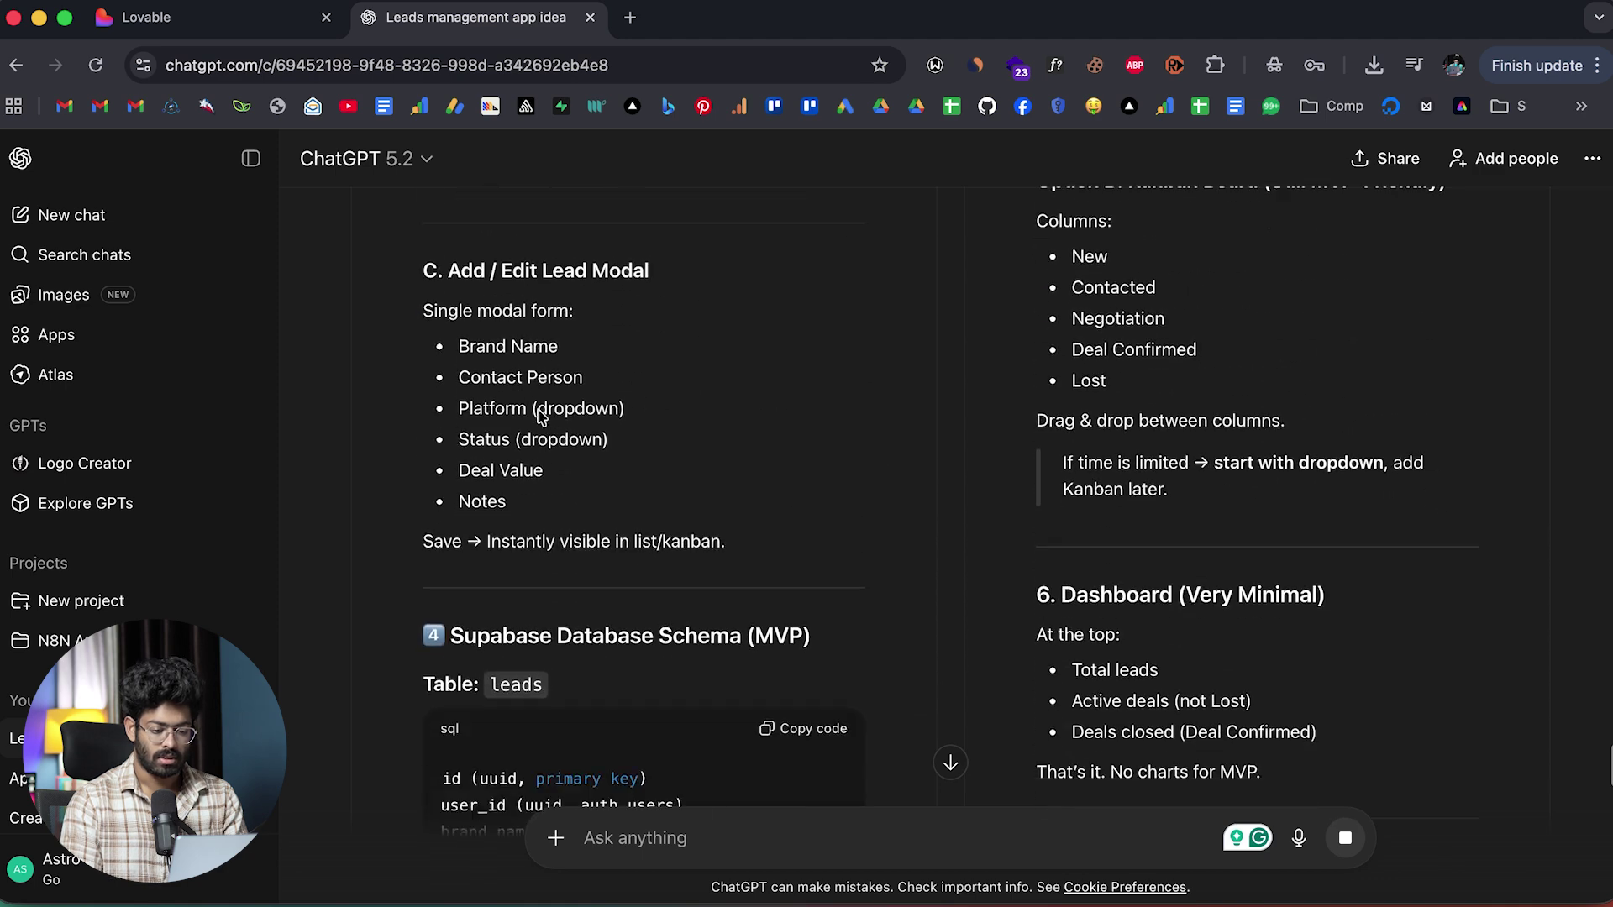
scroll(539, 415, "down", 20)
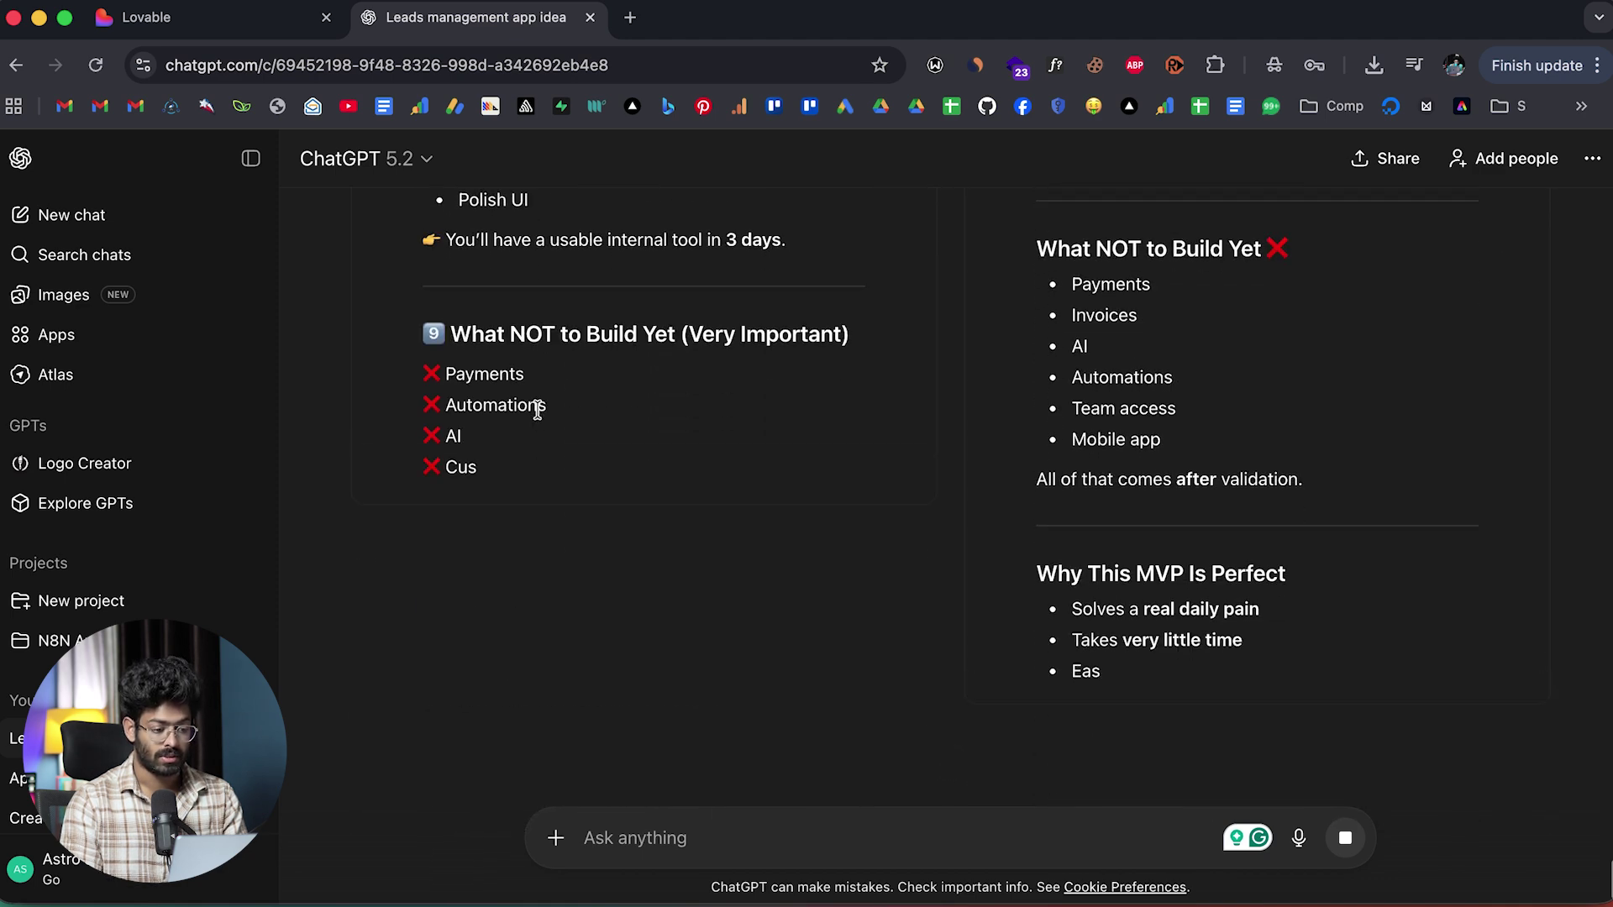
Keep Response 1, the Creator Leads Tracker MVP plan, as the preferred reply.
scroll(539, 415, "up", 7)
scroll(538, 415, "up", 20)
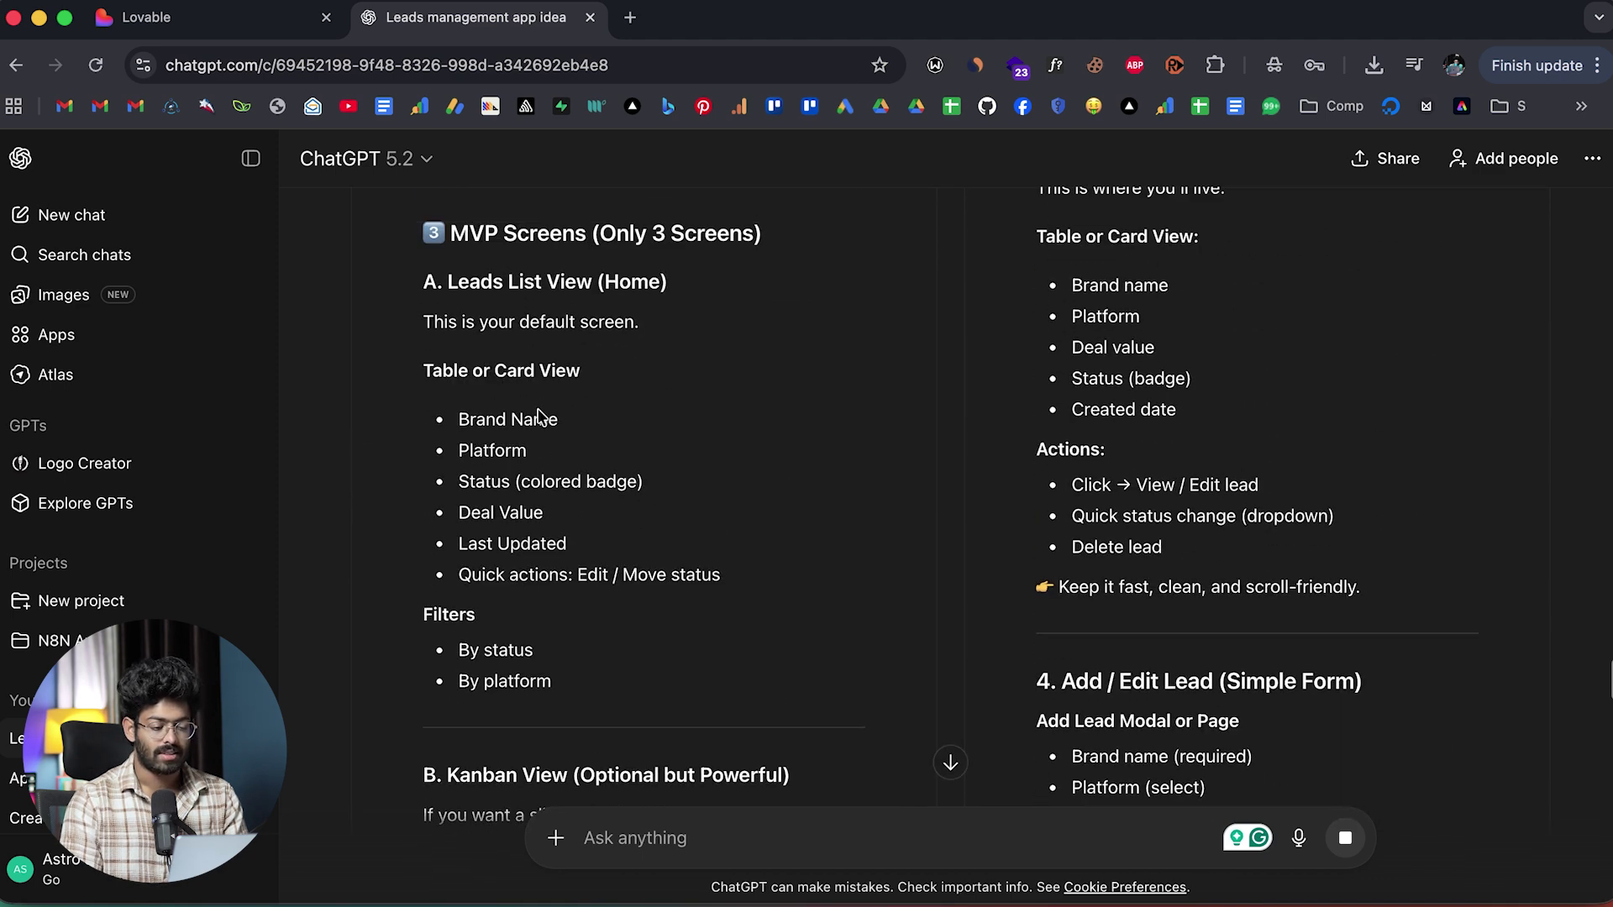
scroll(538, 415, "up", 5)
scroll(540, 421, "down", 20)
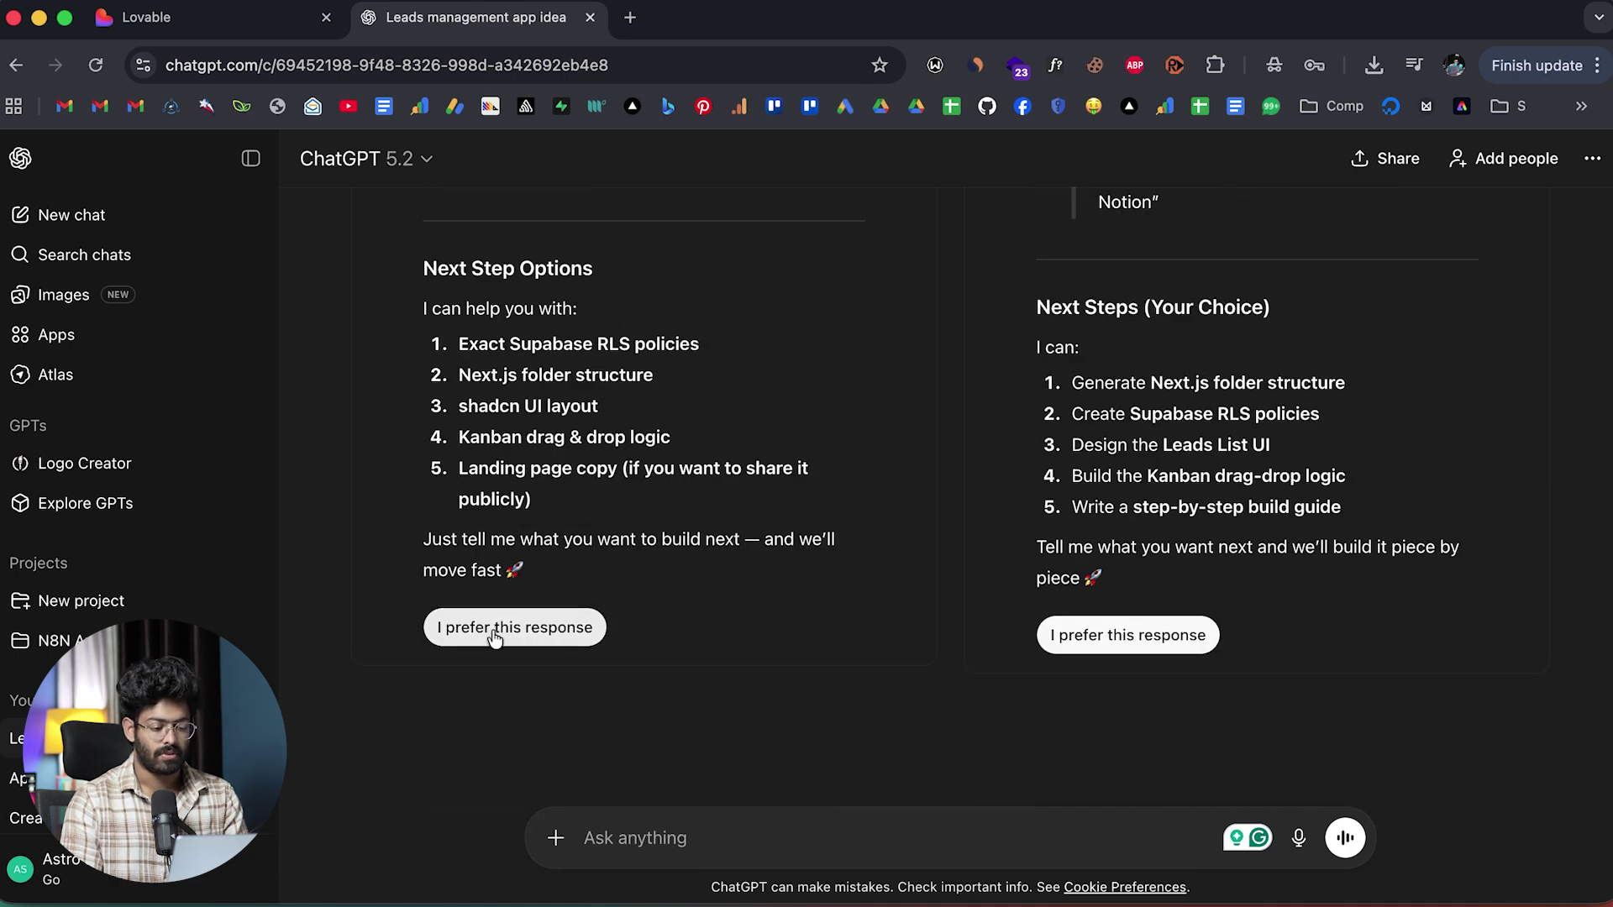
left_click(493, 628)
scroll(706, 556, "up", 20)
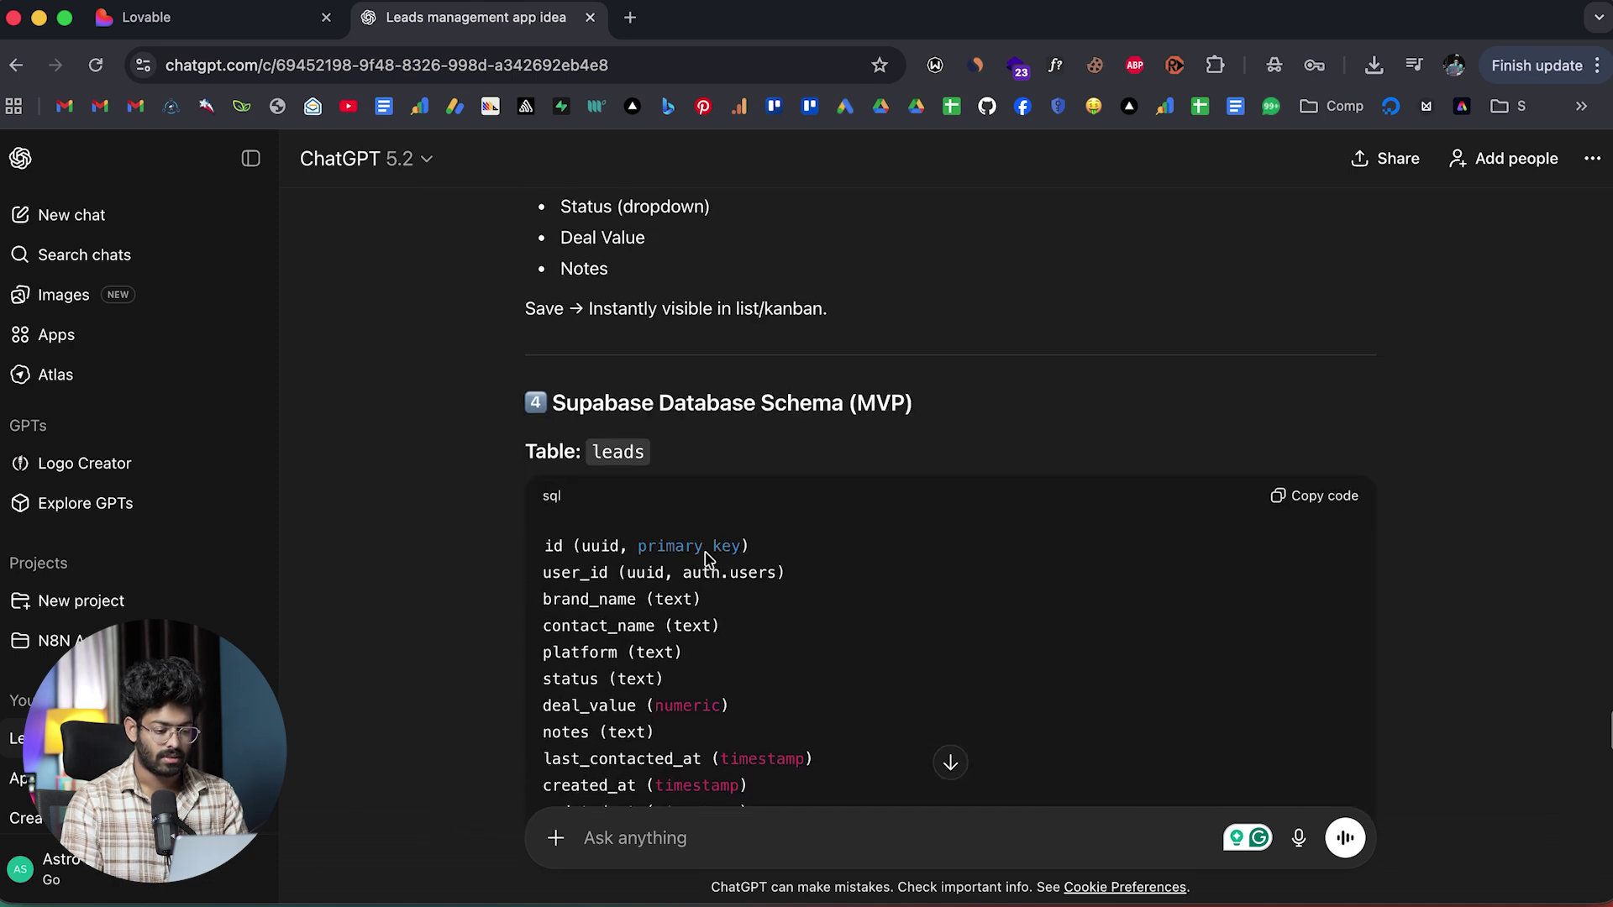
scroll(708, 559, "up", 10)
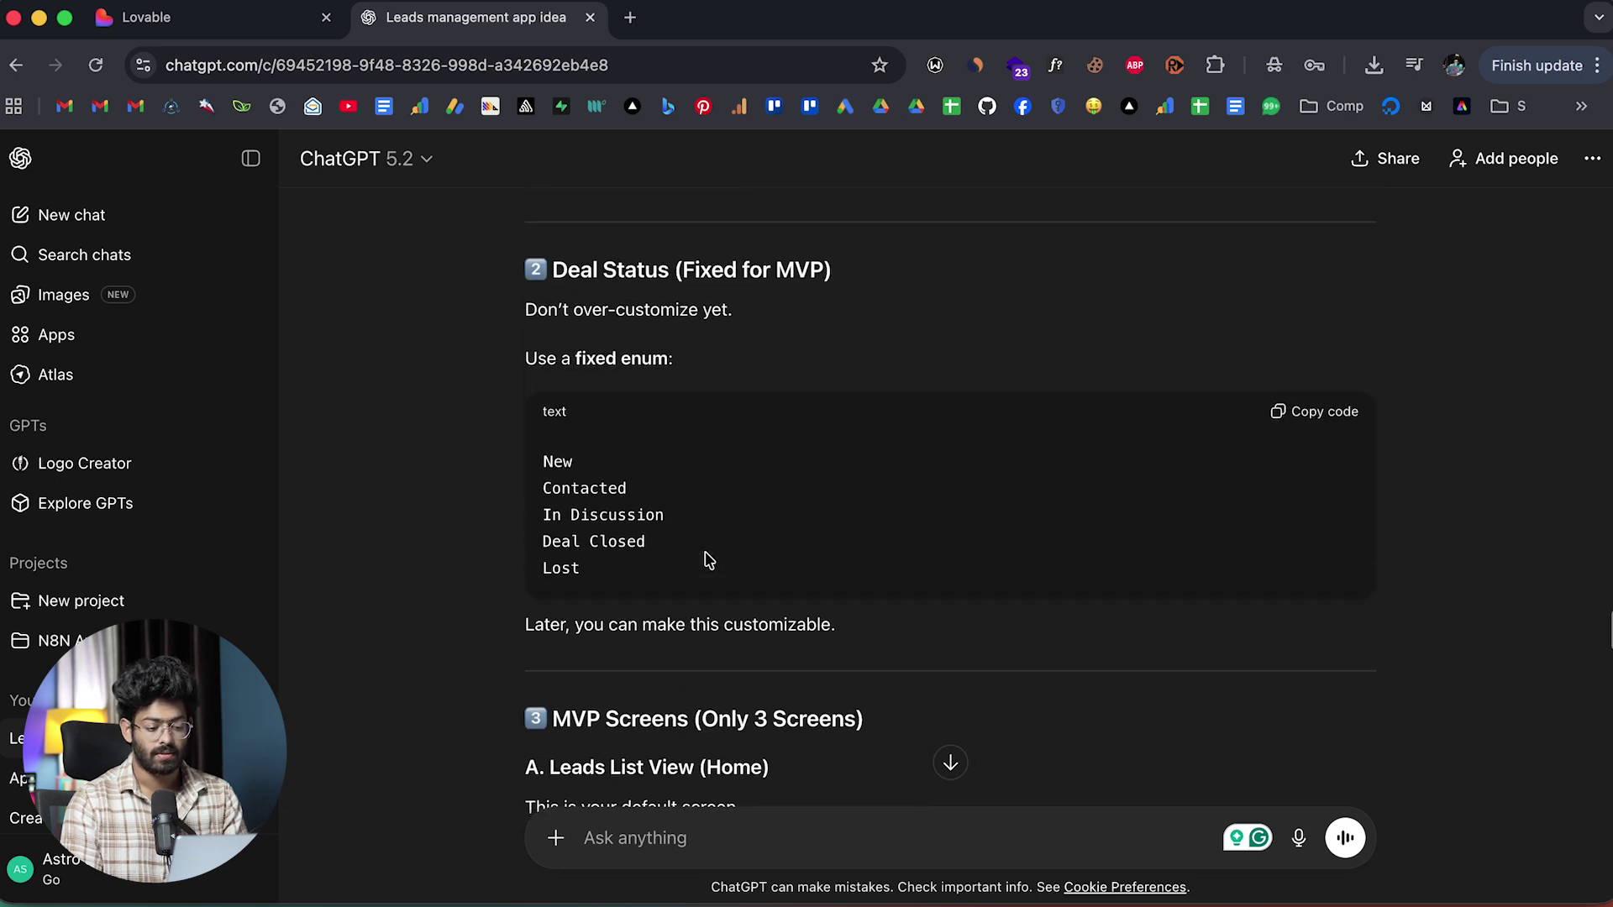
scroll(708, 559, "down", 10)
scroll(706, 556, "down", 15)
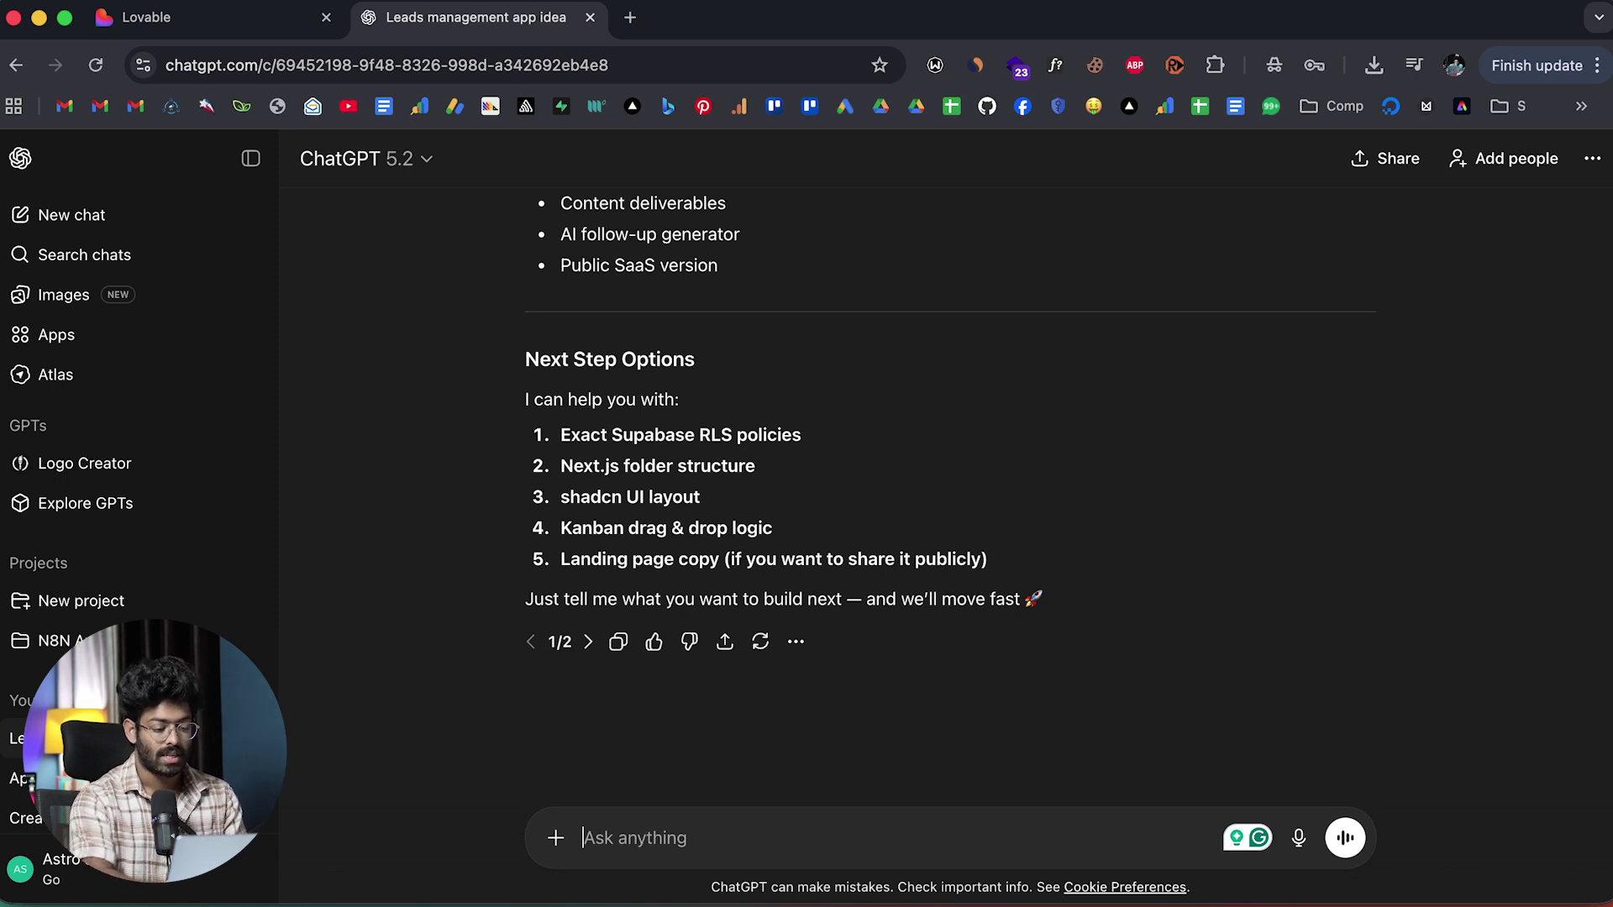
type("@Lo")
key("BackSpace")
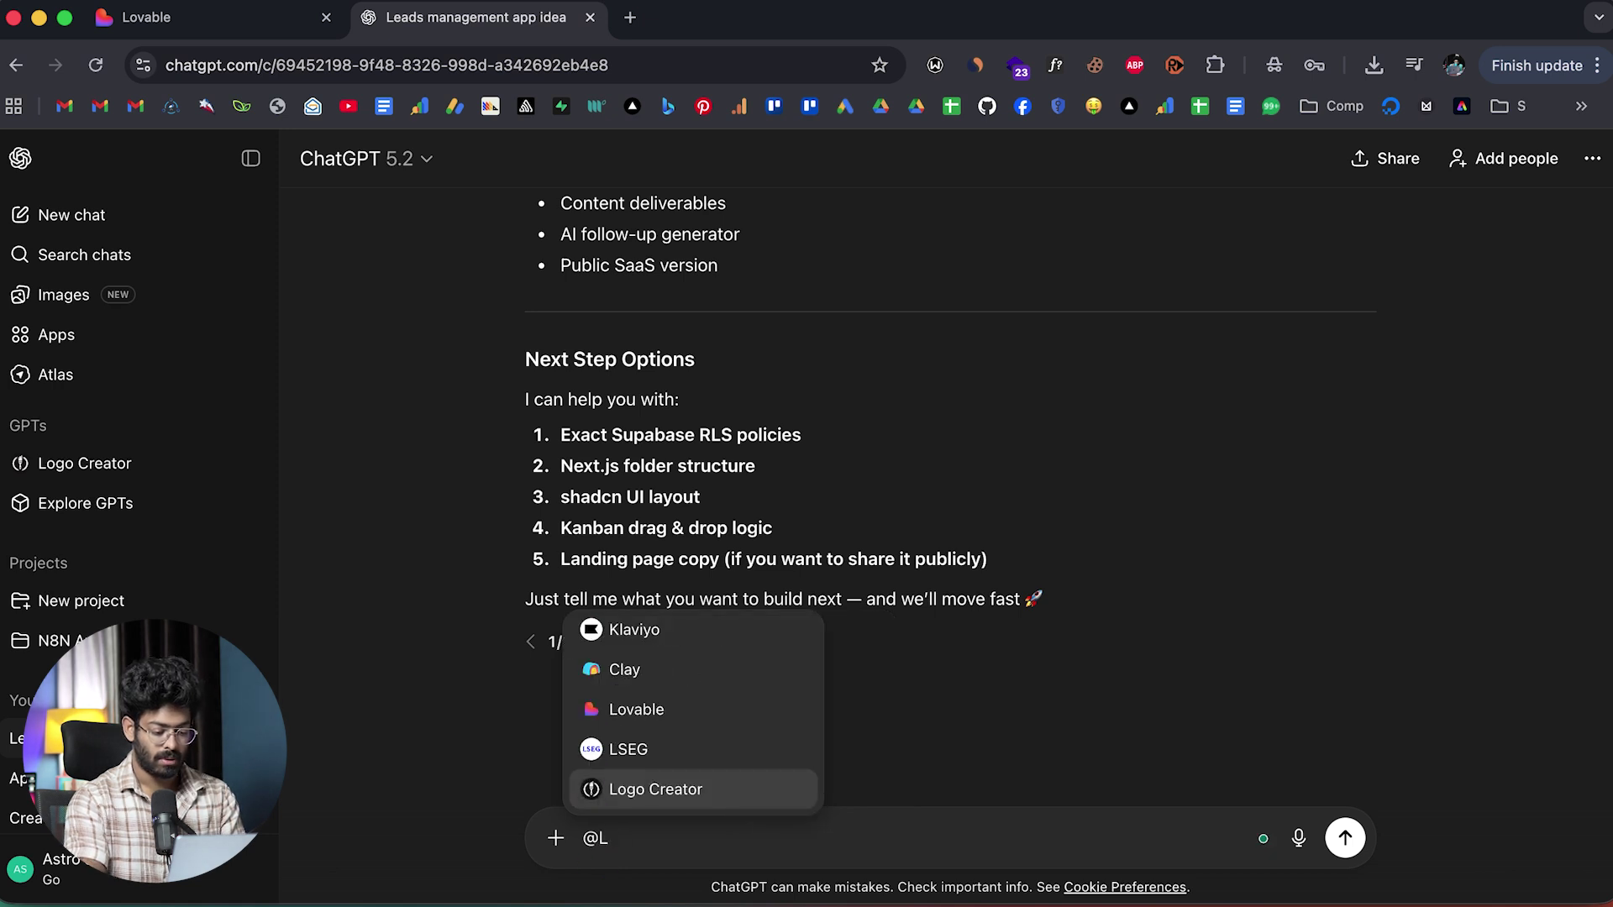
type("o")
left_click(698, 786)
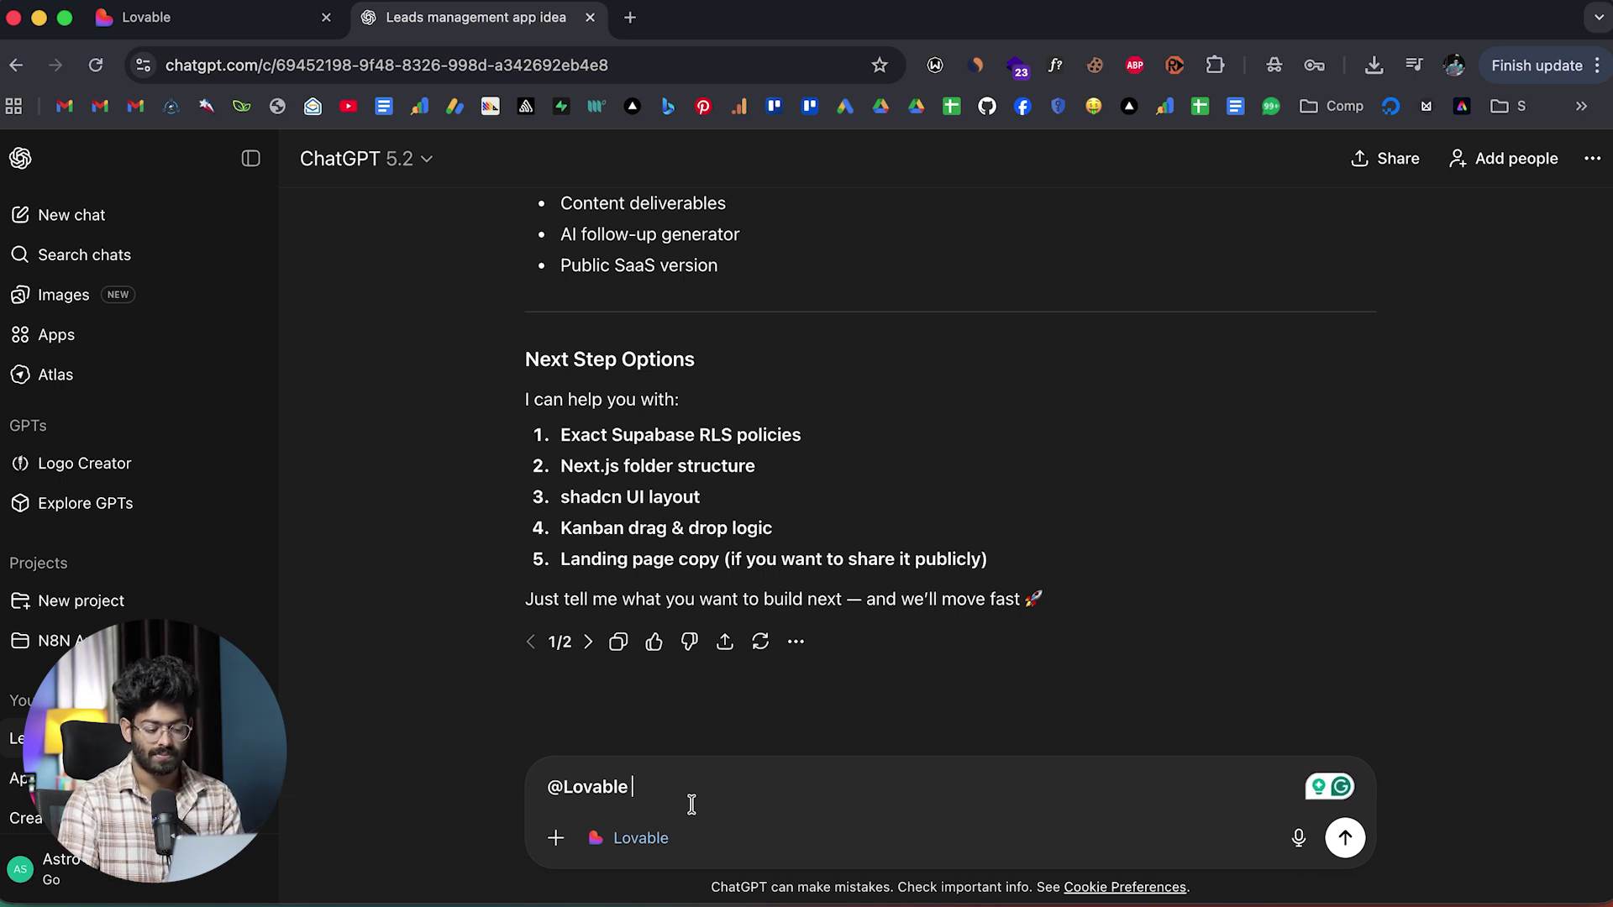
type("build the MVP of this leads management platform.")
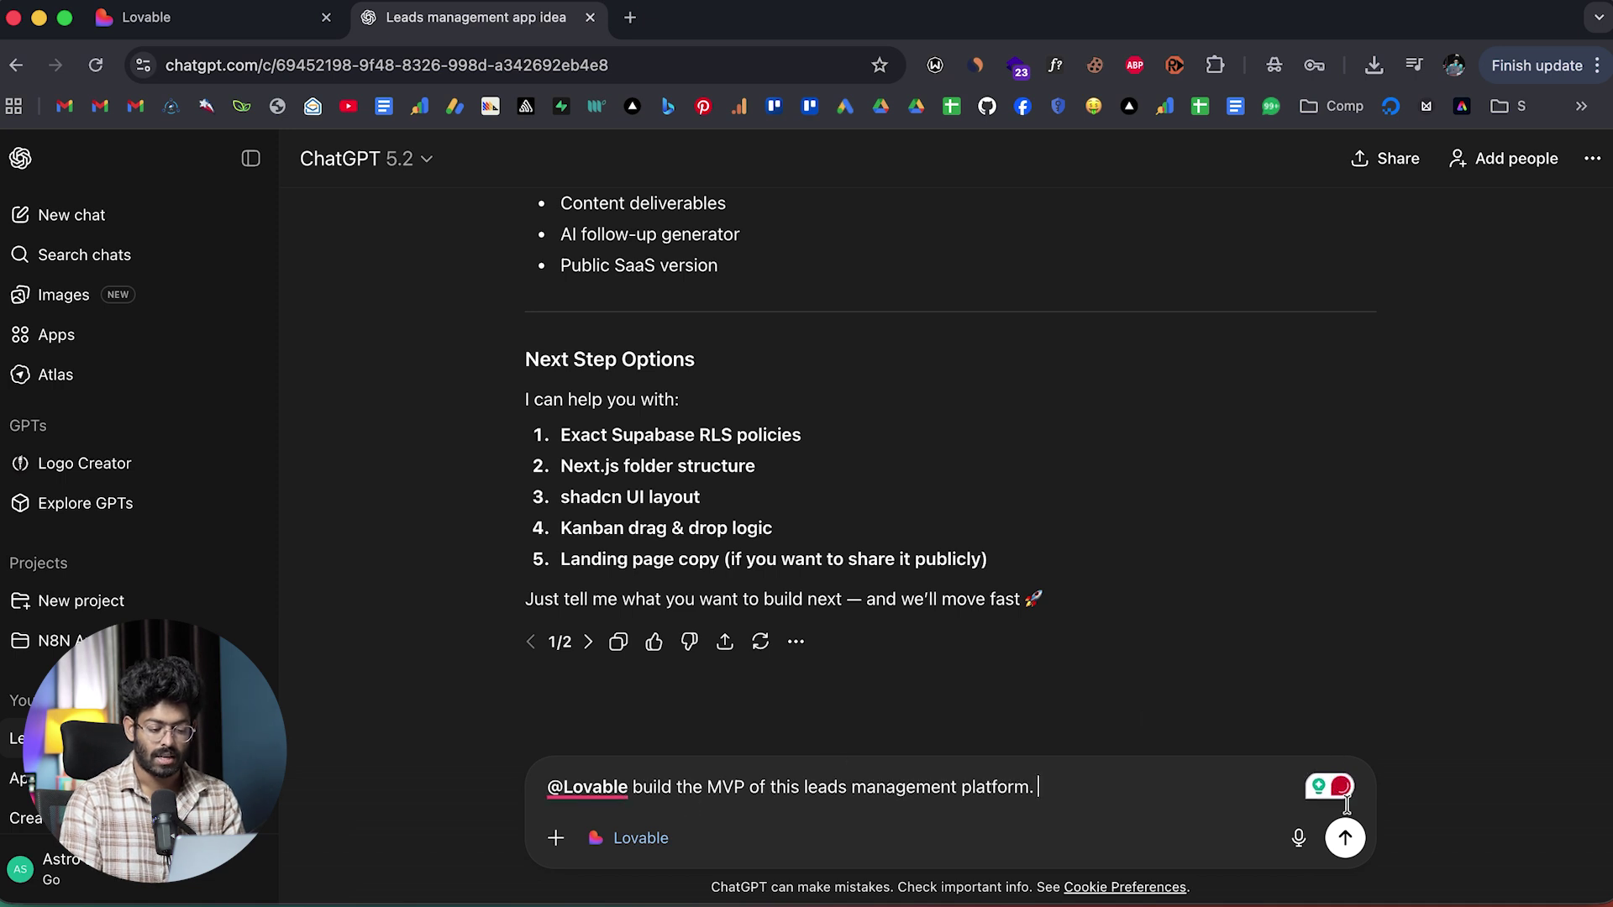
double_click(779, 787)
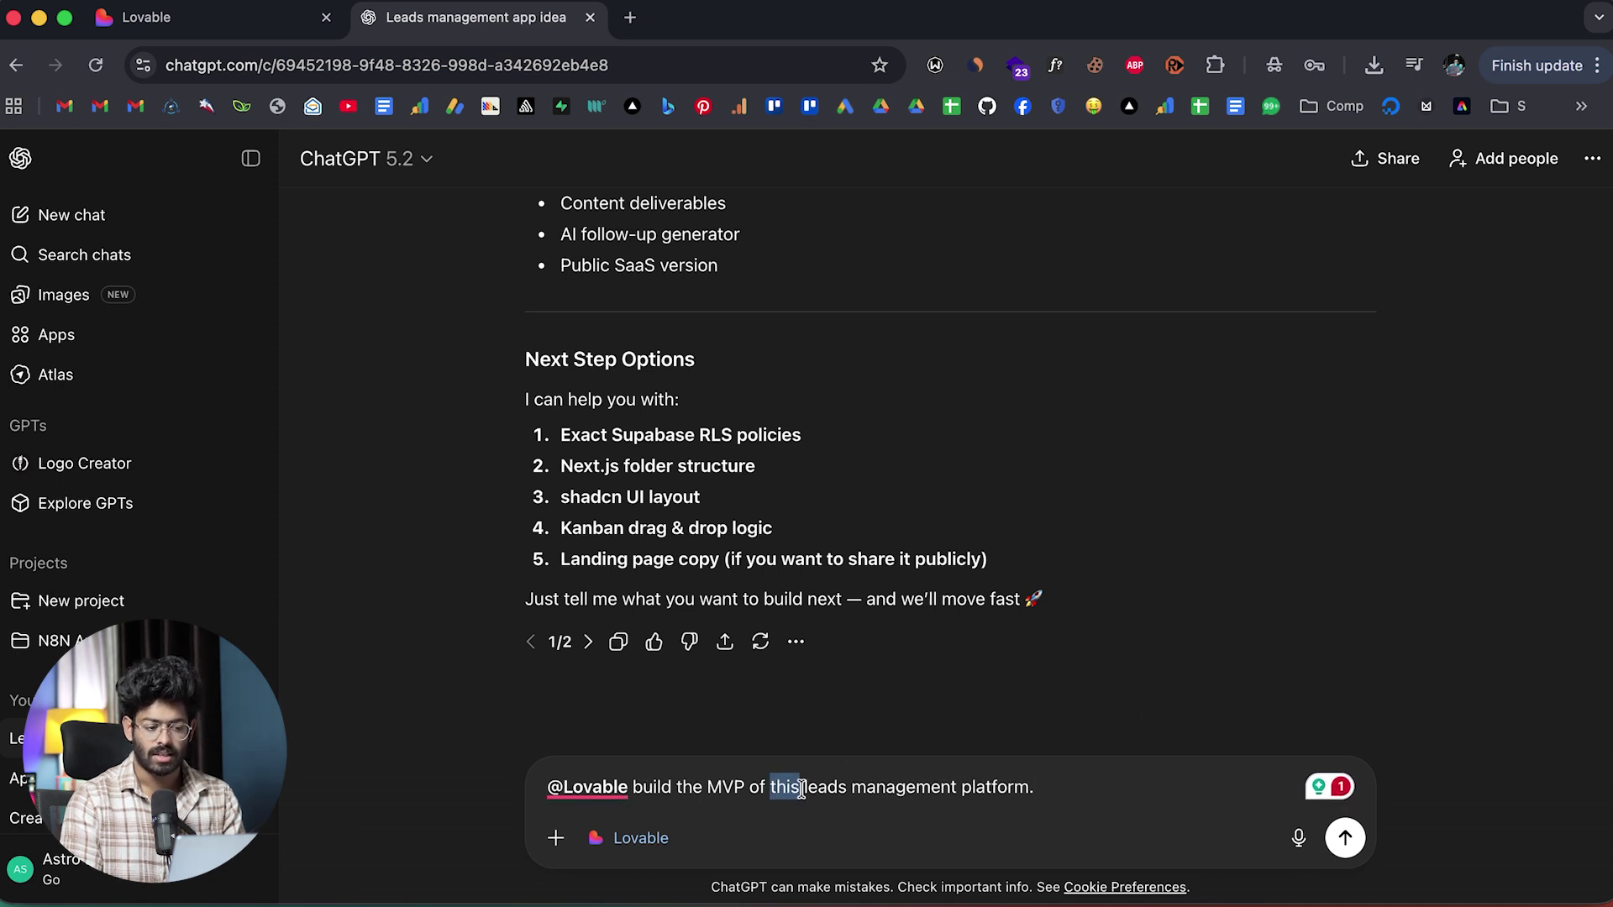
left_click(874, 711)
scroll(874, 710, "up", 20)
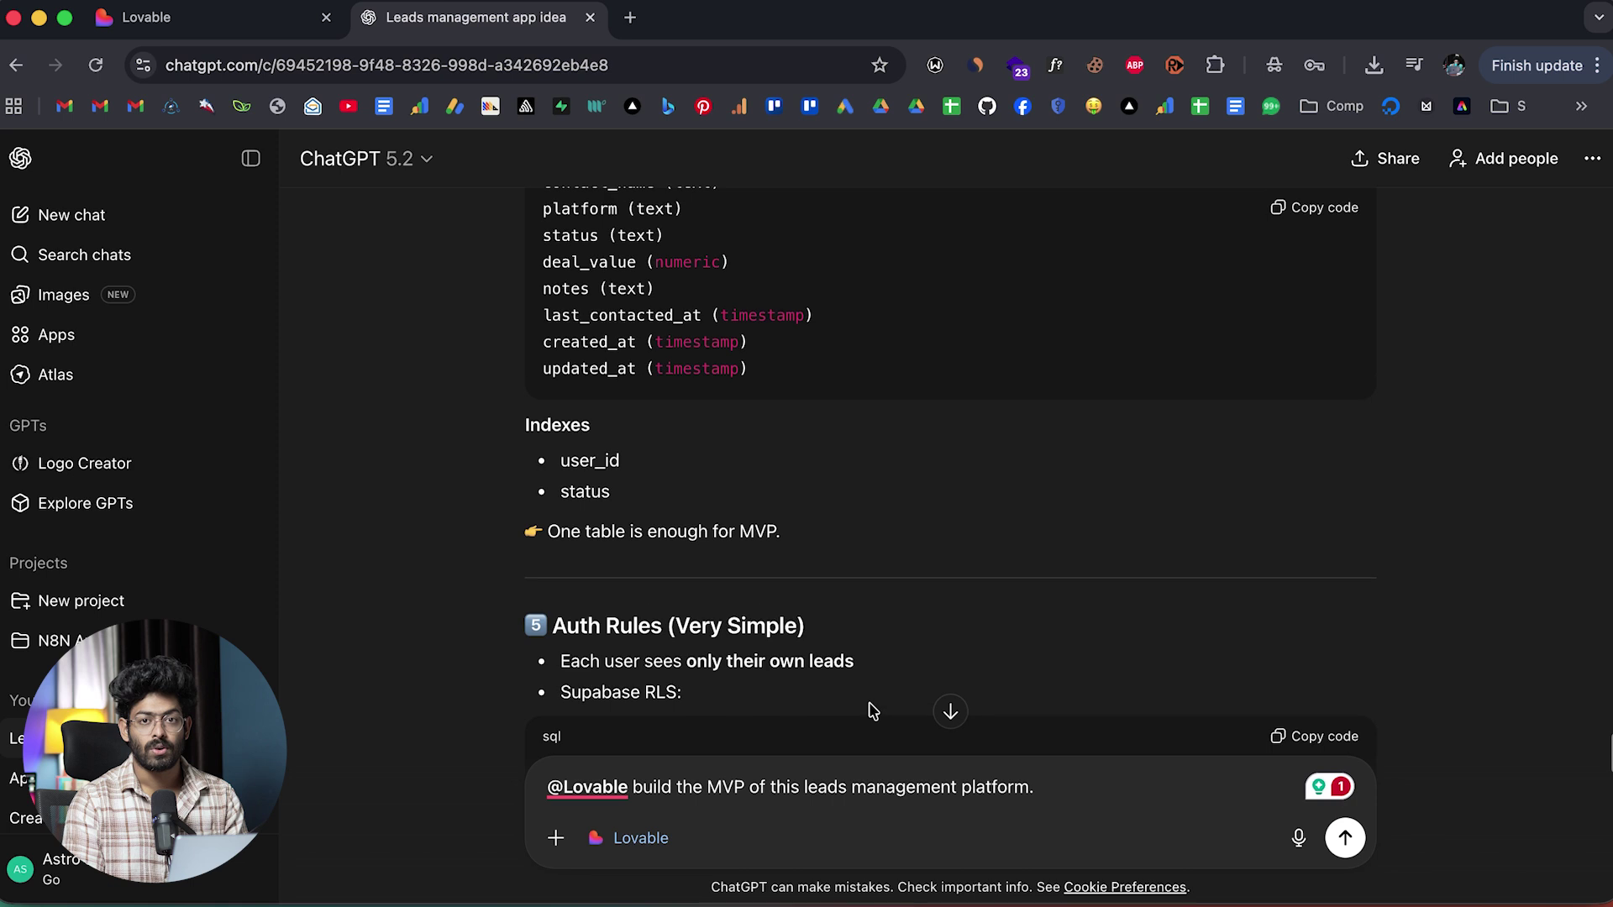
scroll(873, 711, "down", 20)
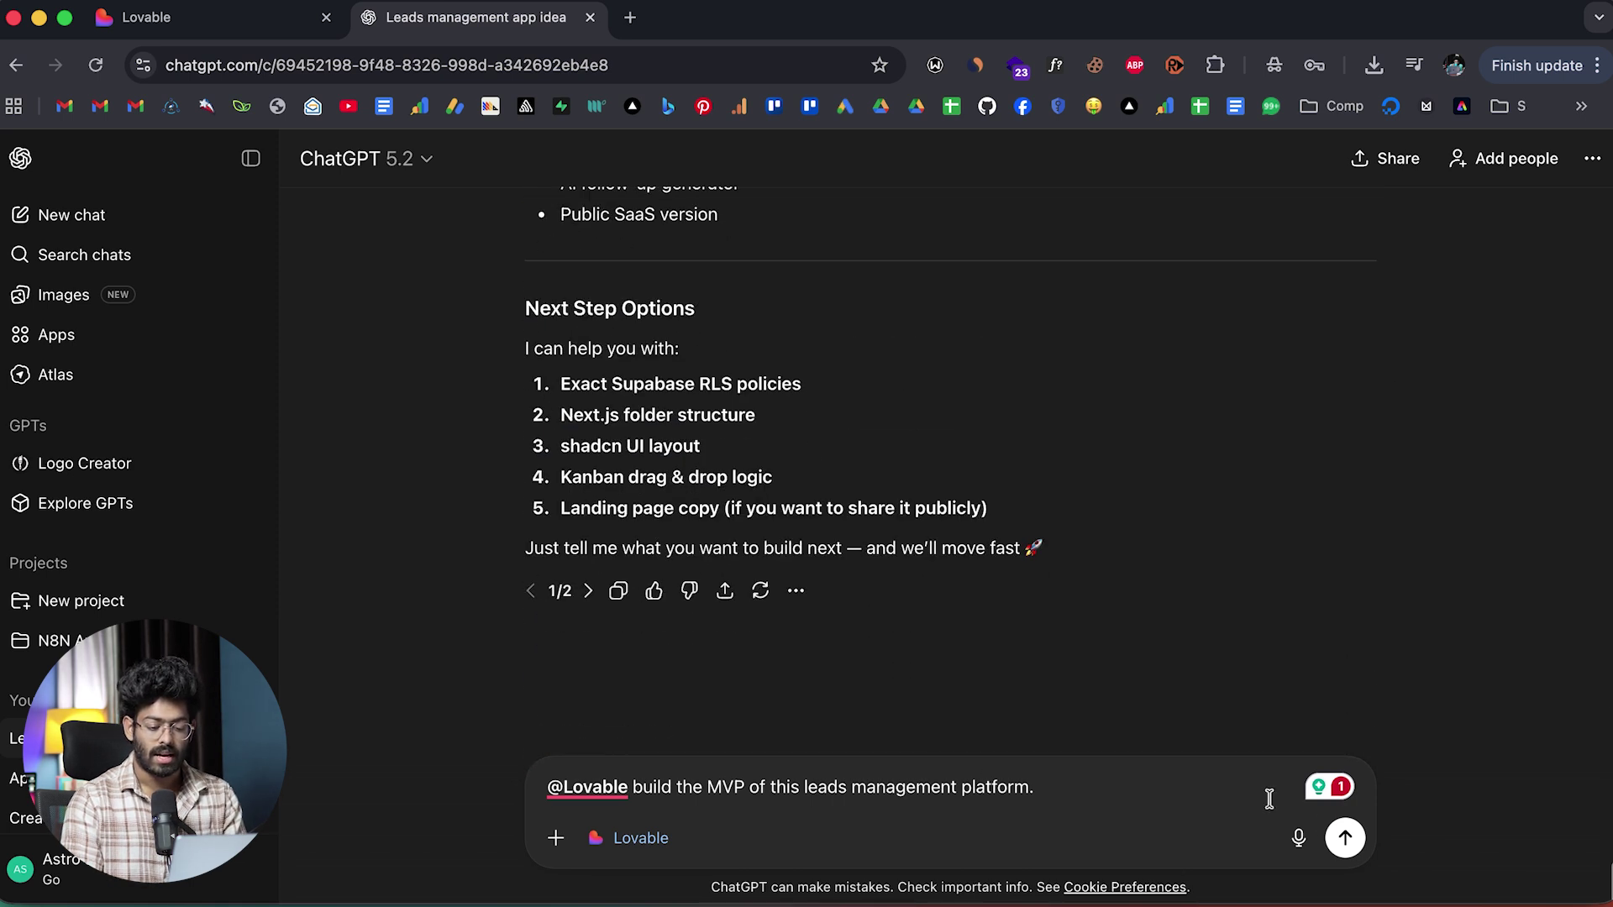
left_click(1345, 838)
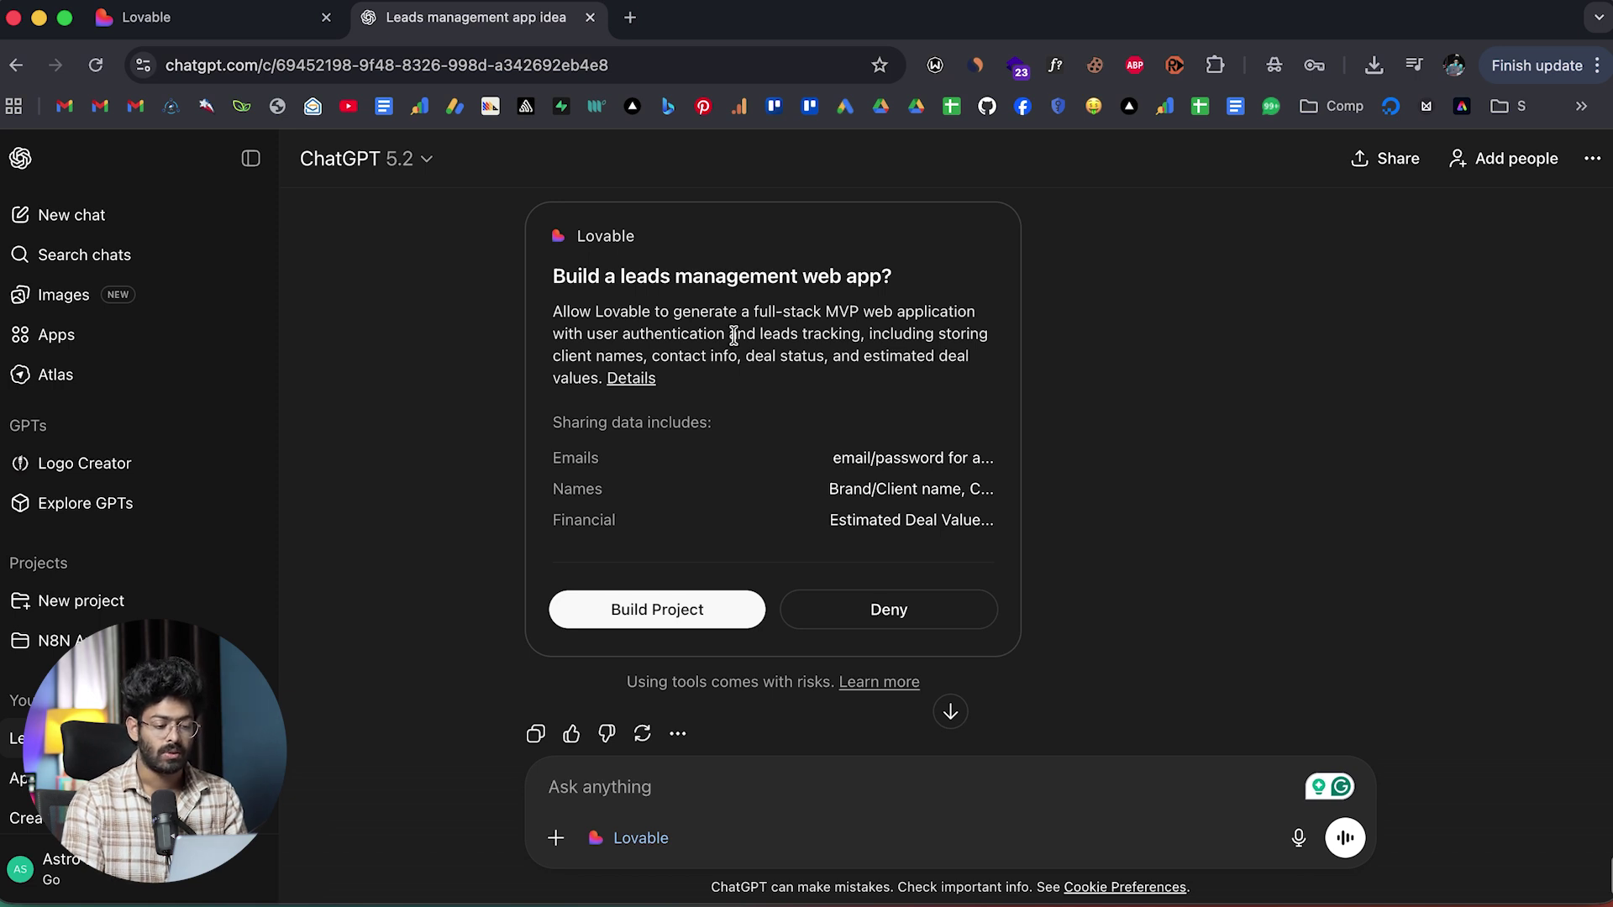
Approve the Lovable consent card with Build Project.
scroll(734, 336, "down", 2)
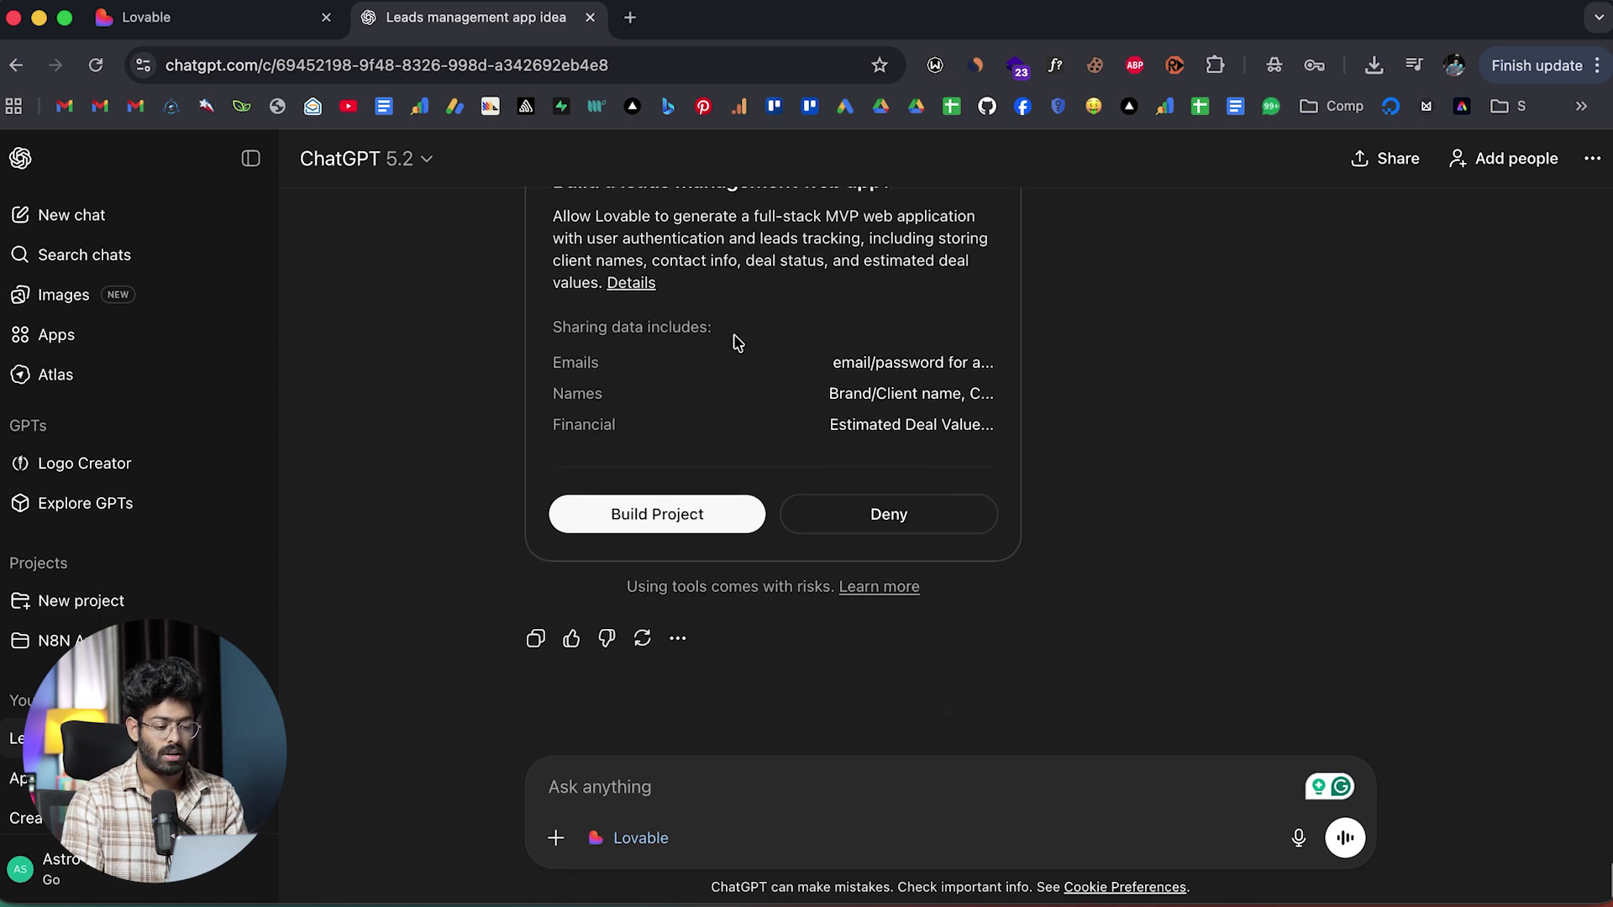
left_click(654, 500)
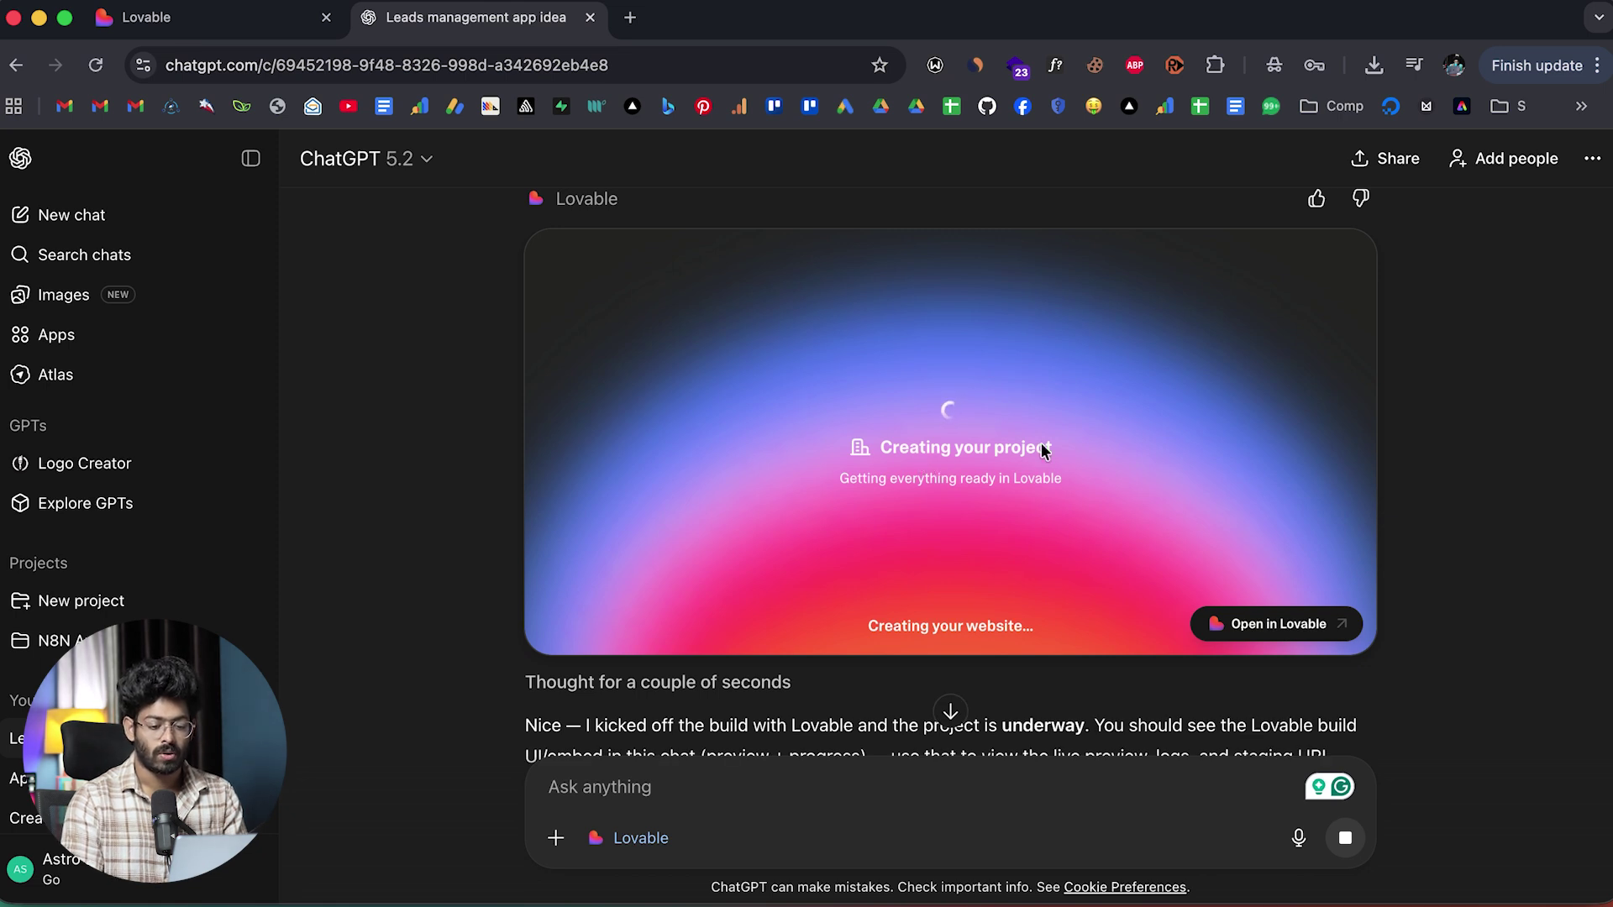
Scroll down to follow the Lovable build until the 'Welcome back' sign-in preview renders.
scroll(825, 480, "down", 3)
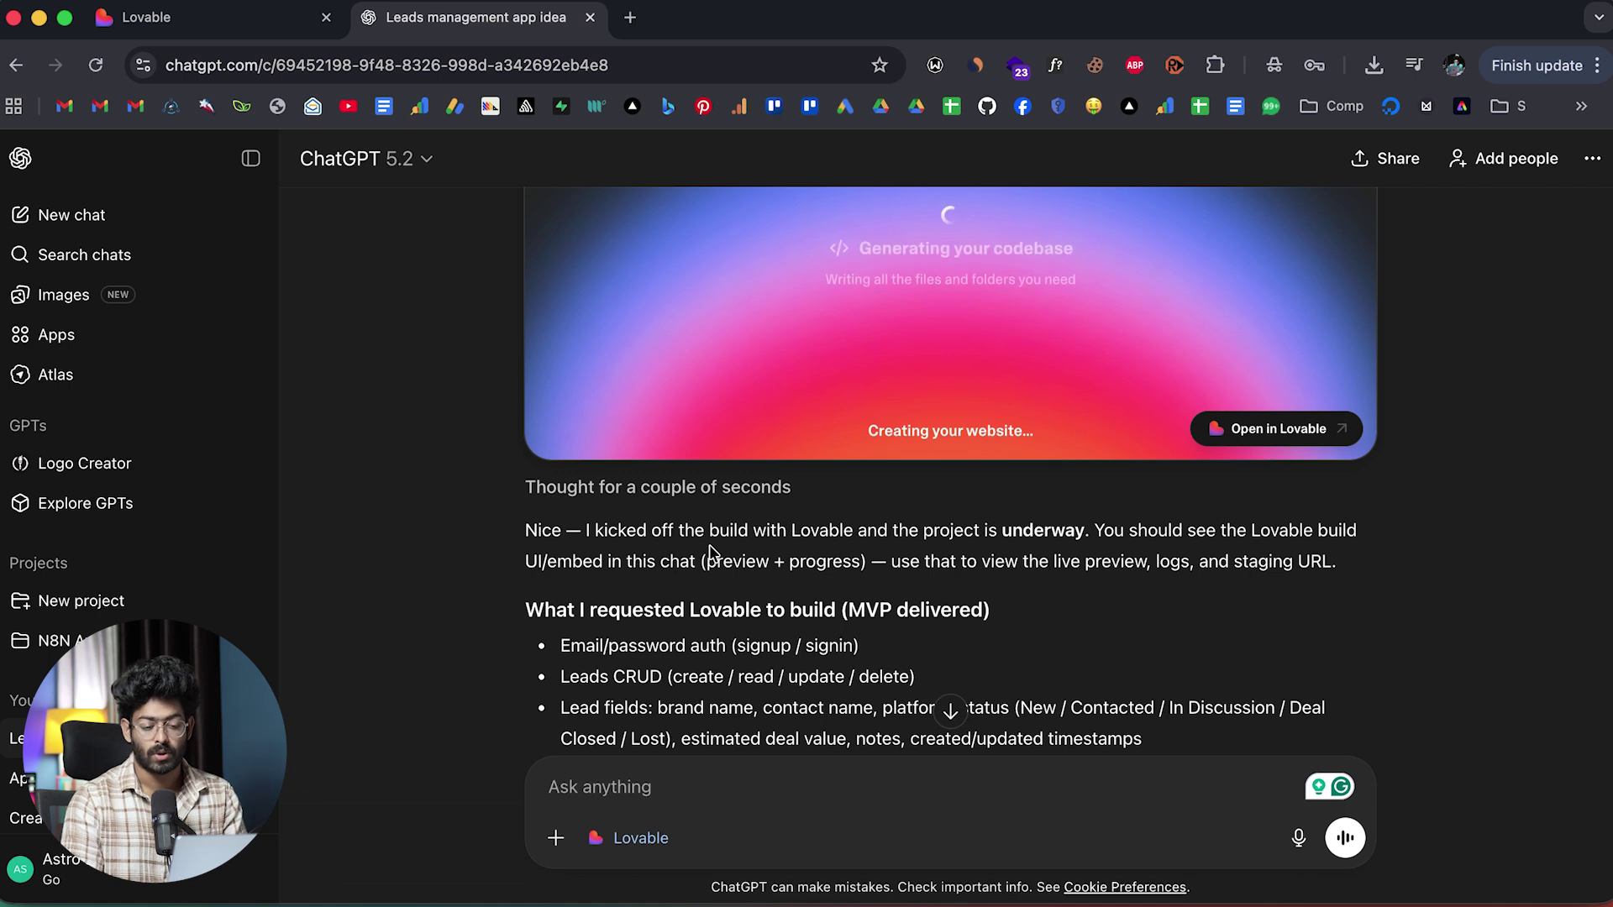
scroll(1079, 529, "down", 3)
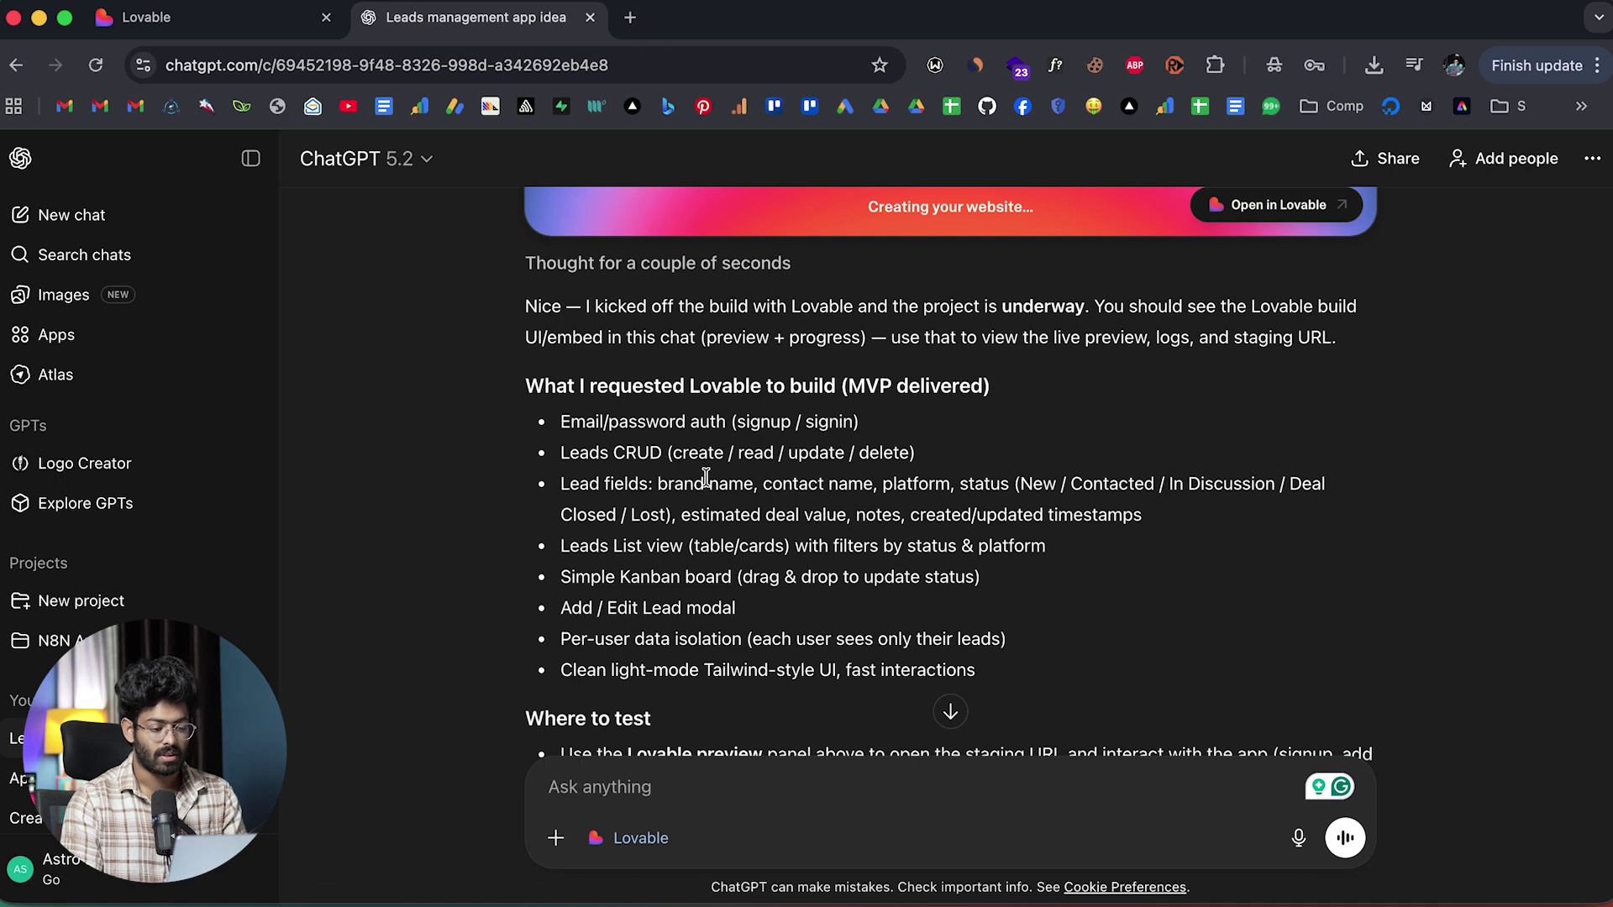
scroll(738, 450, "down", 1)
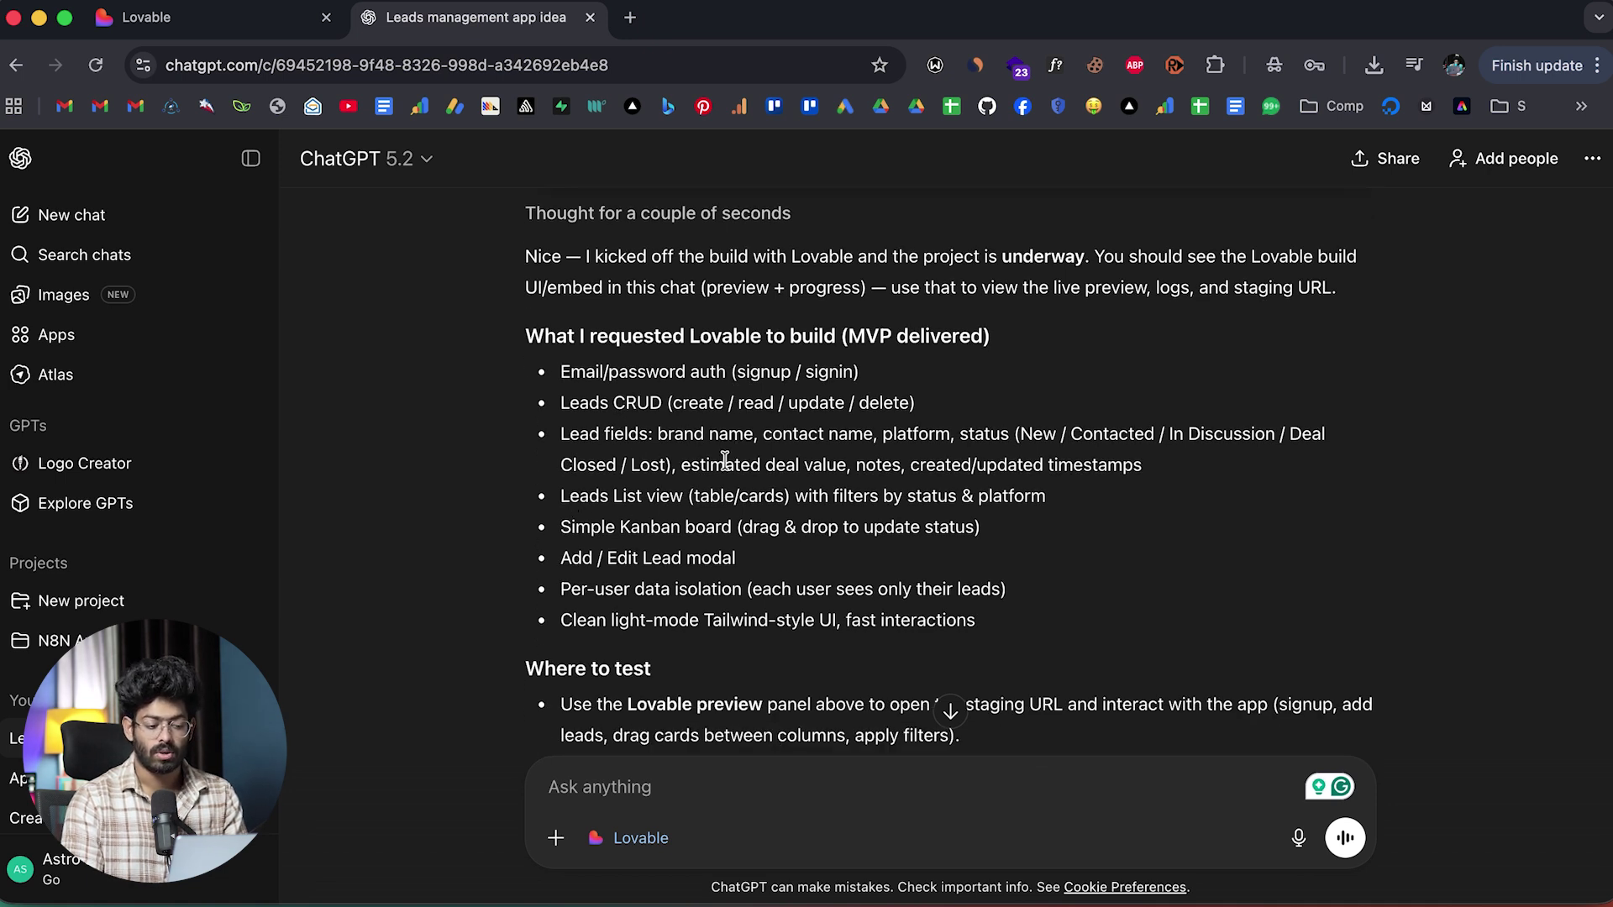
scroll(720, 457, "down", 2)
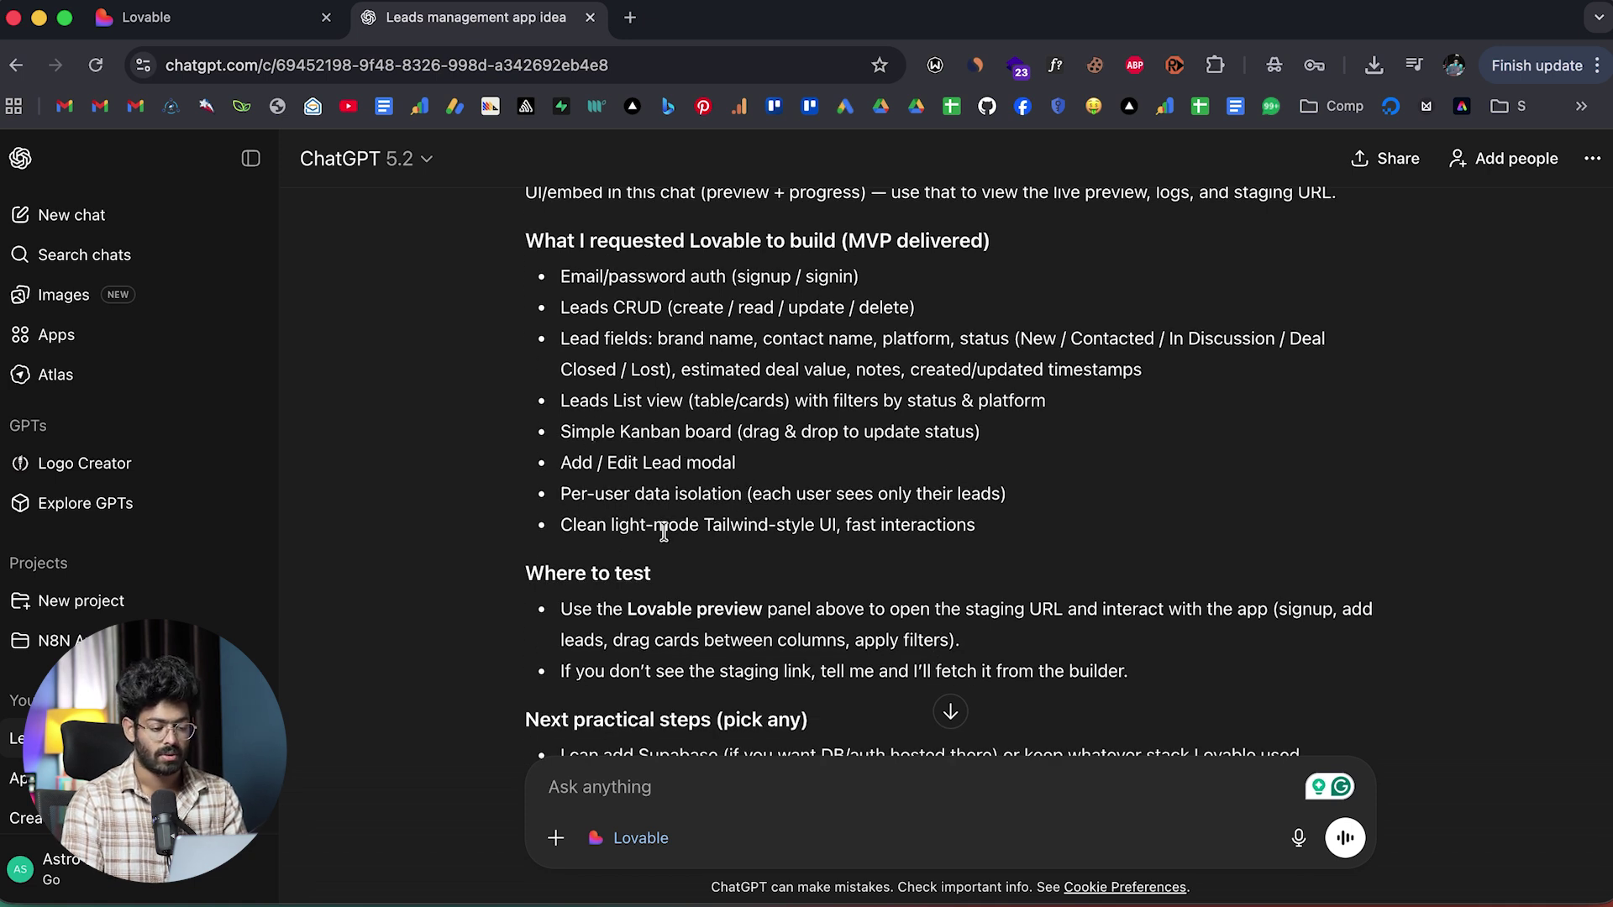
scroll(663, 531, "down", 10)
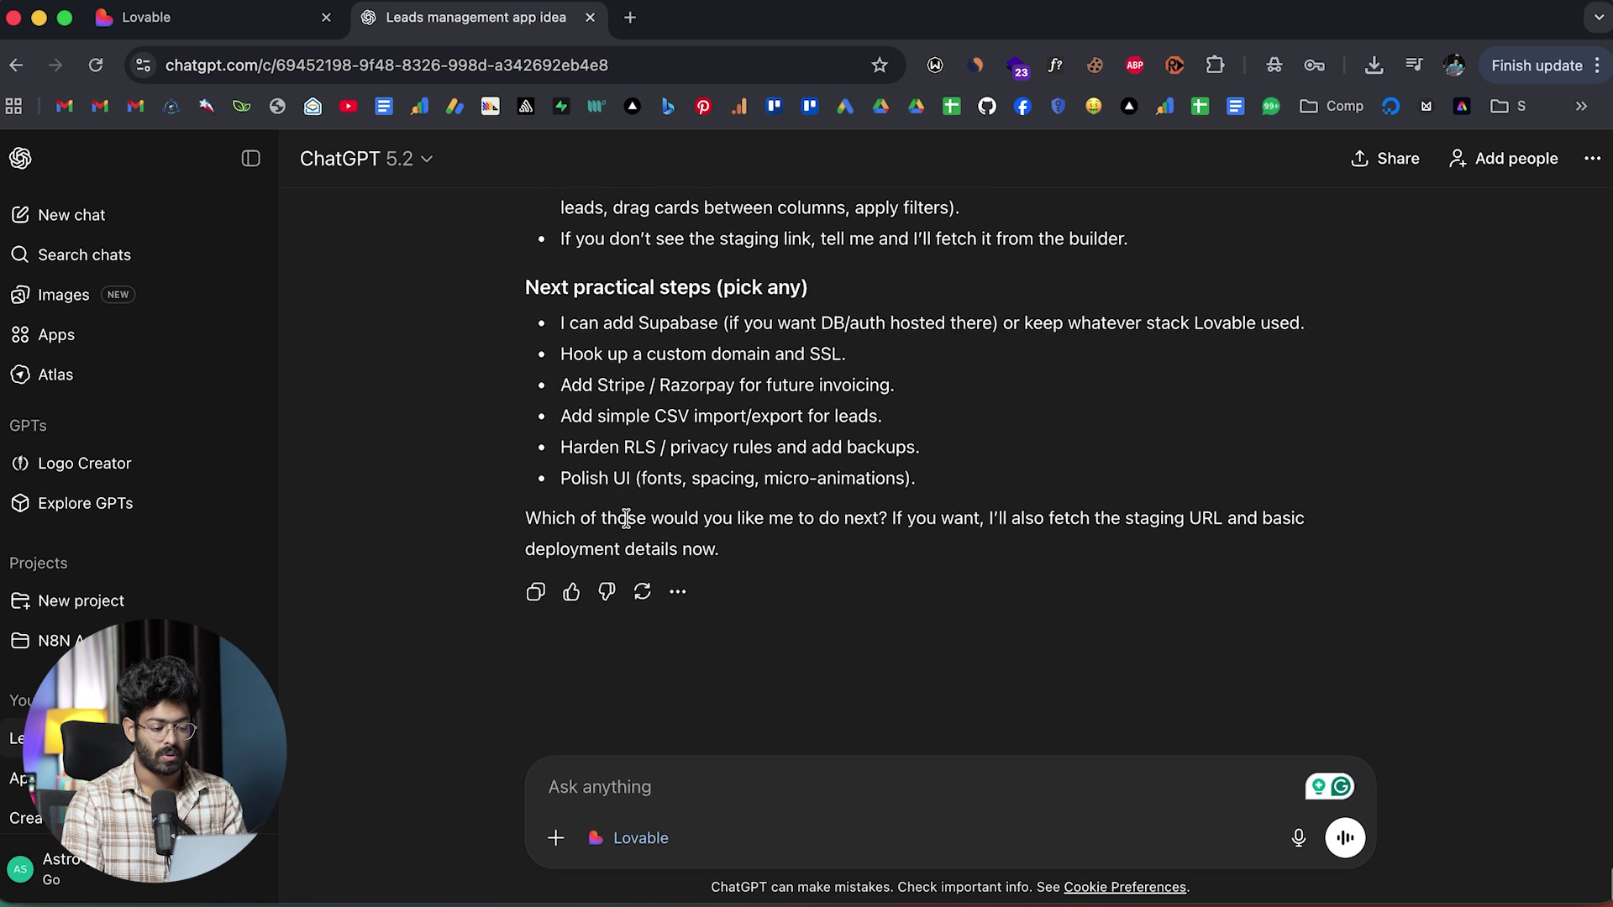
scroll(626, 518, "up", 15)
scroll(663, 525, "down", 2)
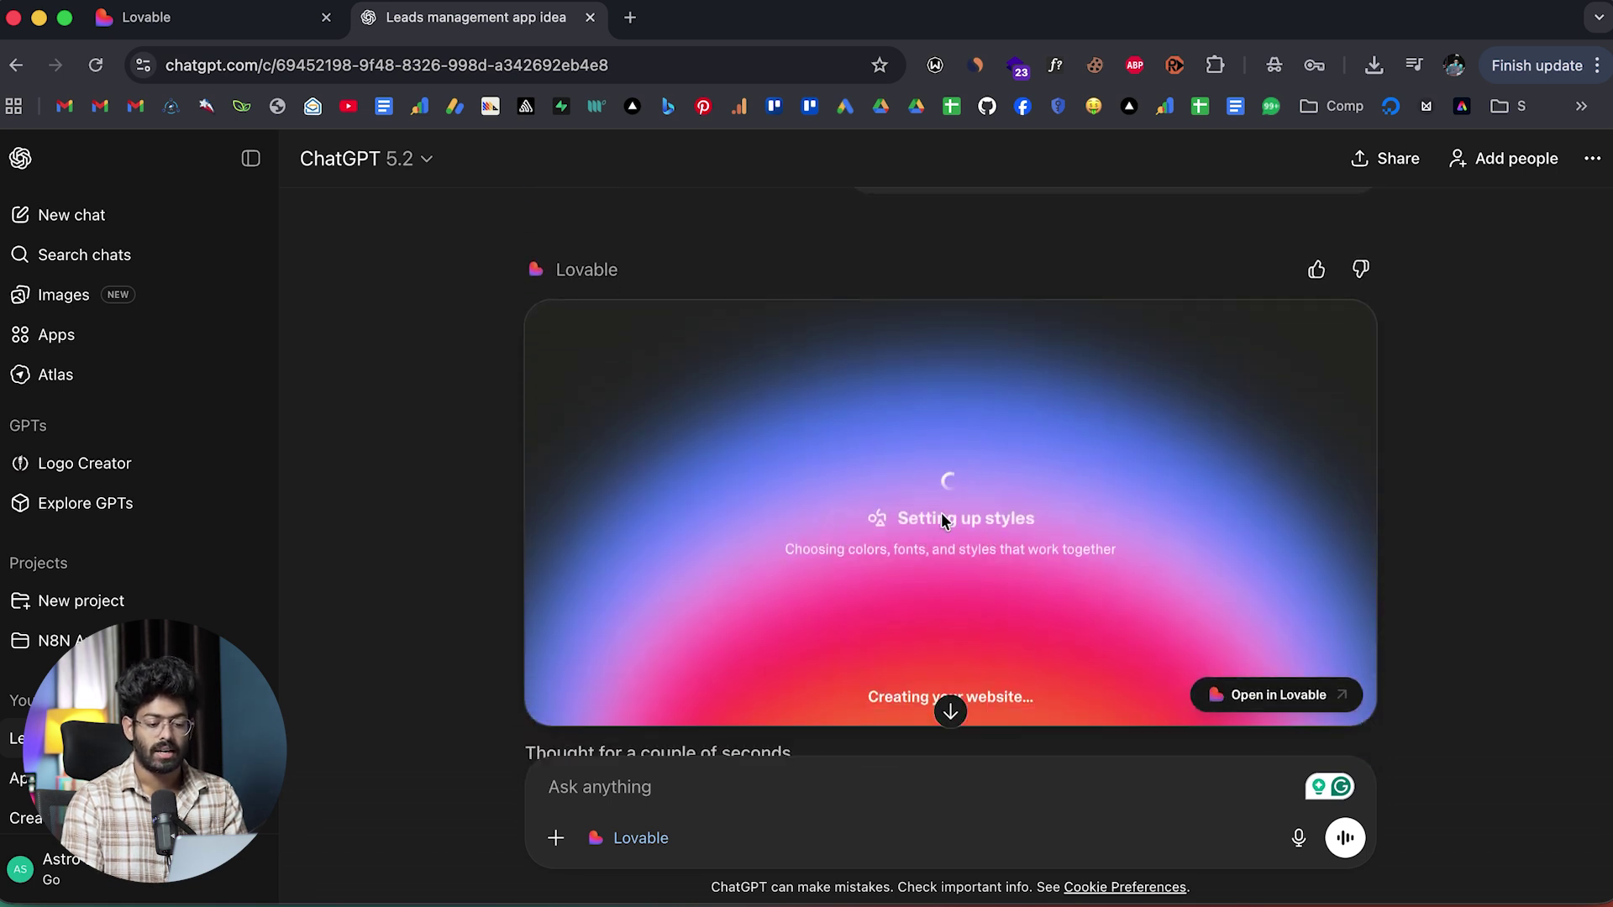
scroll(940, 518, "down", 3)
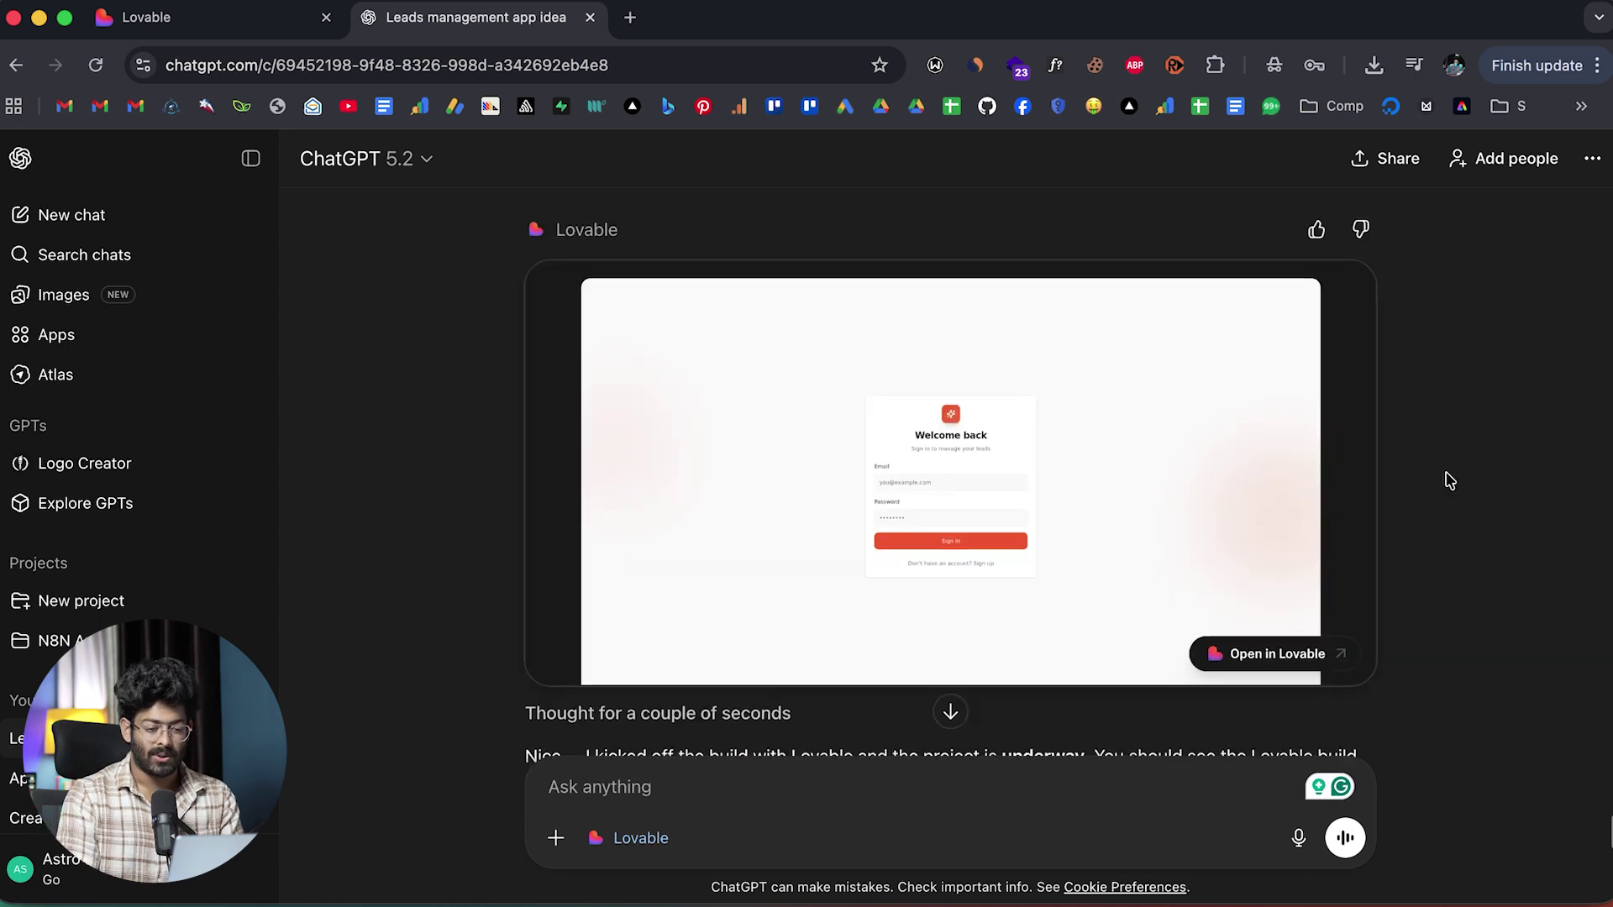
Review the finished Lovable reply and its 'Welcome back' sign-in preview in ChatGPT.
scroll(1451, 480, "down", 2)
scroll(1451, 481, "up", 1)
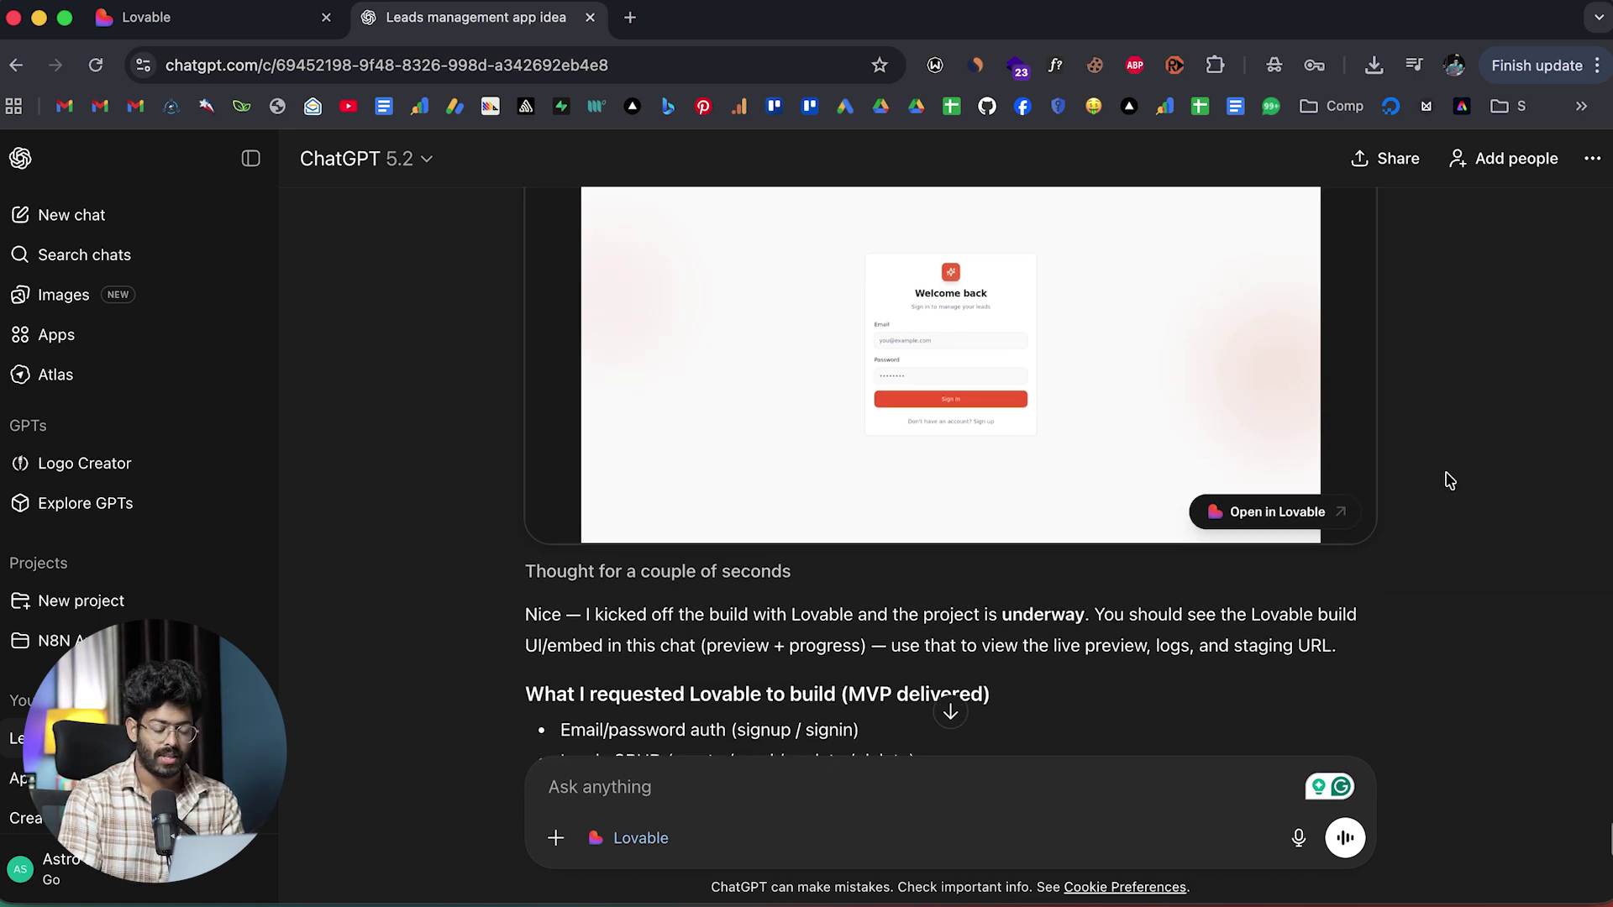
scroll(1448, 477, "up", 3)
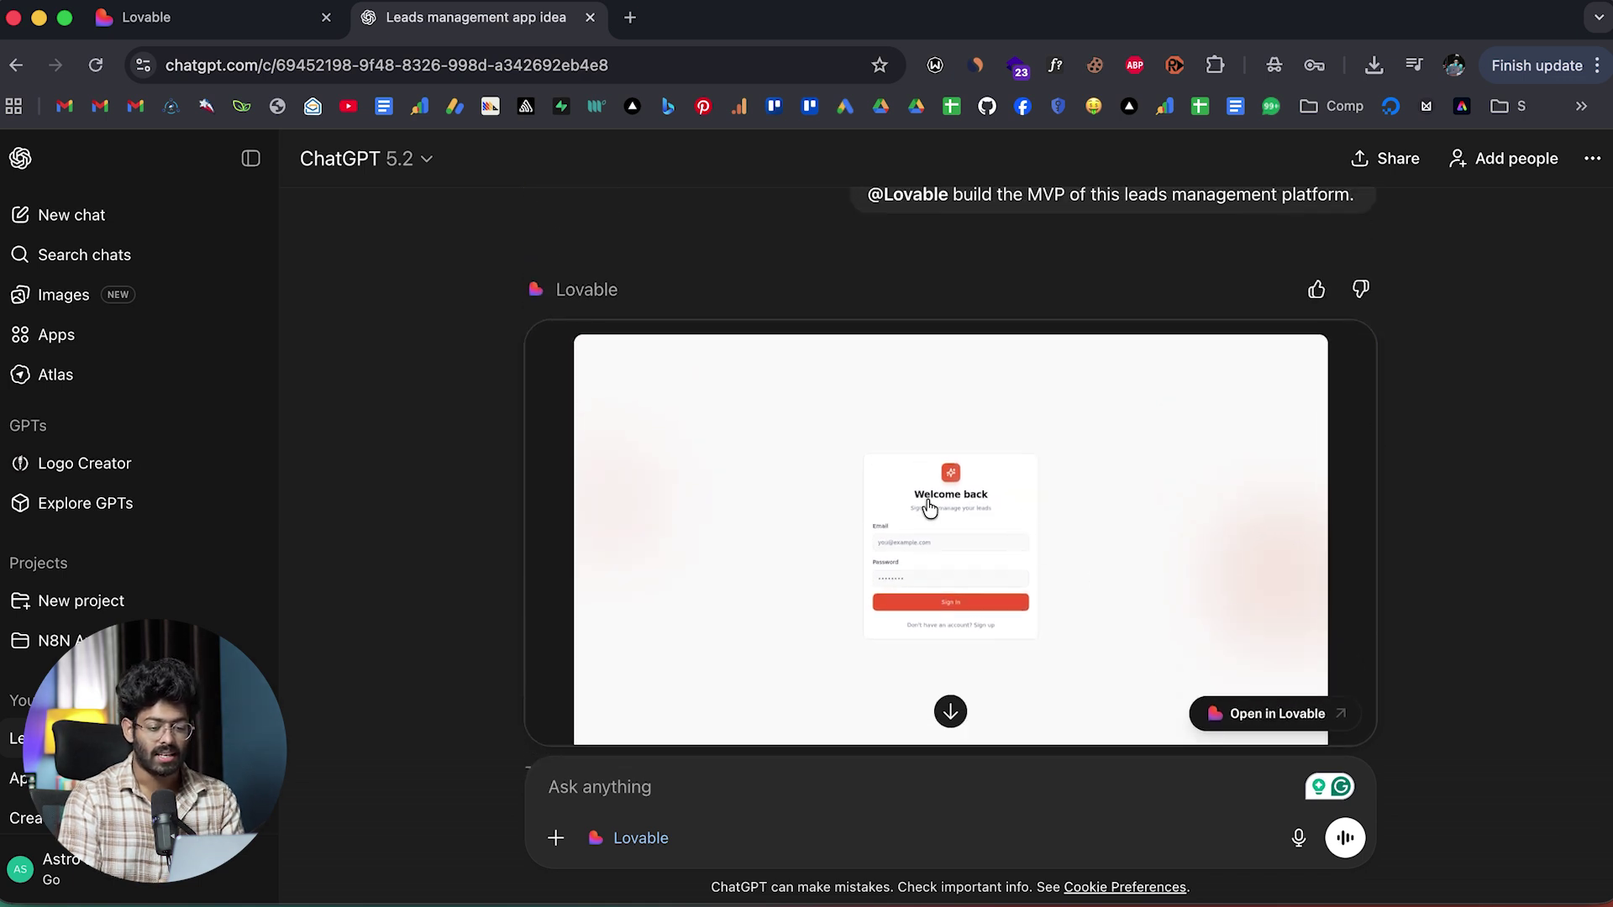
scroll(1056, 515, "down", 3)
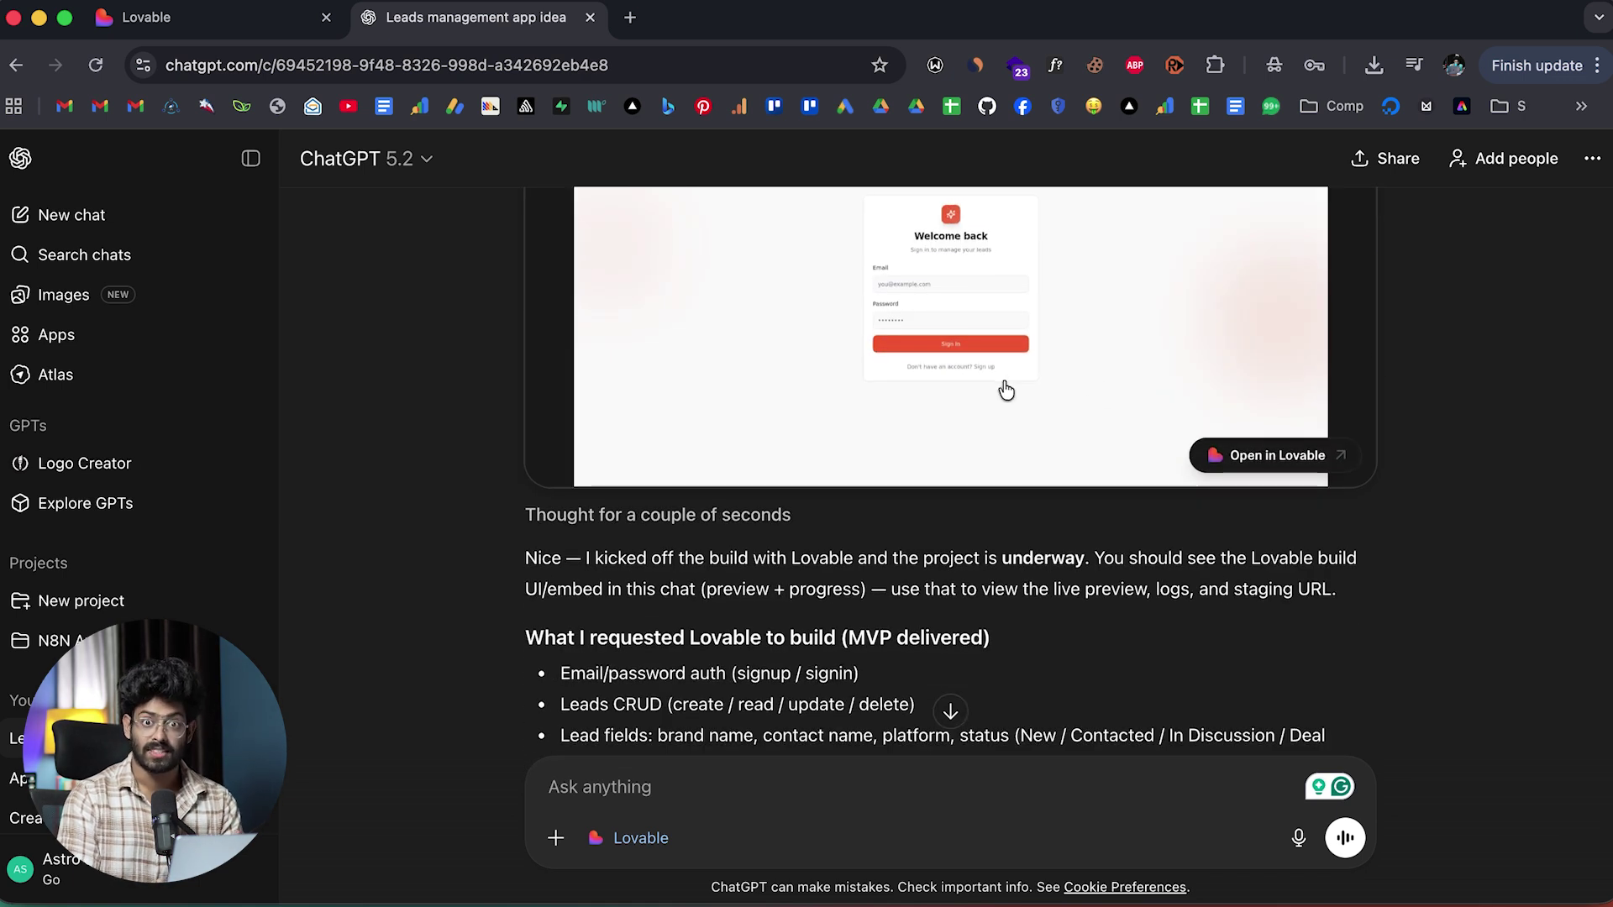
scroll(1006, 391, "down", 10)
scroll(1006, 390, "up", 6)
scroll(1006, 391, "up", 5)
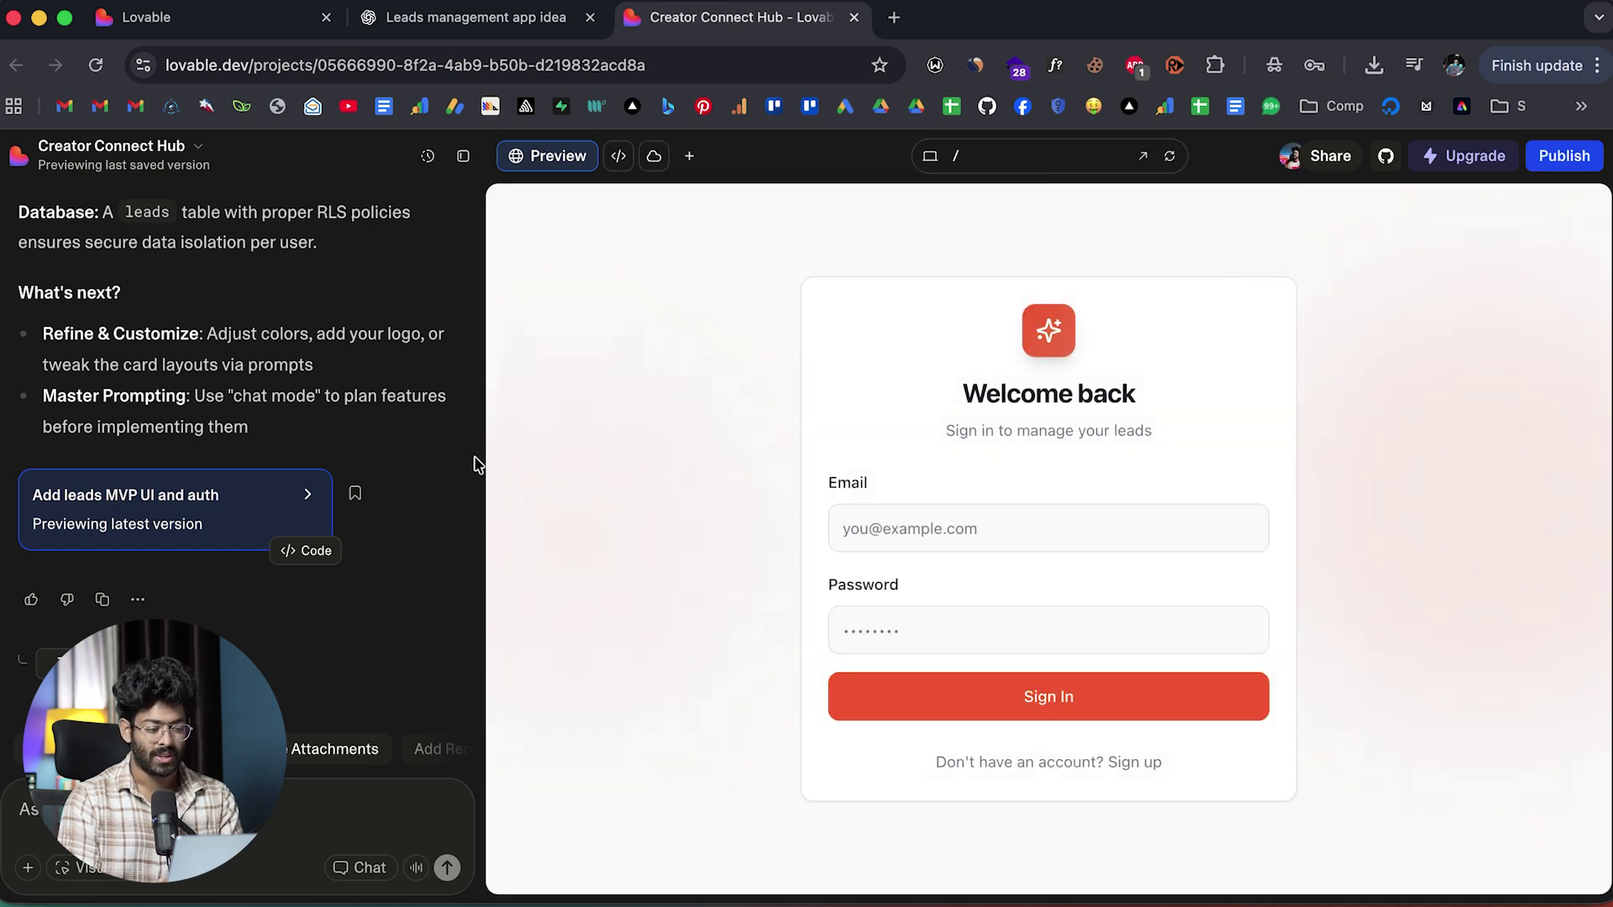
Review the first prompt at the top of the Creator Connect Hub chat in Lovable.
scroll(471, 461, "up", 15)
scroll(335, 462, "down", 10)
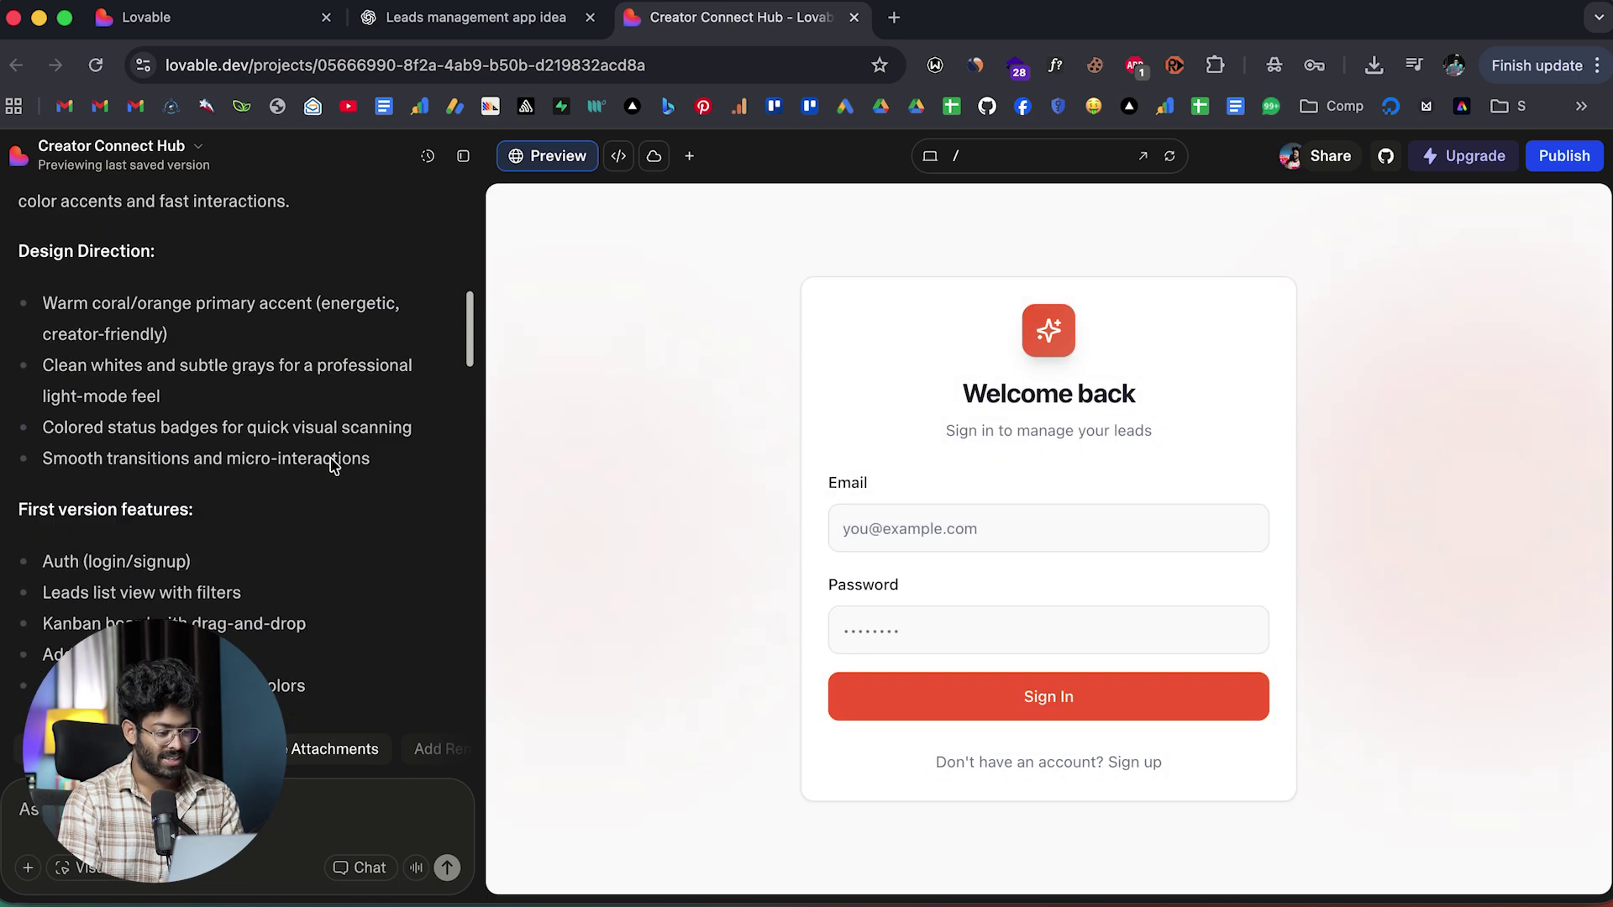
scroll(335, 462, "up", 10)
left_click_drag(134, 236, 289, 554)
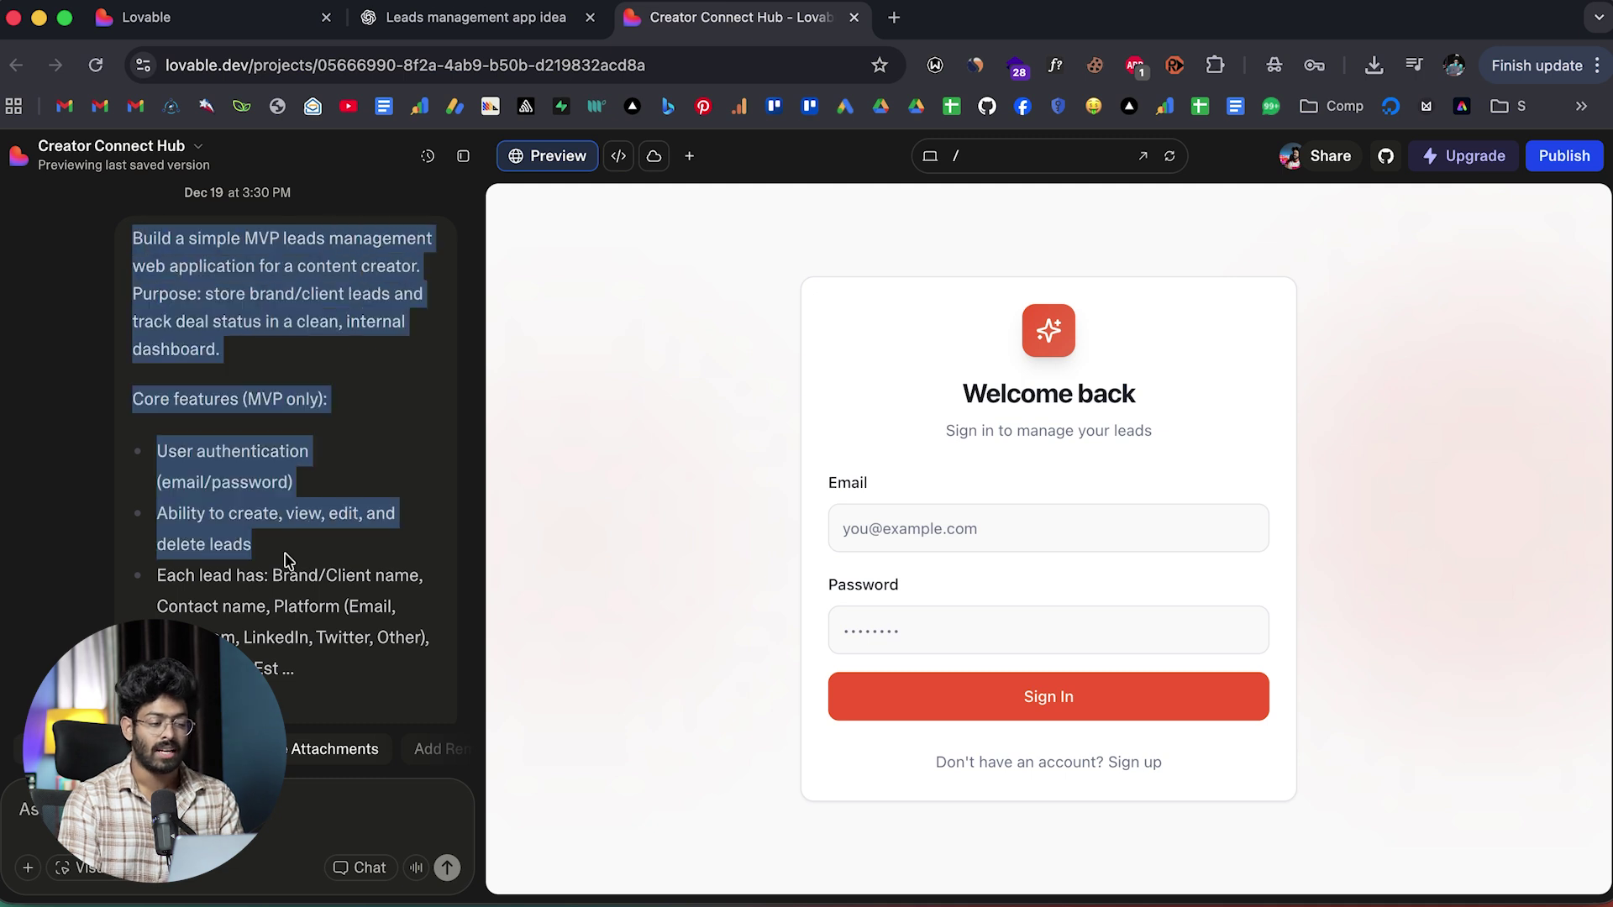
left_click(288, 427)
scroll(288, 427, "down", 5)
scroll(288, 427, "down", 5)
scroll(288, 427, "up", 5)
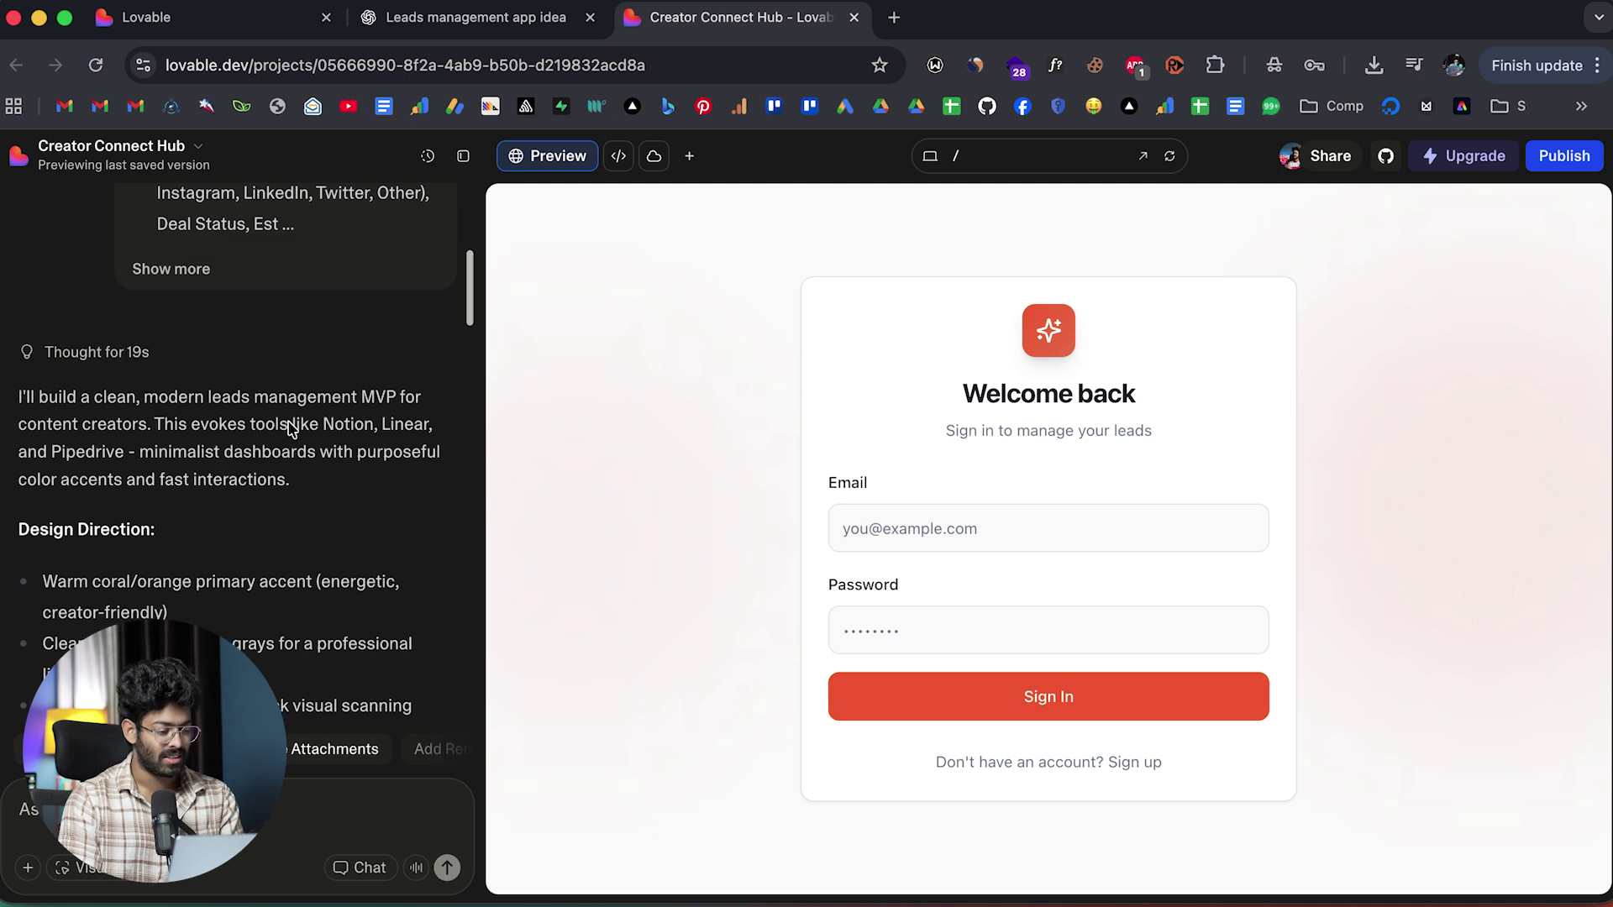
scroll(246, 424, "down", 8)
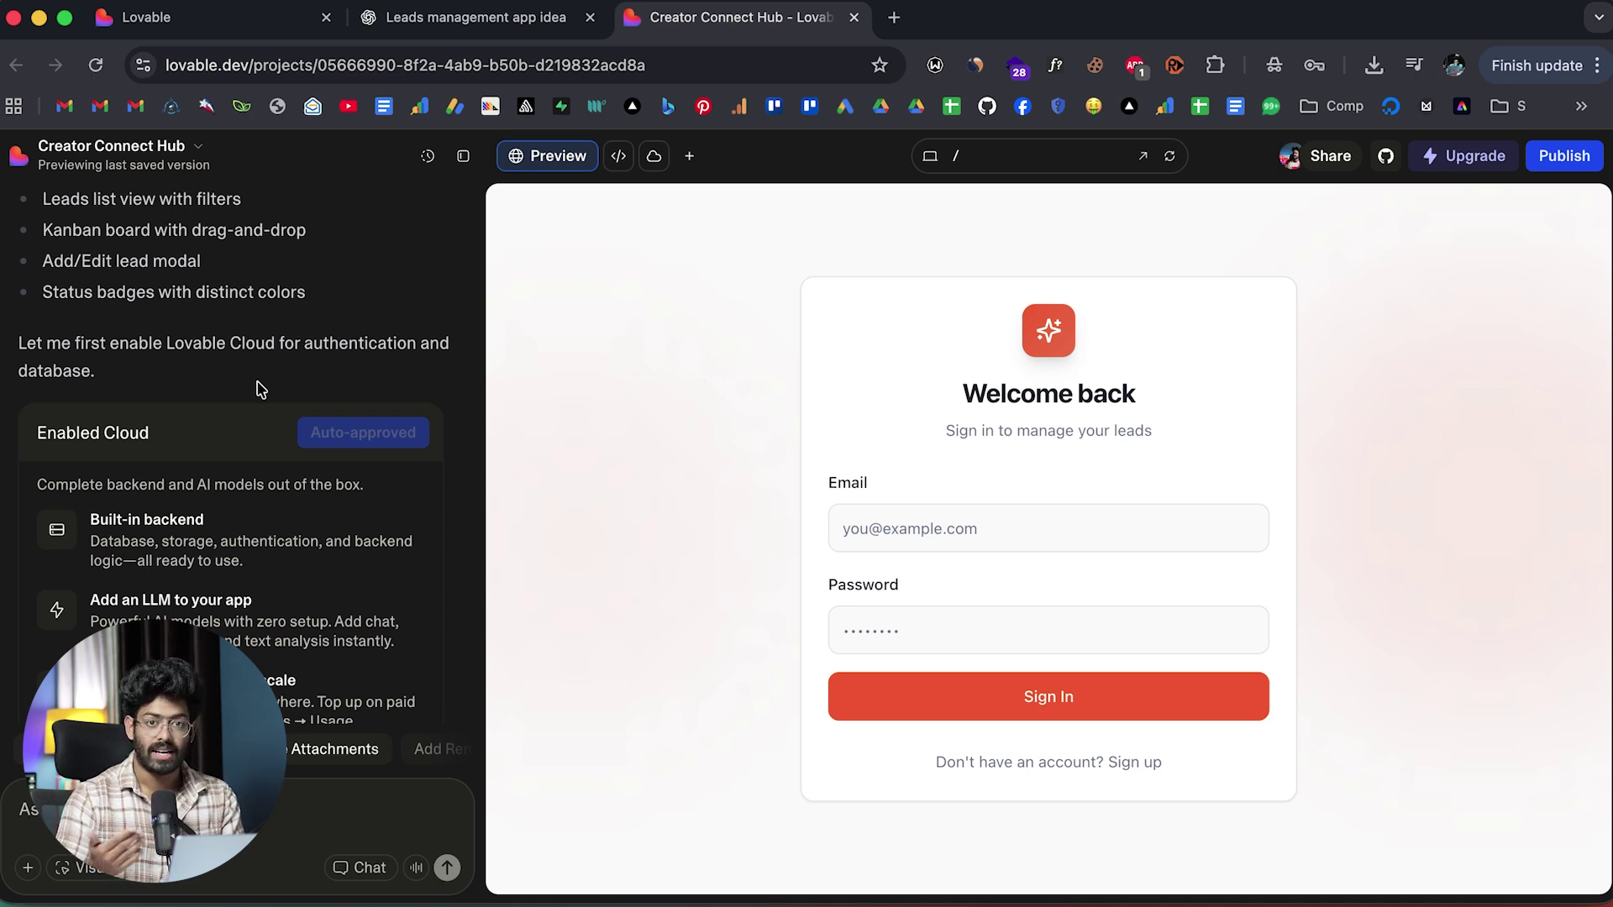
Read the rest of the build summary and try the Email field in the sign-in preview.
scroll(260, 388, "down", 6)
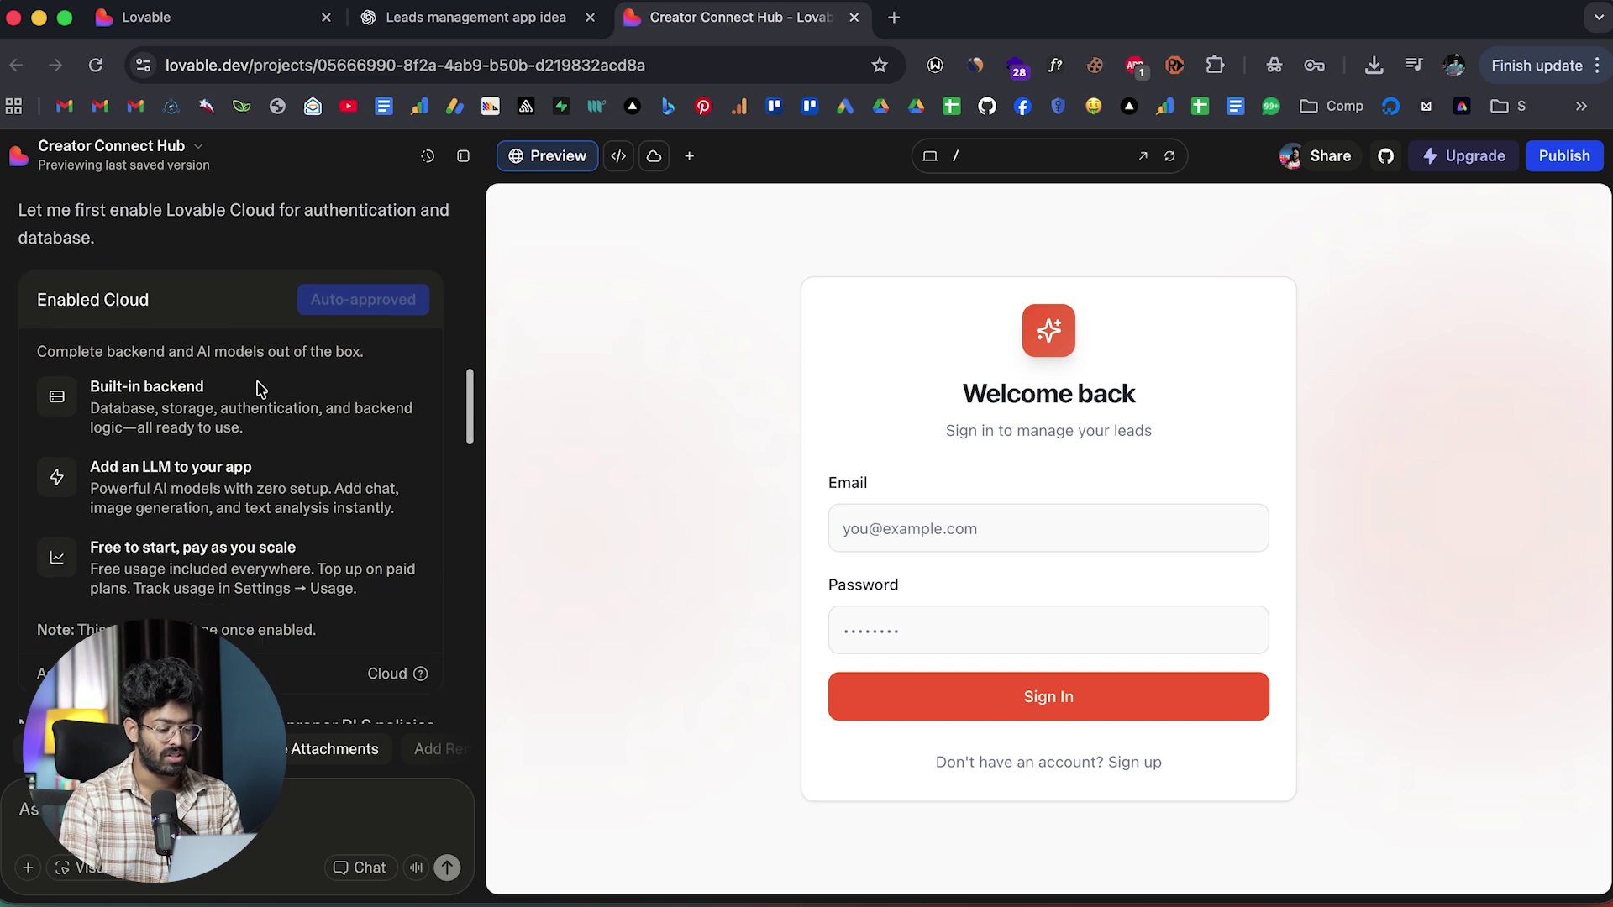
scroll(250, 400, "down", 10)
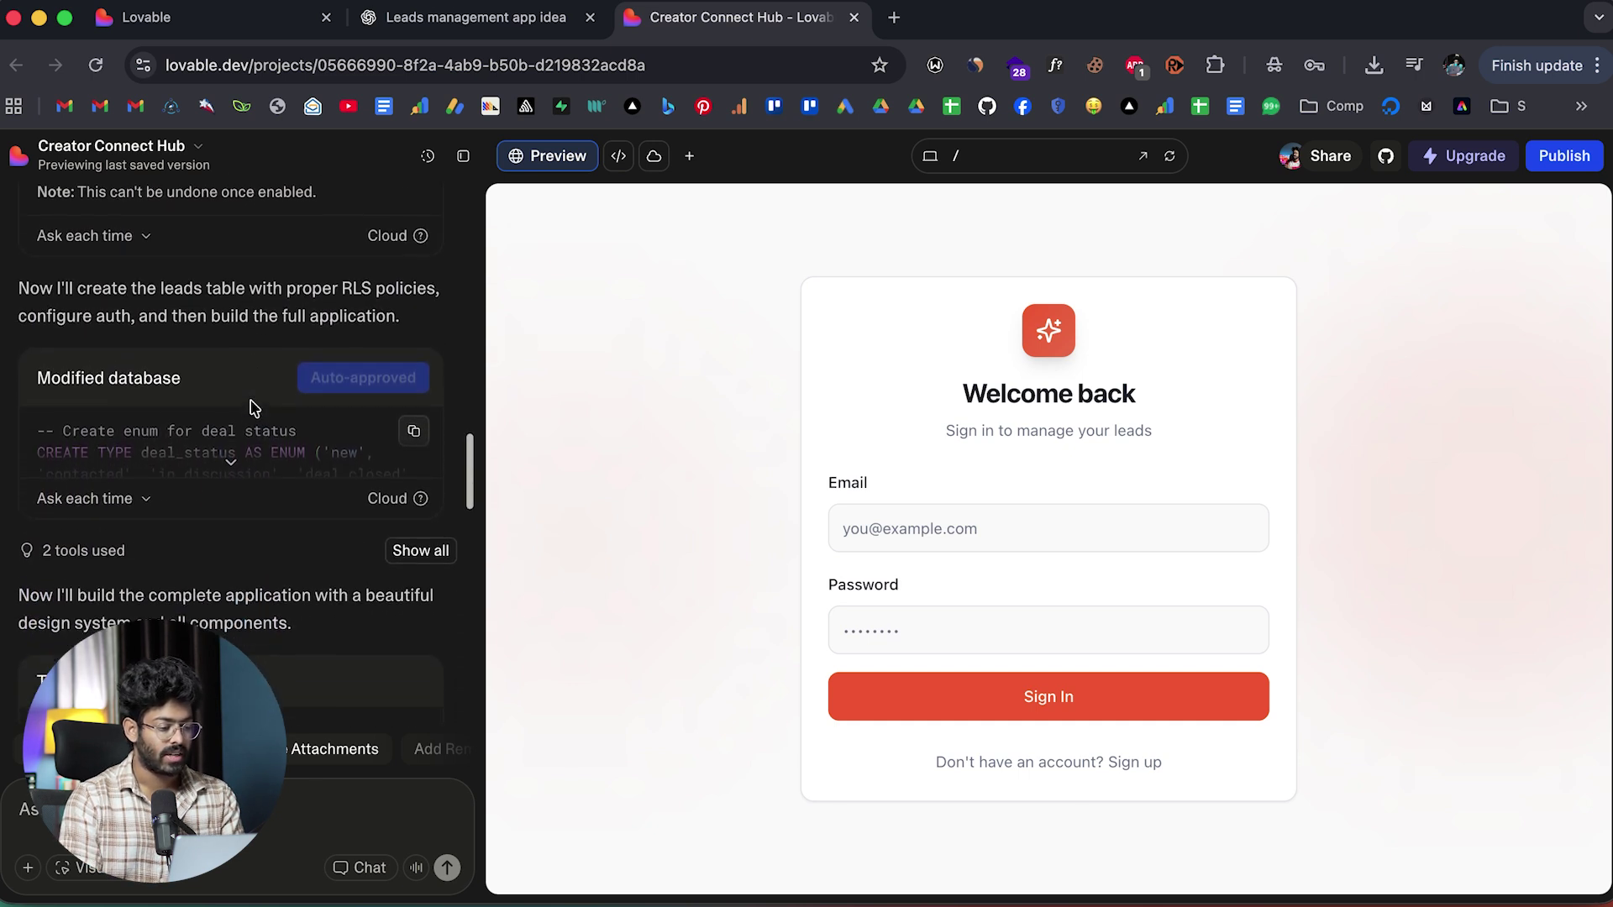
scroll(254, 409, "down", 10)
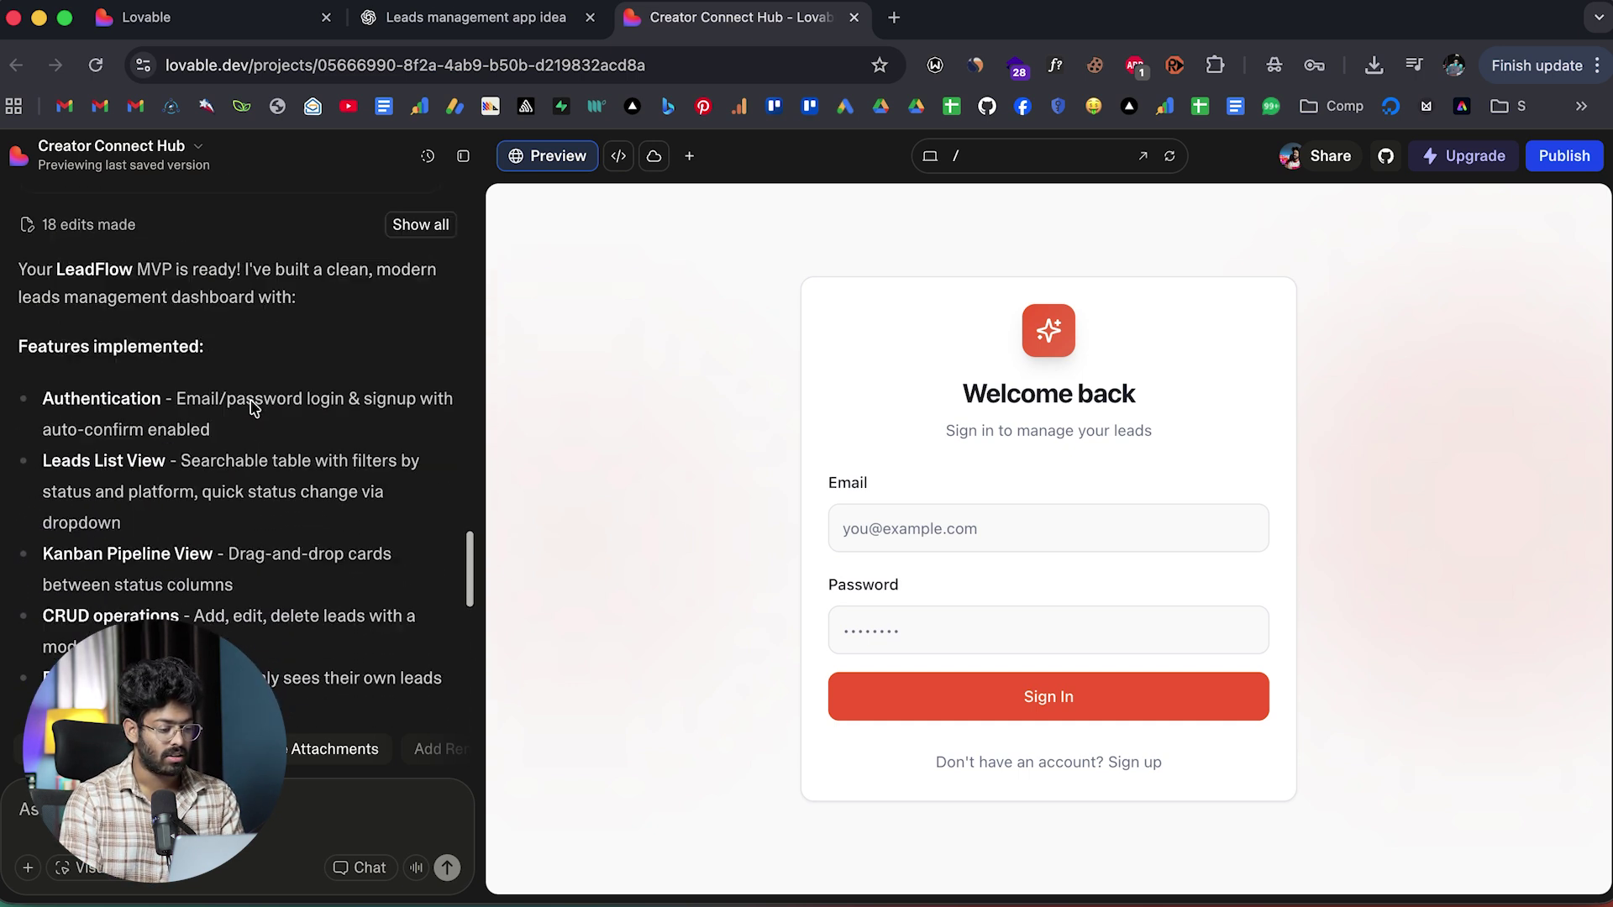
scroll(254, 409, "up", 12)
scroll(254, 409, "down", 2)
scroll(254, 409, "down", 10)
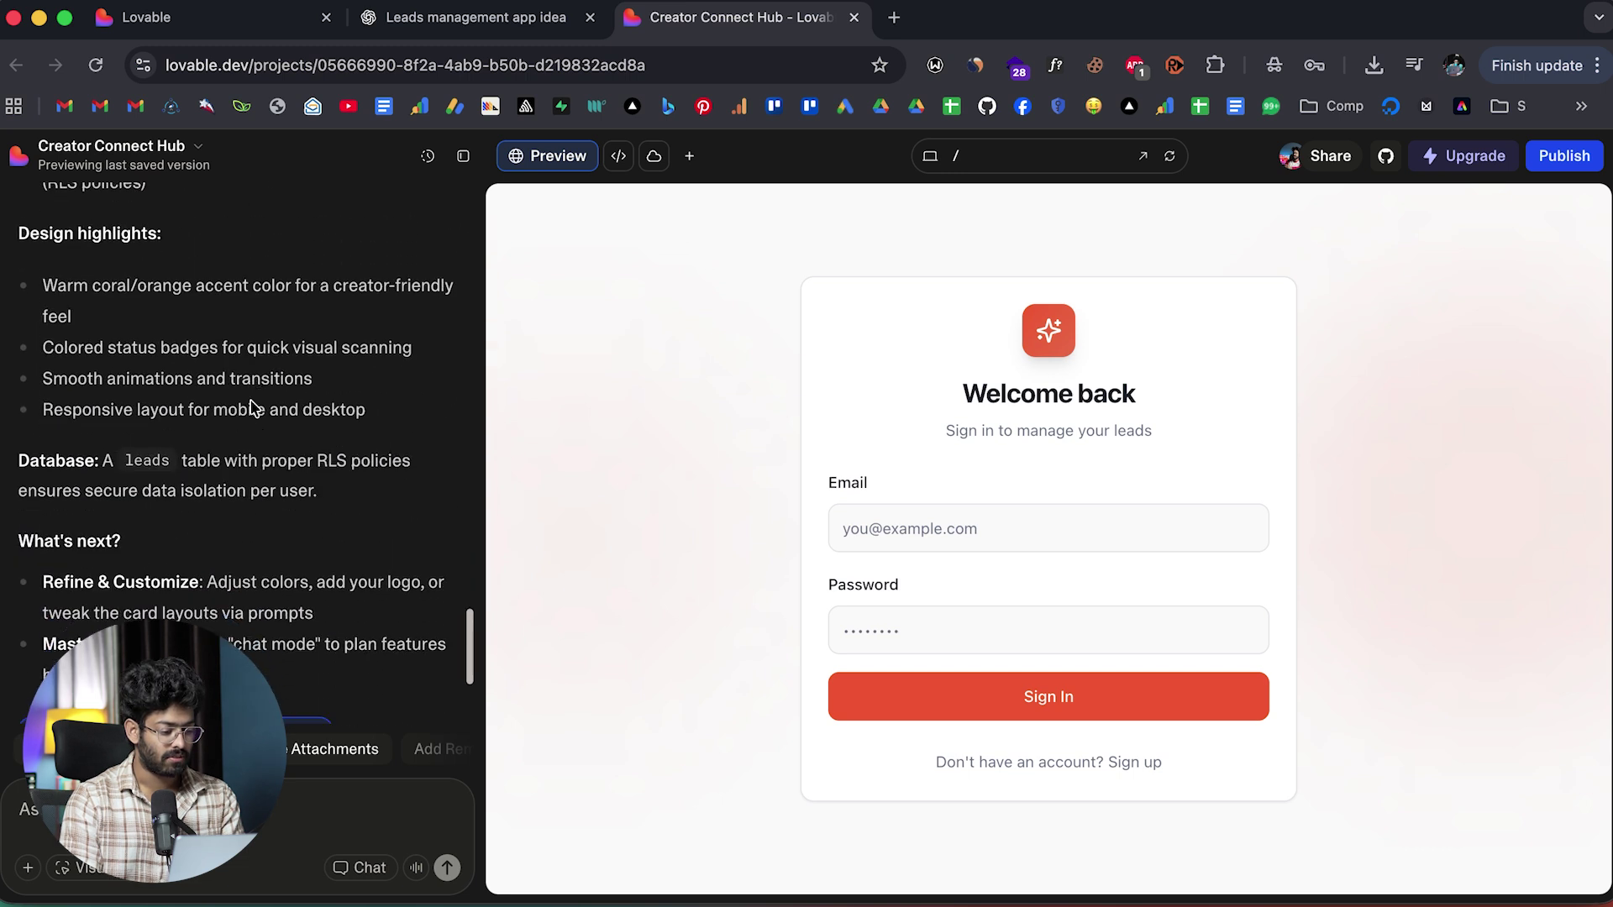
left_click(949, 522)
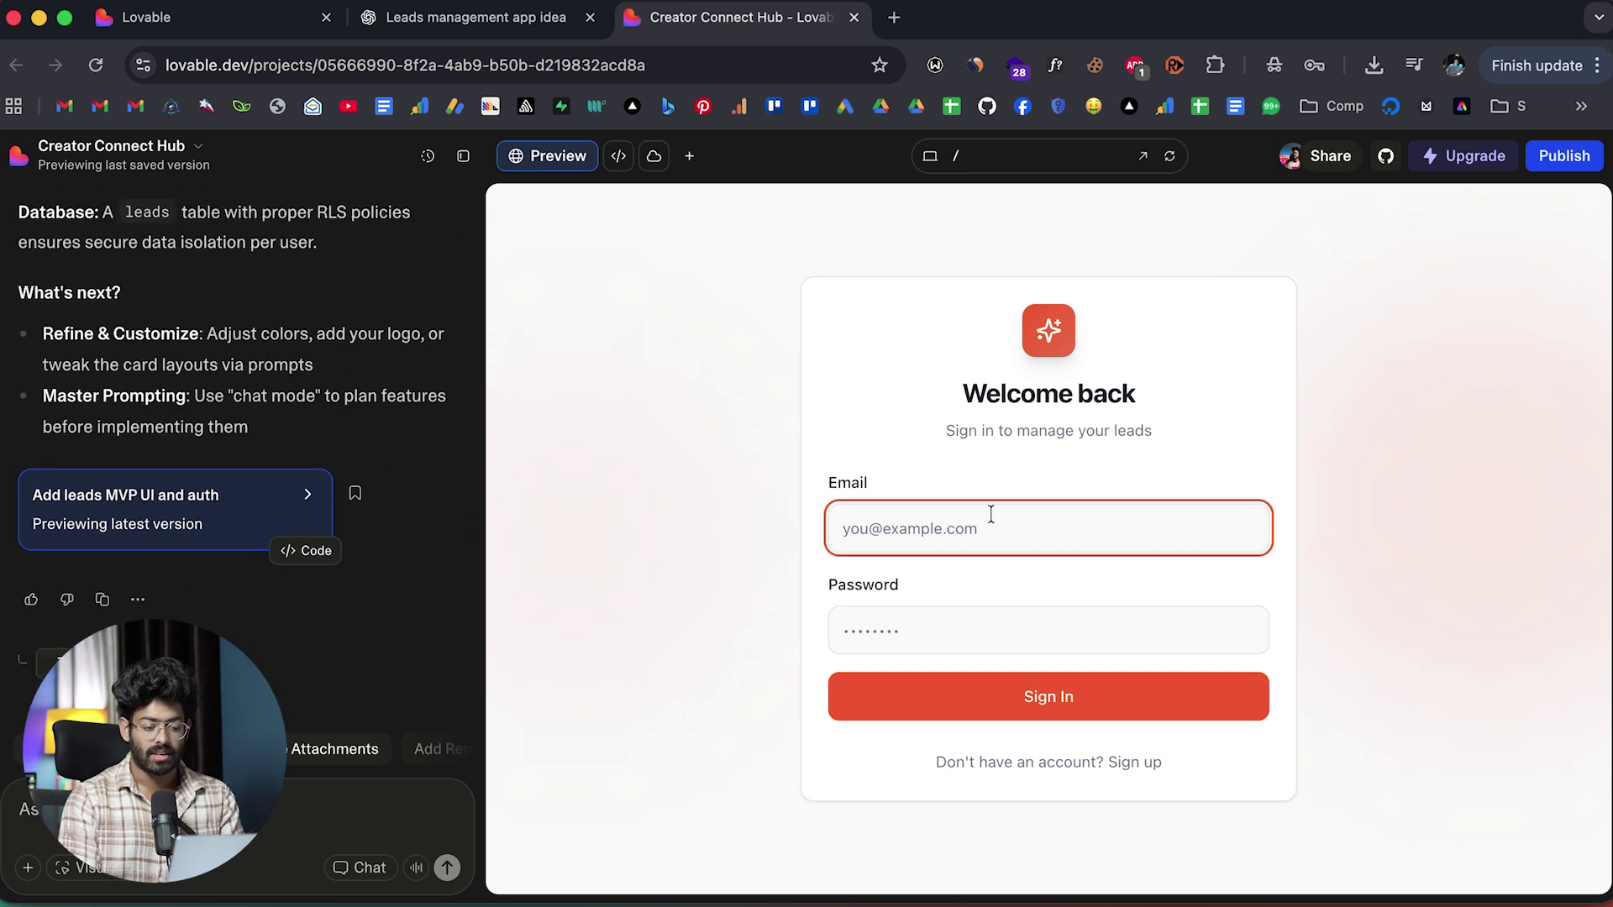
left_click(1343, 458)
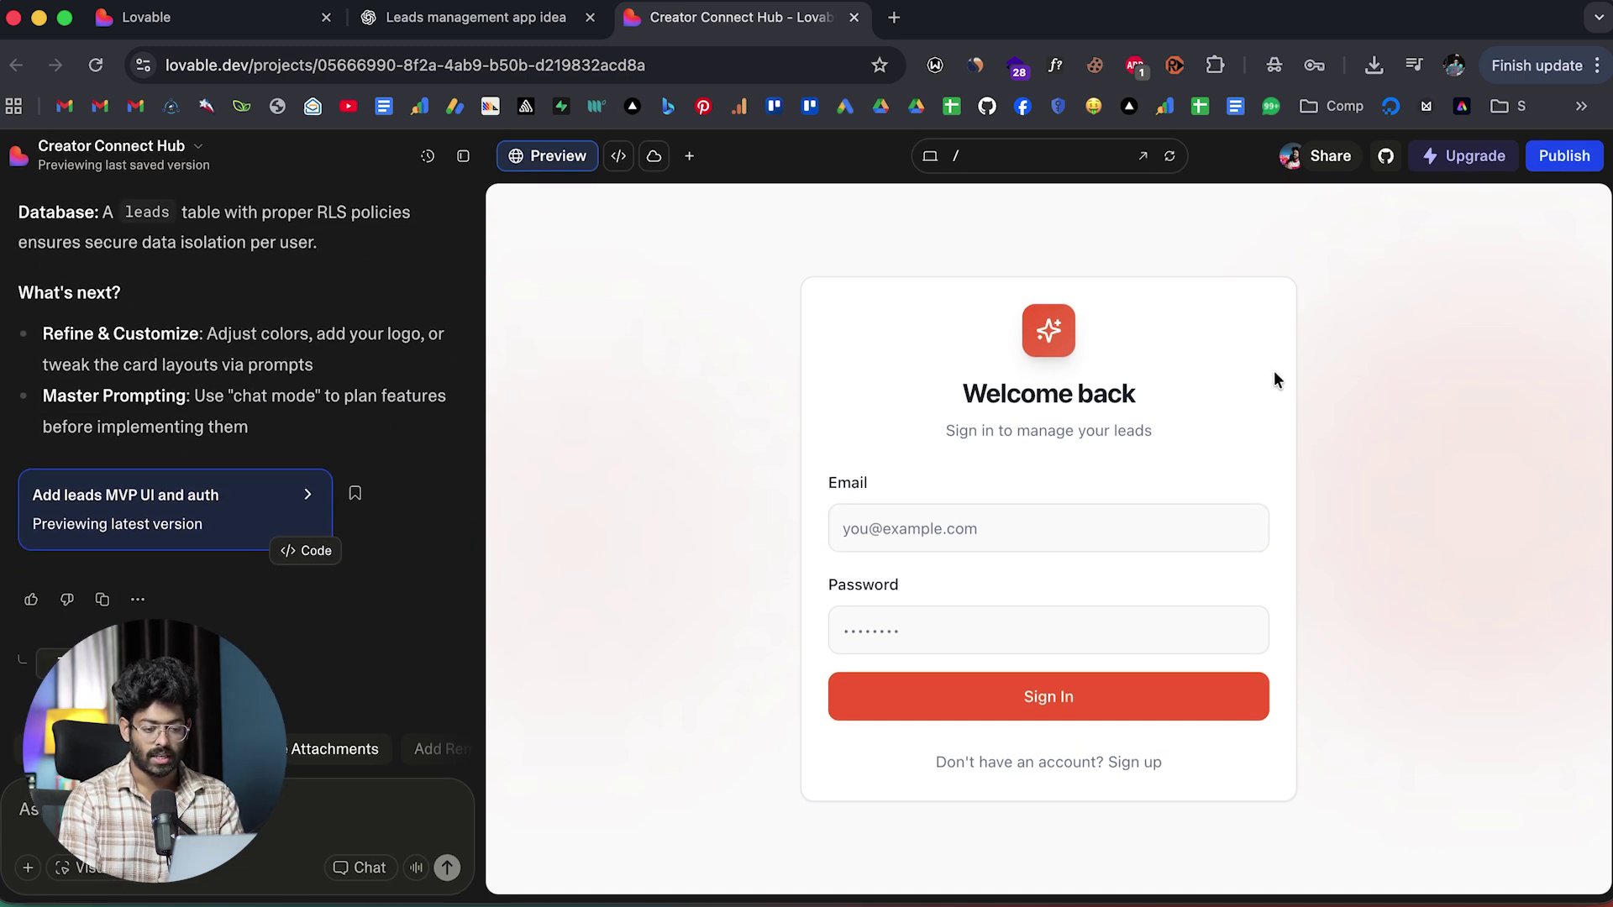
Sign up for a new LeadFlow account with an email and password, dismissing the browser's password popups.
left_click(1147, 156)
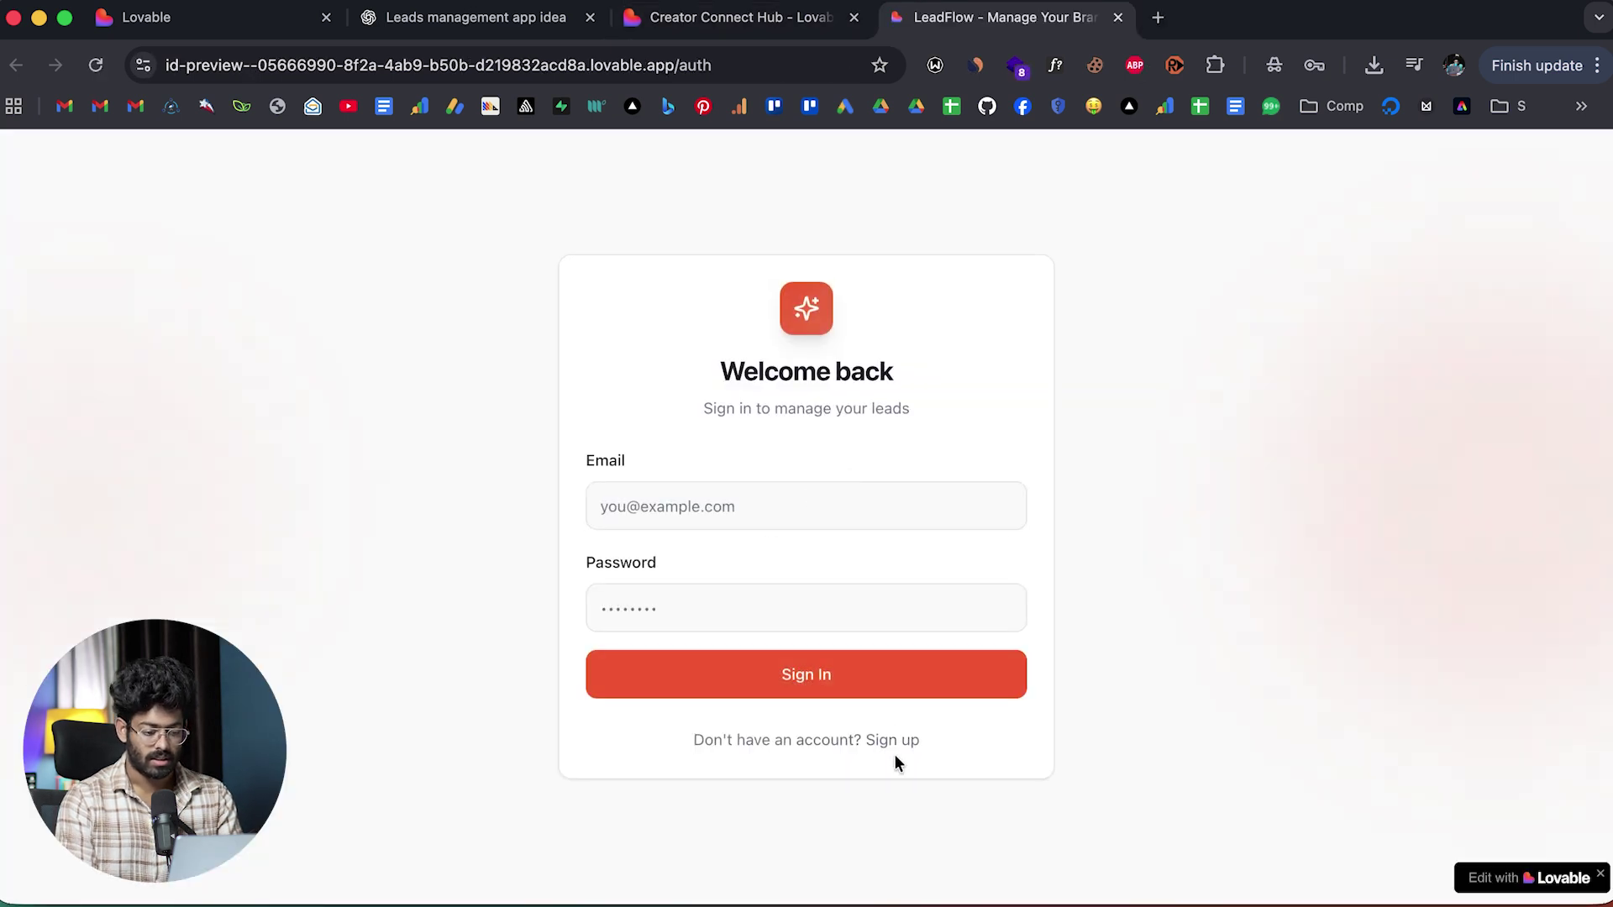
left_click(893, 742)
left_click(686, 506)
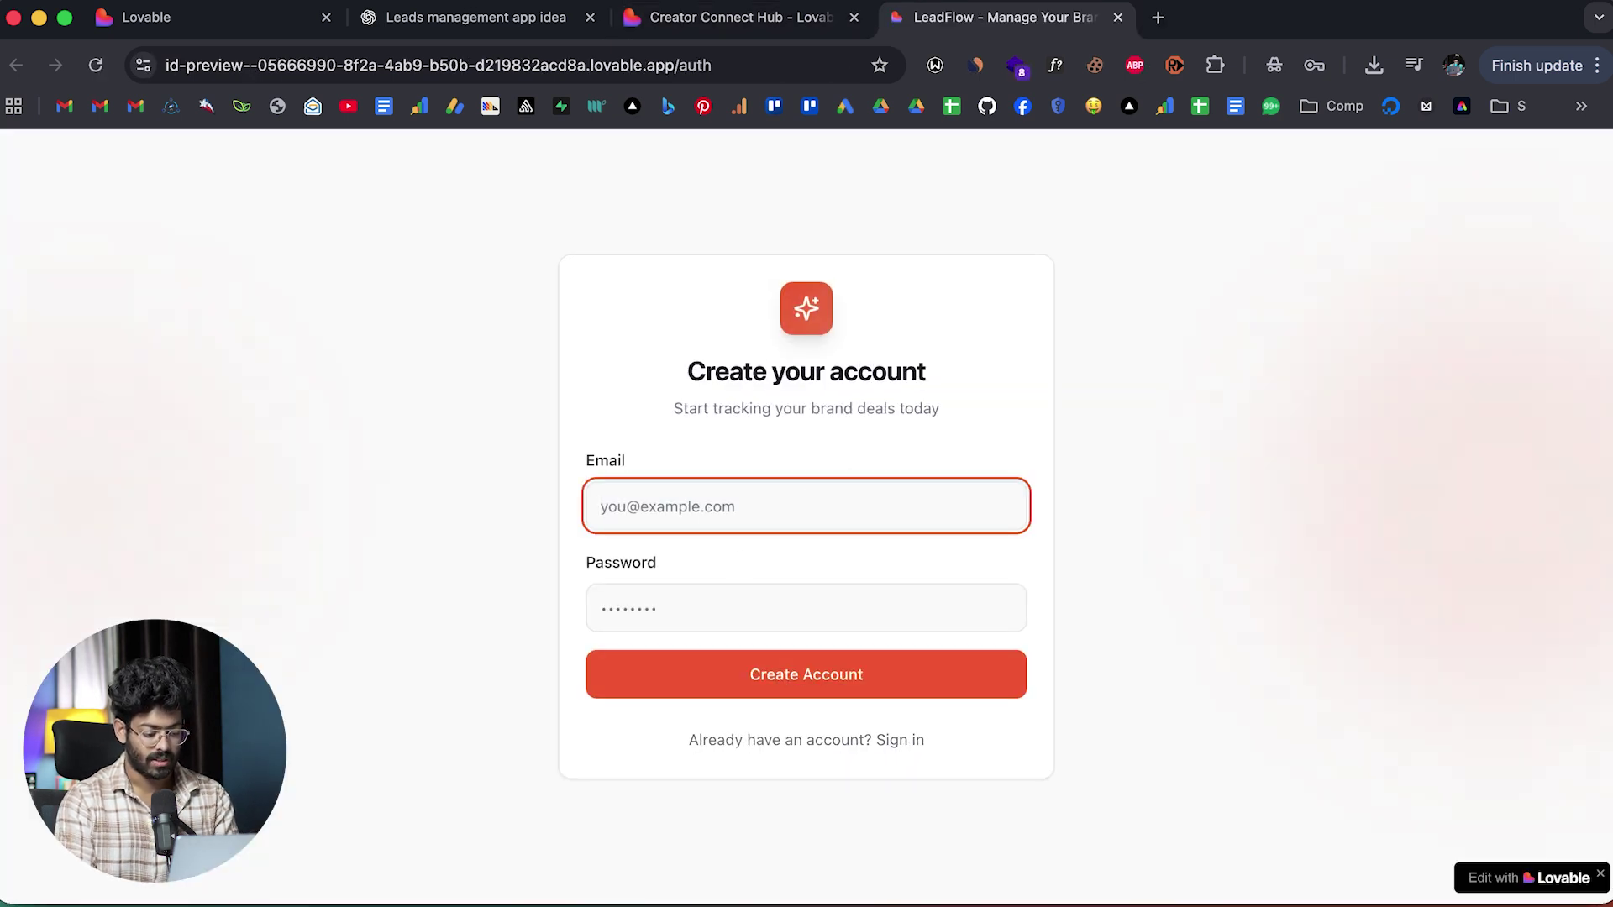
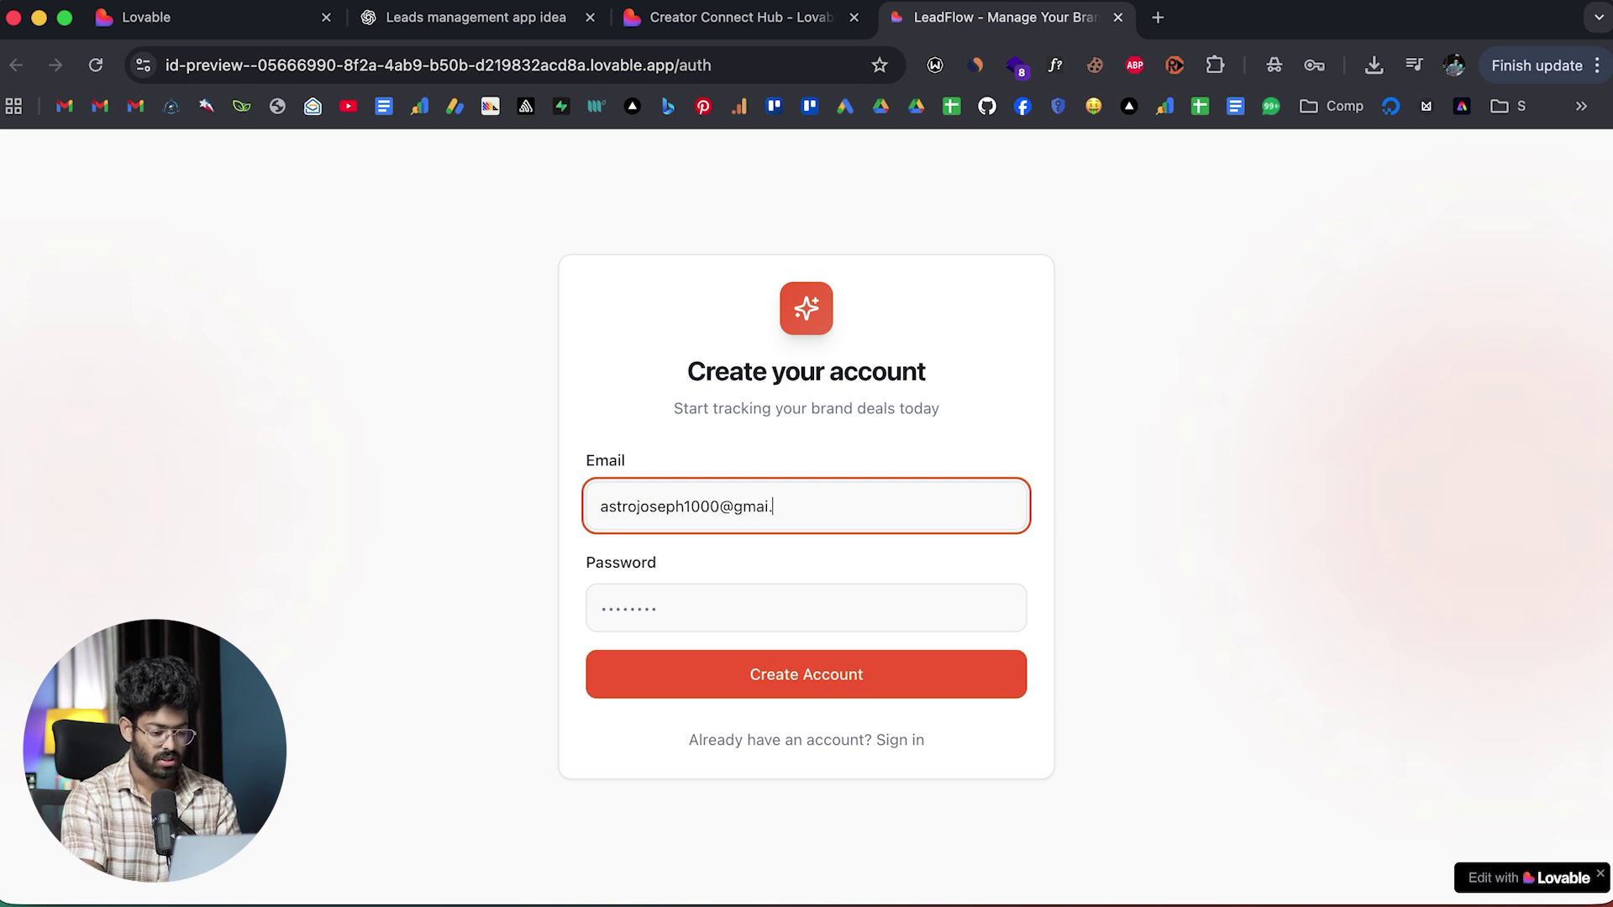
key("Tab")
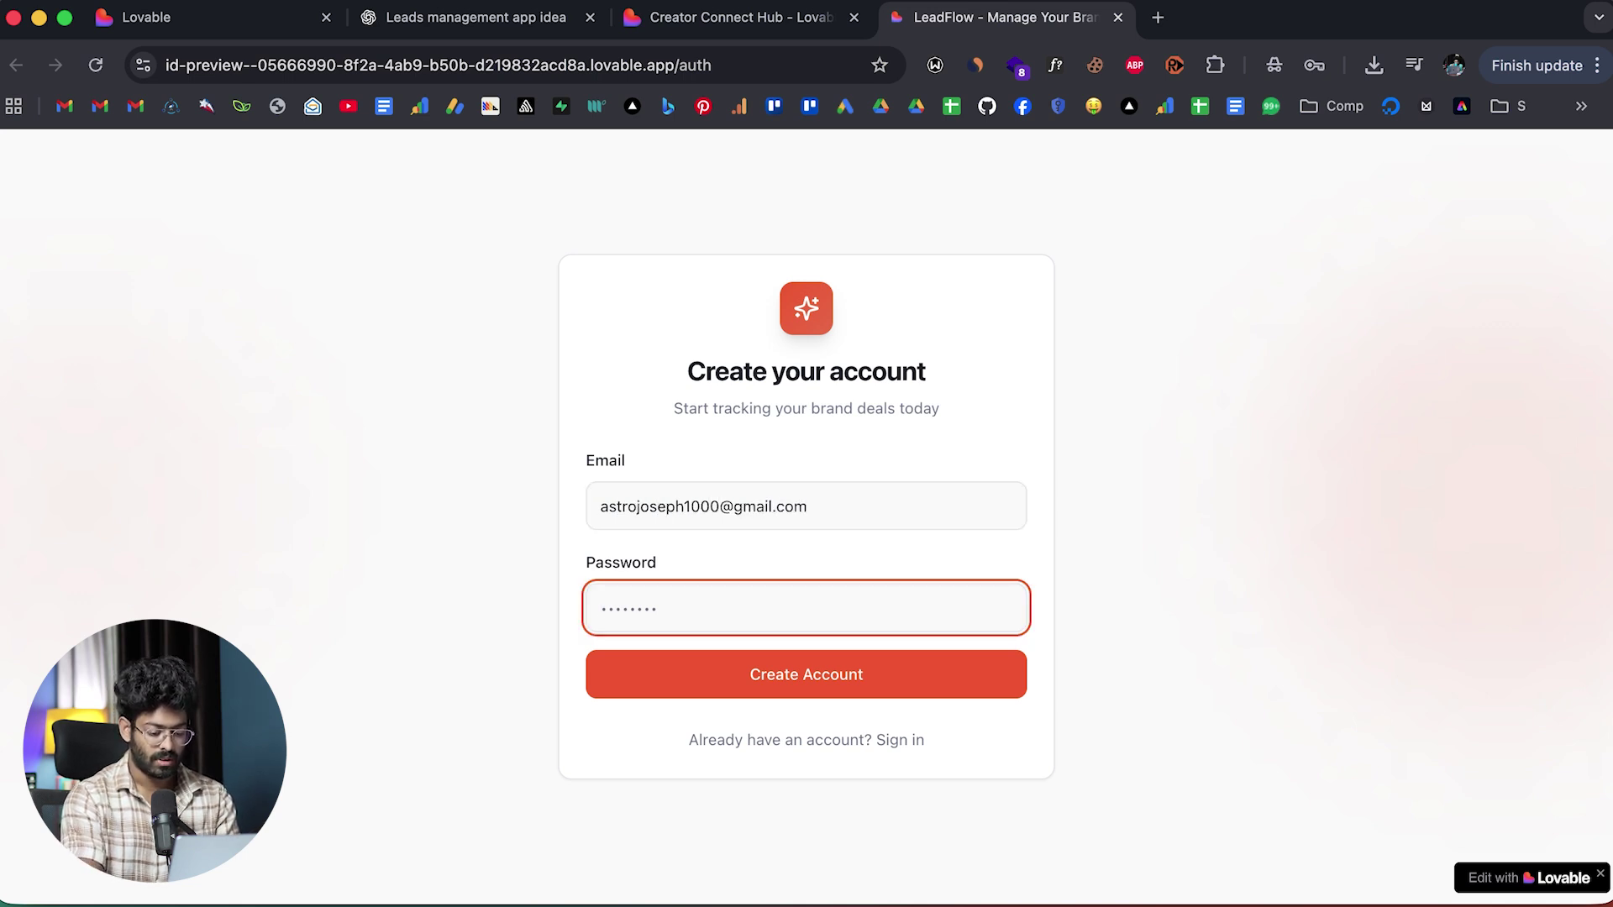
left_click(820, 677)
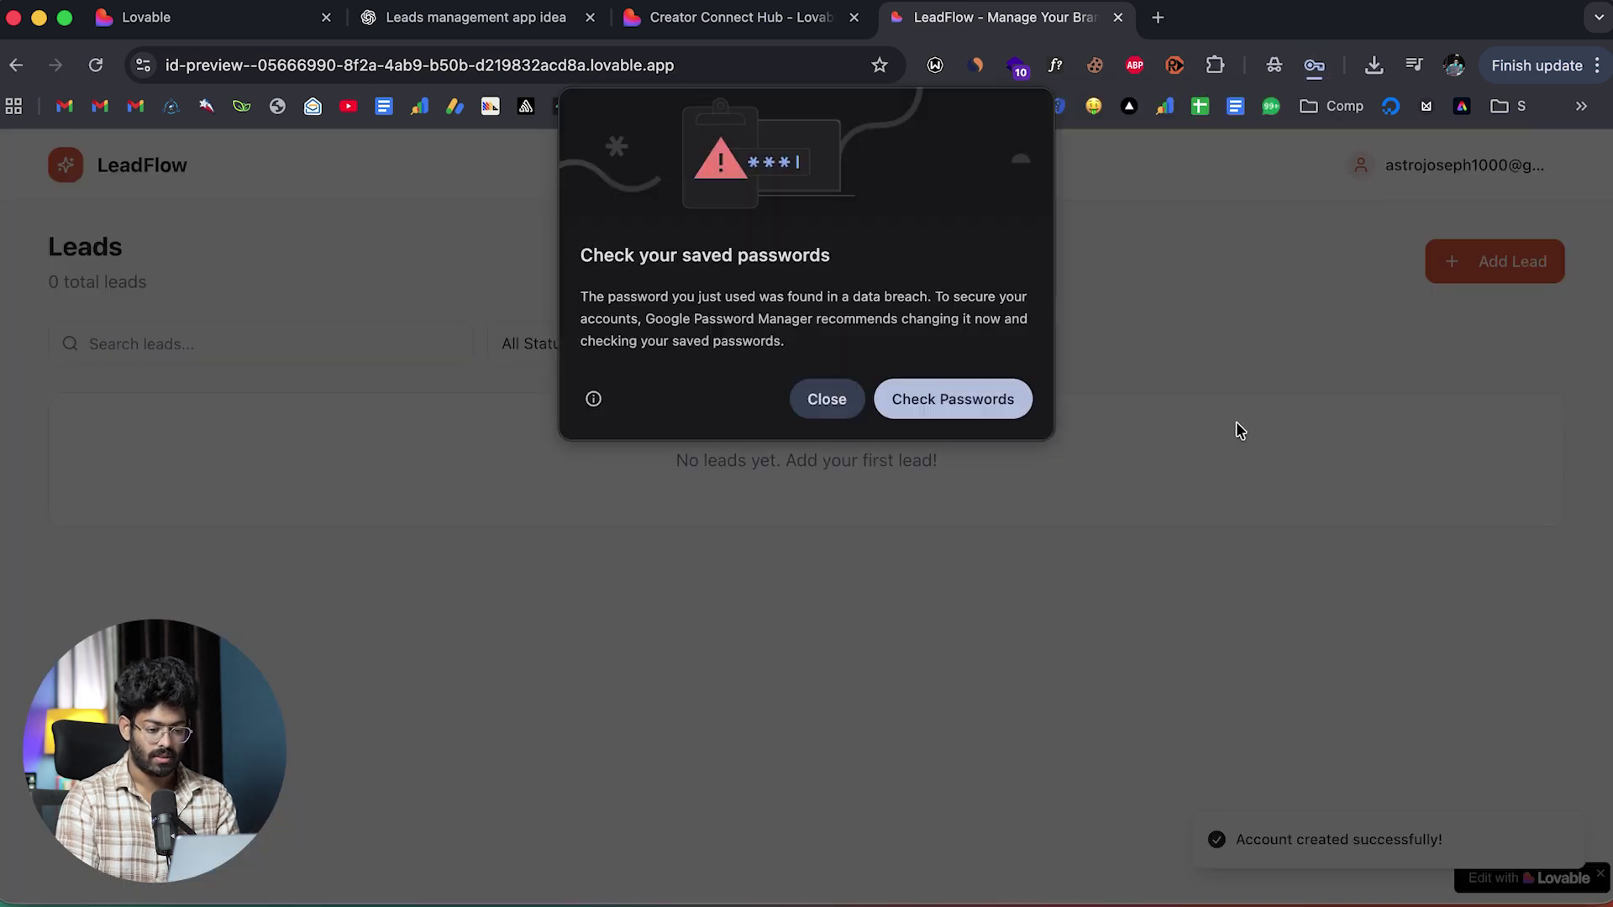
left_click(798, 396)
left_click(1192, 406)
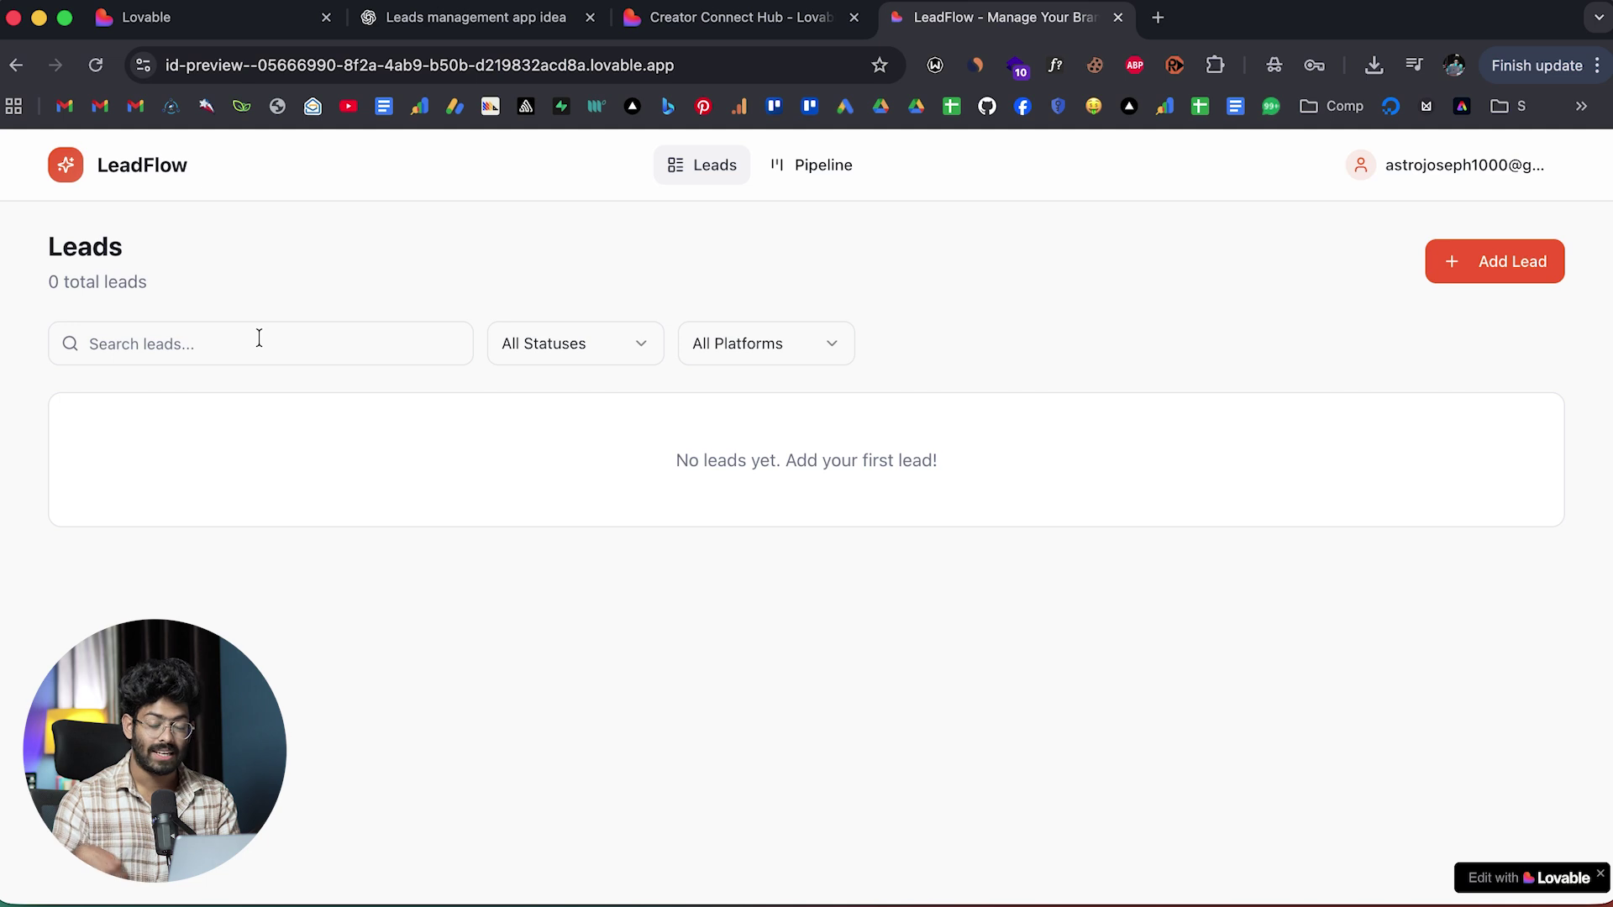
Open the Add Lead form and enter brand Lovable and the contact's name.
left_click(798, 171)
left_click(713, 168)
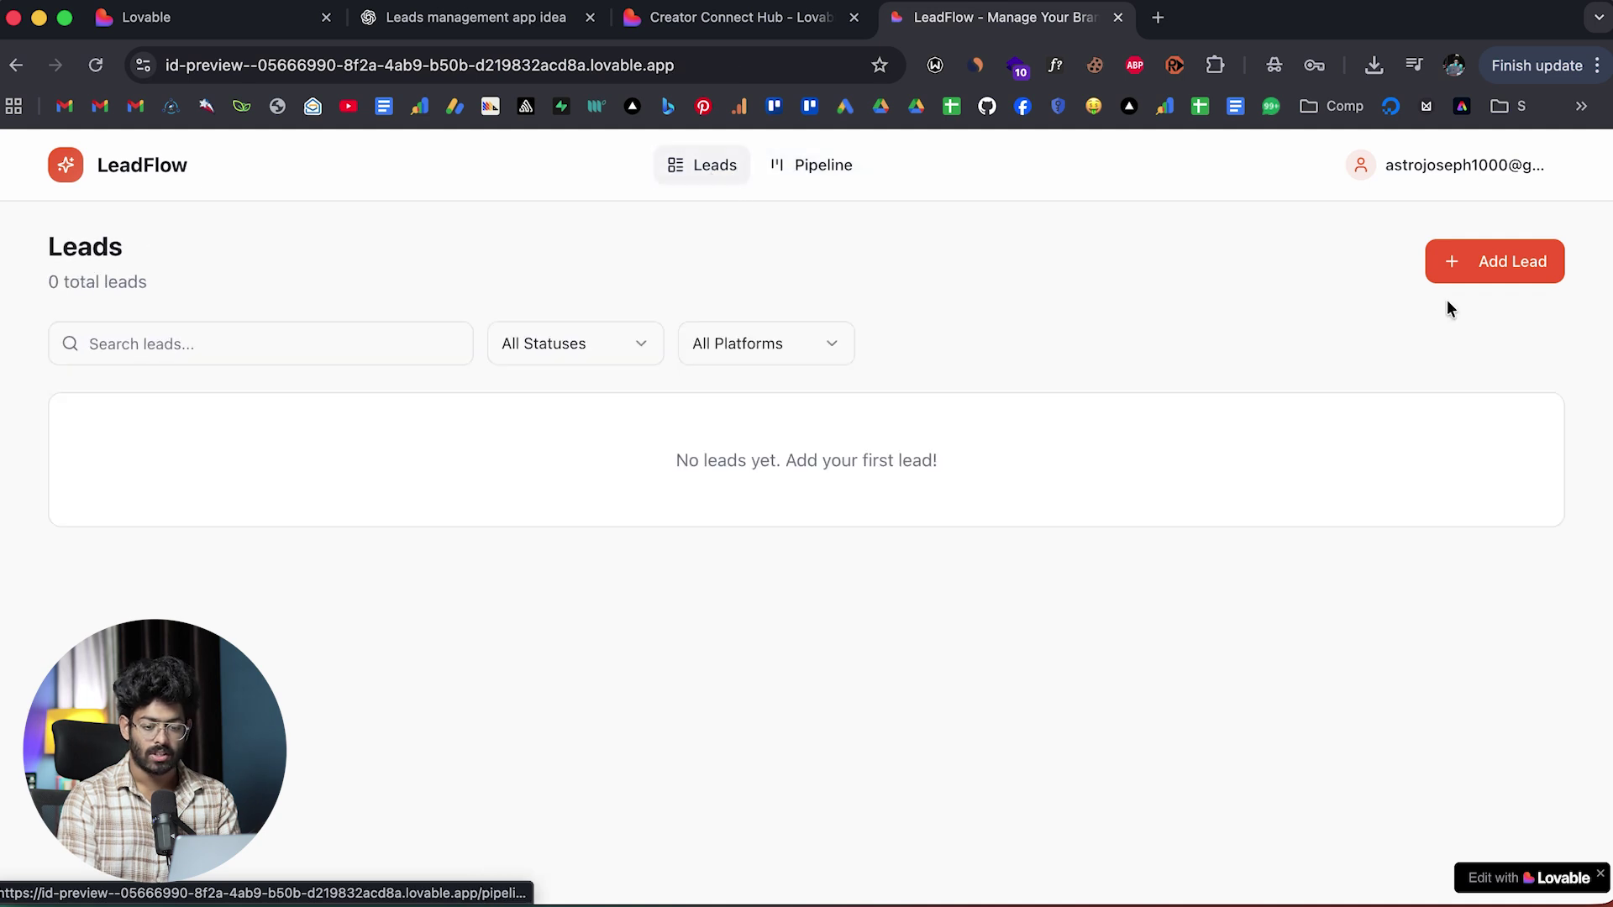
left_click(1487, 263)
type("Lovable")
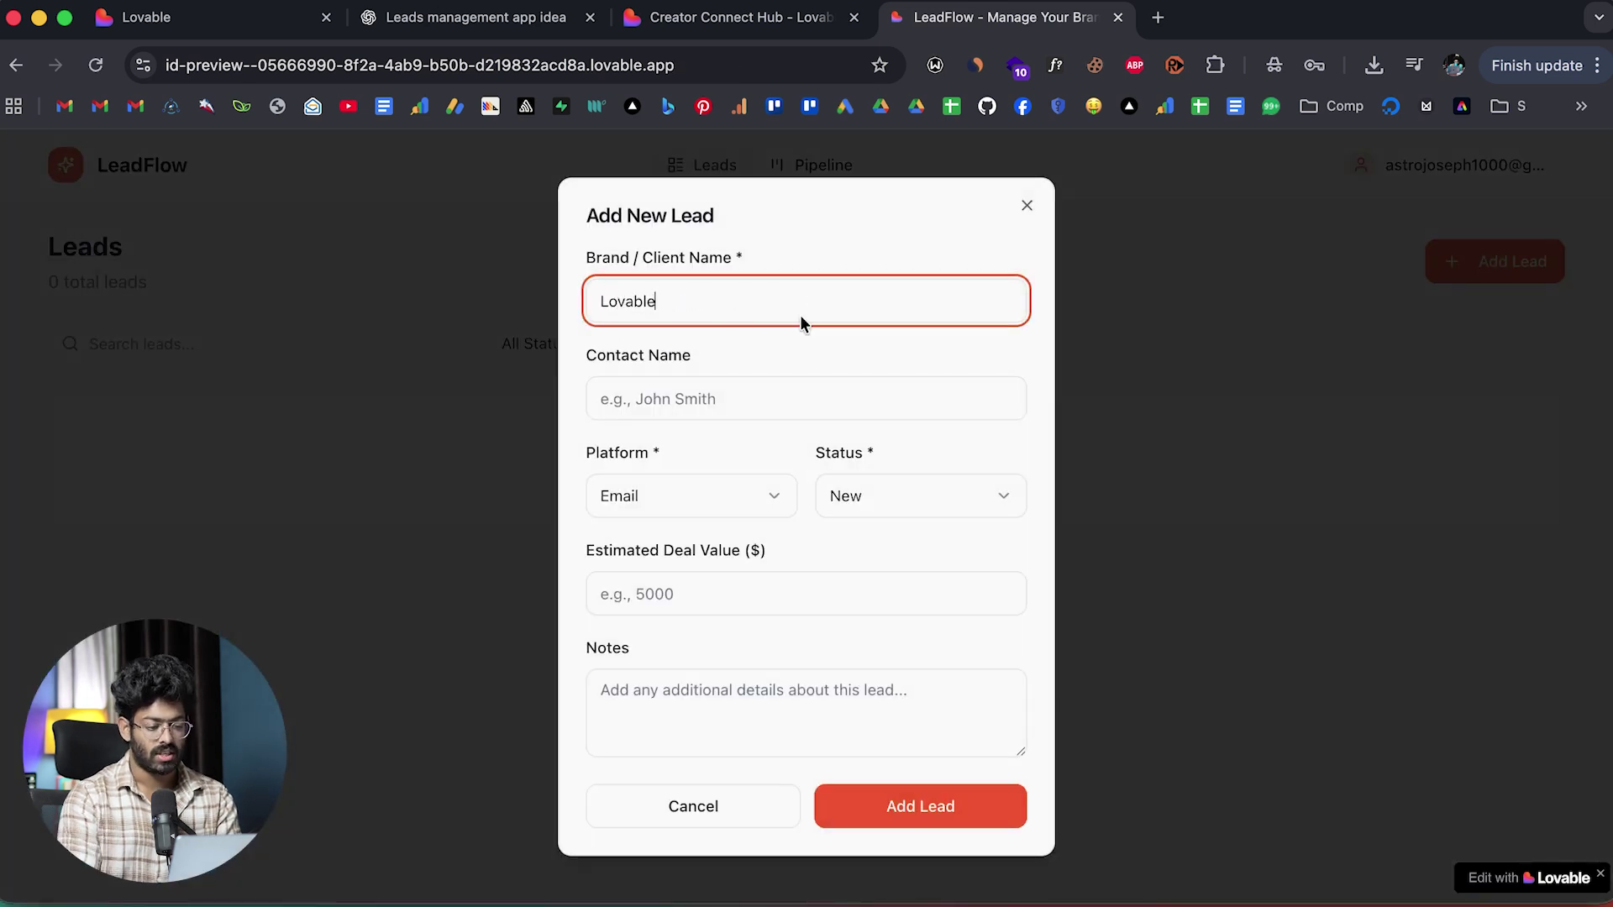
left_click(728, 395)
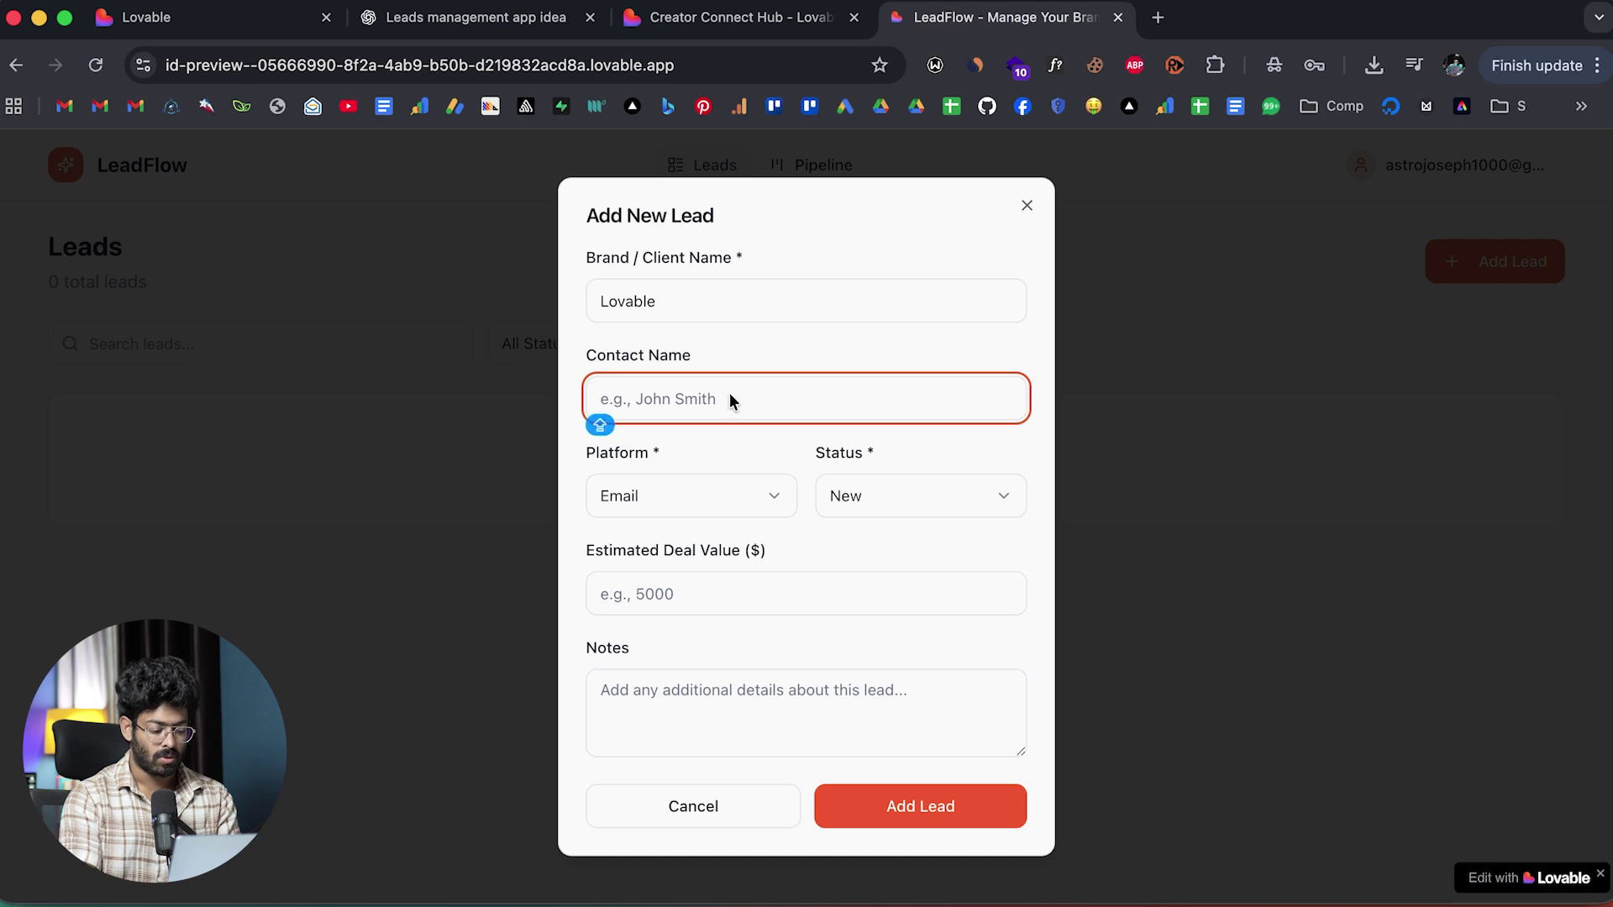
type("Larry")
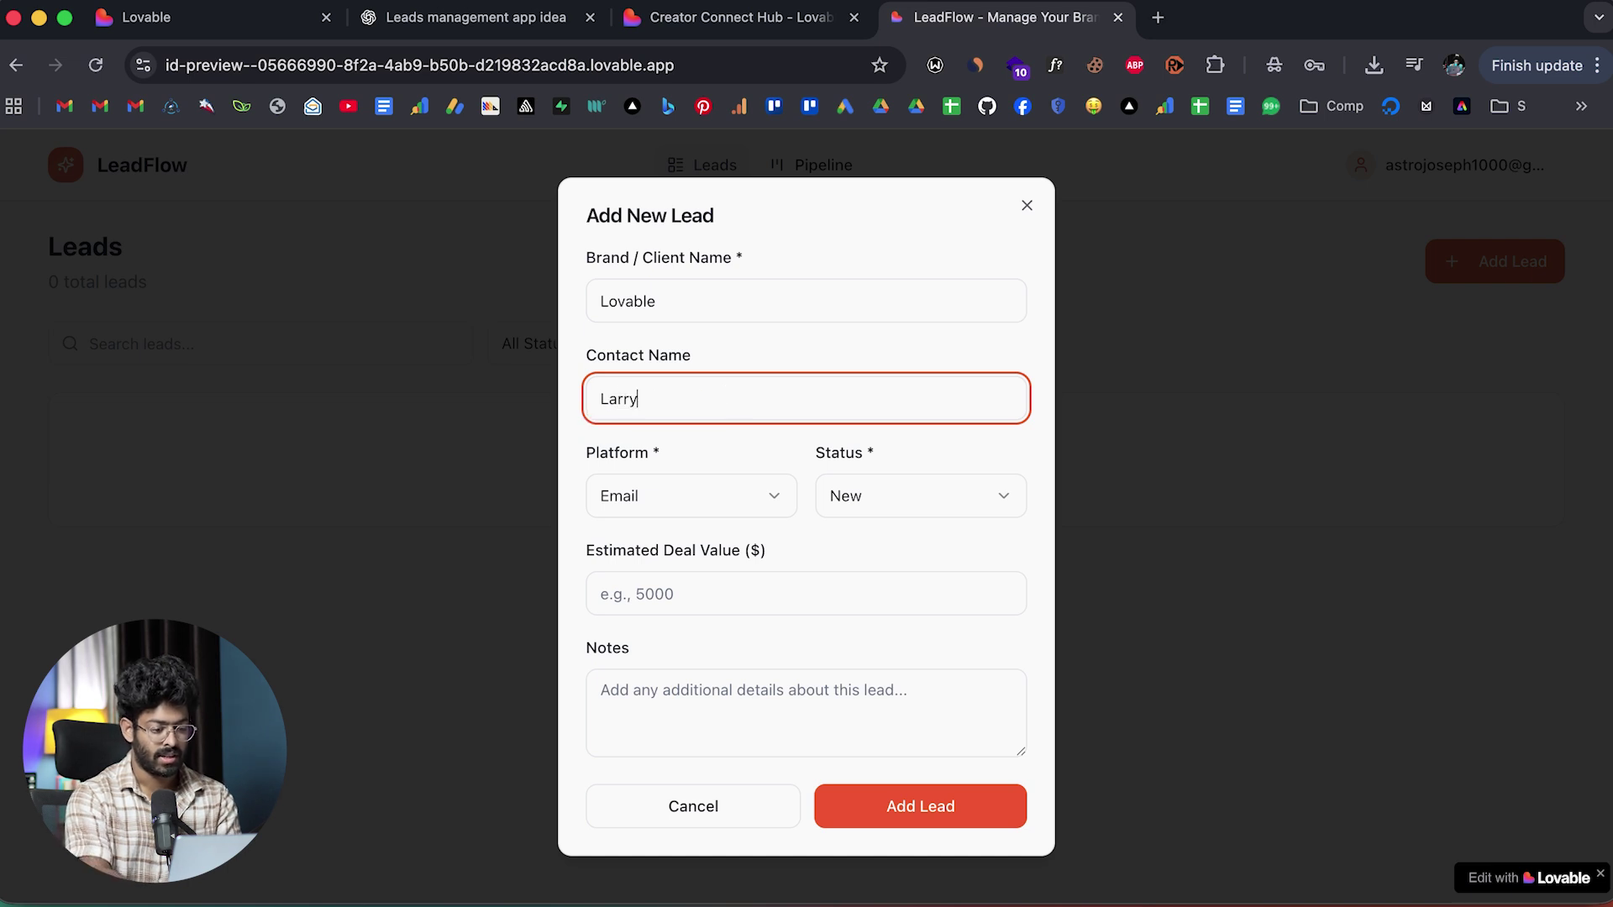
Keep platform Email and status New, enter deal value 1000, and save the lead.
left_click(694, 504)
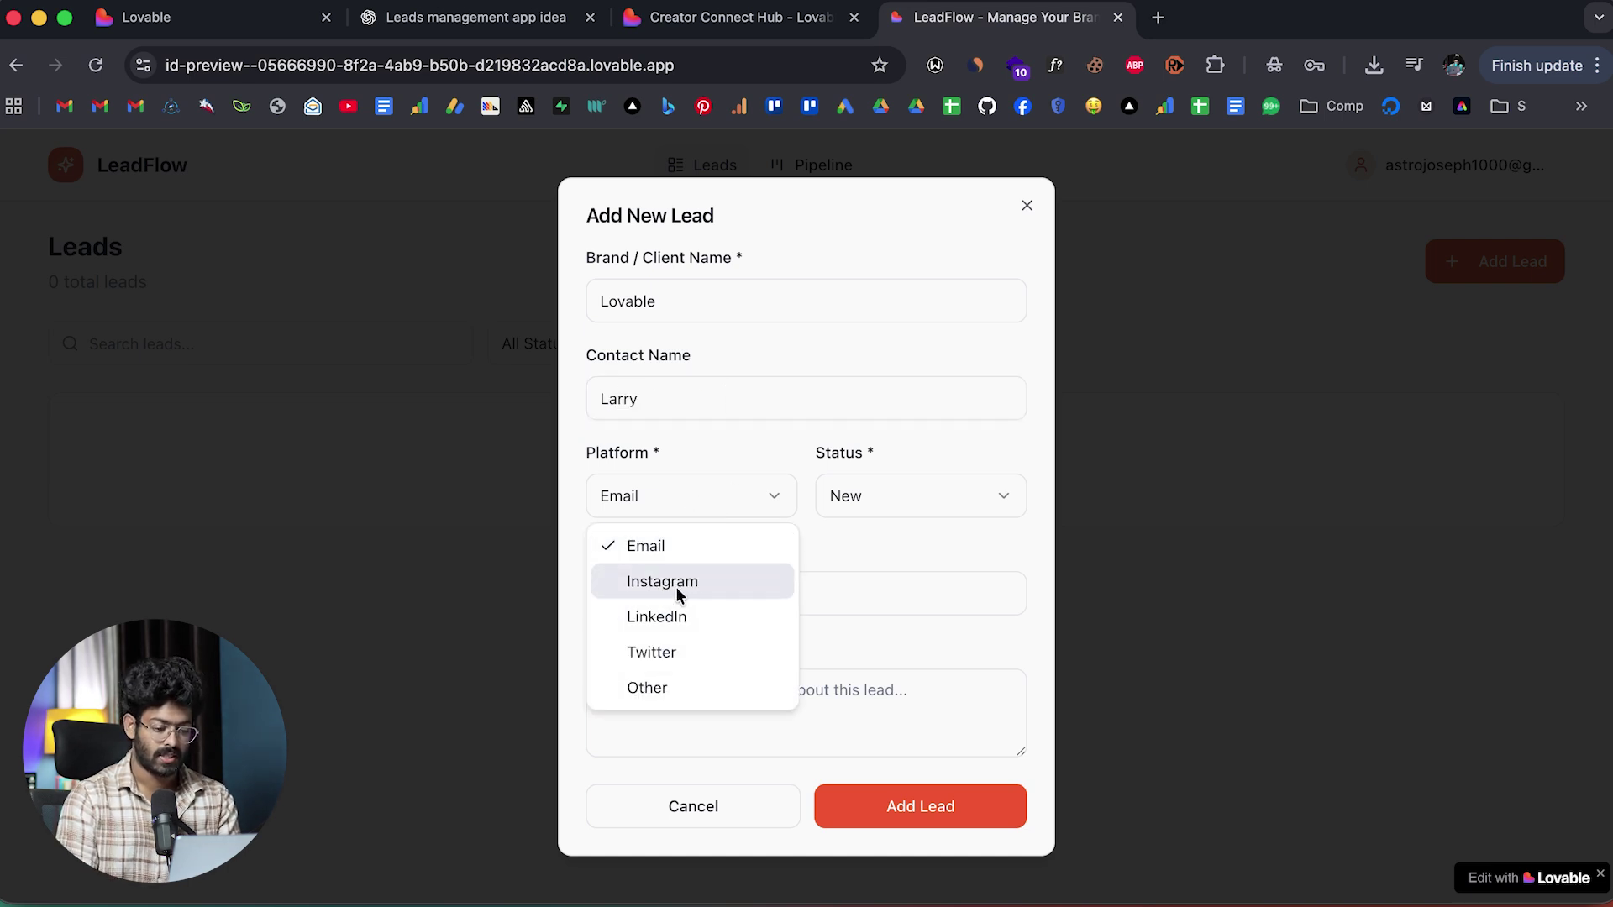
left_click(676, 548)
left_click(821, 514)
left_click(871, 550)
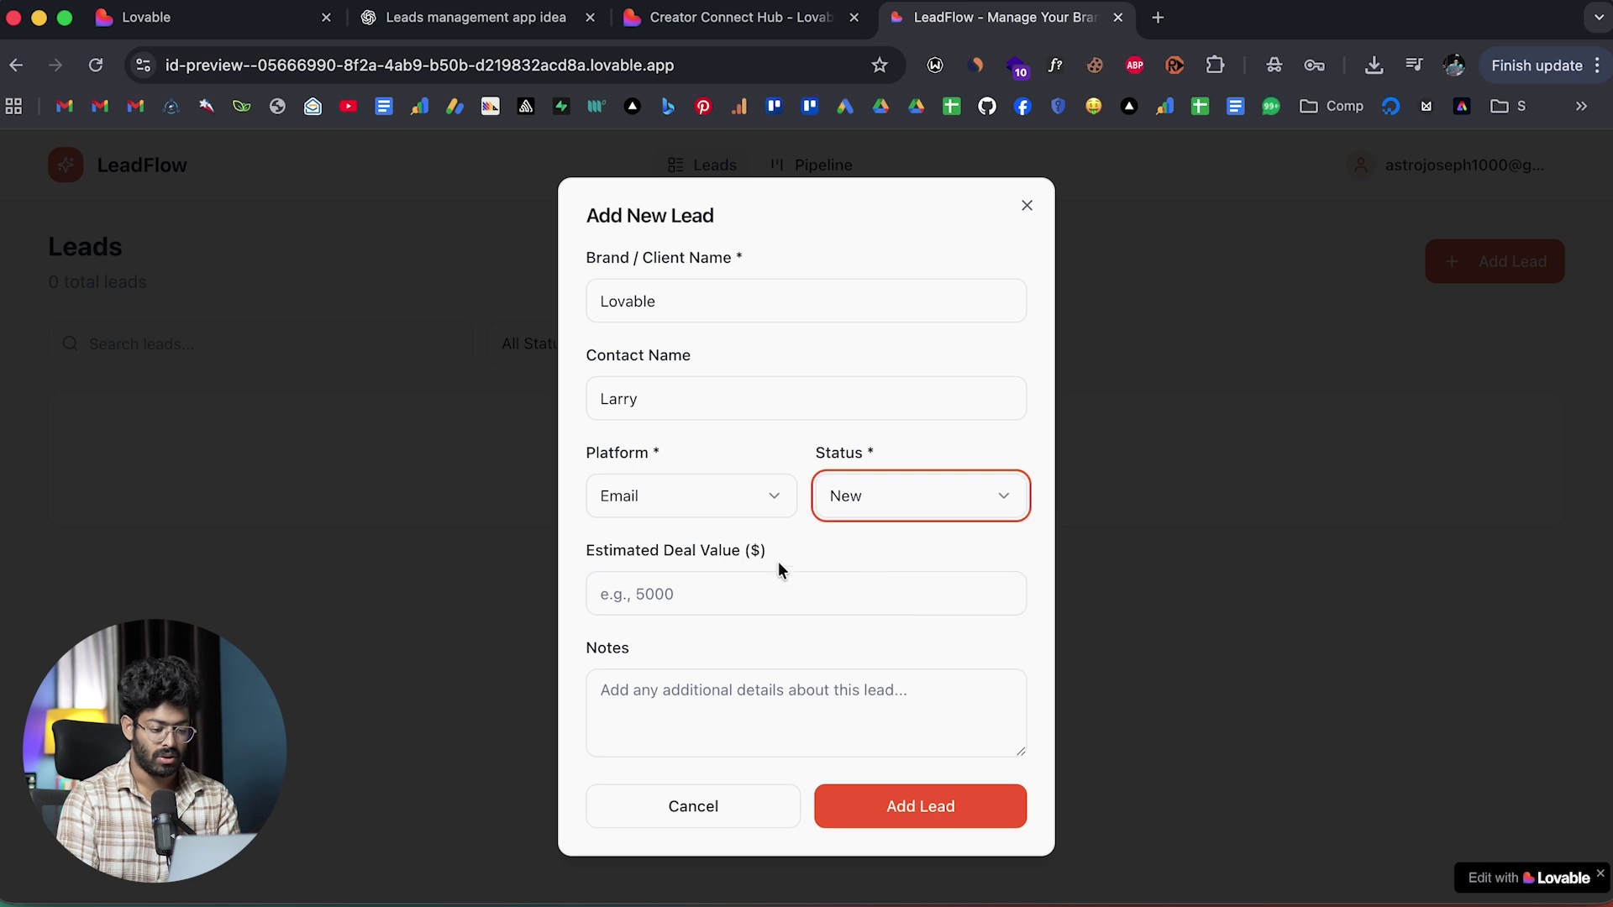
left_click(723, 587)
type("1000")
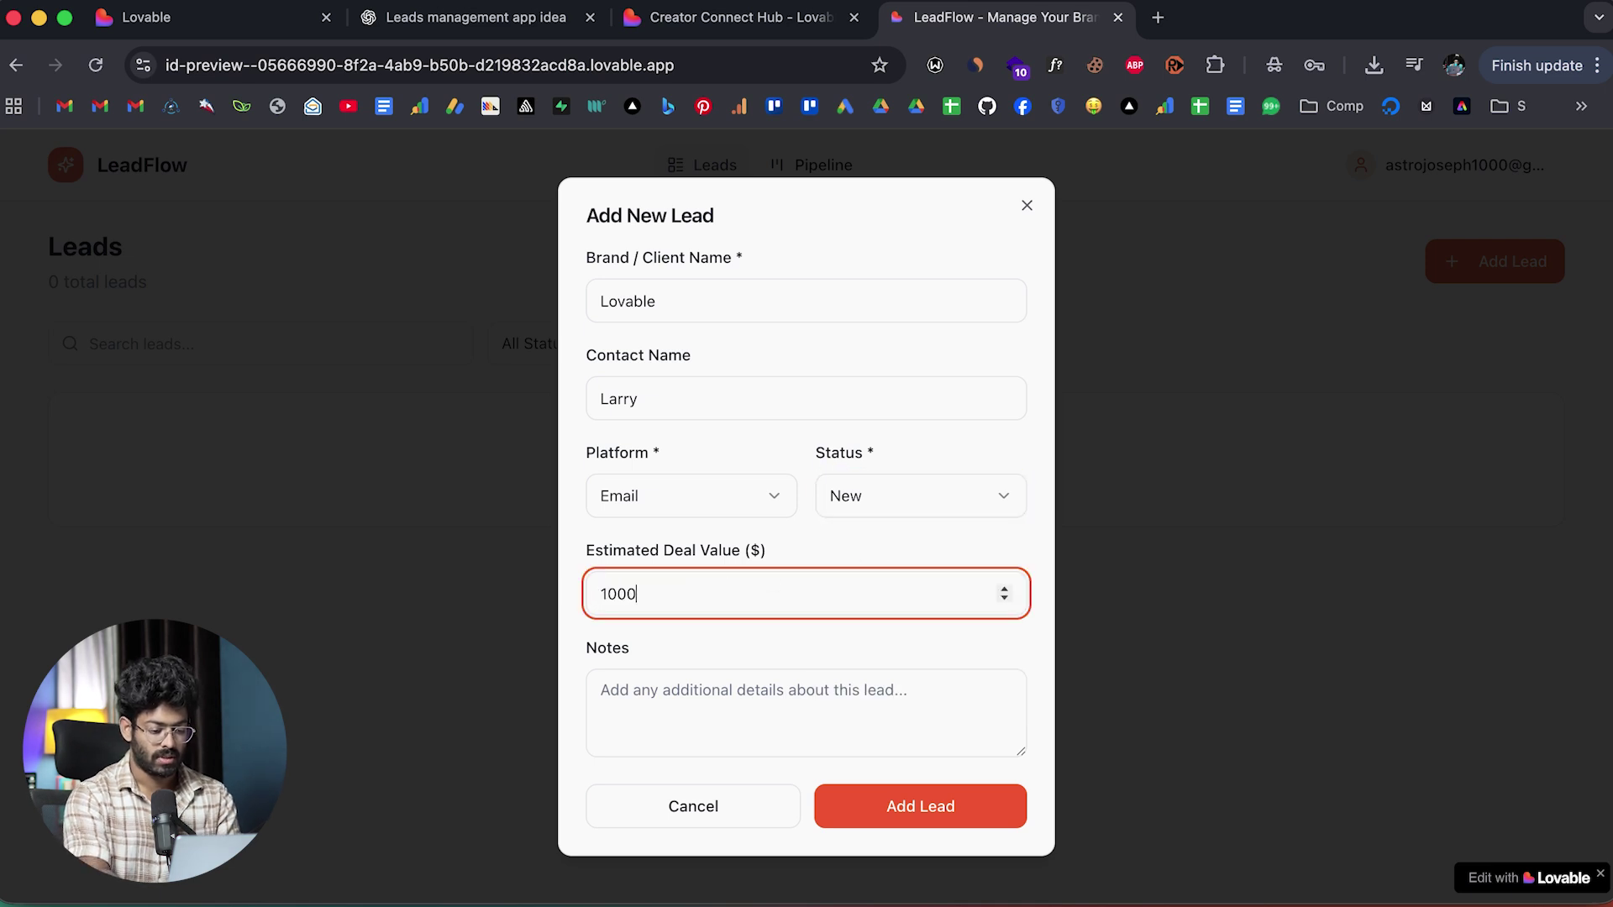
left_click(889, 818)
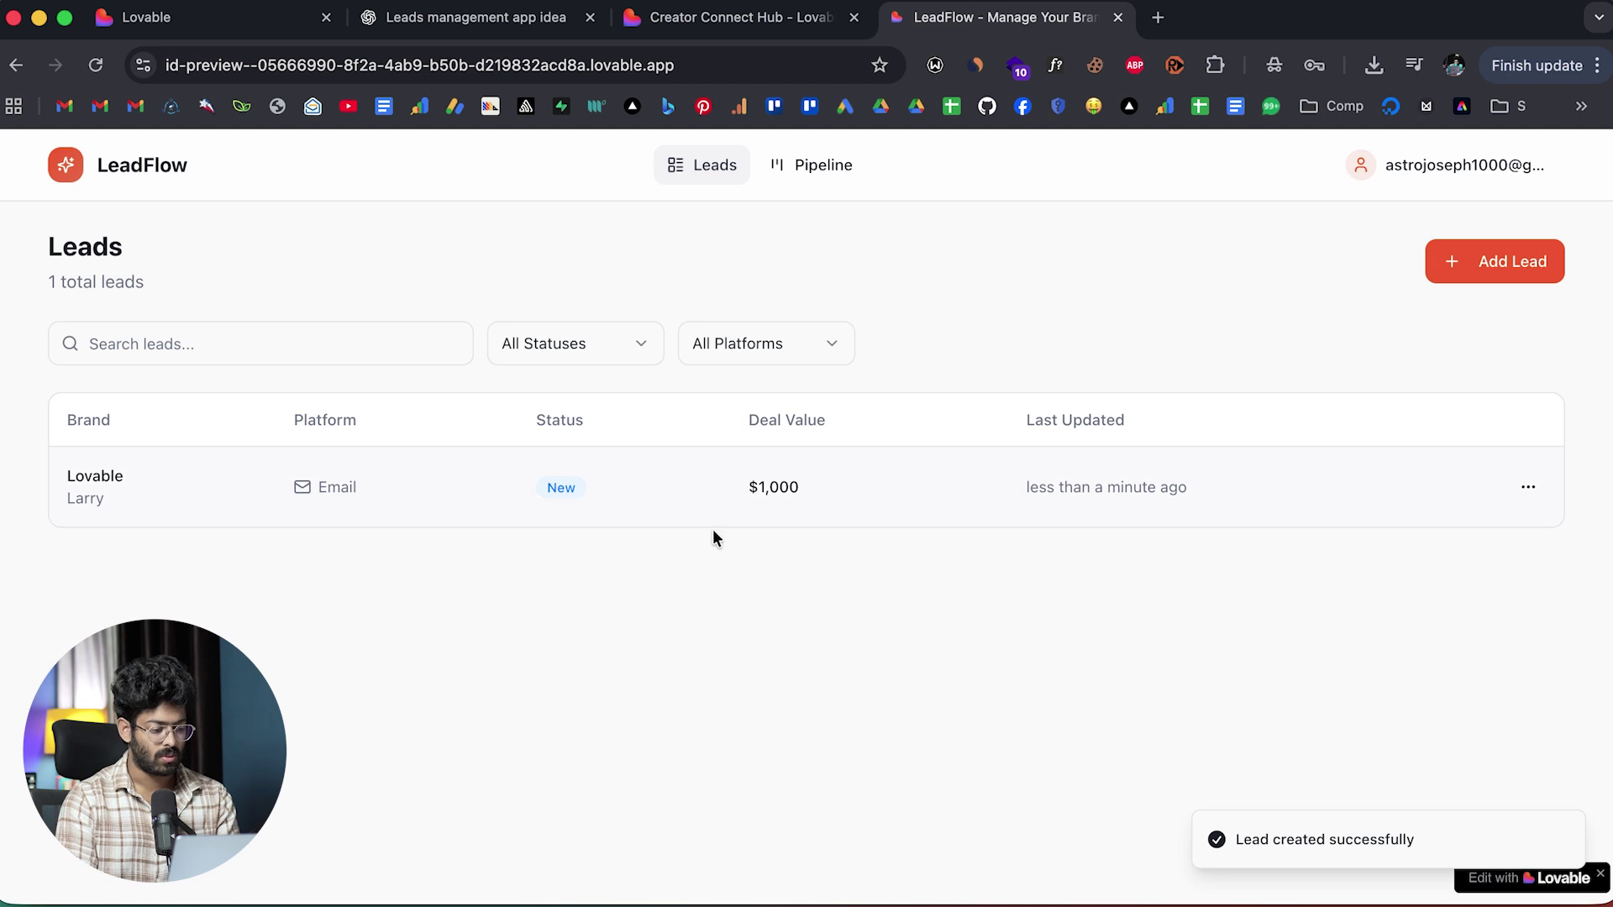
Drag the Lovable lead to In Discussion on the Pipeline board, then open a blank Add New Lead form.
left_click(823, 166)
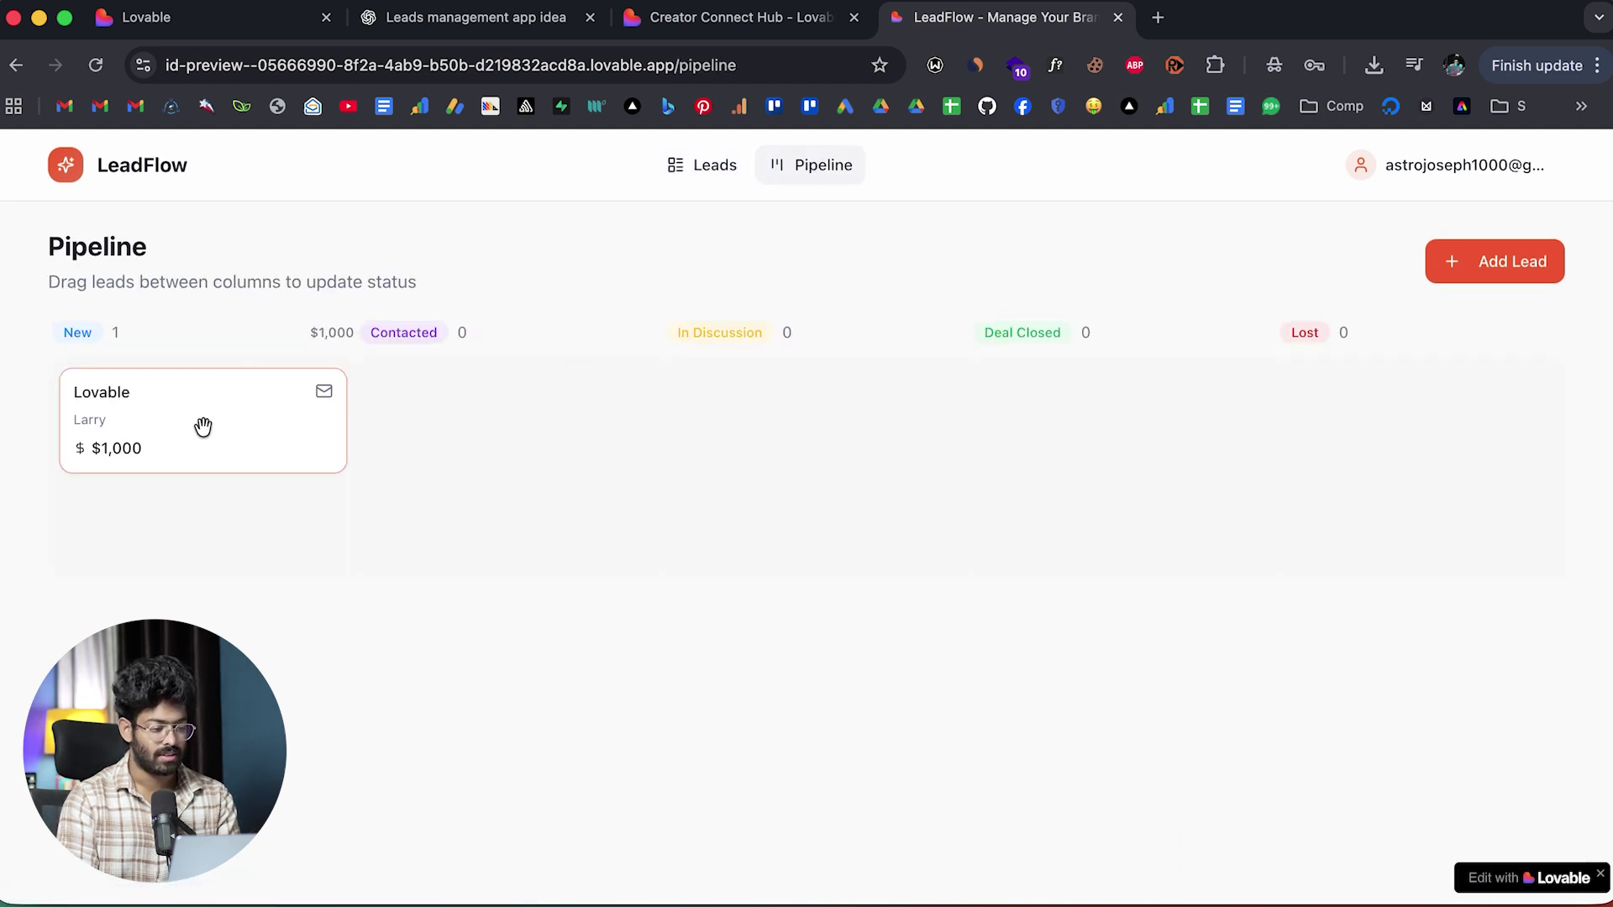
left_click_drag(202, 425, 882, 408)
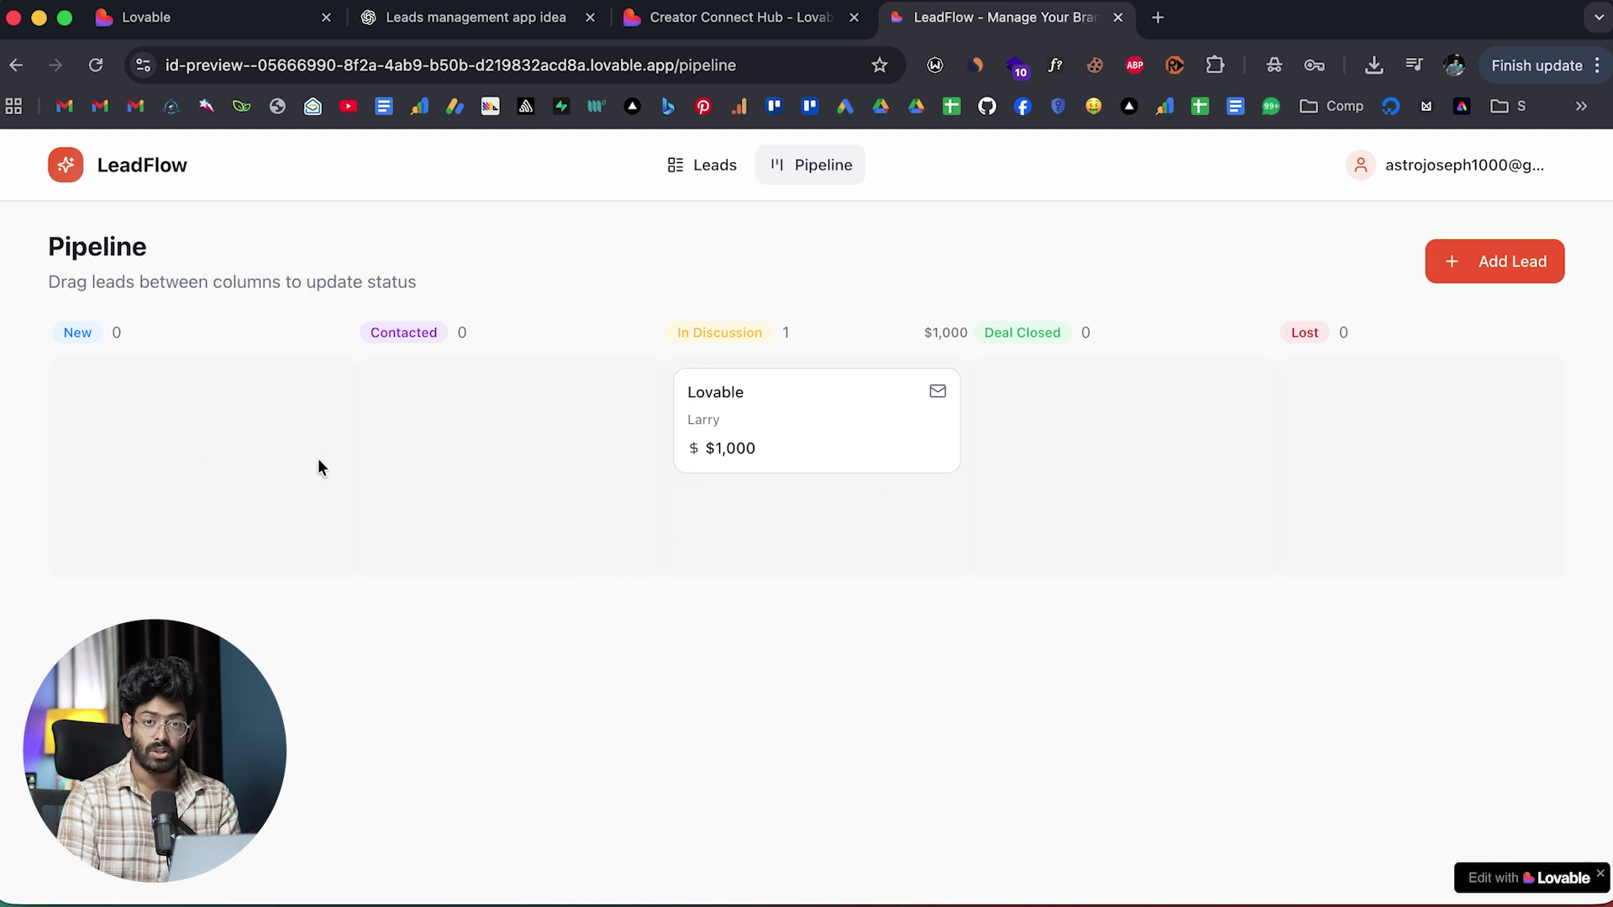
left_click(700, 164)
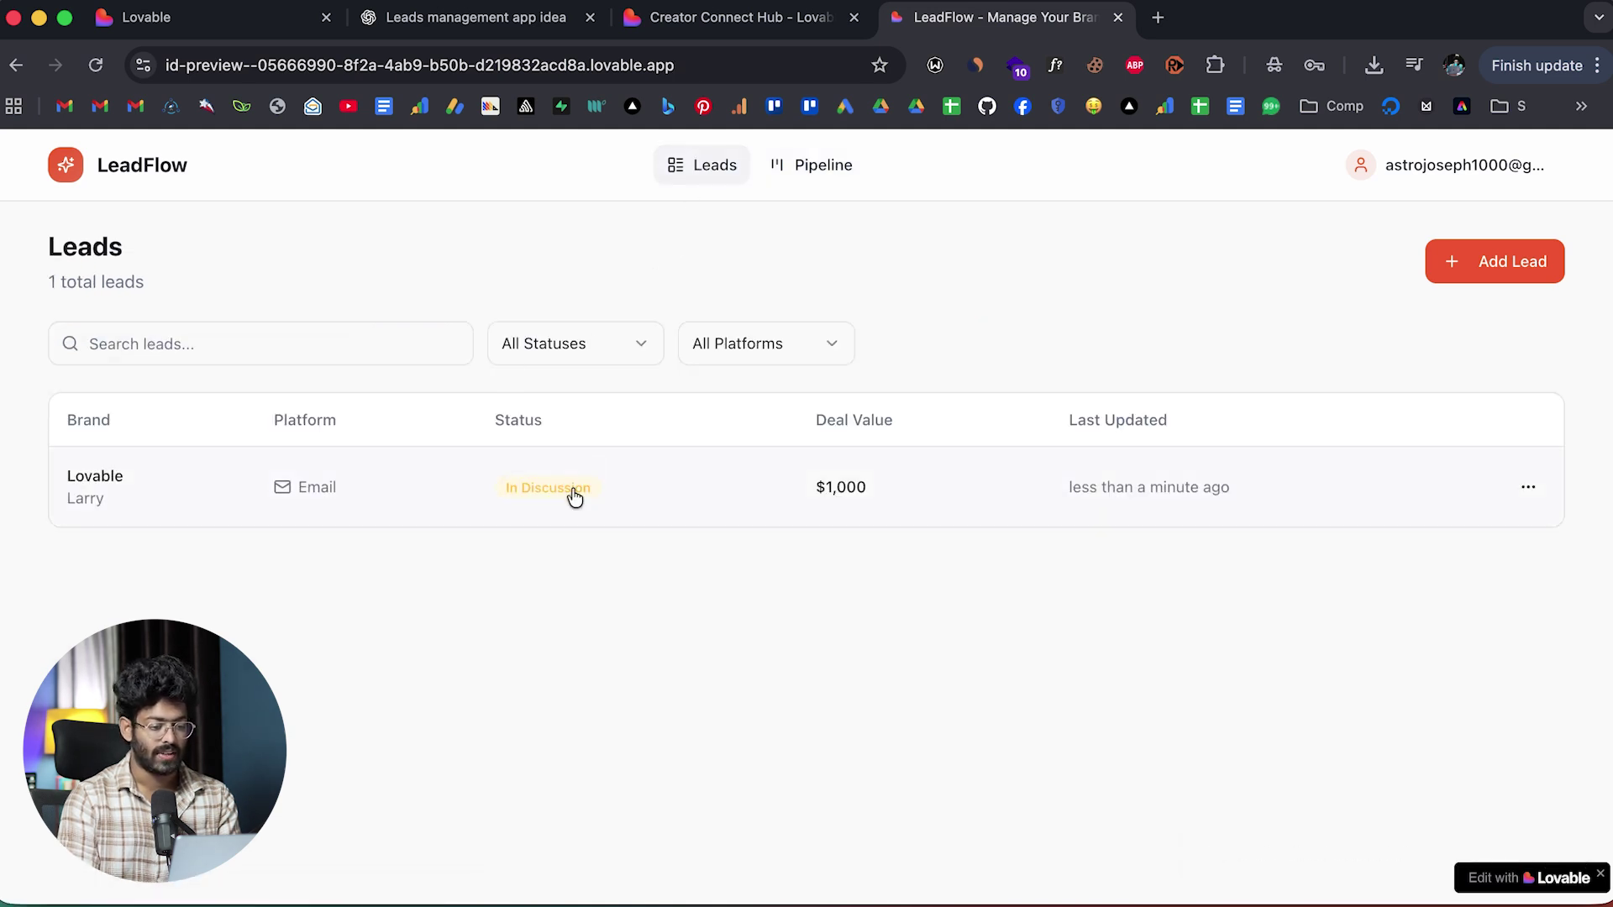
left_click(1509, 267)
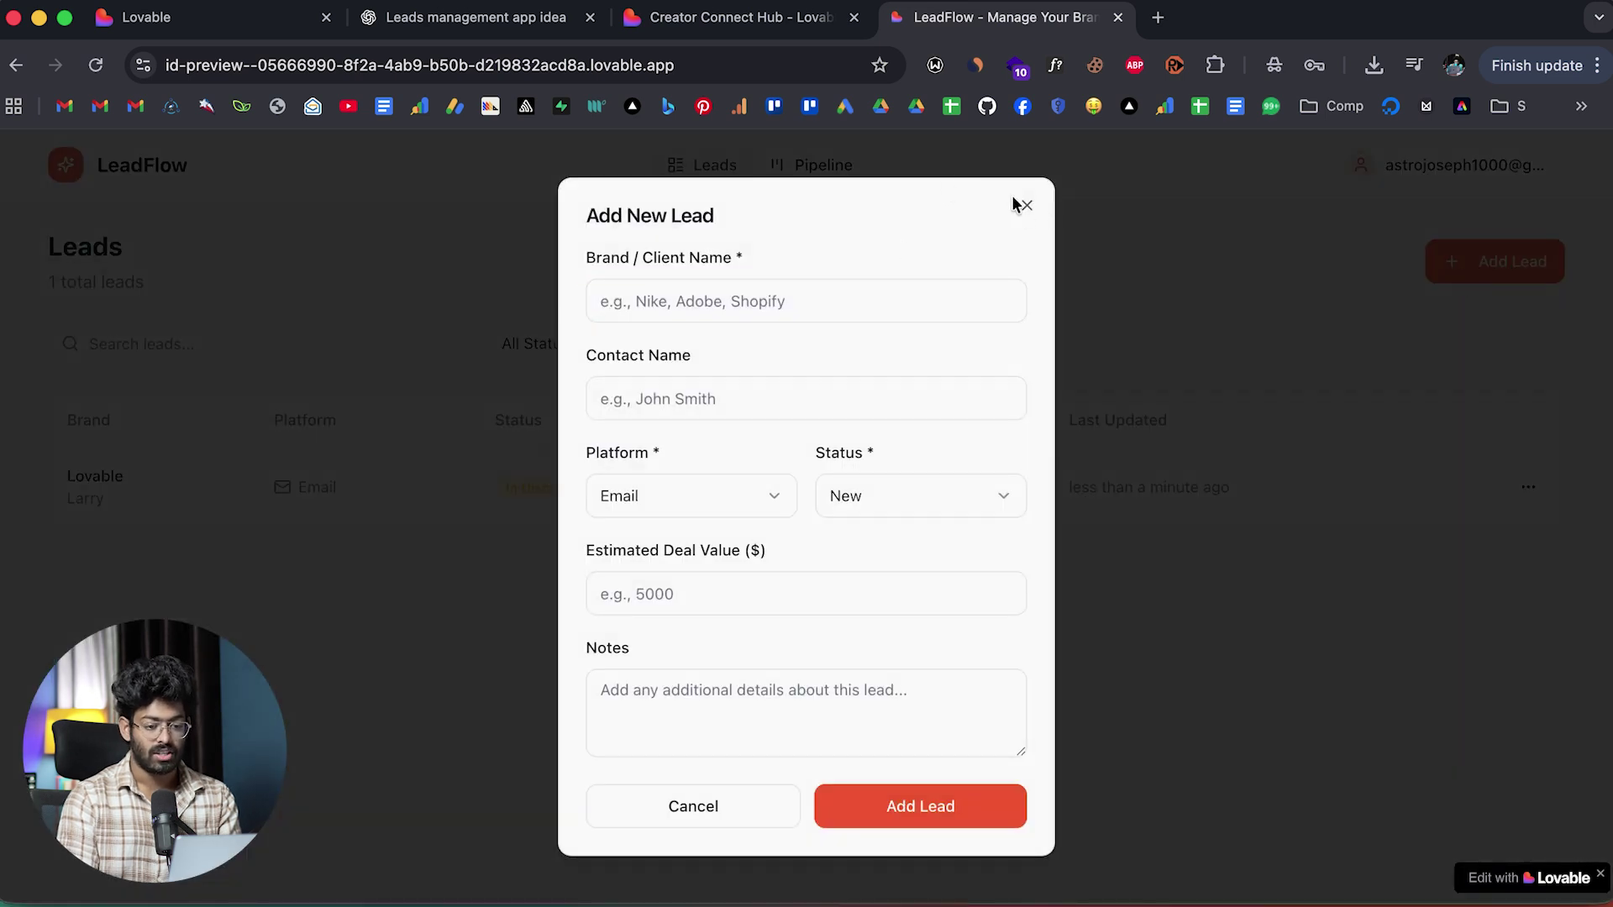
Discard the lead form and reread the leads-app plan in the ChatGPT conversation.
left_click(1027, 206)
left_click(496, 26)
scroll(529, 617, "up", 20)
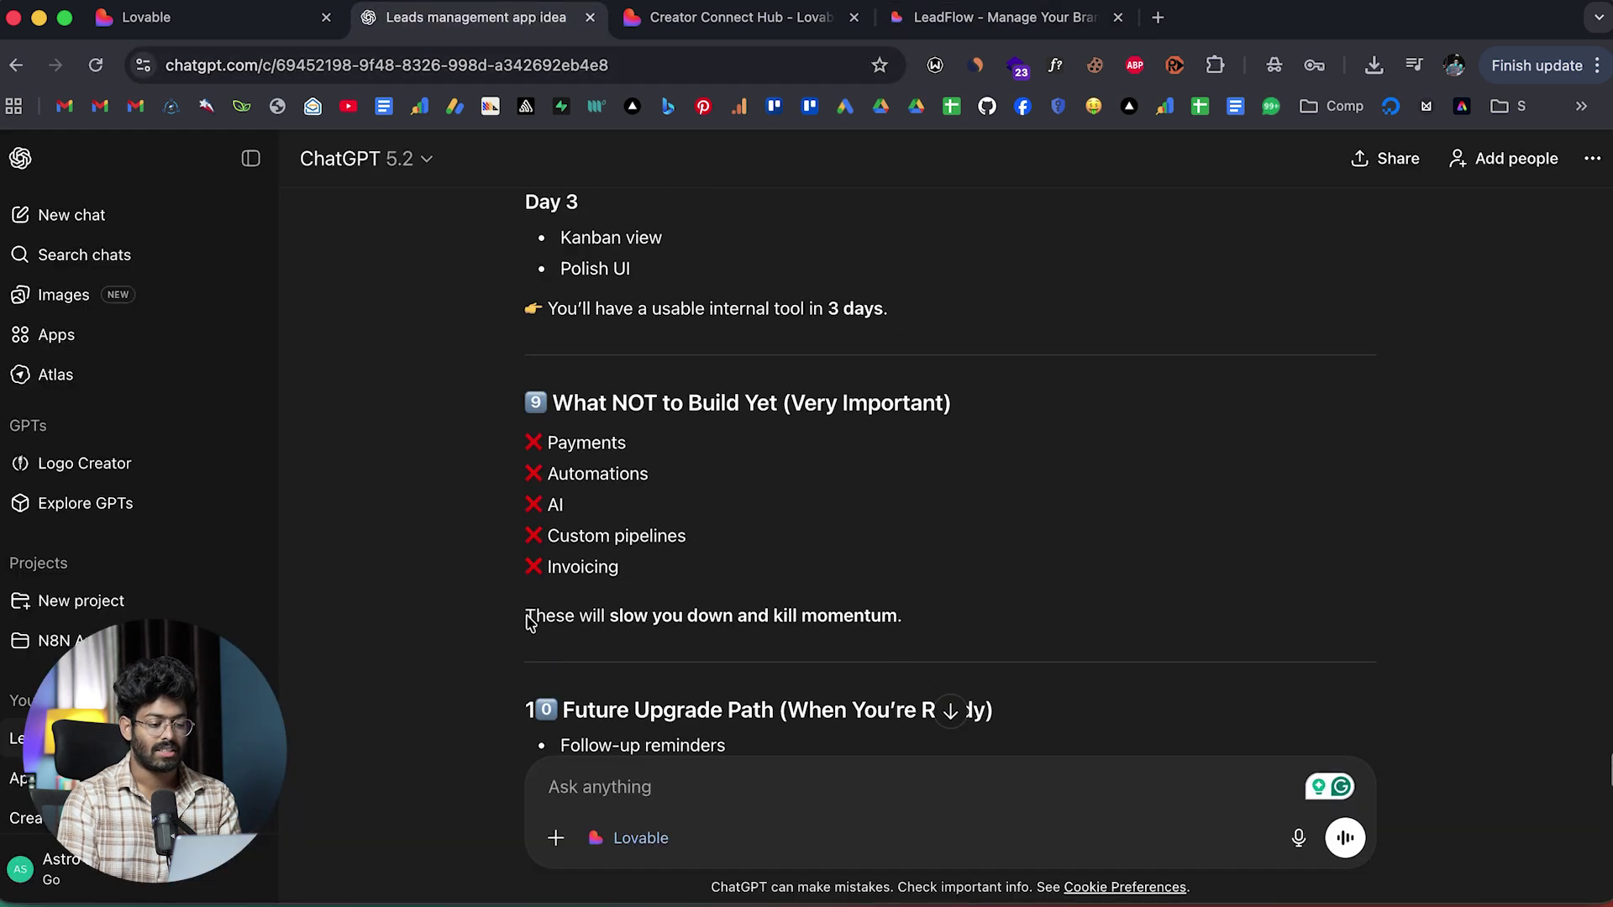
scroll(529, 623, "up", 20)
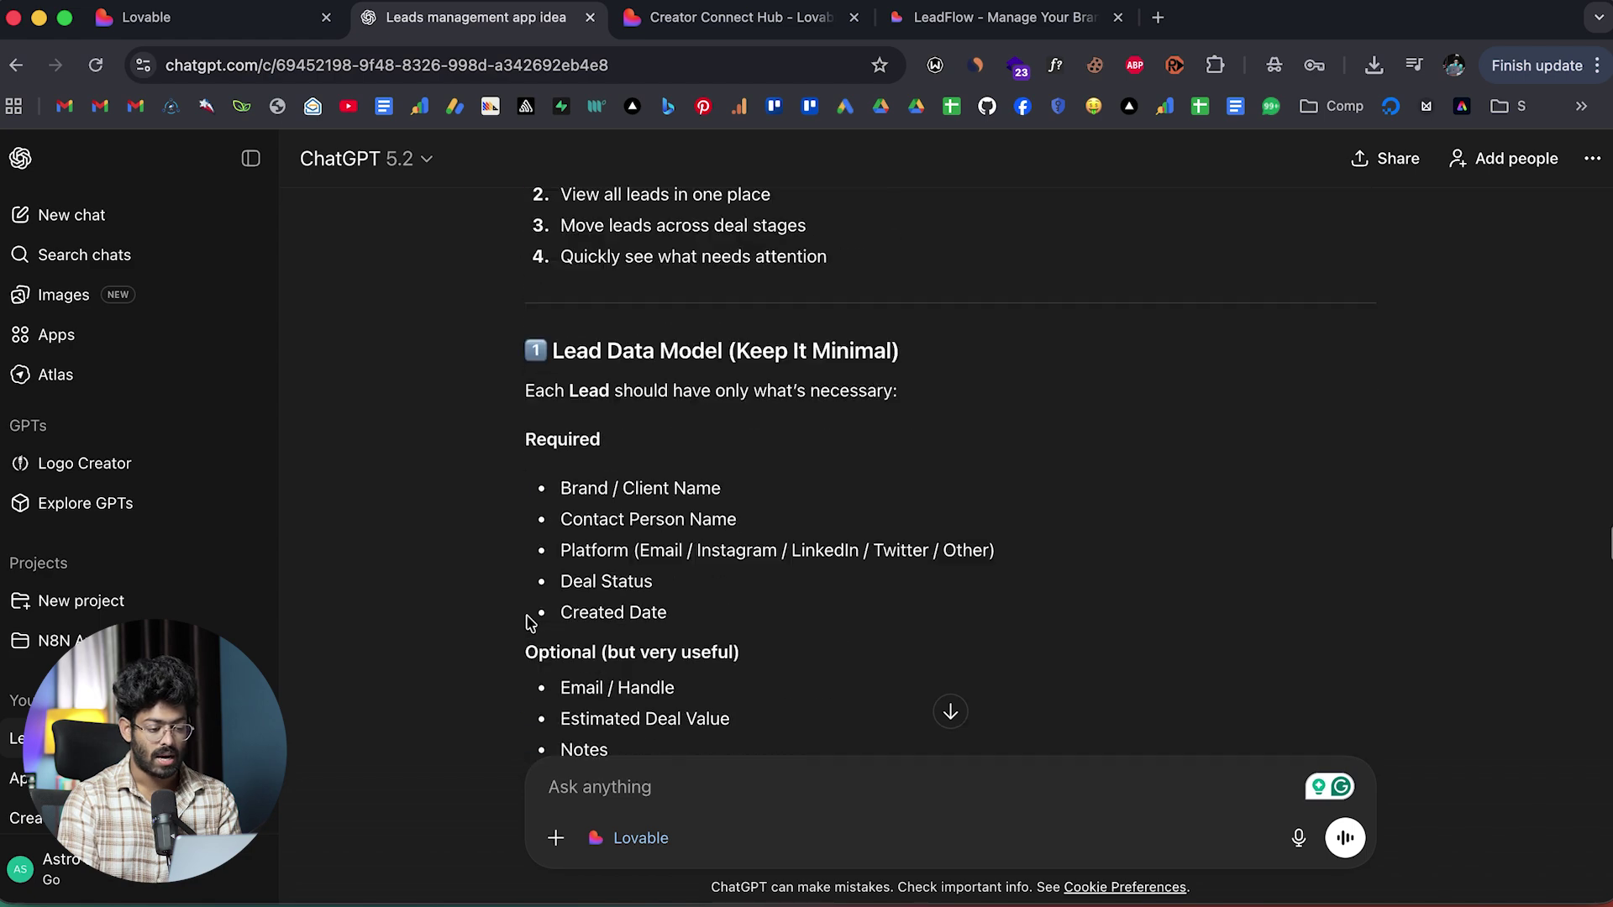
scroll(529, 622, "up", 8)
scroll(529, 619, "down", 6)
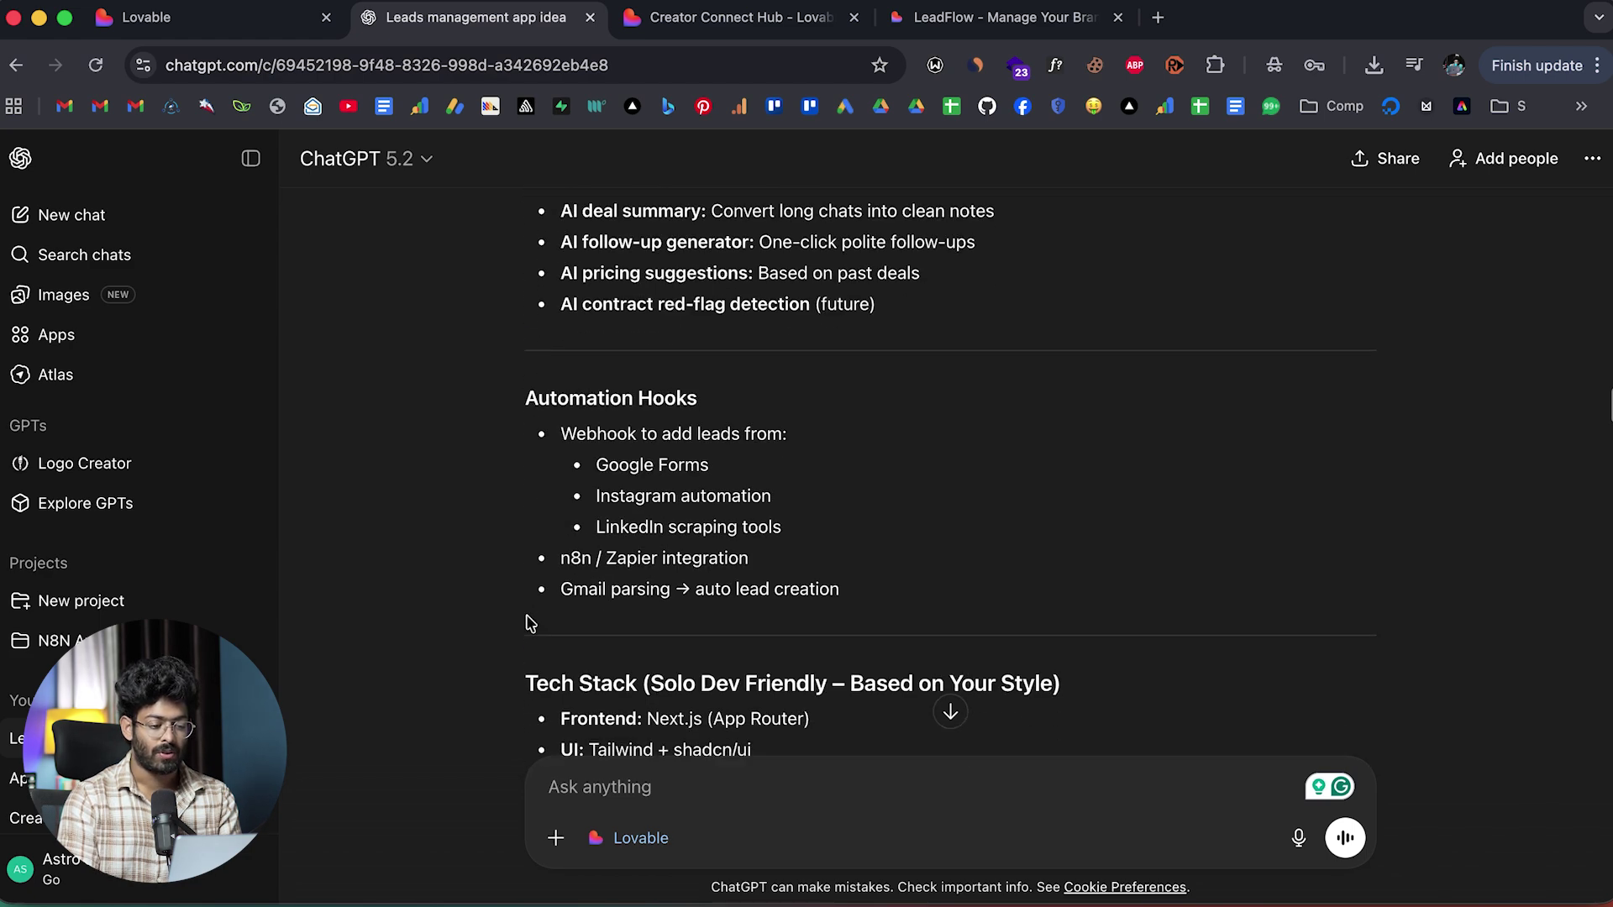
left_click_drag(620, 284, 637, 702)
left_click(671, 540)
scroll(670, 540, "up", 10)
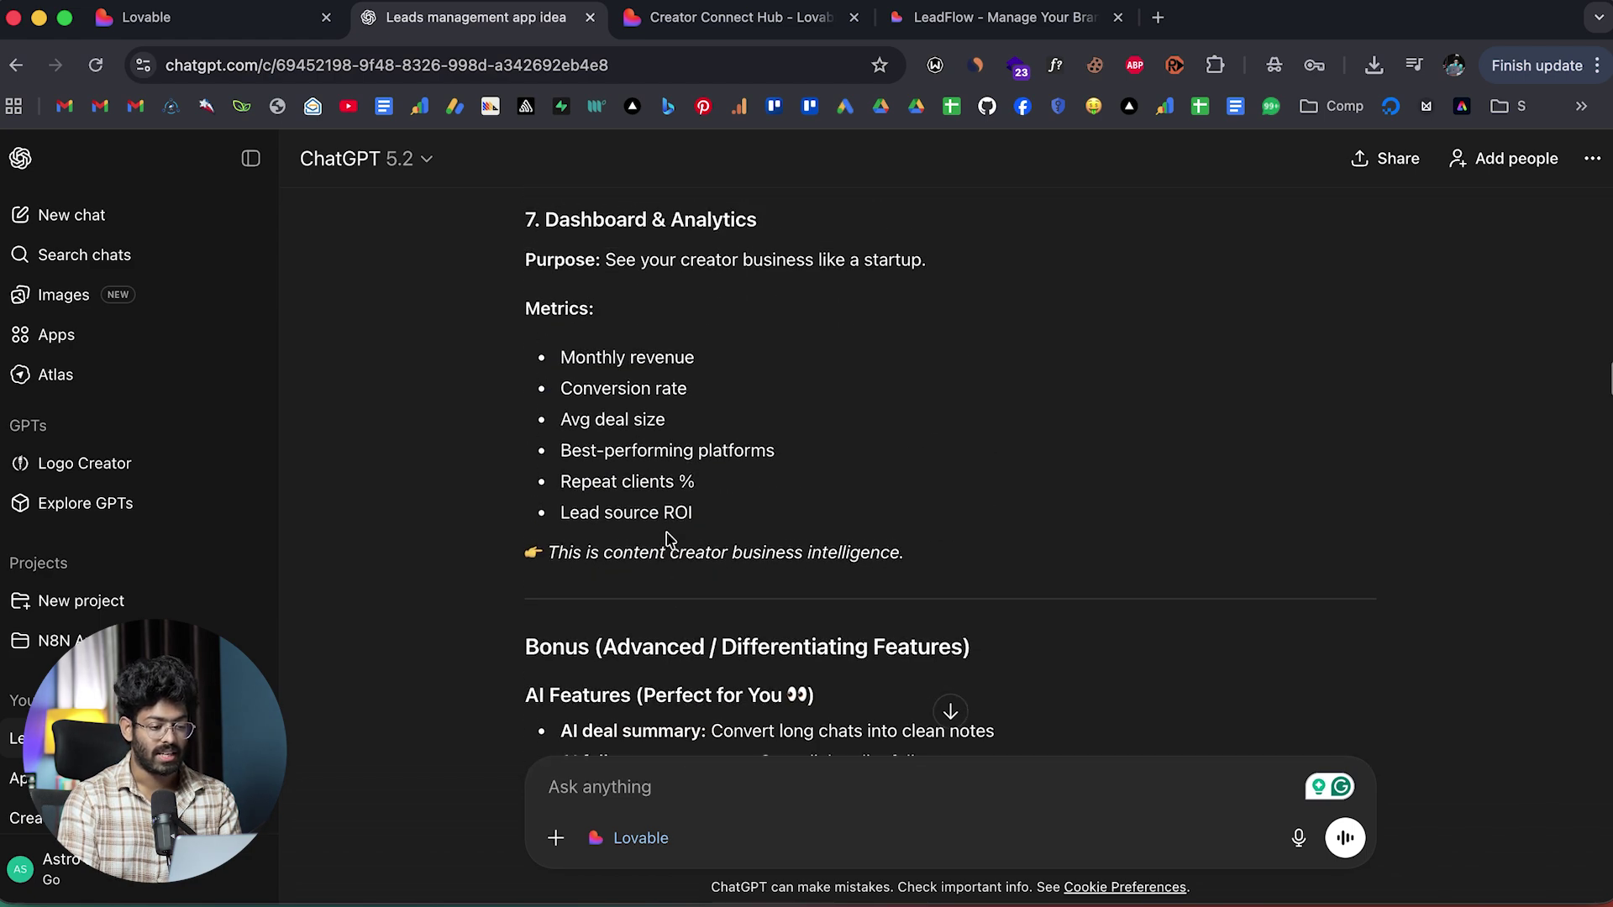
left_click(731, 17)
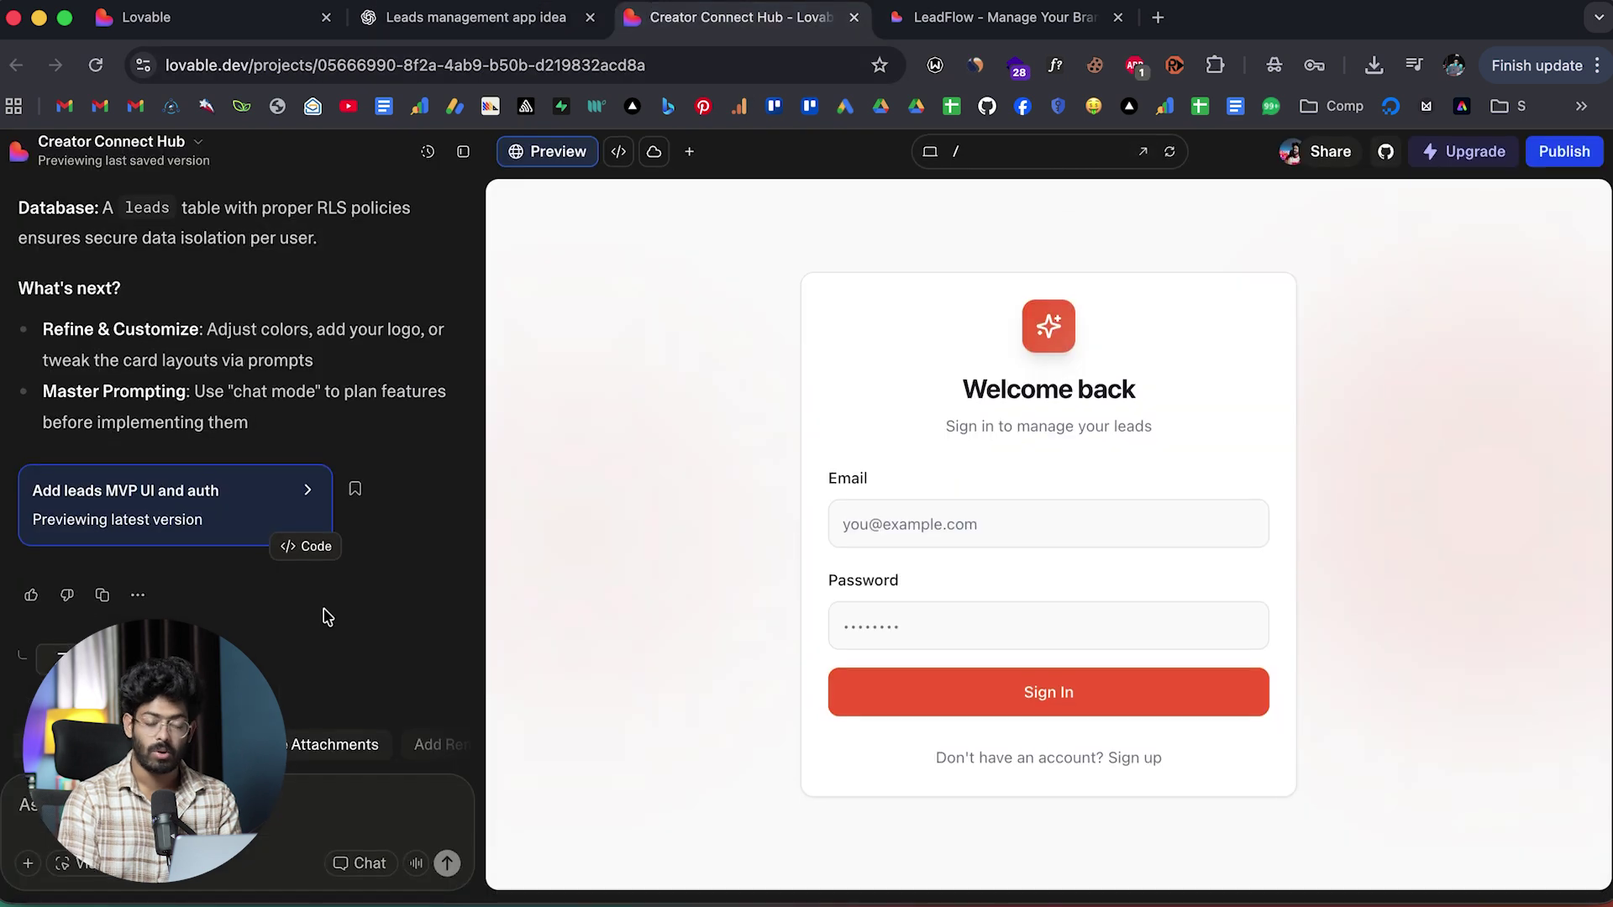
Review ChatGPT's Lovable reply, then return to the Creator Connect Hub project in Lovable.
left_click(538, 17)
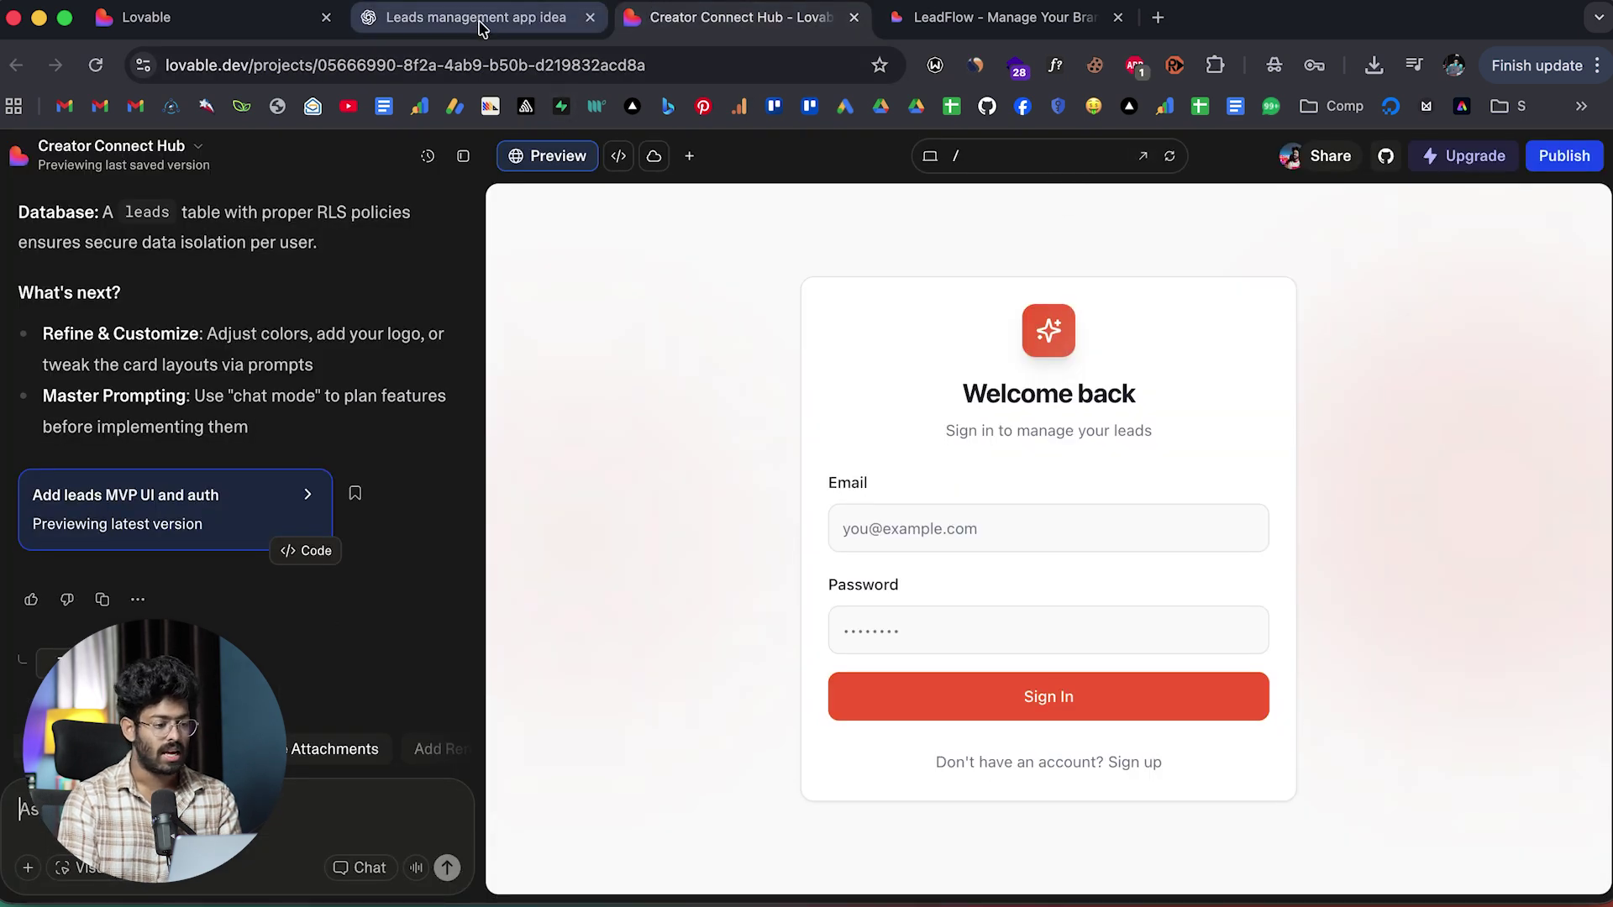
scroll(427, 388, "down", 1)
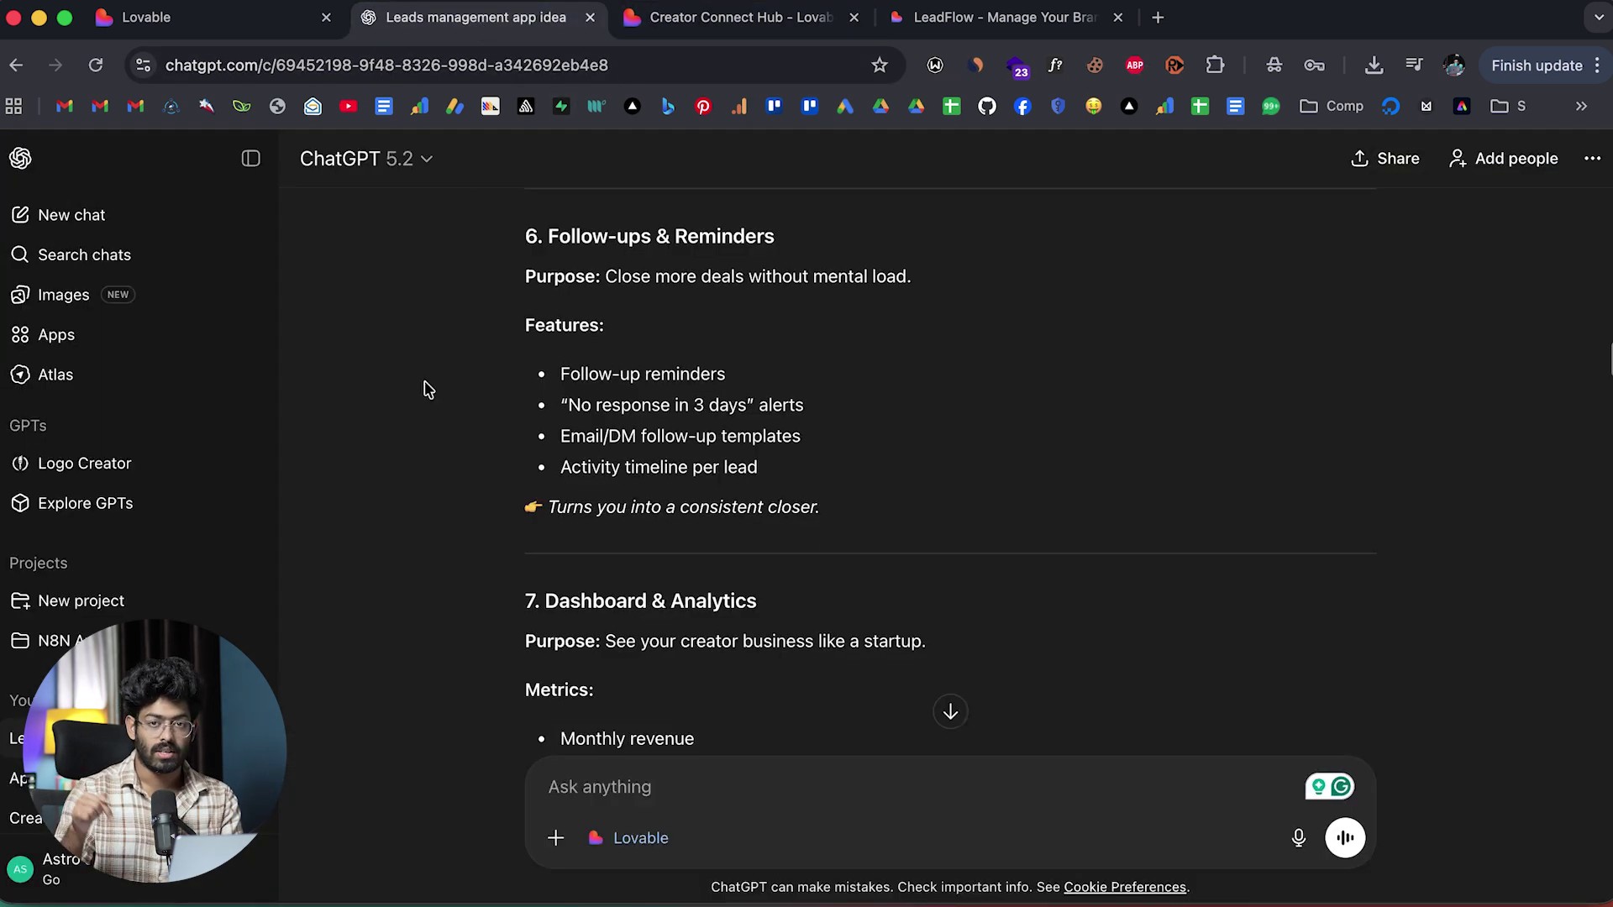
scroll(427, 388, "down", 20)
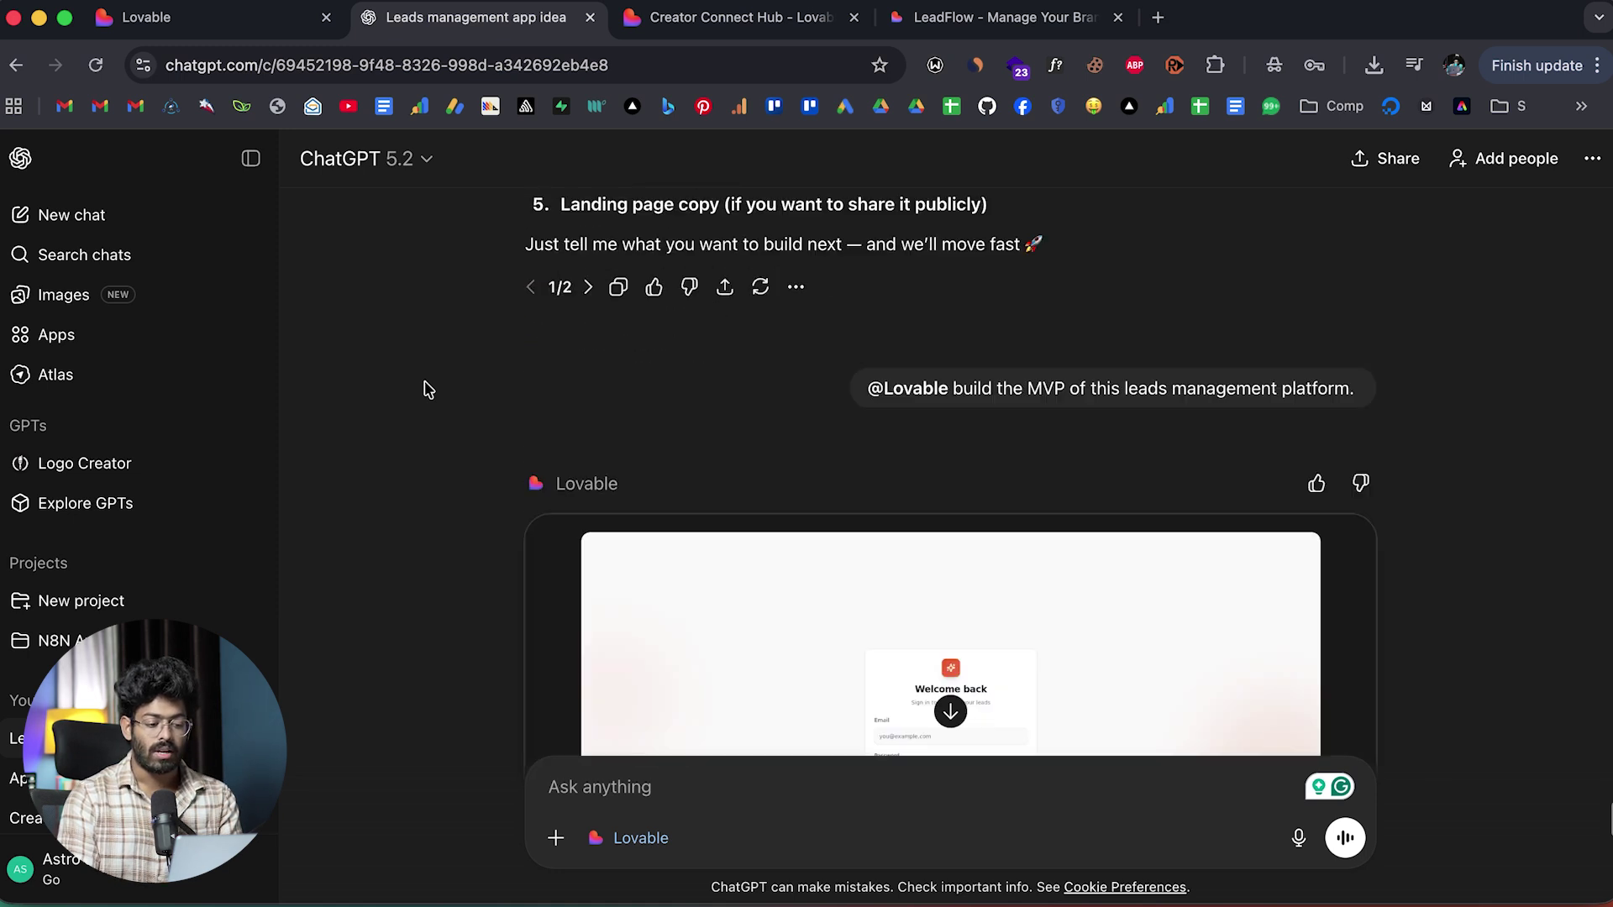
scroll(426, 388, "down", 5)
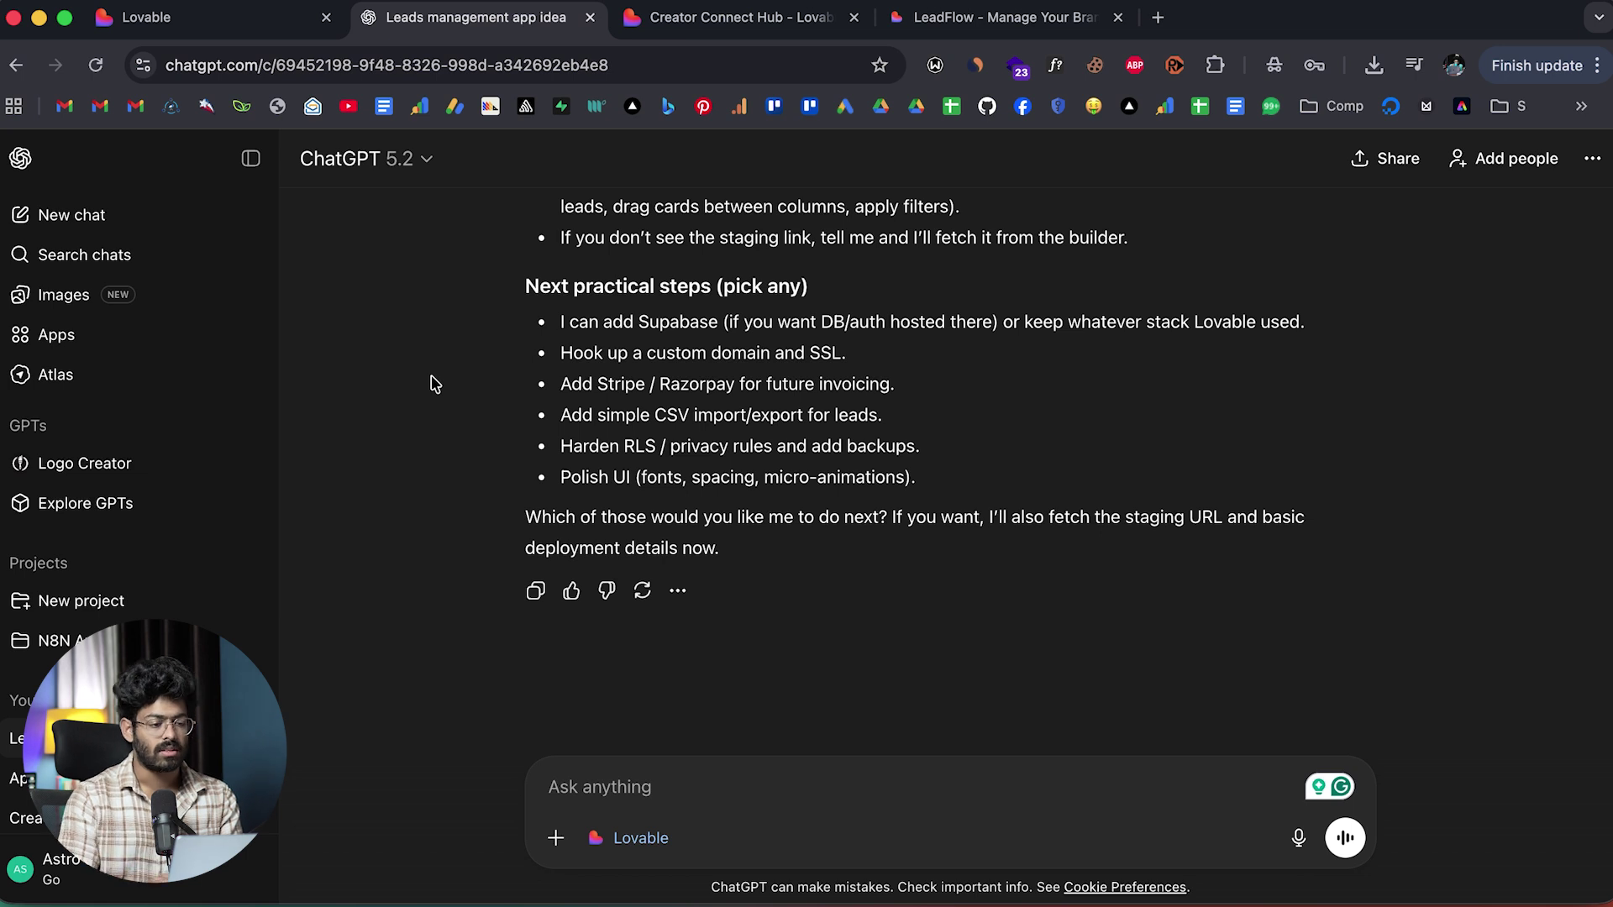
left_click(661, 32)
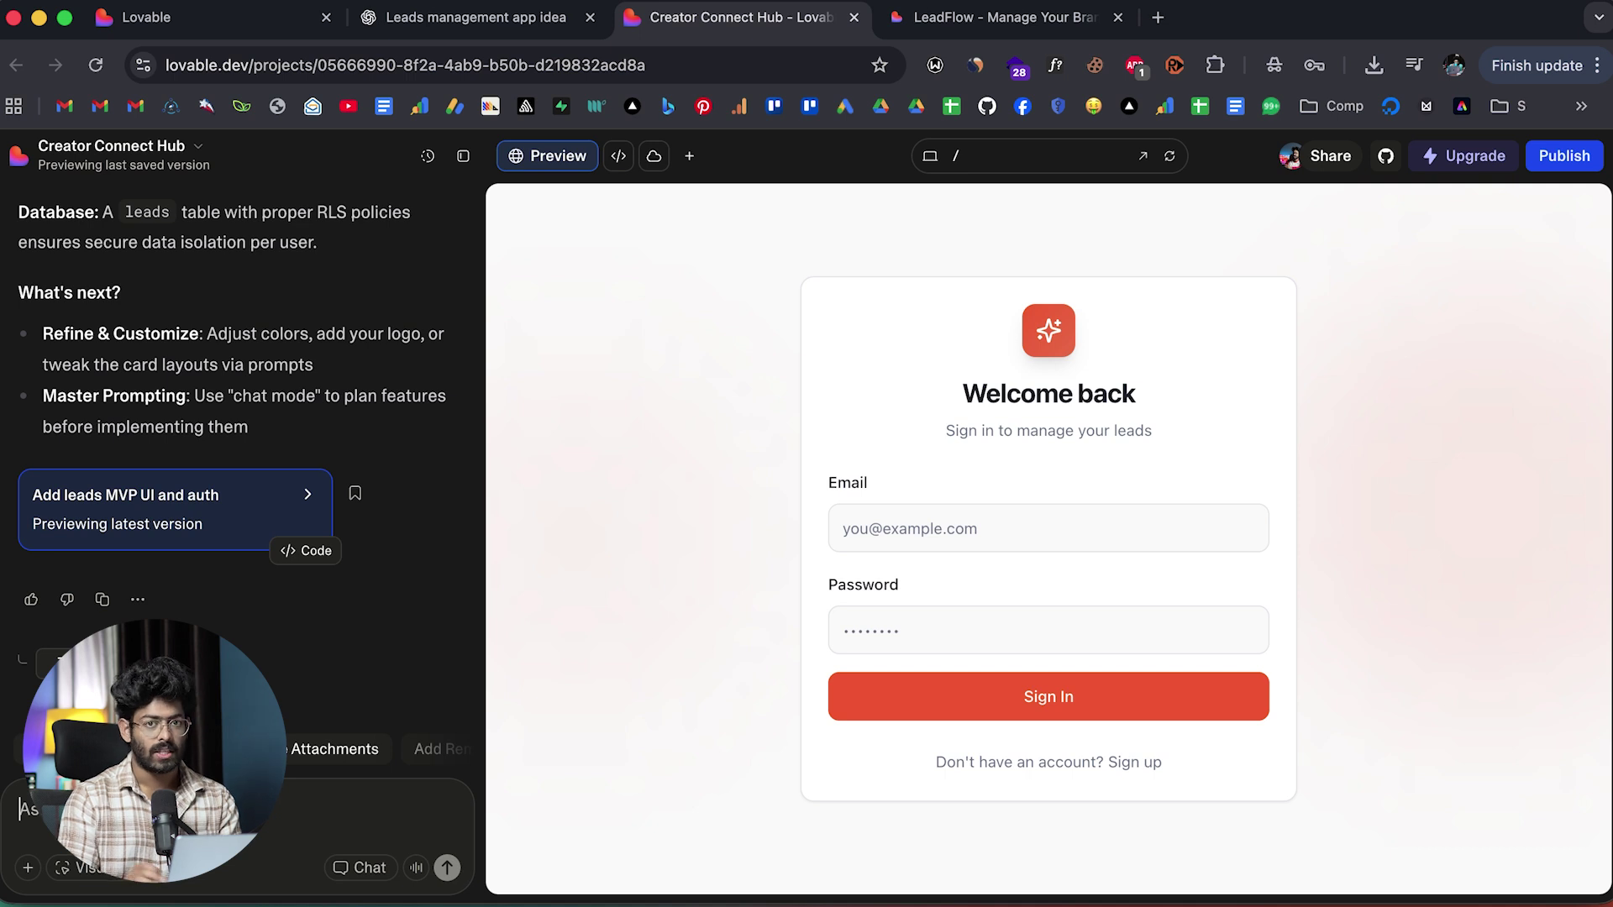
left_click(475, 17)
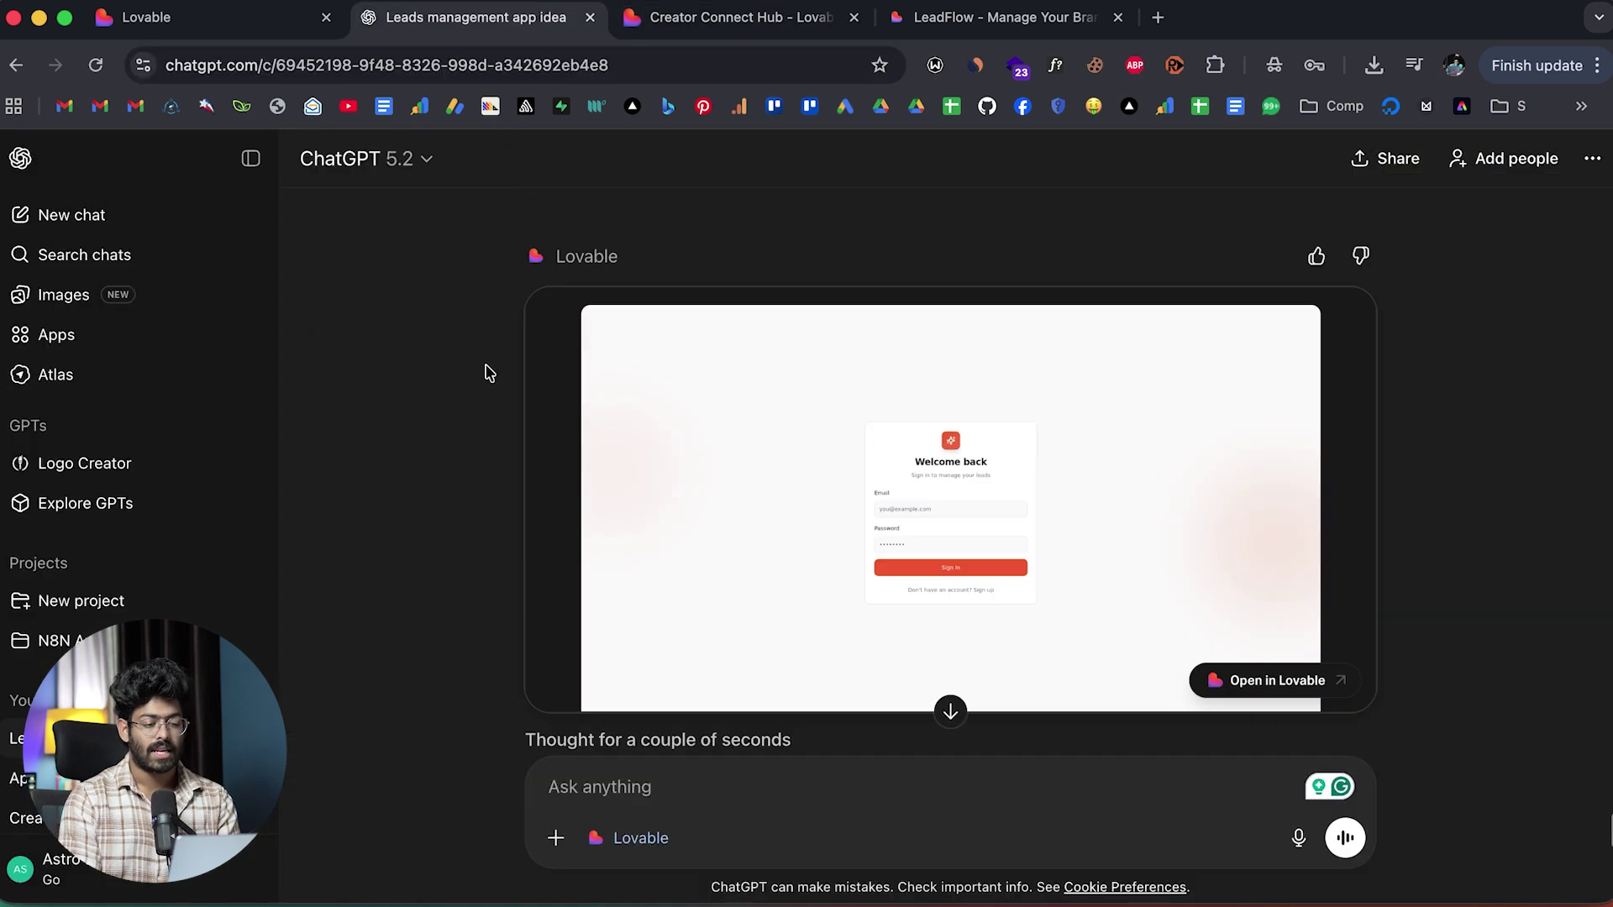
scroll(487, 371, "down", 15)
scroll(630, 334, "down", 20)
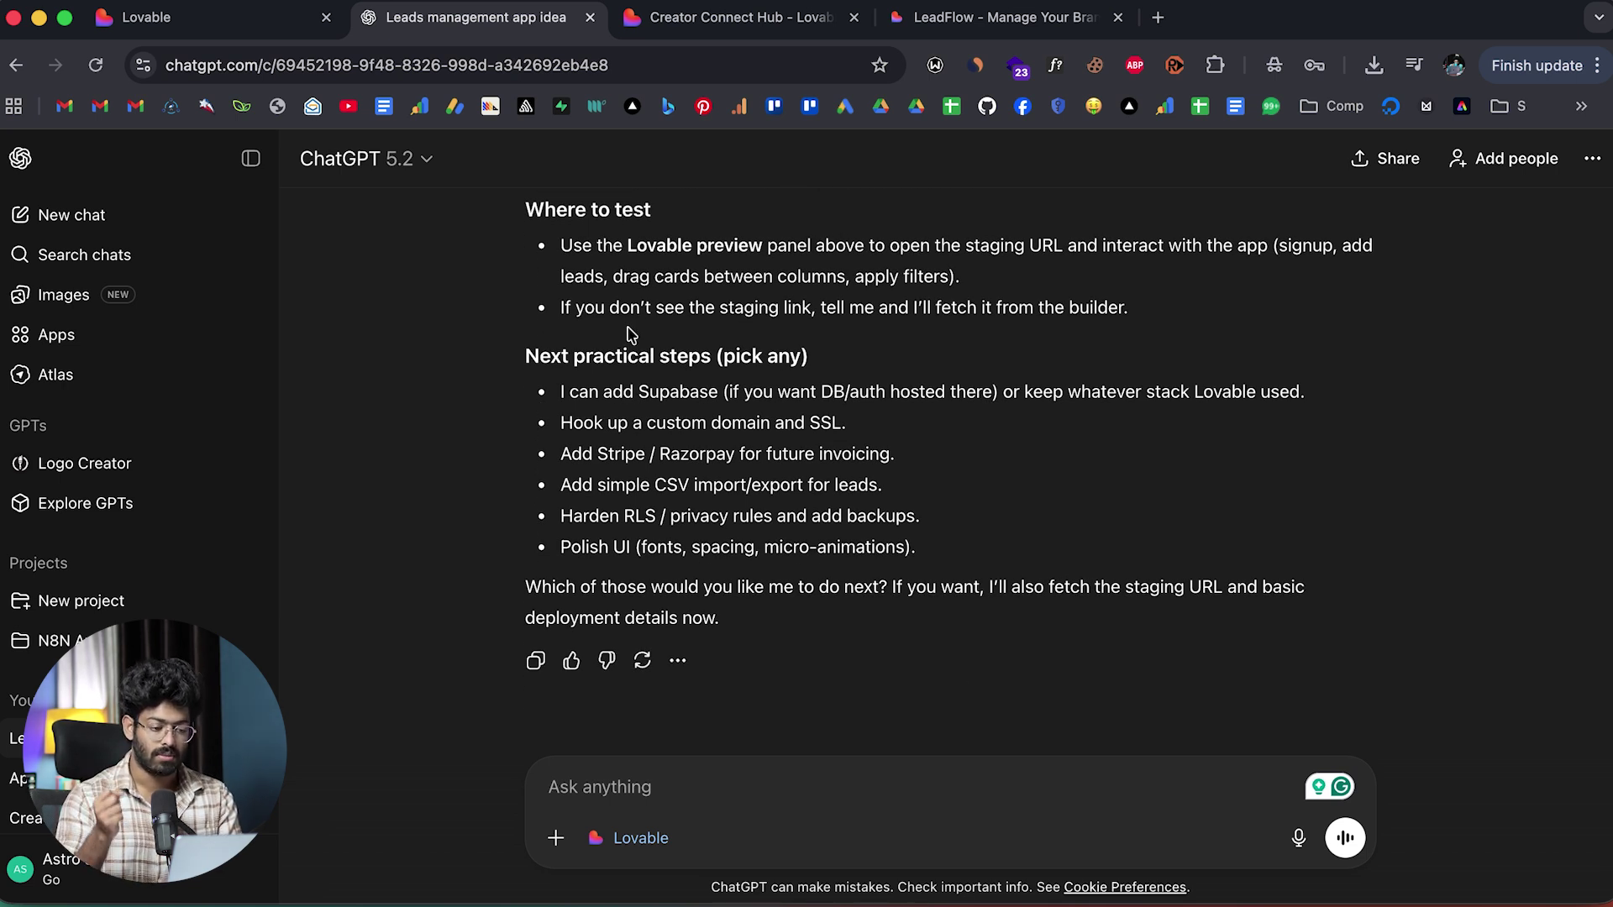
scroll(672, 319, "up", 10)
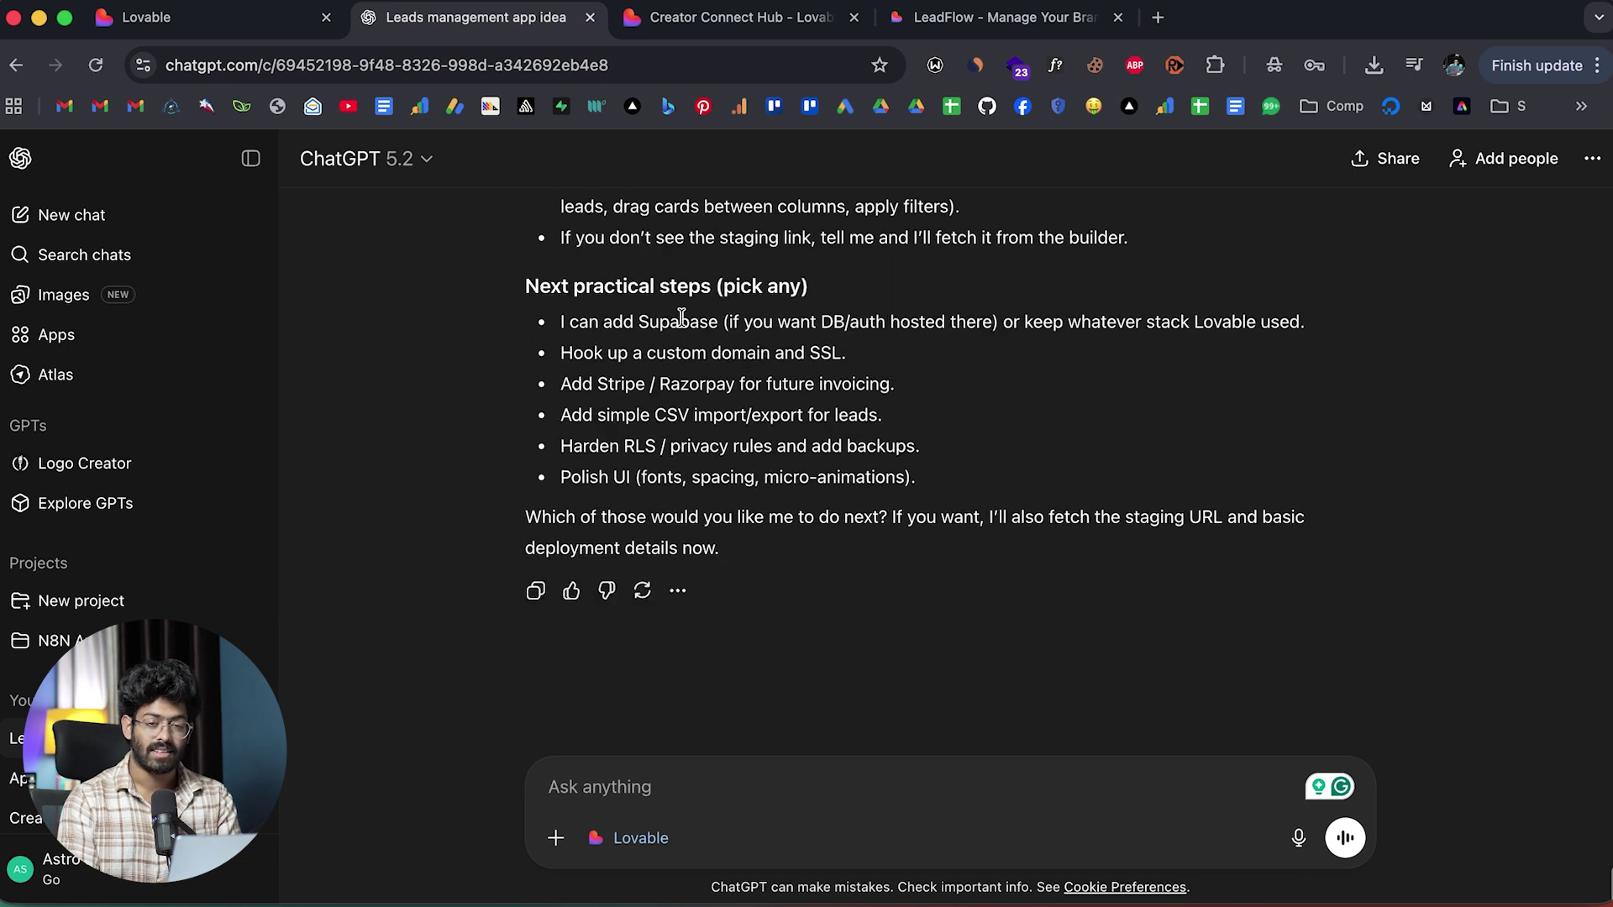
key("ctrl+Tab")
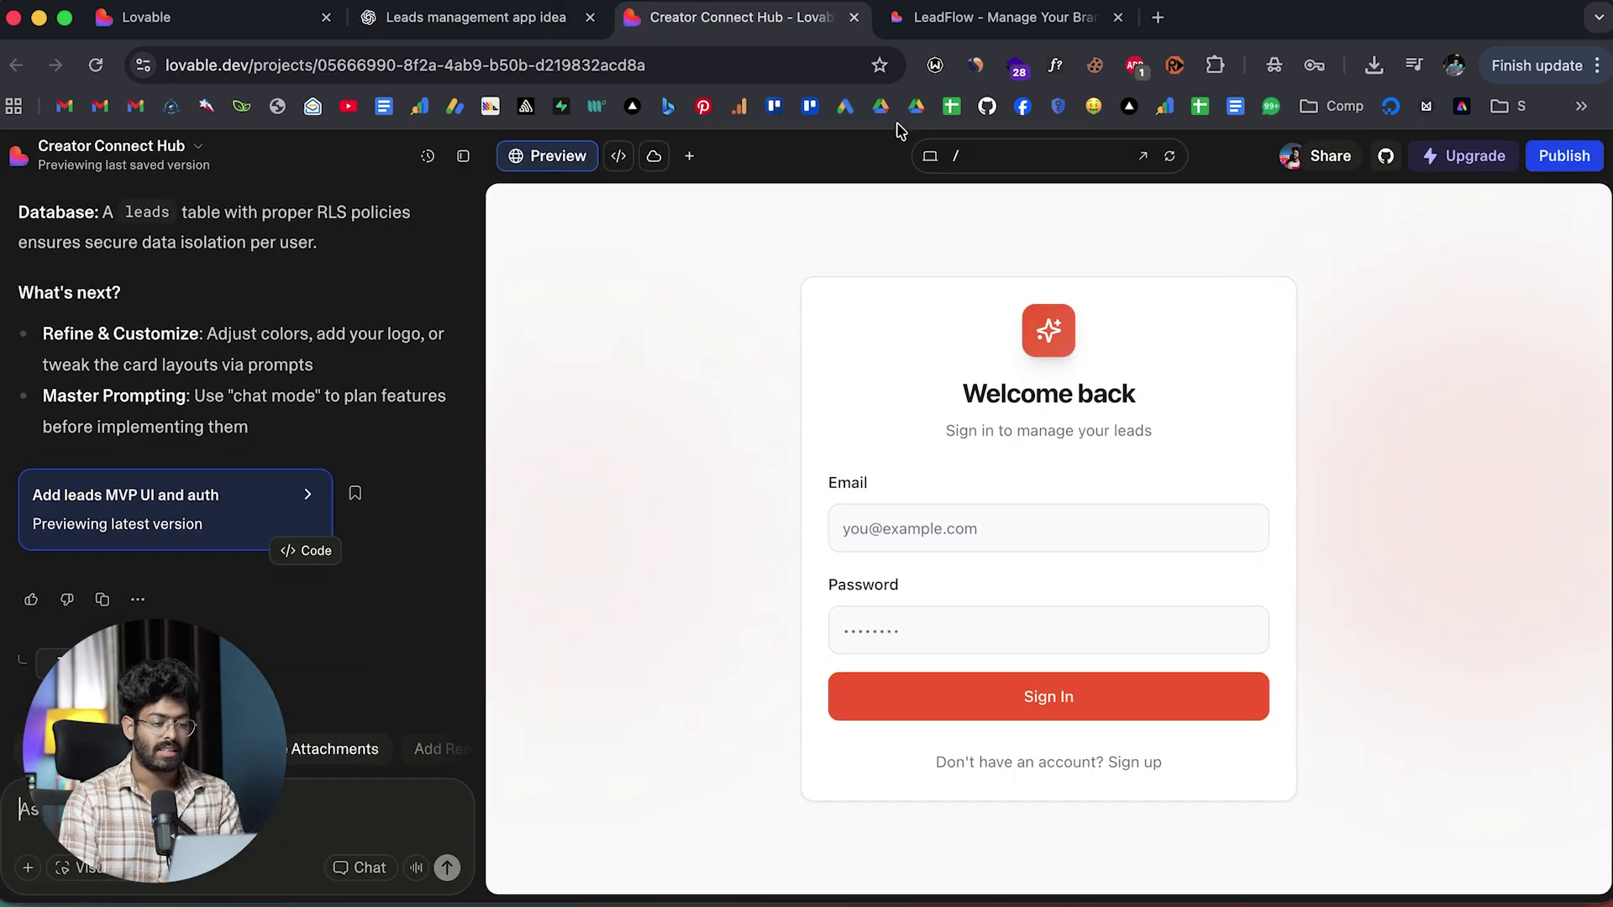
Send Lovable the 'Add Reminder System' suggestion for email reminders and stale-lead follow-ups.
left_click(948, 18)
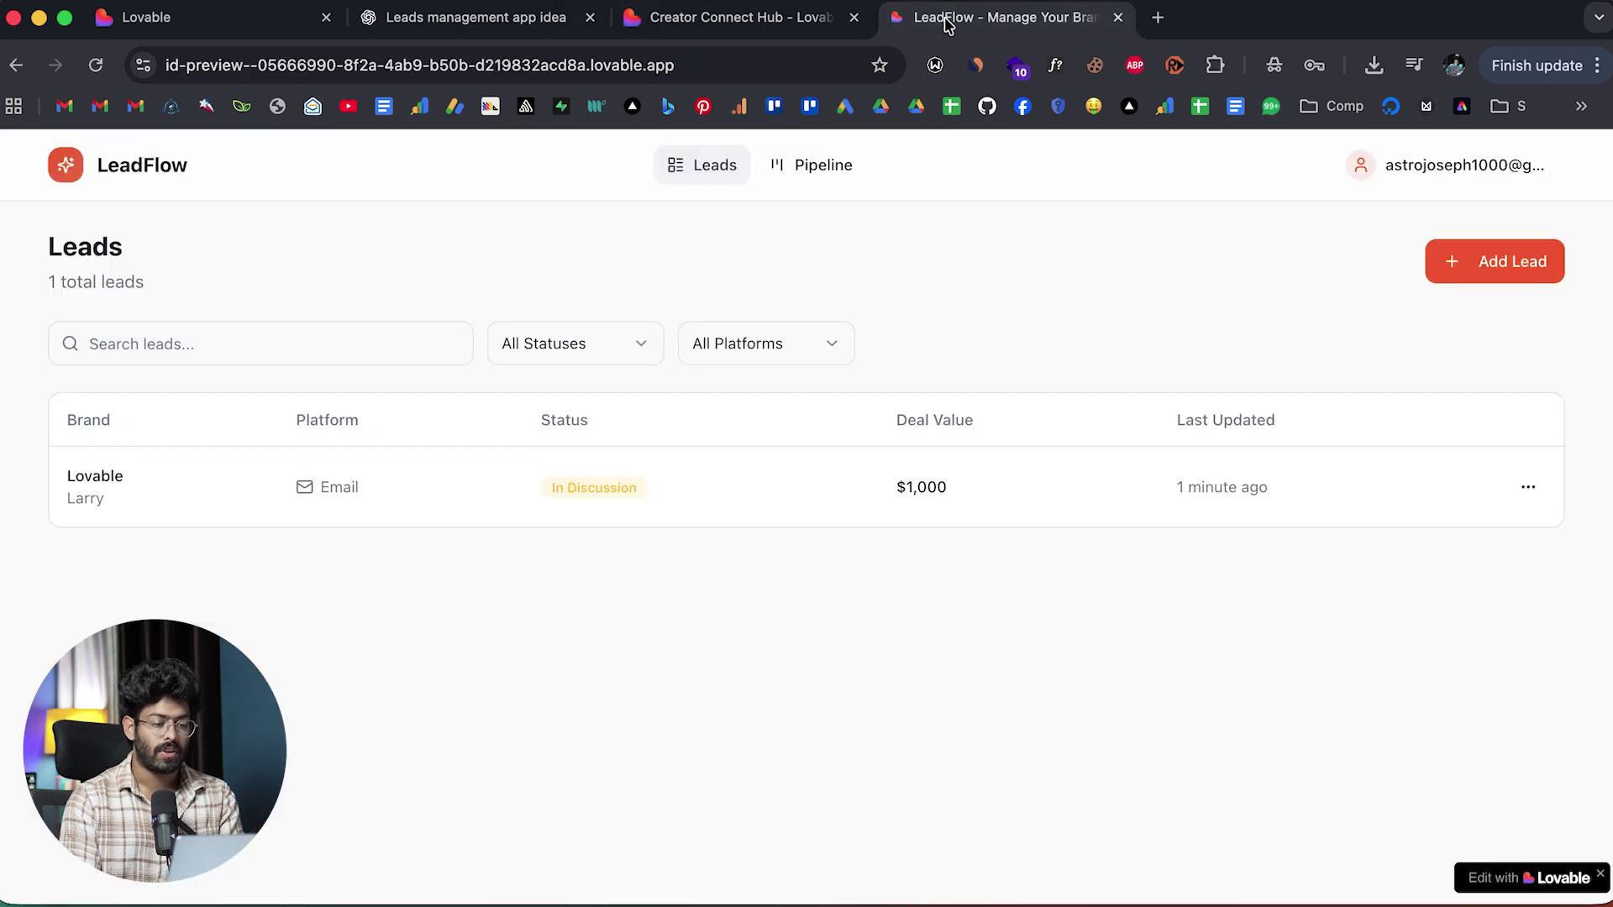
left_click(756, 18)
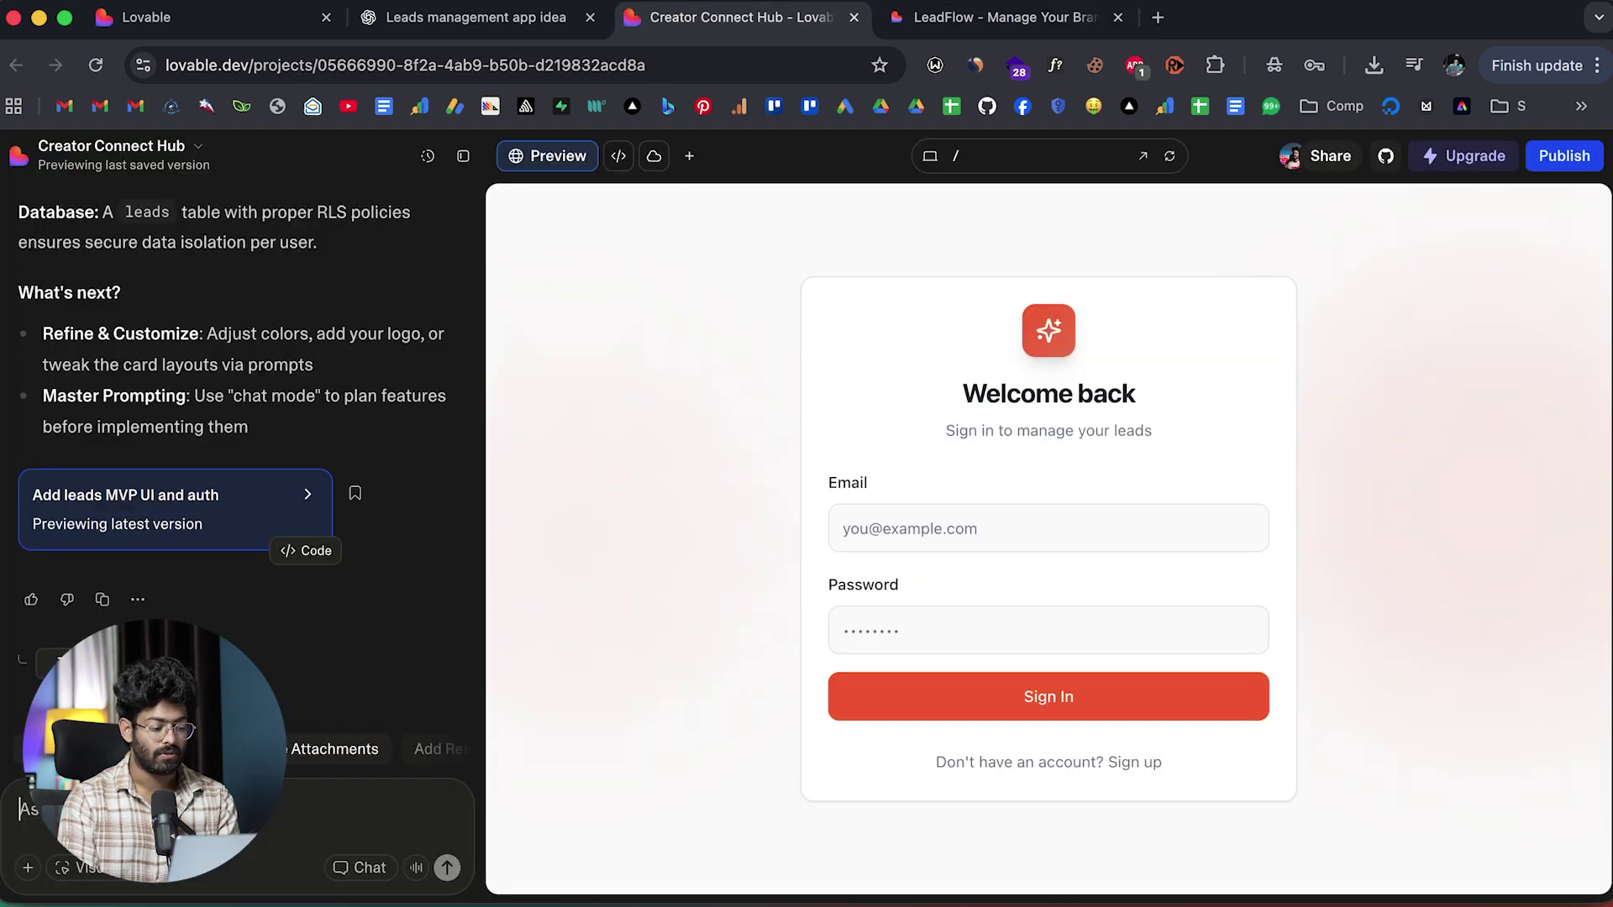
scroll(93, 756, "right", 5)
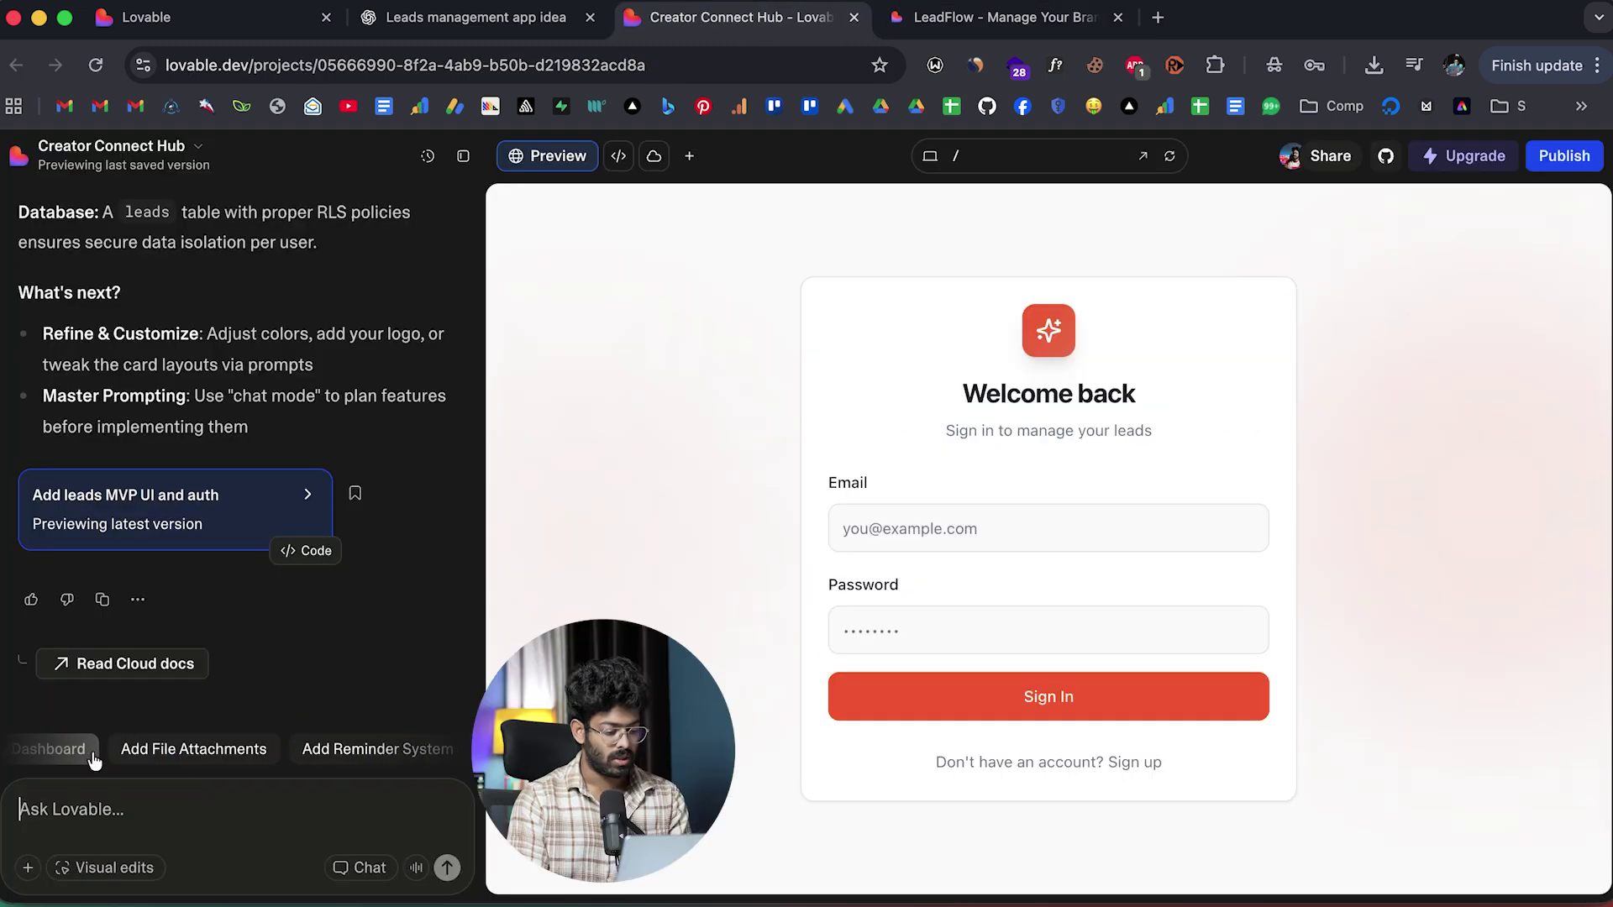
scroll(94, 756, "left", 3)
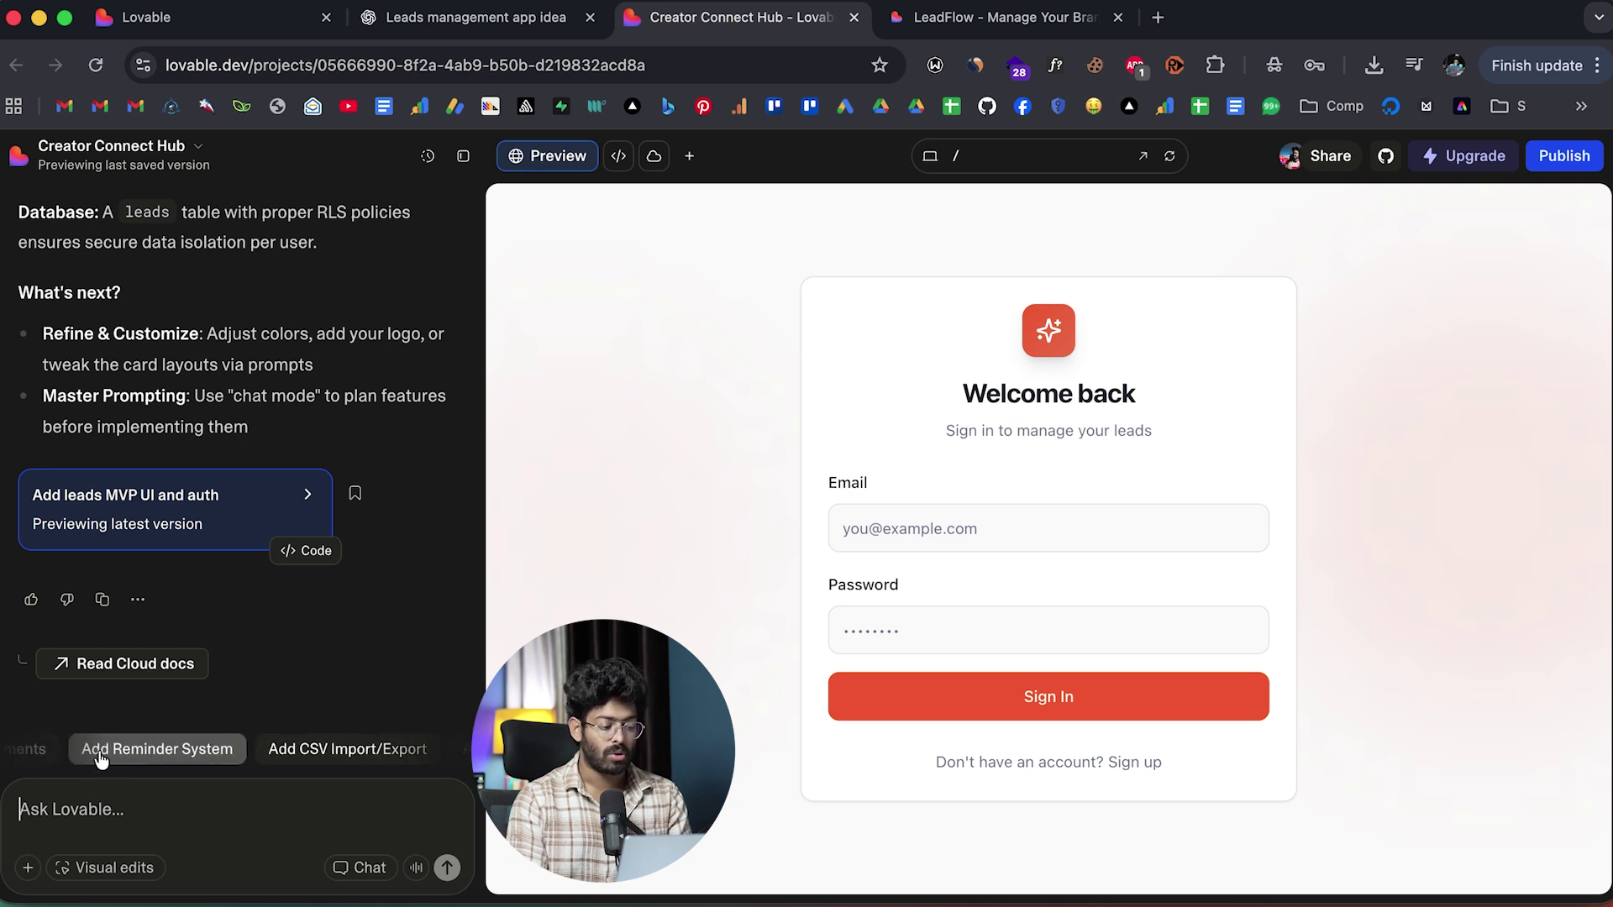
left_click(163, 749)
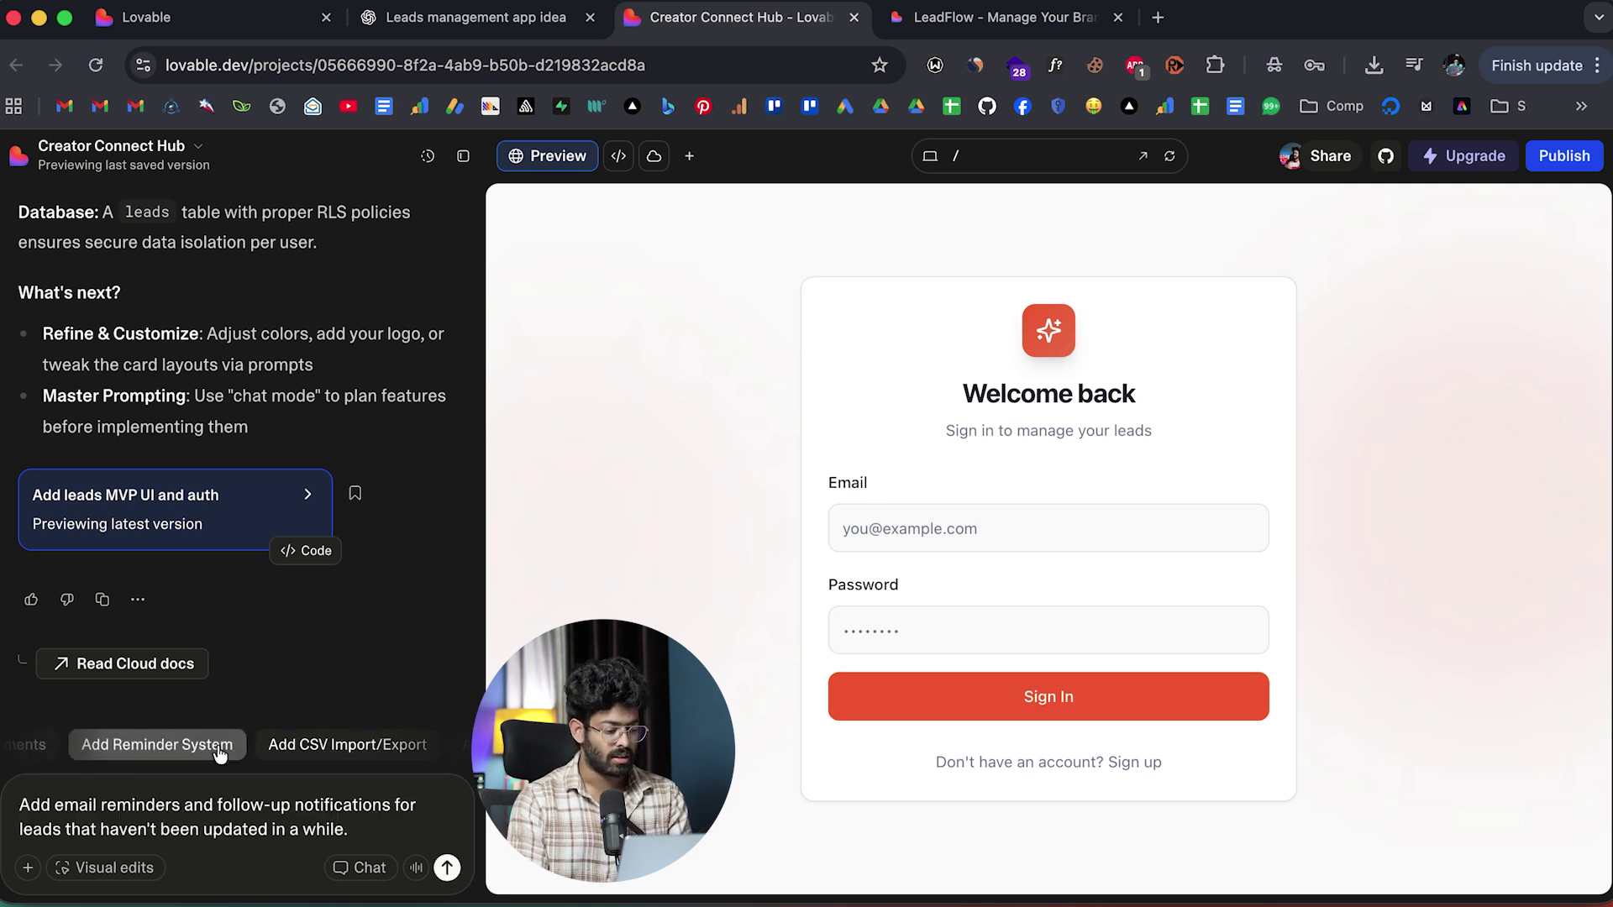
left_click(446, 868)
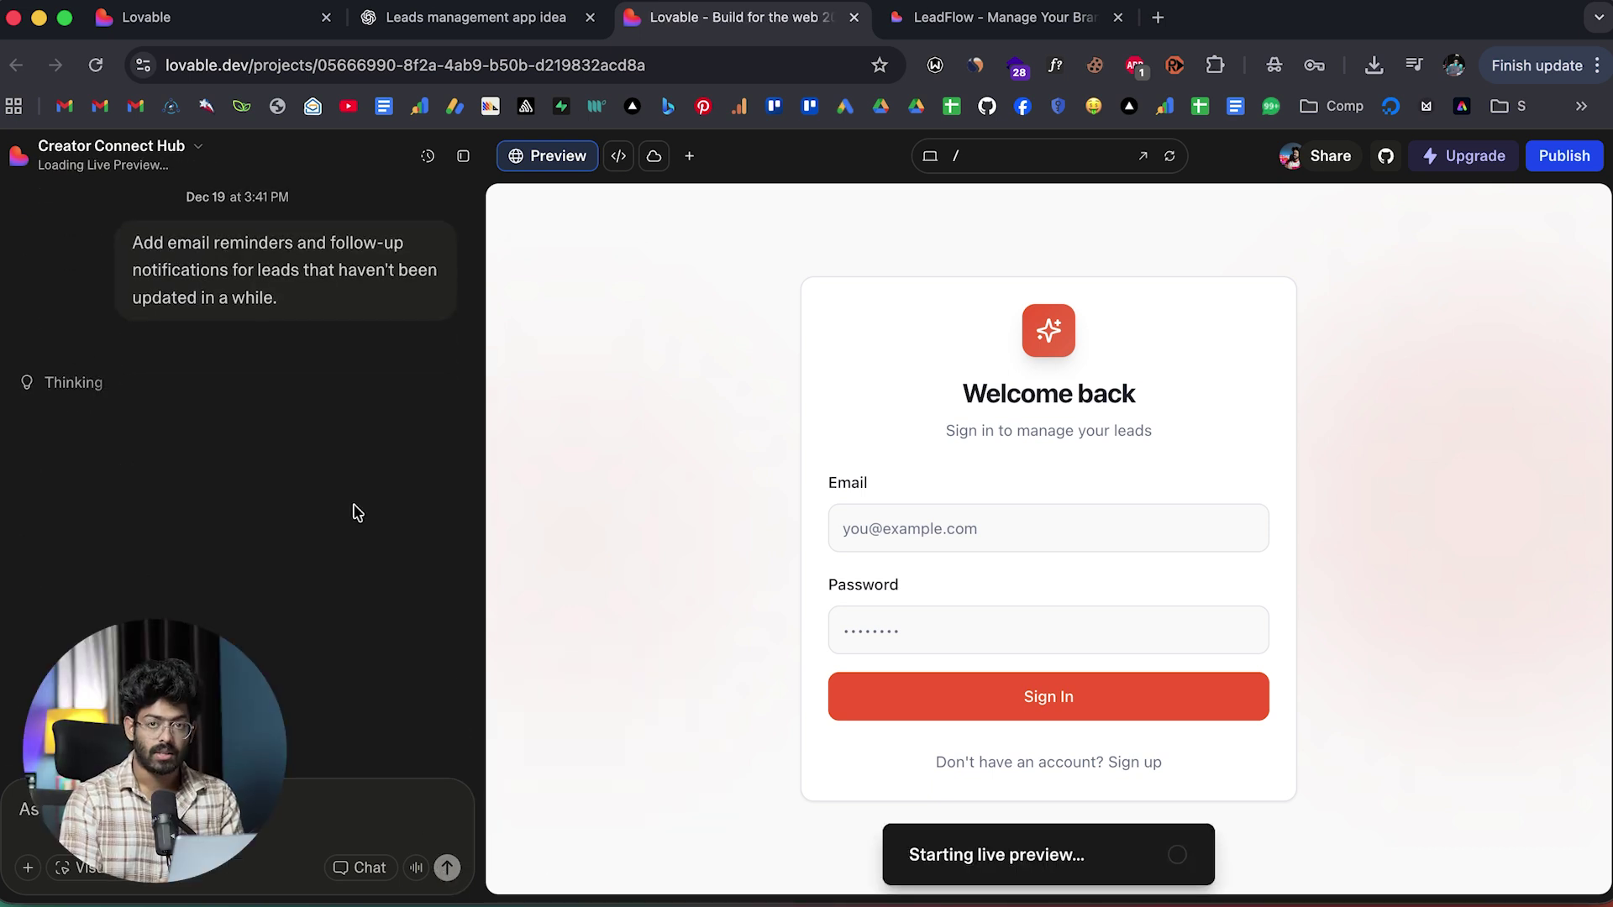
Open the leads table in the Cloud database to inspect the single Lovable record, then check the LeadFlow app.
left_click(653, 158)
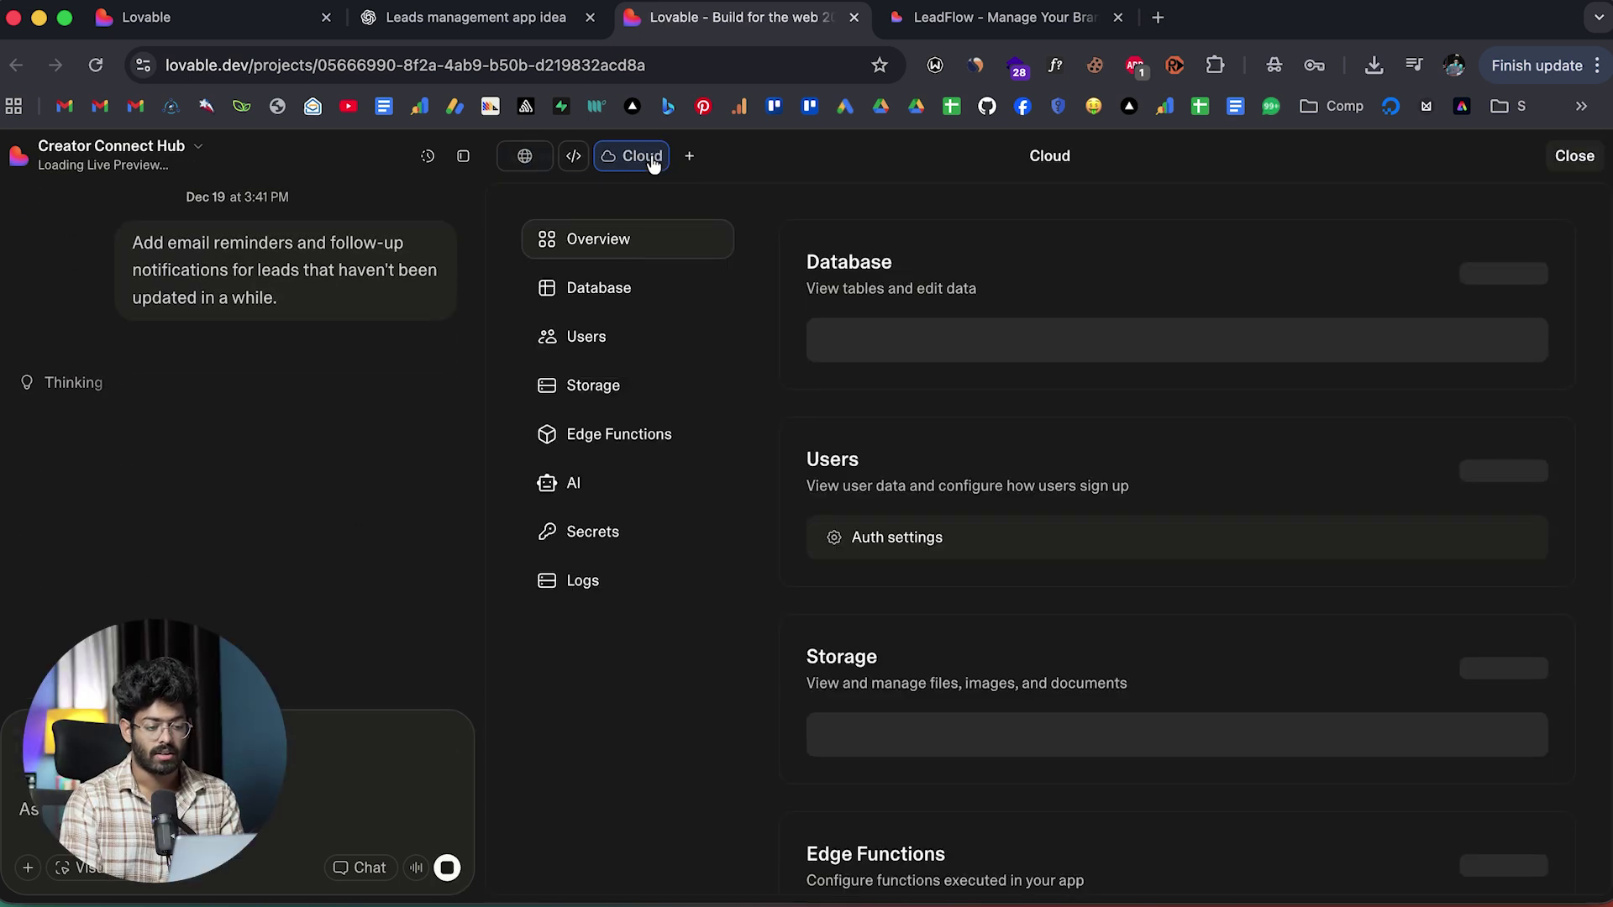
scroll(962, 447, "down", 5)
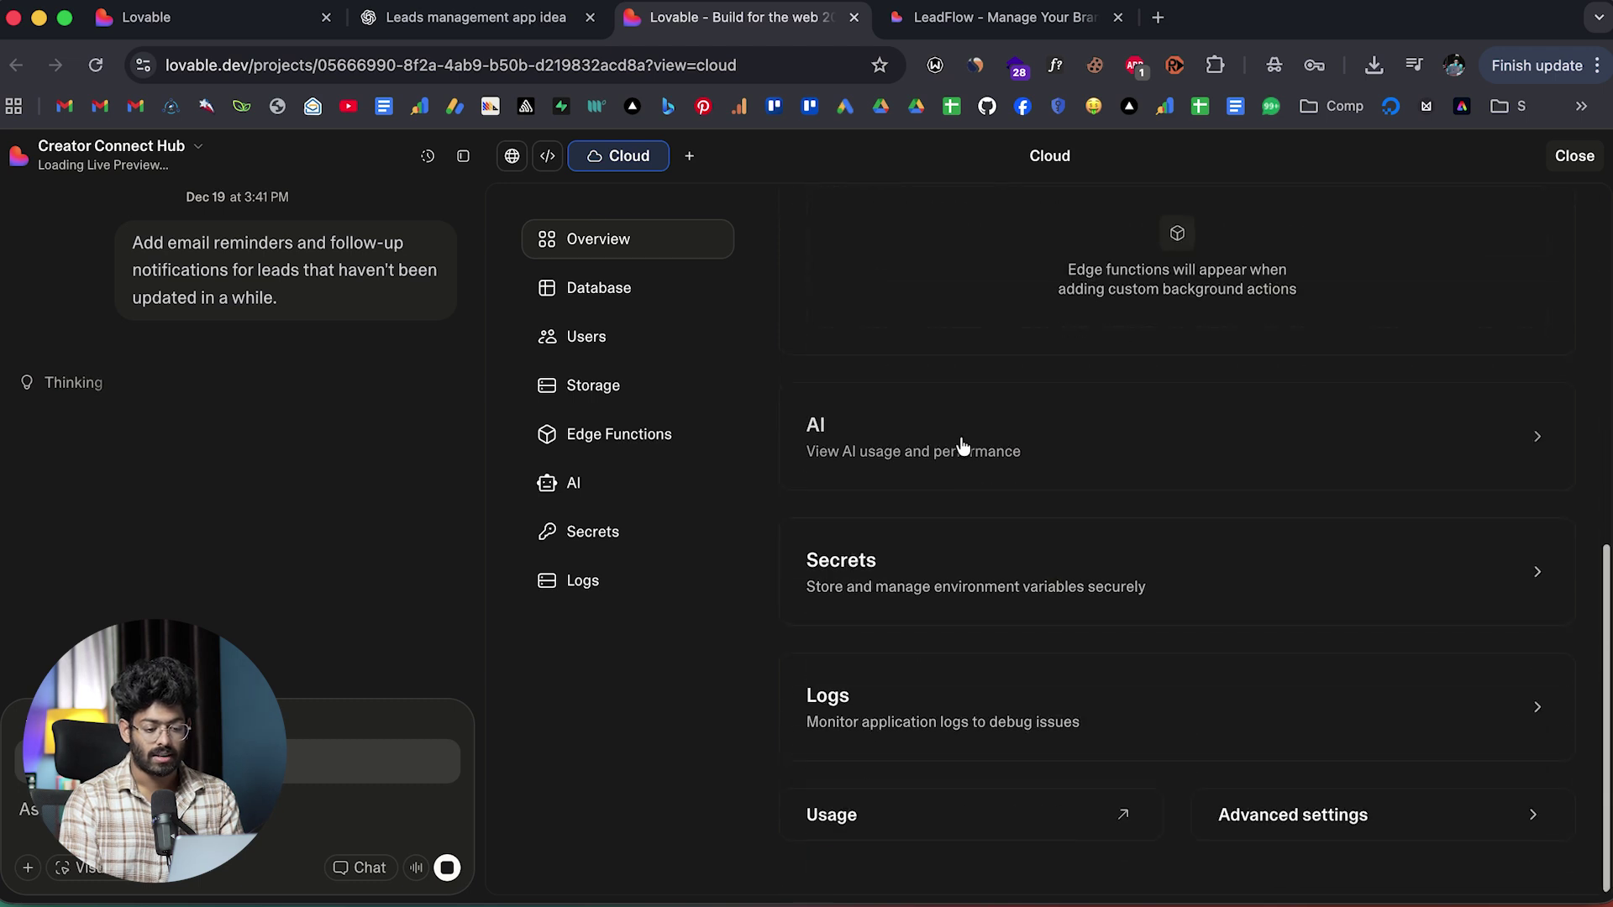
scroll(962, 448, "up", 5)
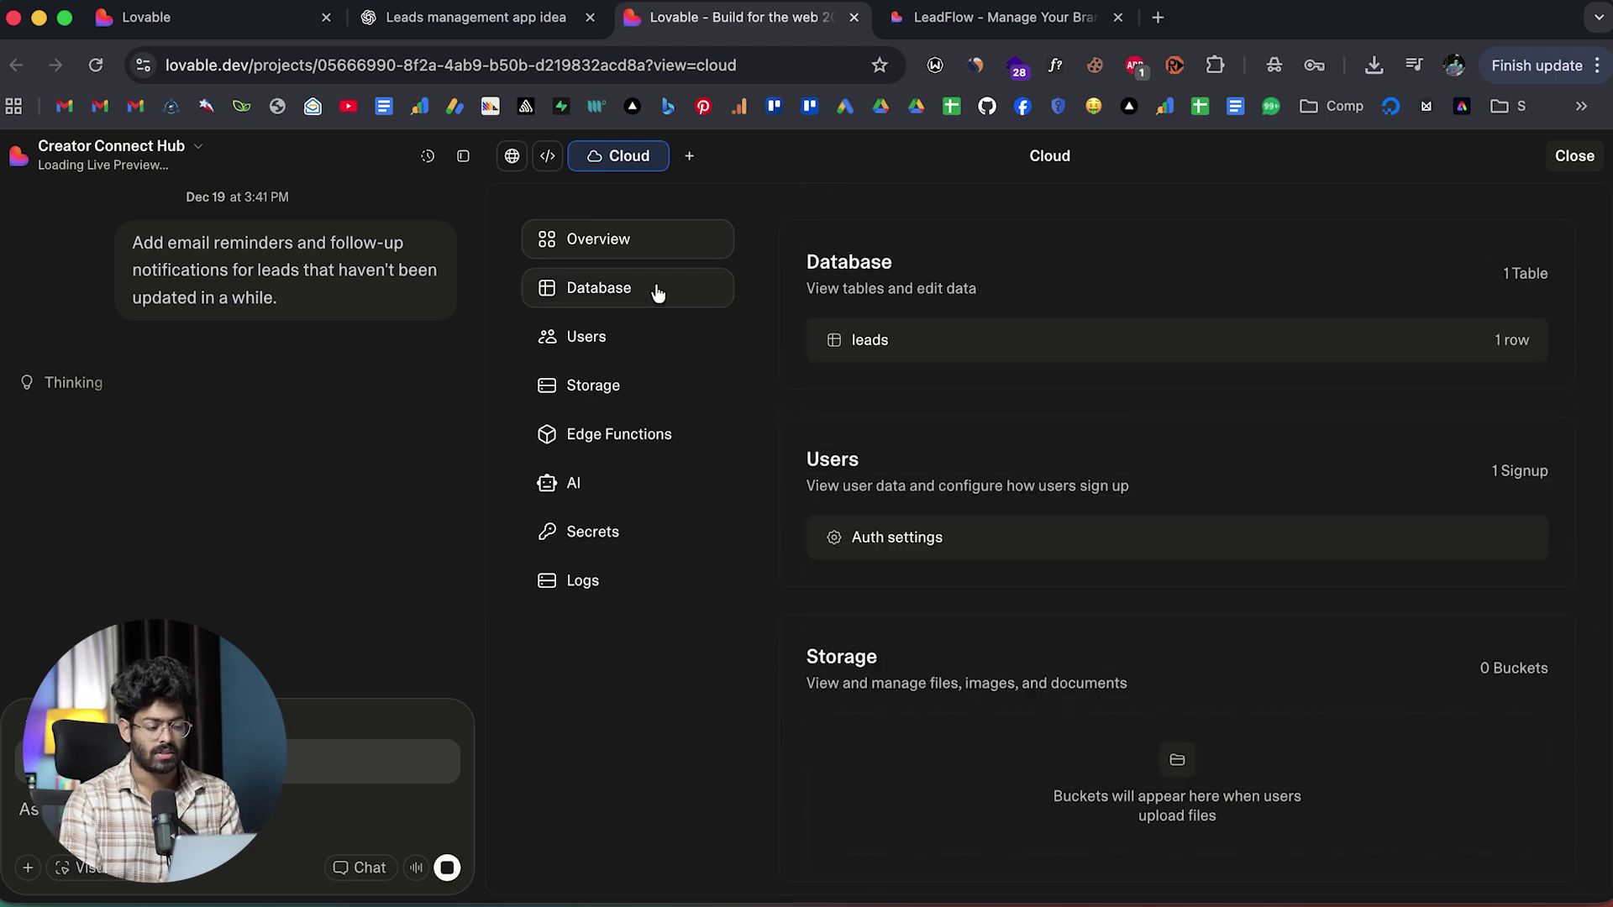
left_click(624, 291)
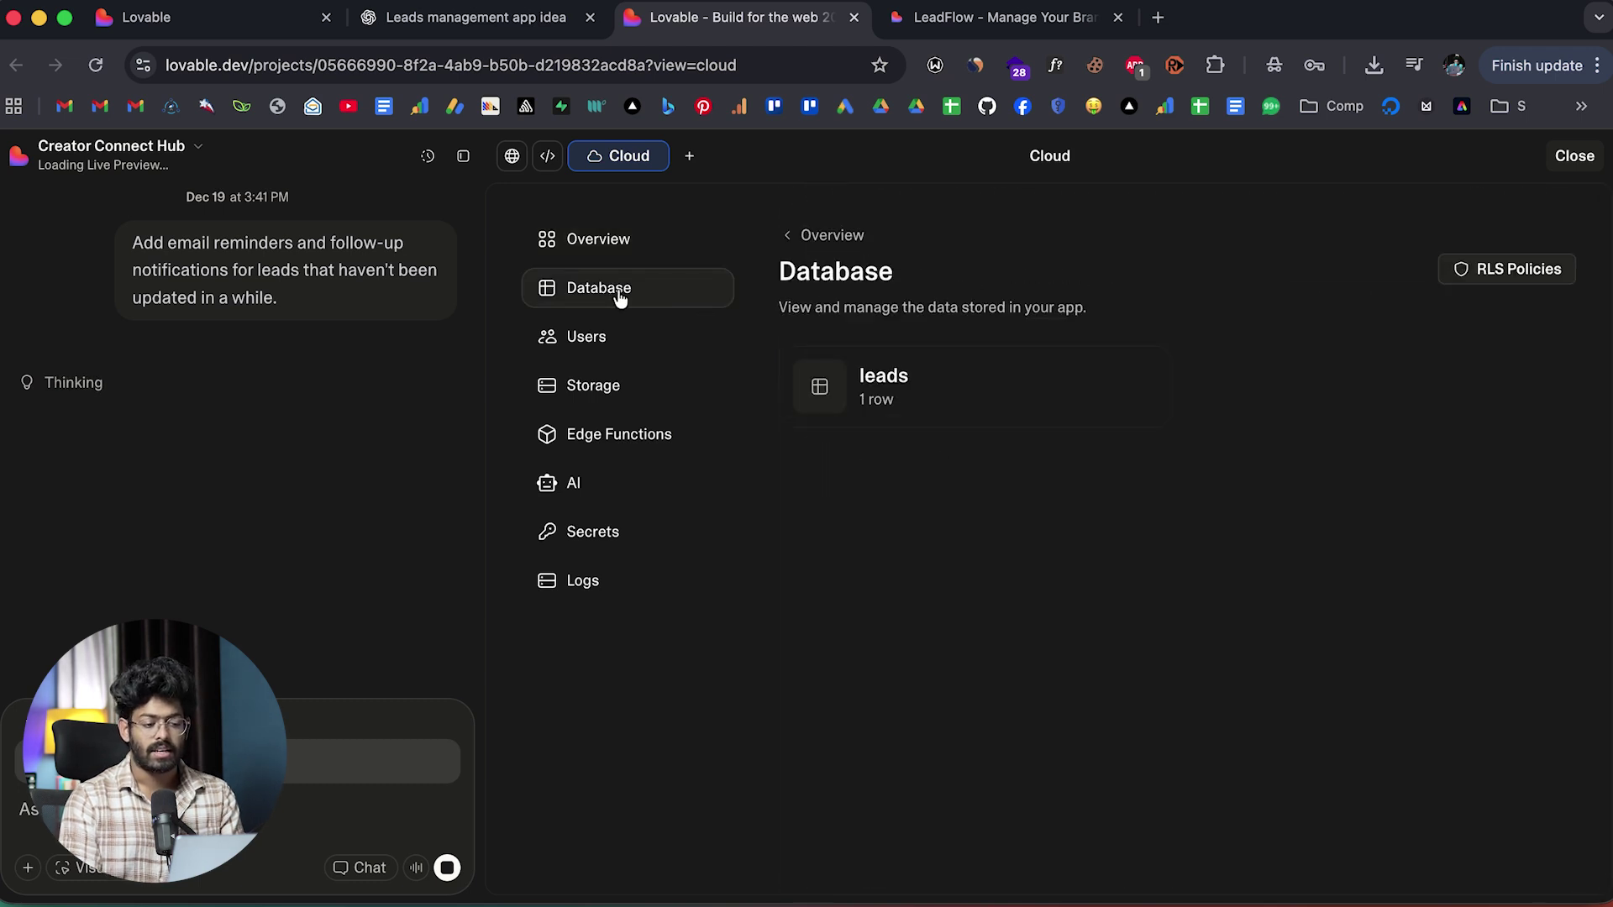
left_click(862, 383)
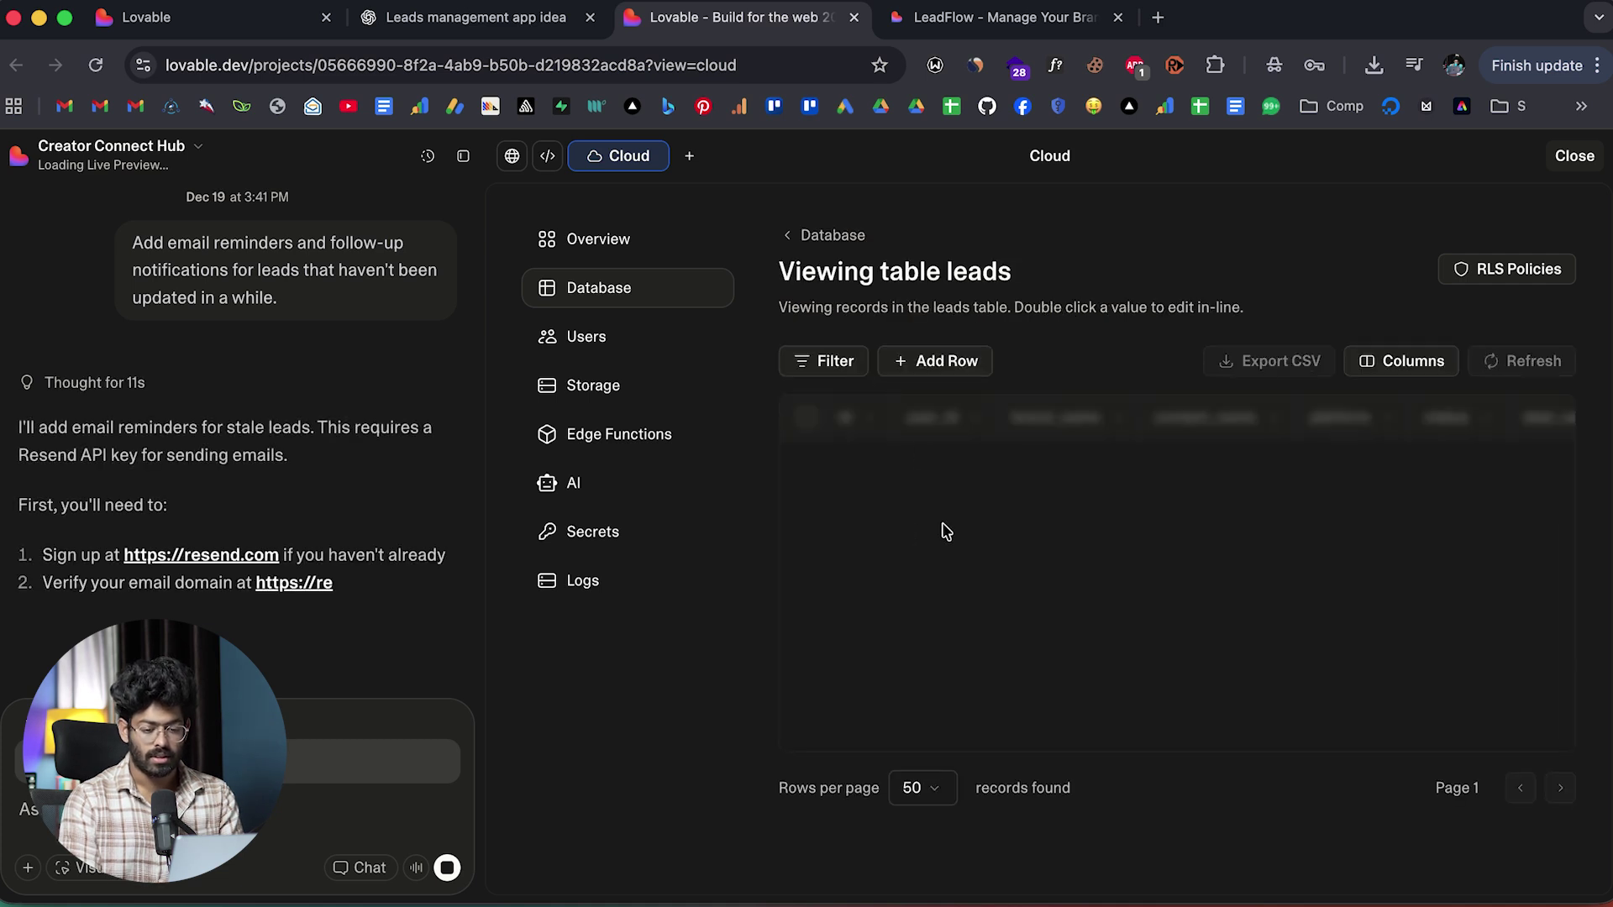
scroll(1098, 485, "right", 5)
scroll(1098, 485, "right", 4)
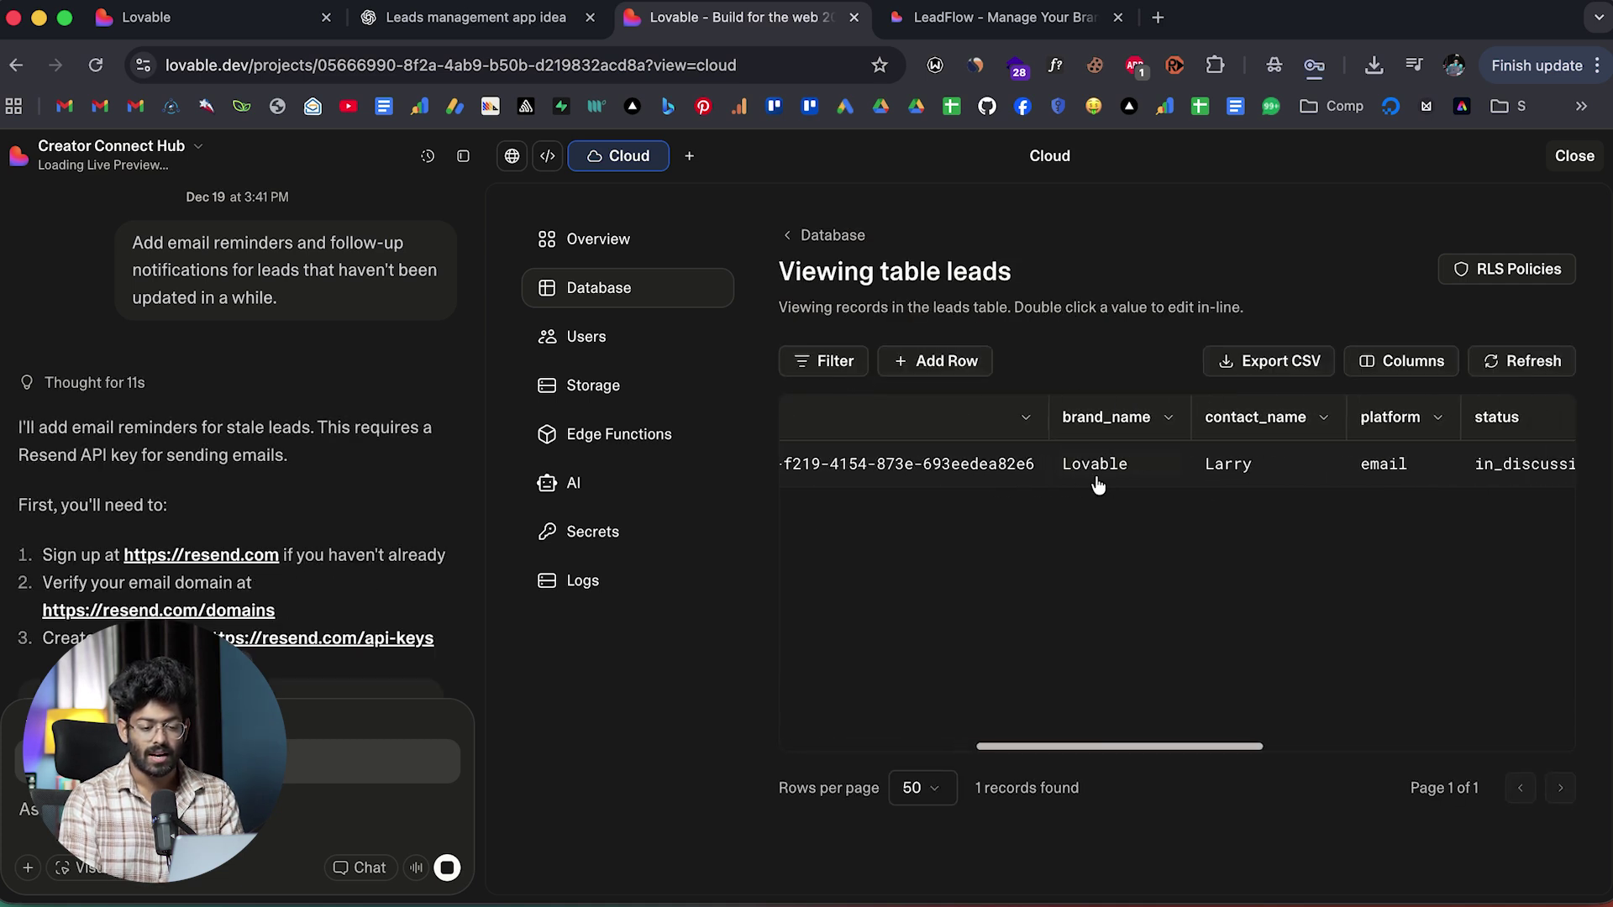
left_click(999, 17)
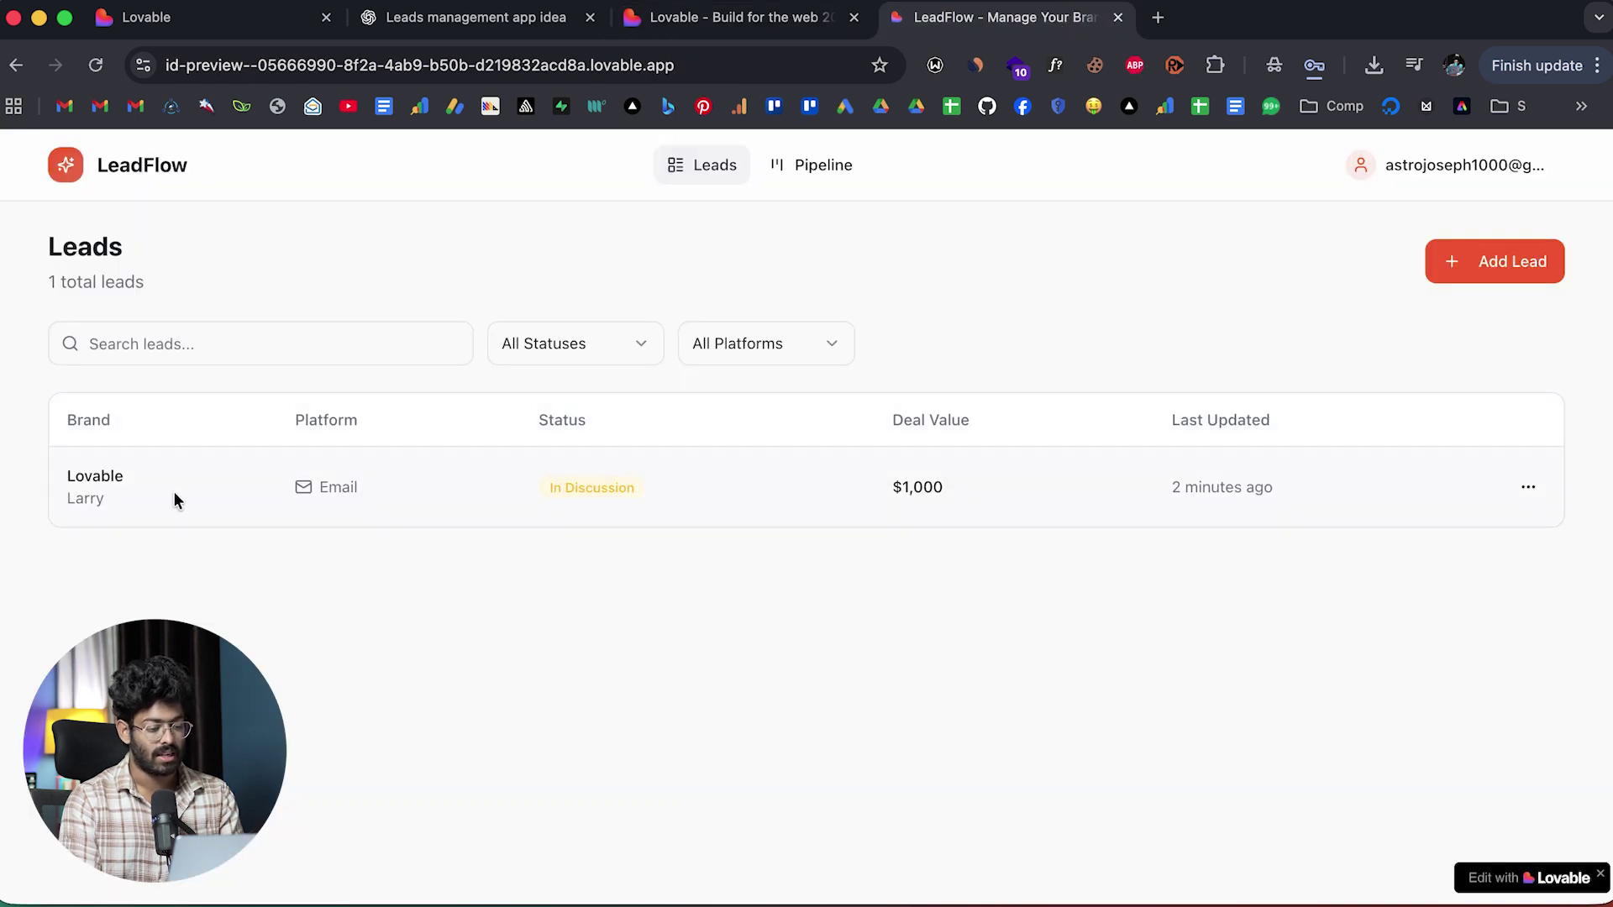
Return to Lovable to read the reply requesting a RESEND_API_KEY secret.
left_click(702, 20)
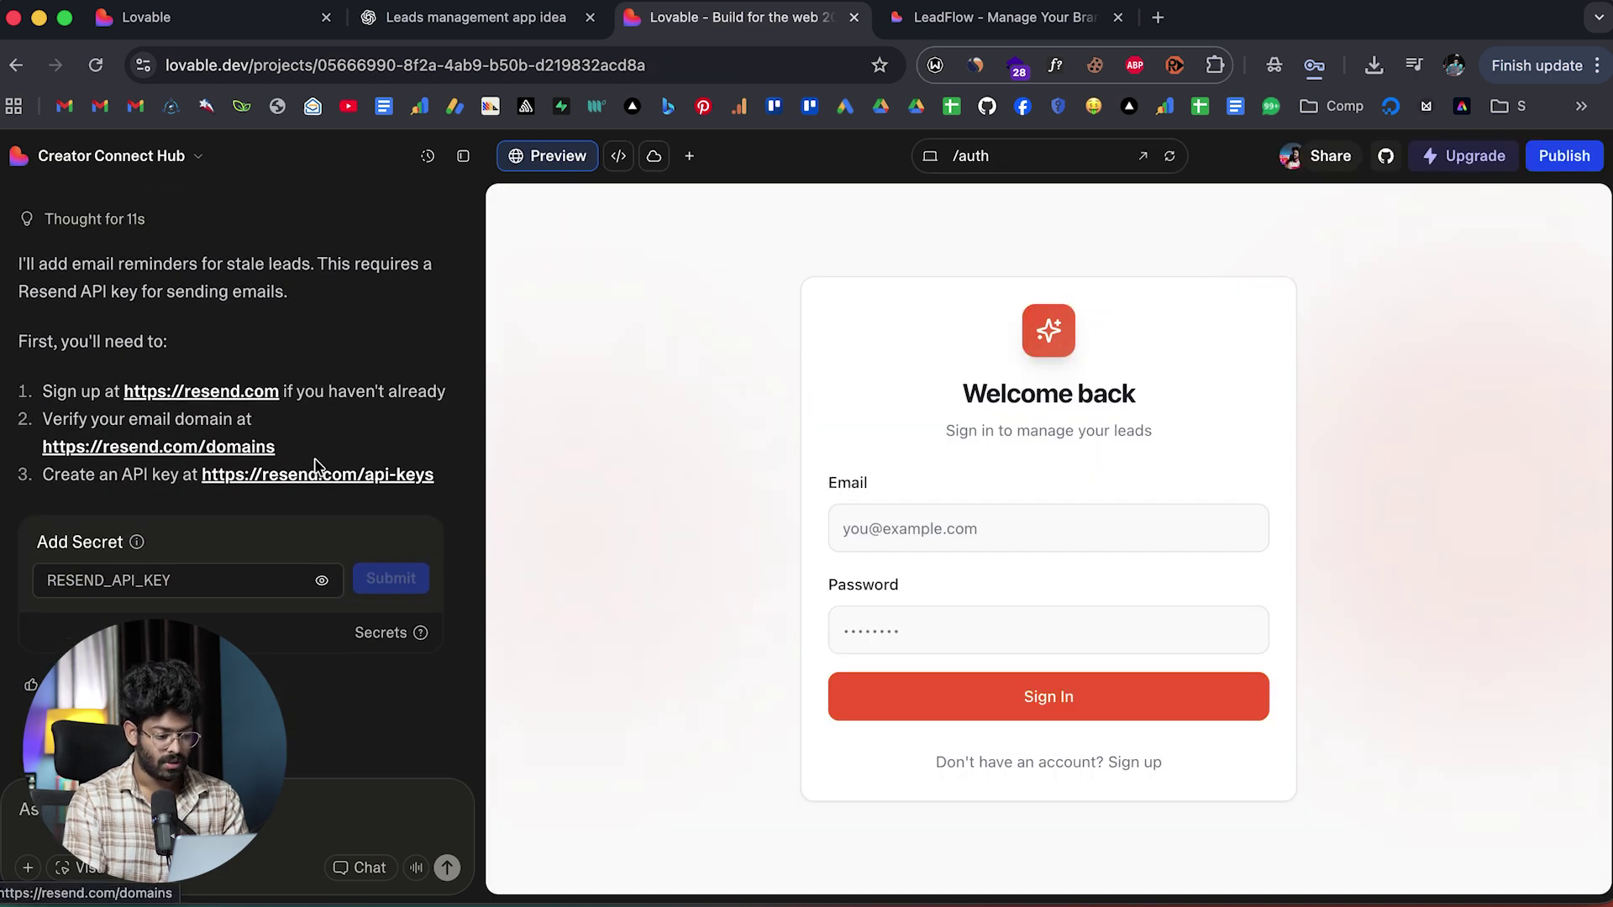
Copy a new API key from Resend and submit it as Lovable's RESEND_API_KEY secret.
left_click(225, 383)
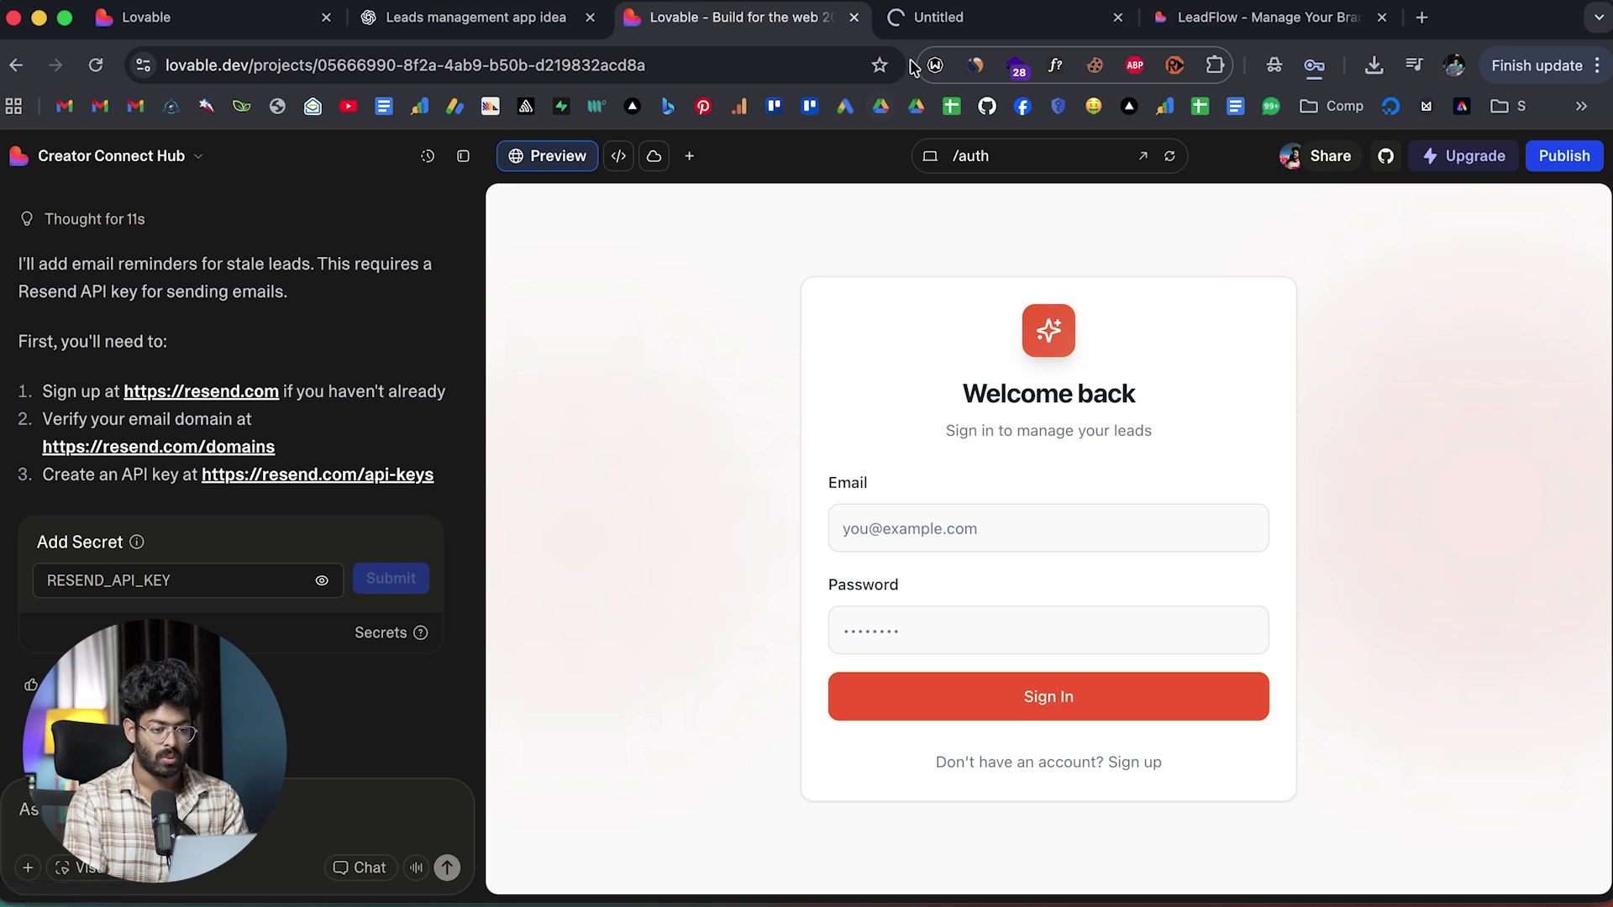
left_click(935, 20)
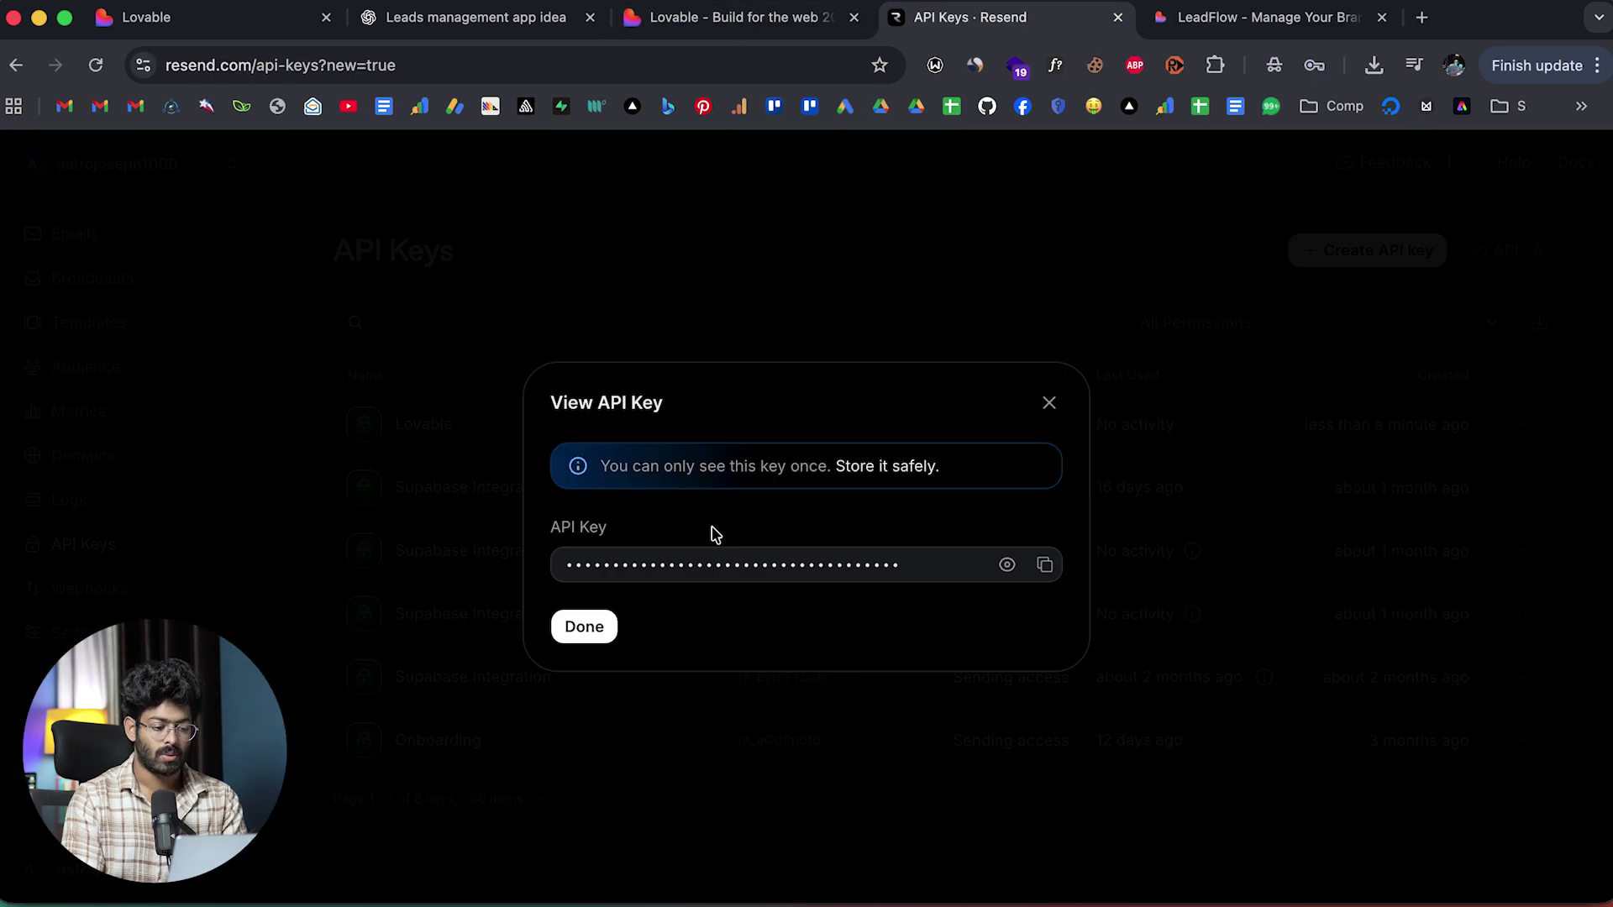
left_click(1047, 564)
left_click(702, 18)
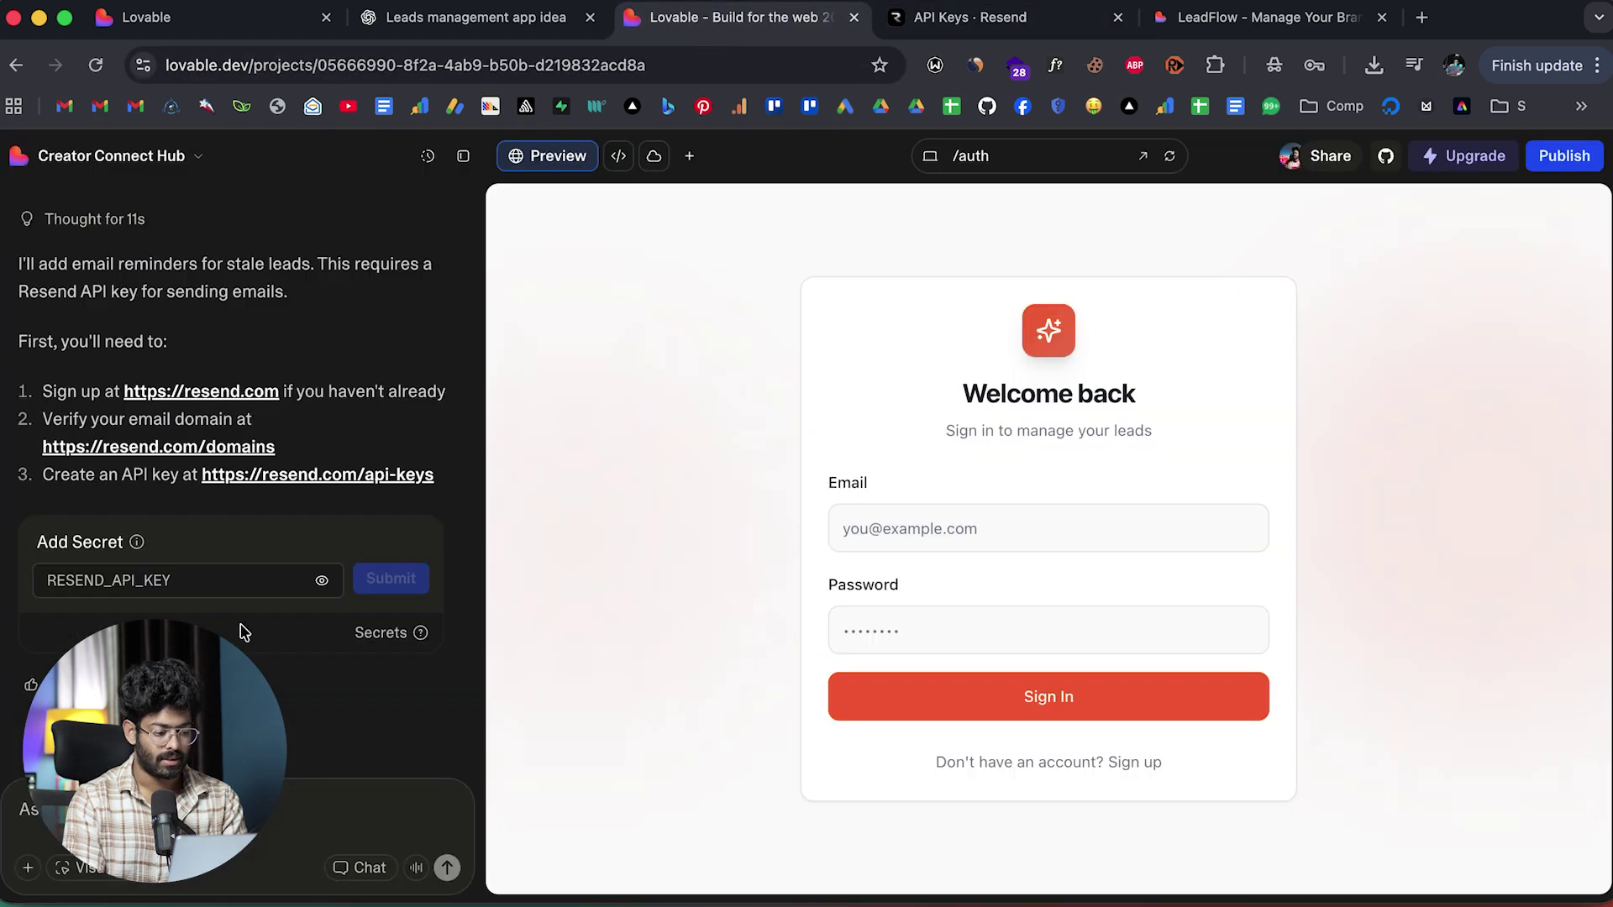
left_click(204, 590)
key("super+v")
left_click(391, 578)
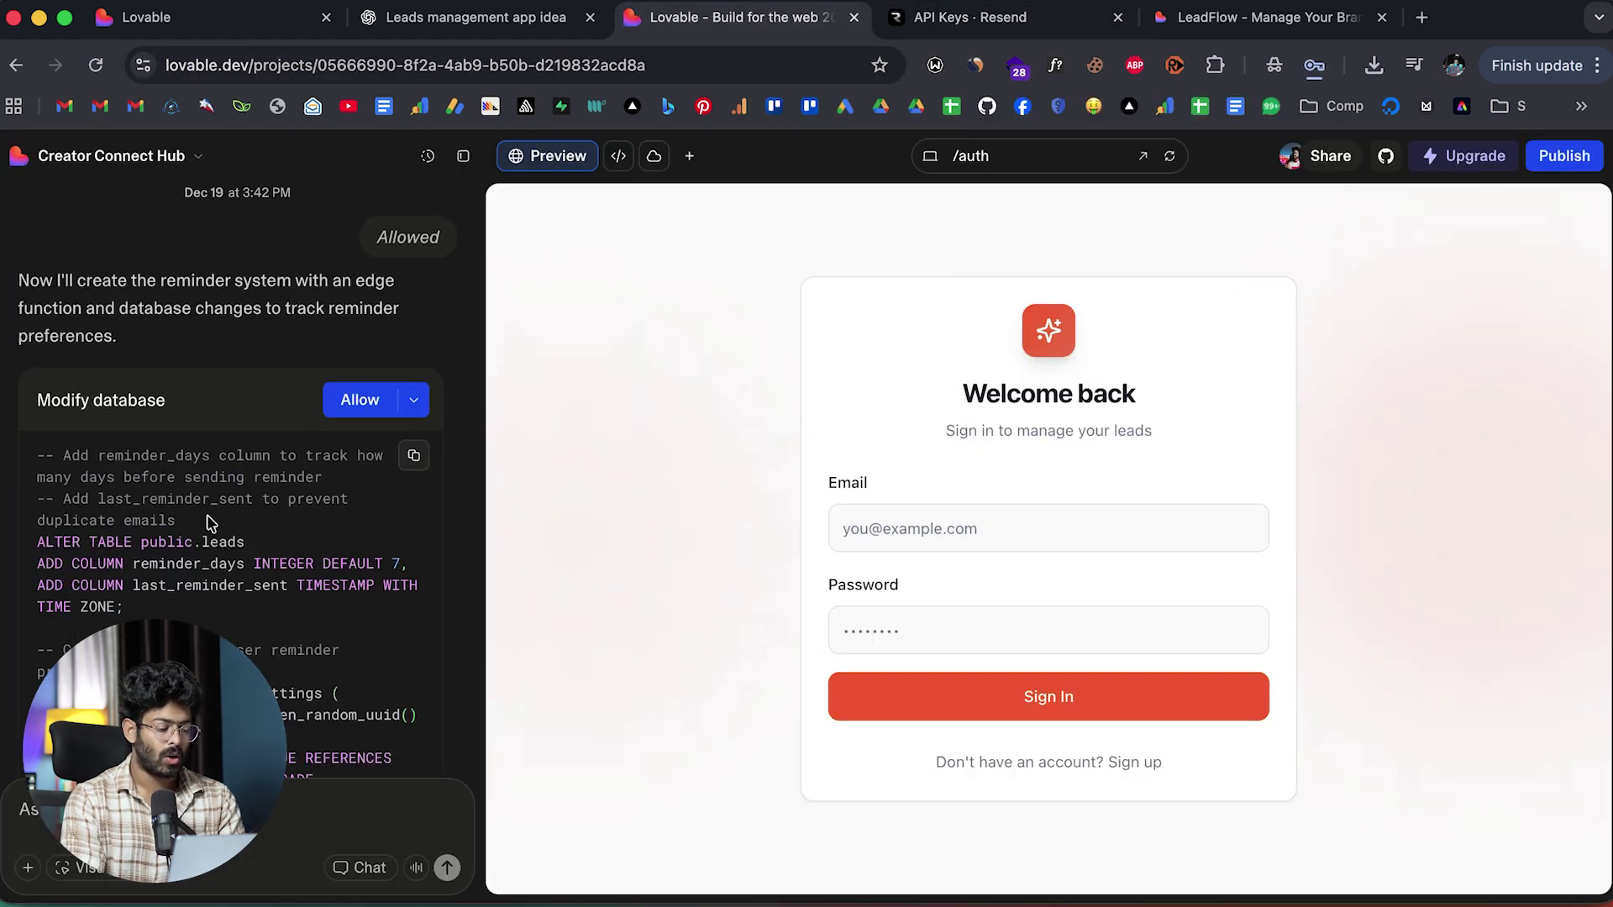
Approve the database change adding reminder columns and a user_settings table.
scroll(210, 523, "down", 3)
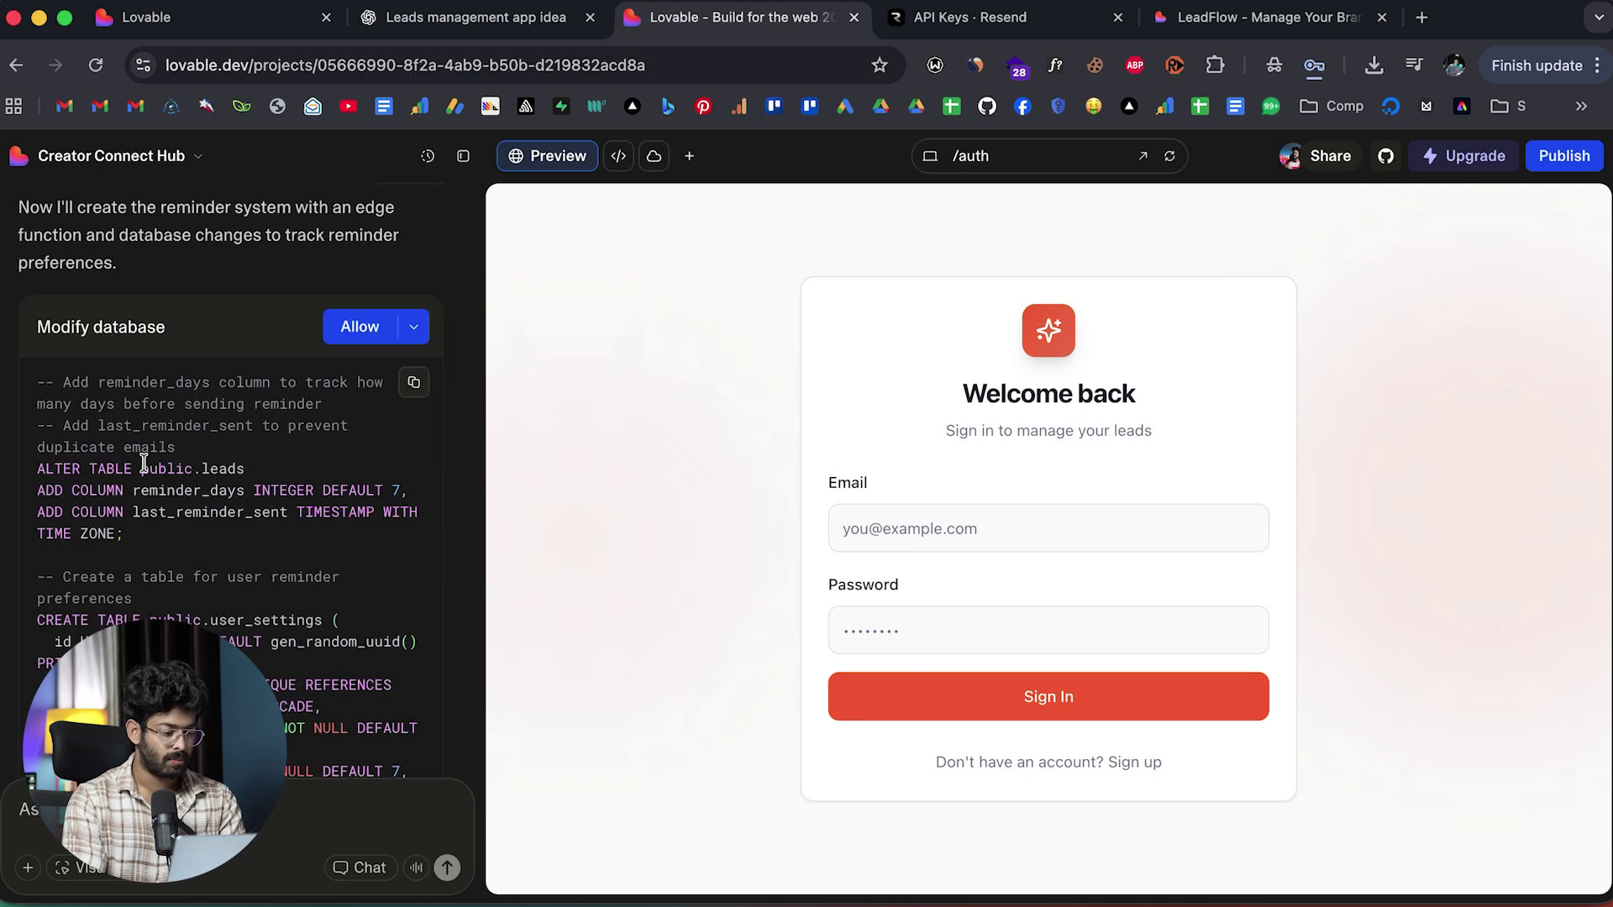
scroll(210, 461, "down", 10)
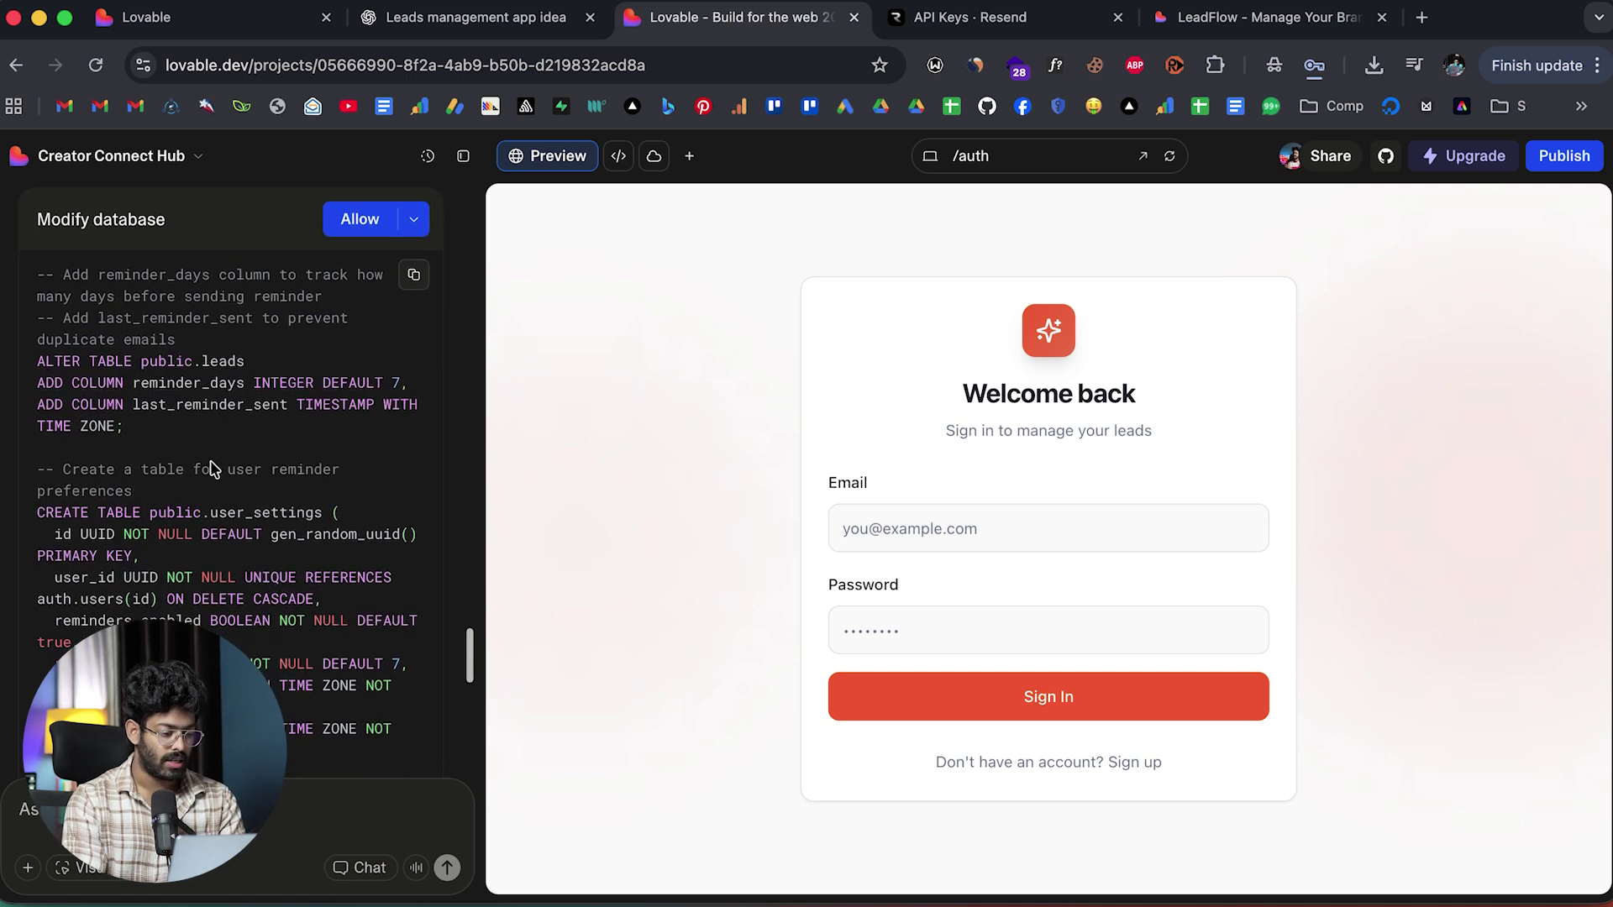
scroll(210, 468, "down", 10)
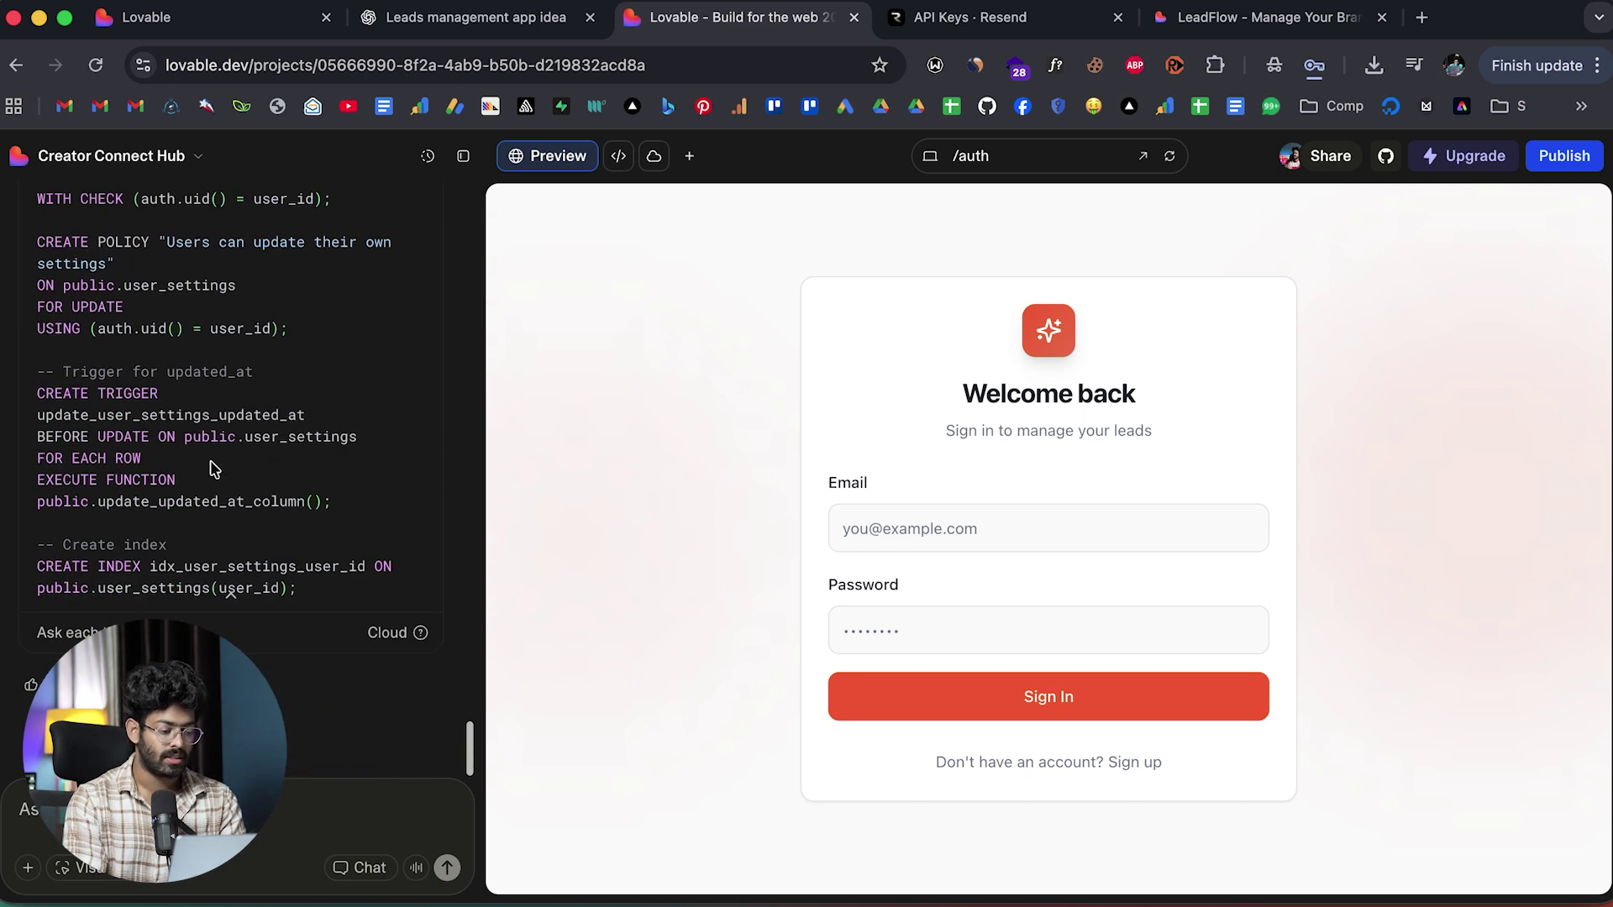
scroll(210, 468, "up", 9)
scroll(214, 468, "up", 13)
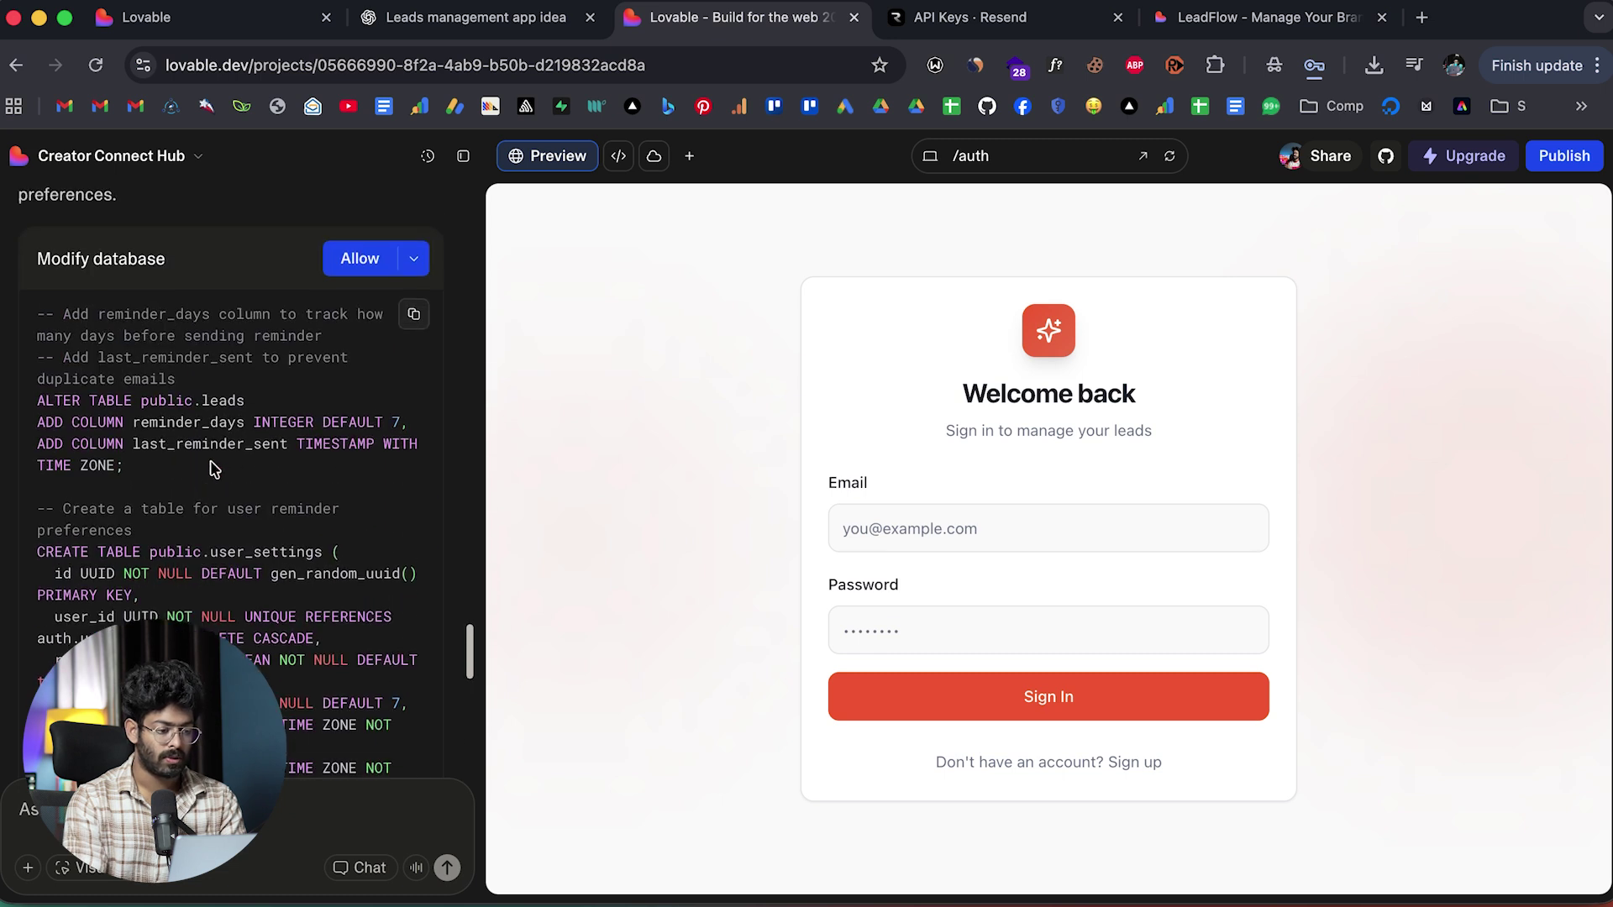
left_click(359, 401)
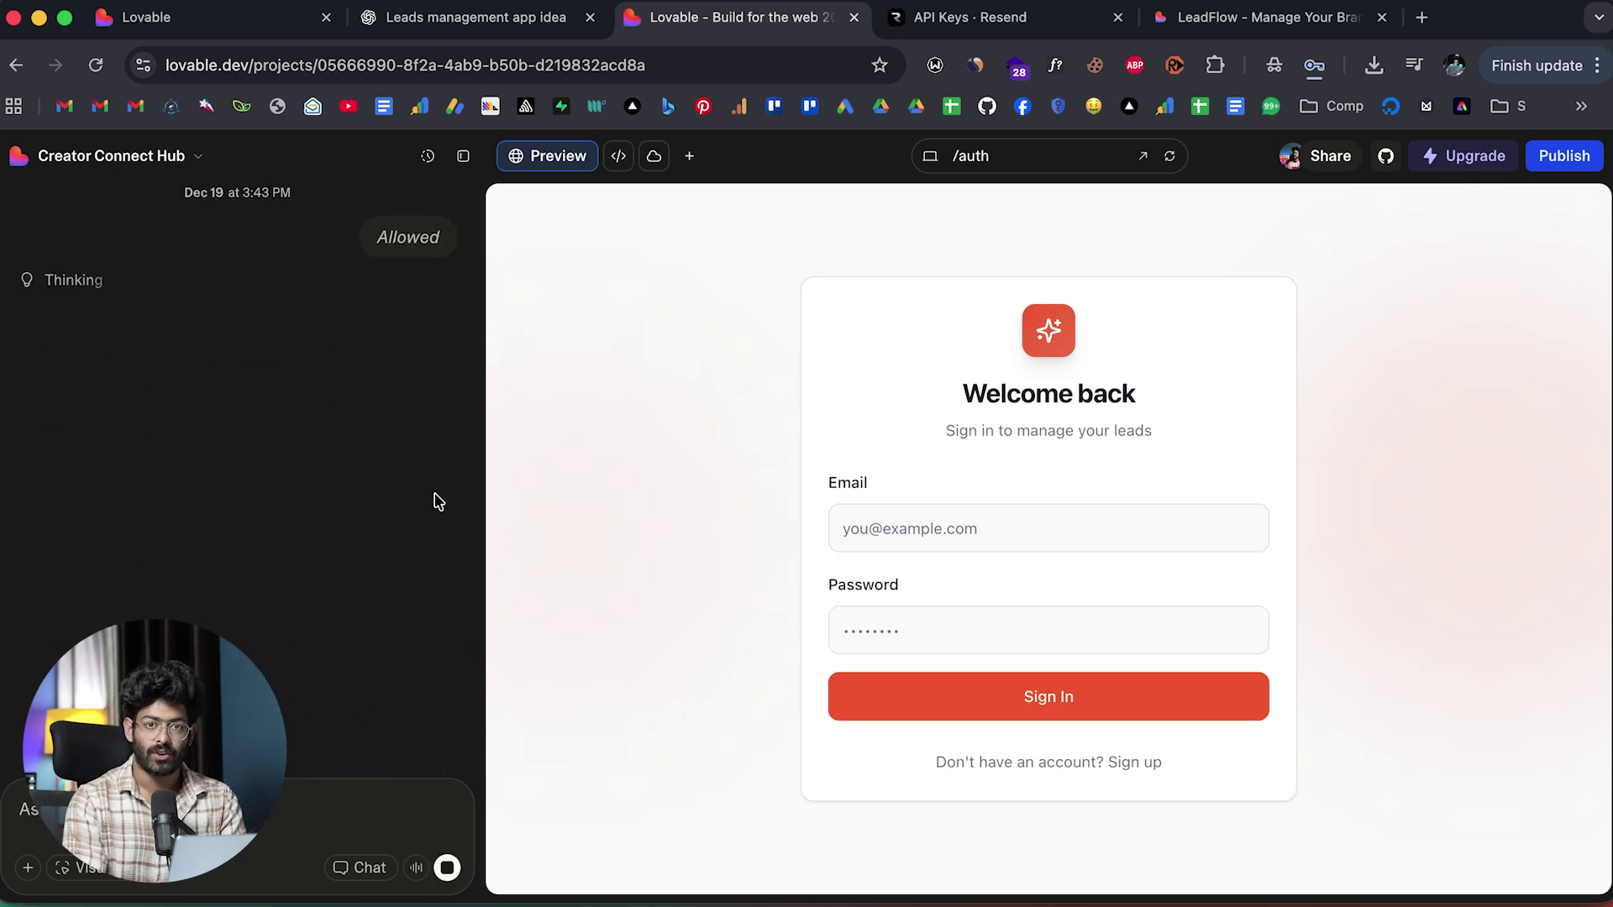
In the LeadFlow preview's Settings, enable email reminders with a 3-day inactivity threshold and save.
scroll(342, 484, "up", 6)
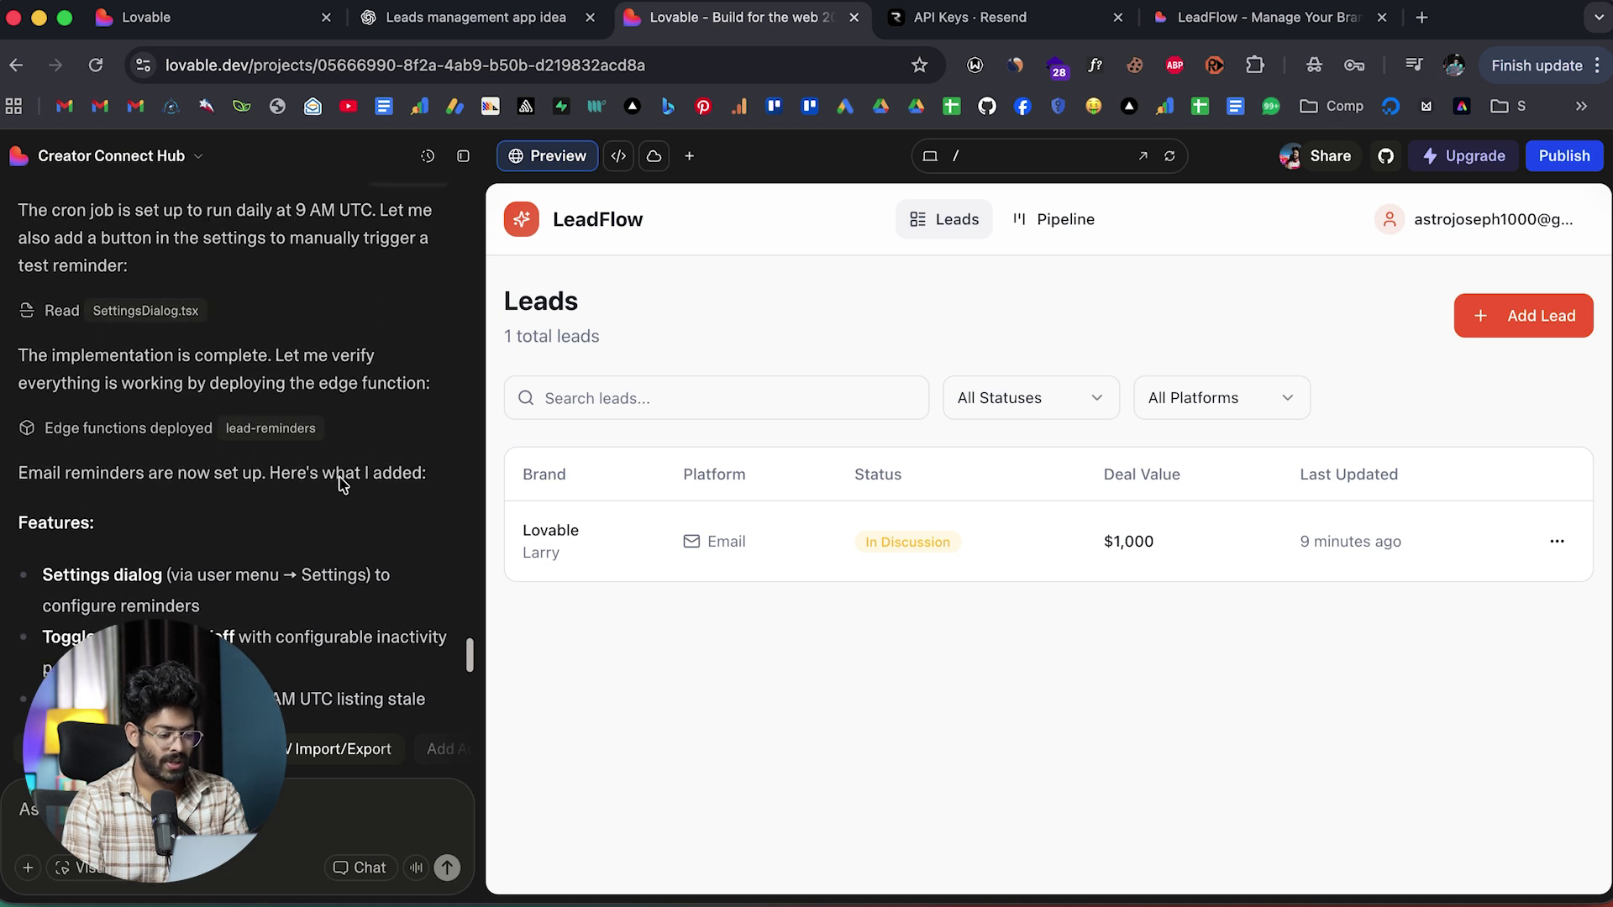
scroll(342, 484, "down", 6)
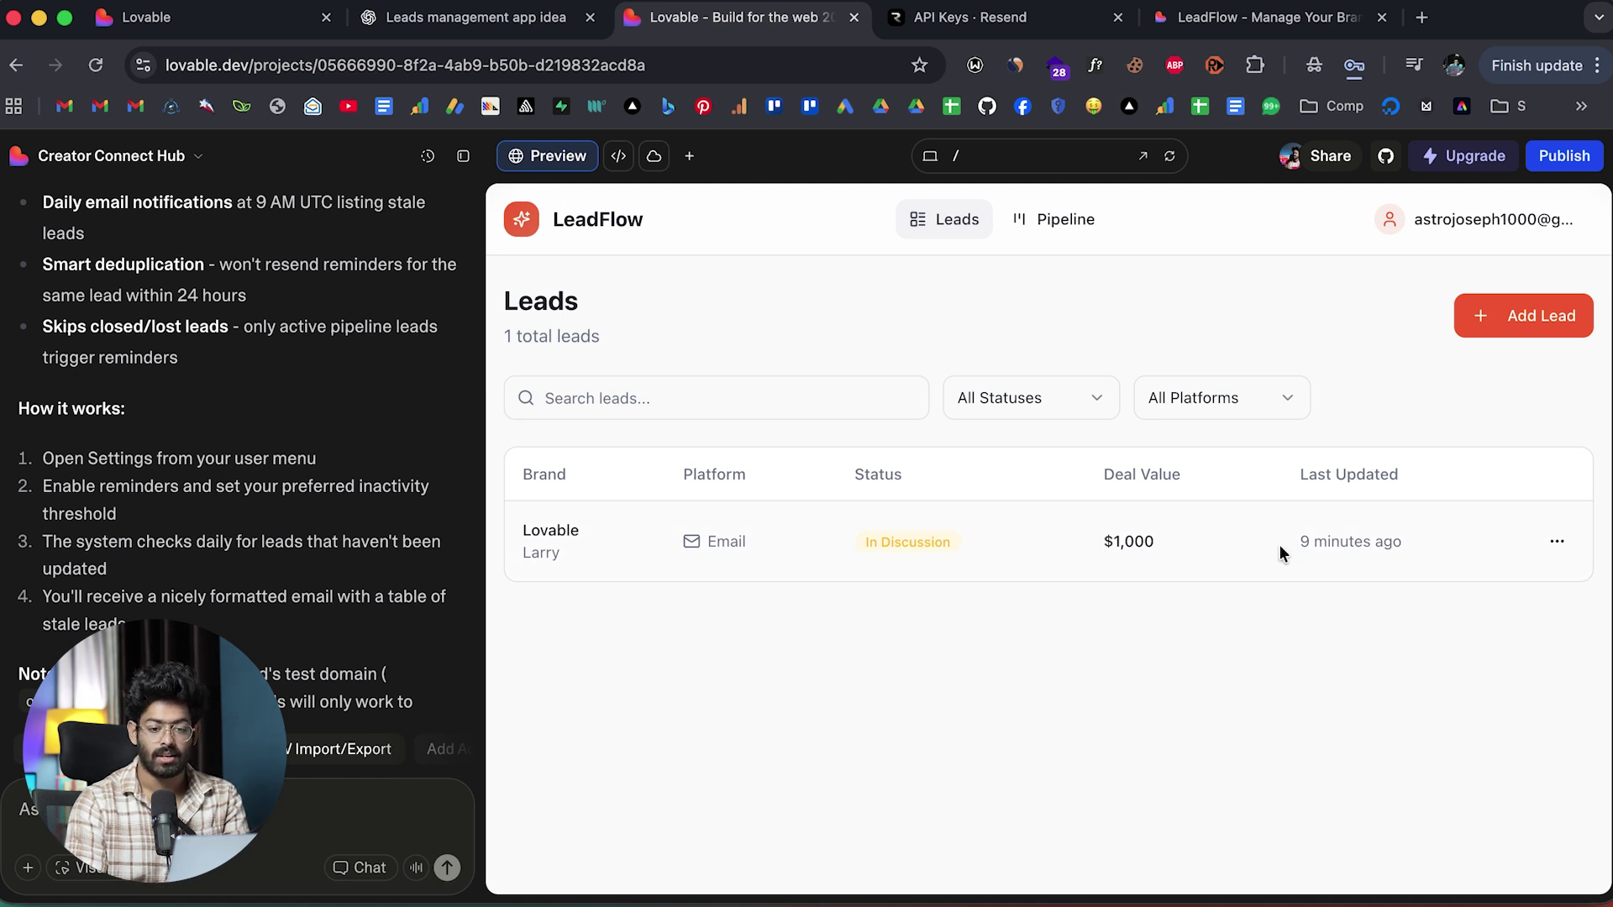
left_click(1509, 225)
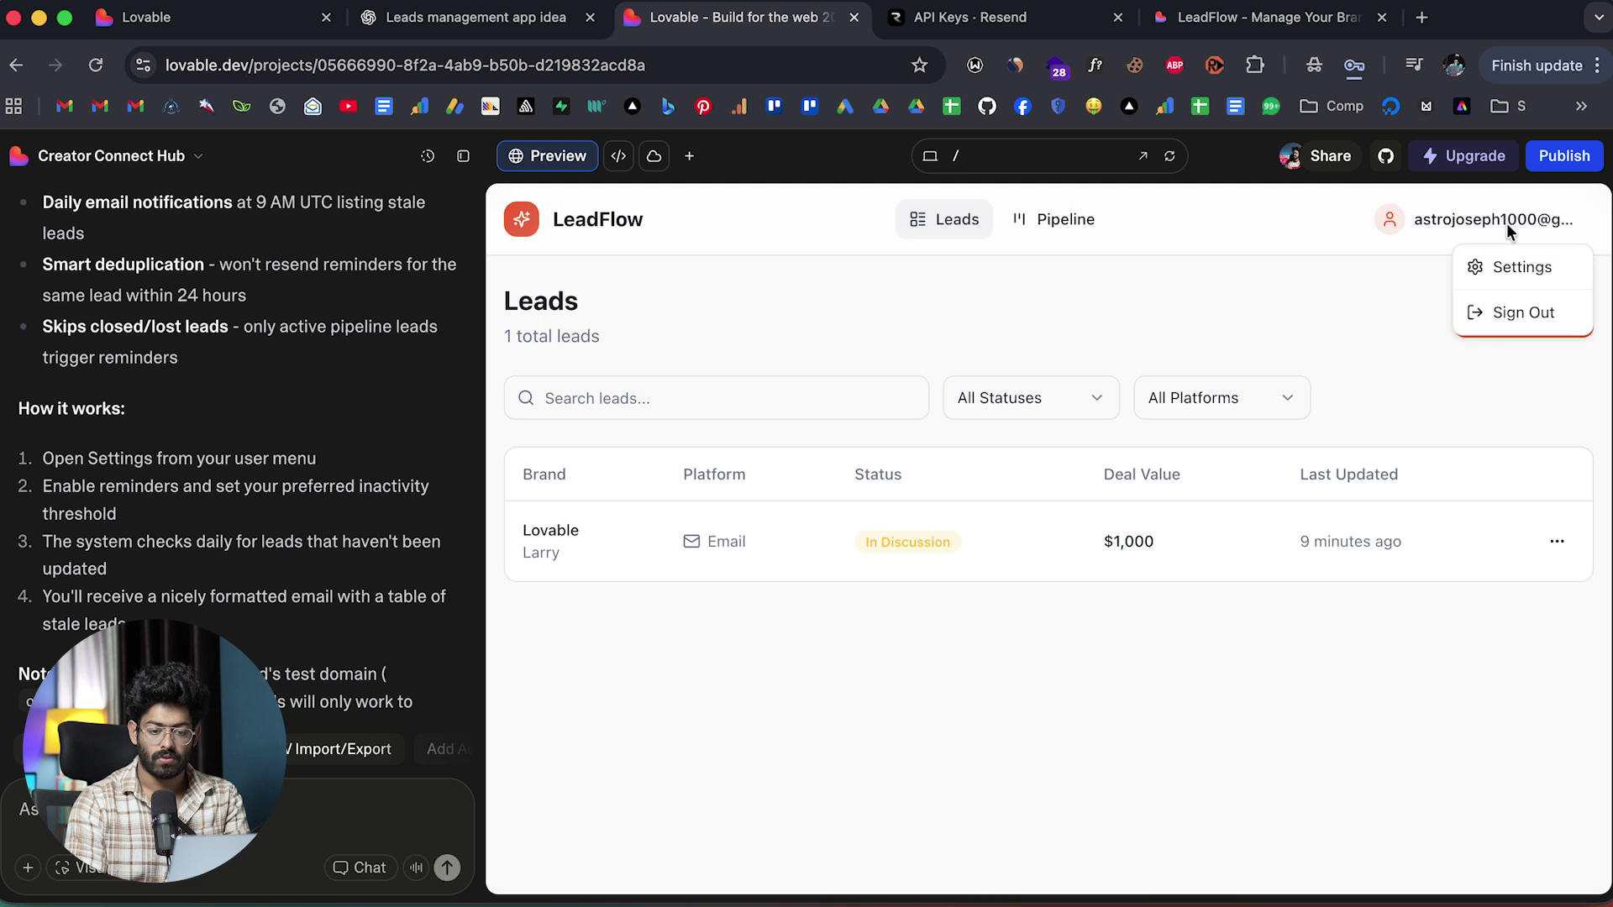
left_click(1532, 269)
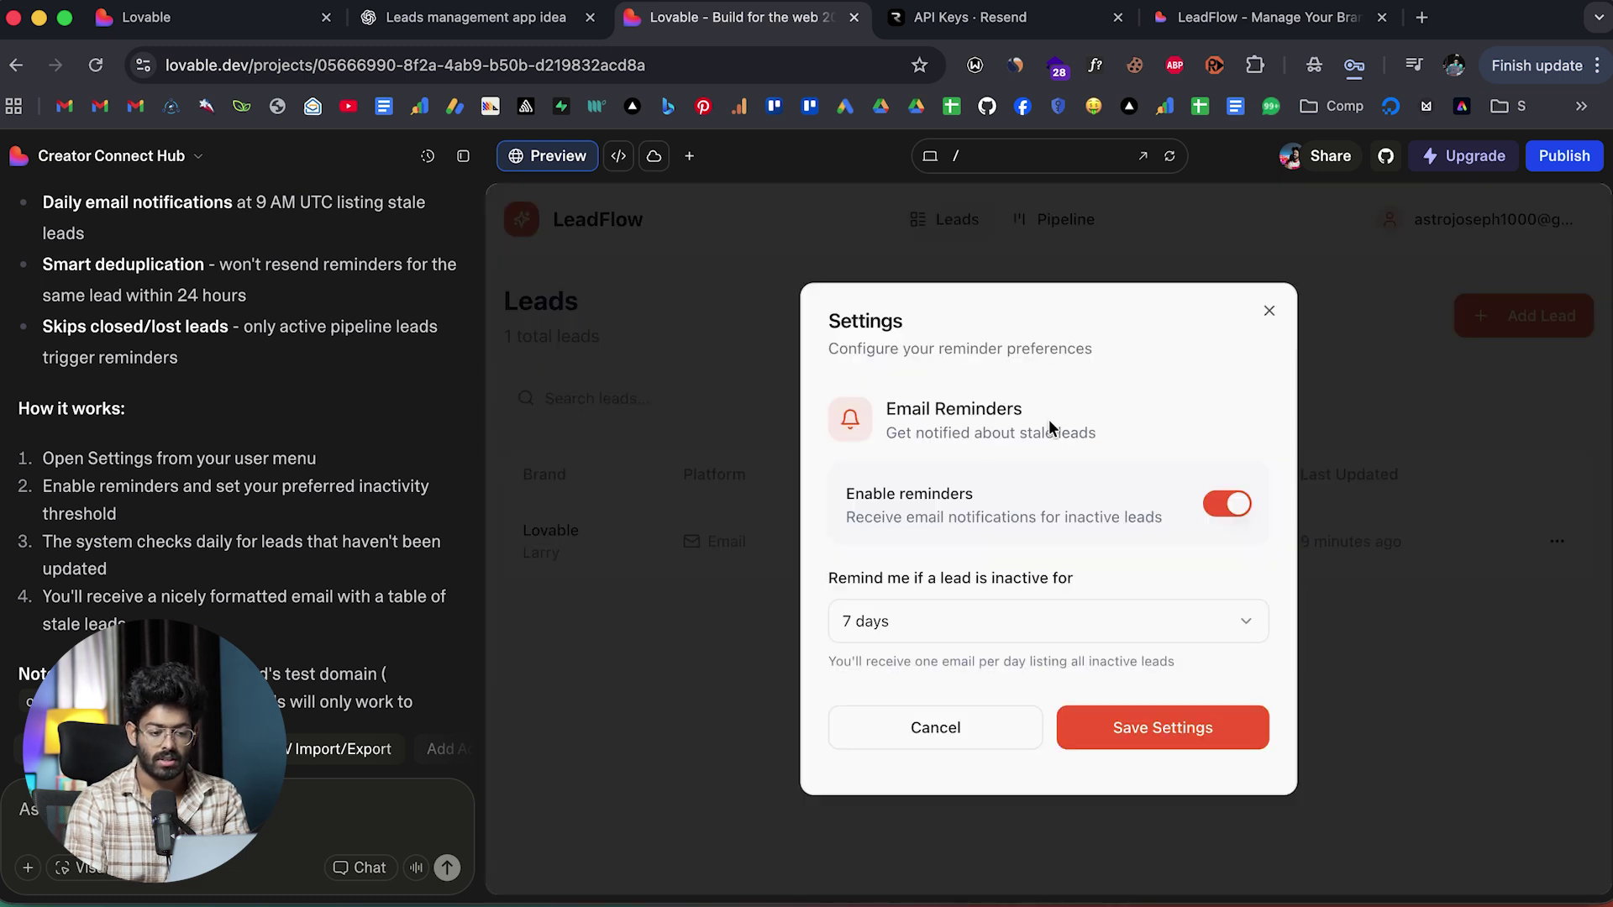
left_click(1239, 504)
left_click(1222, 568)
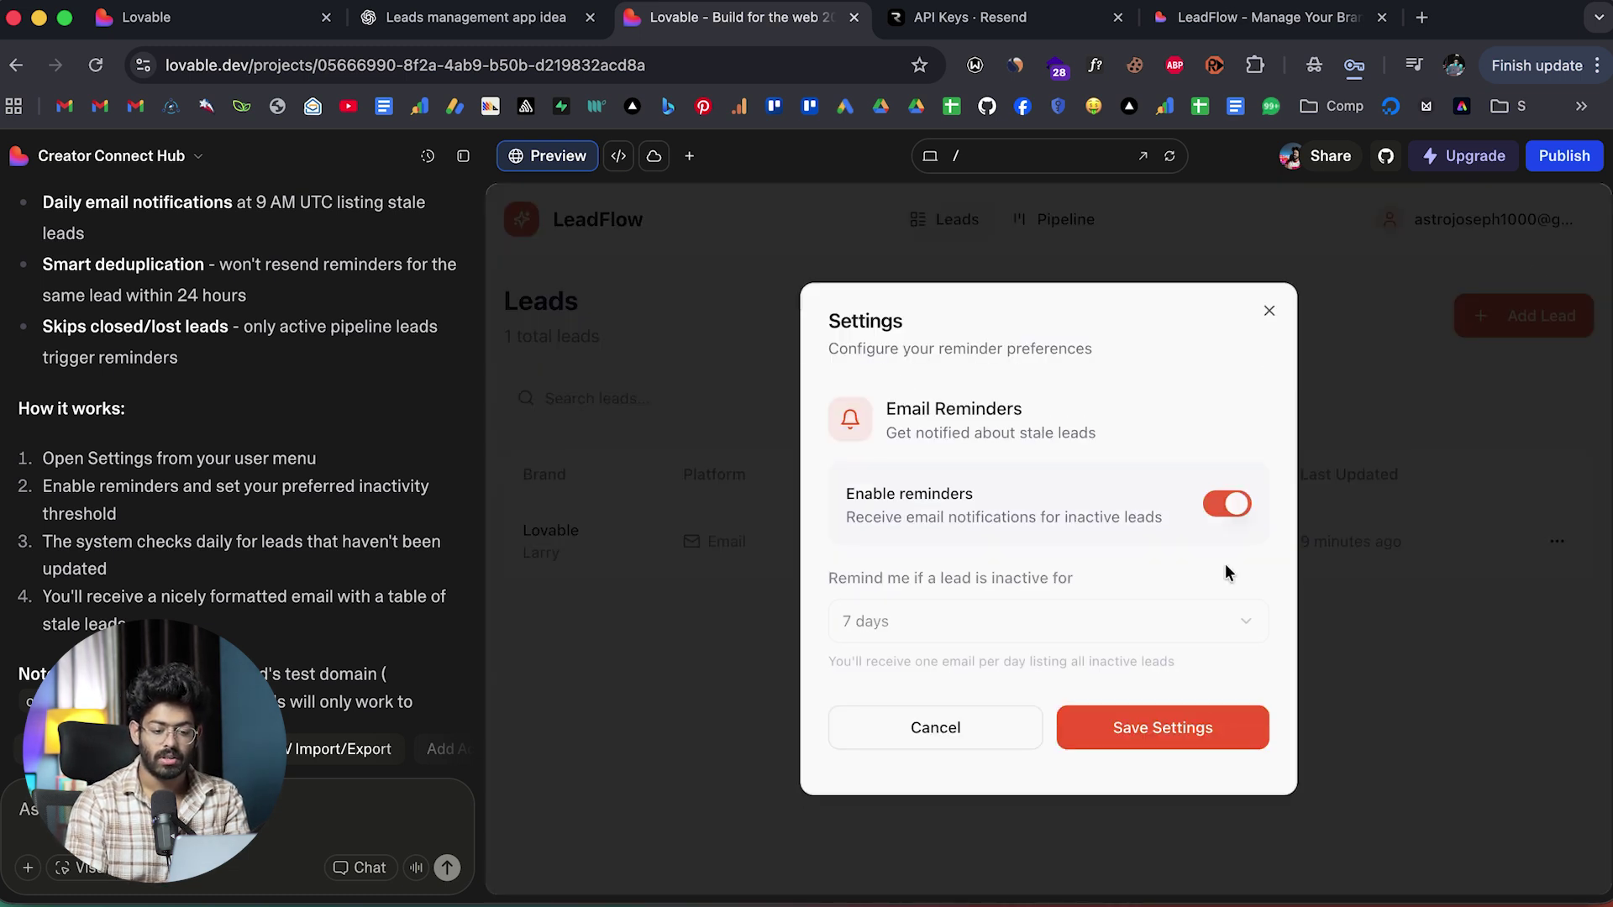
left_click(920, 622)
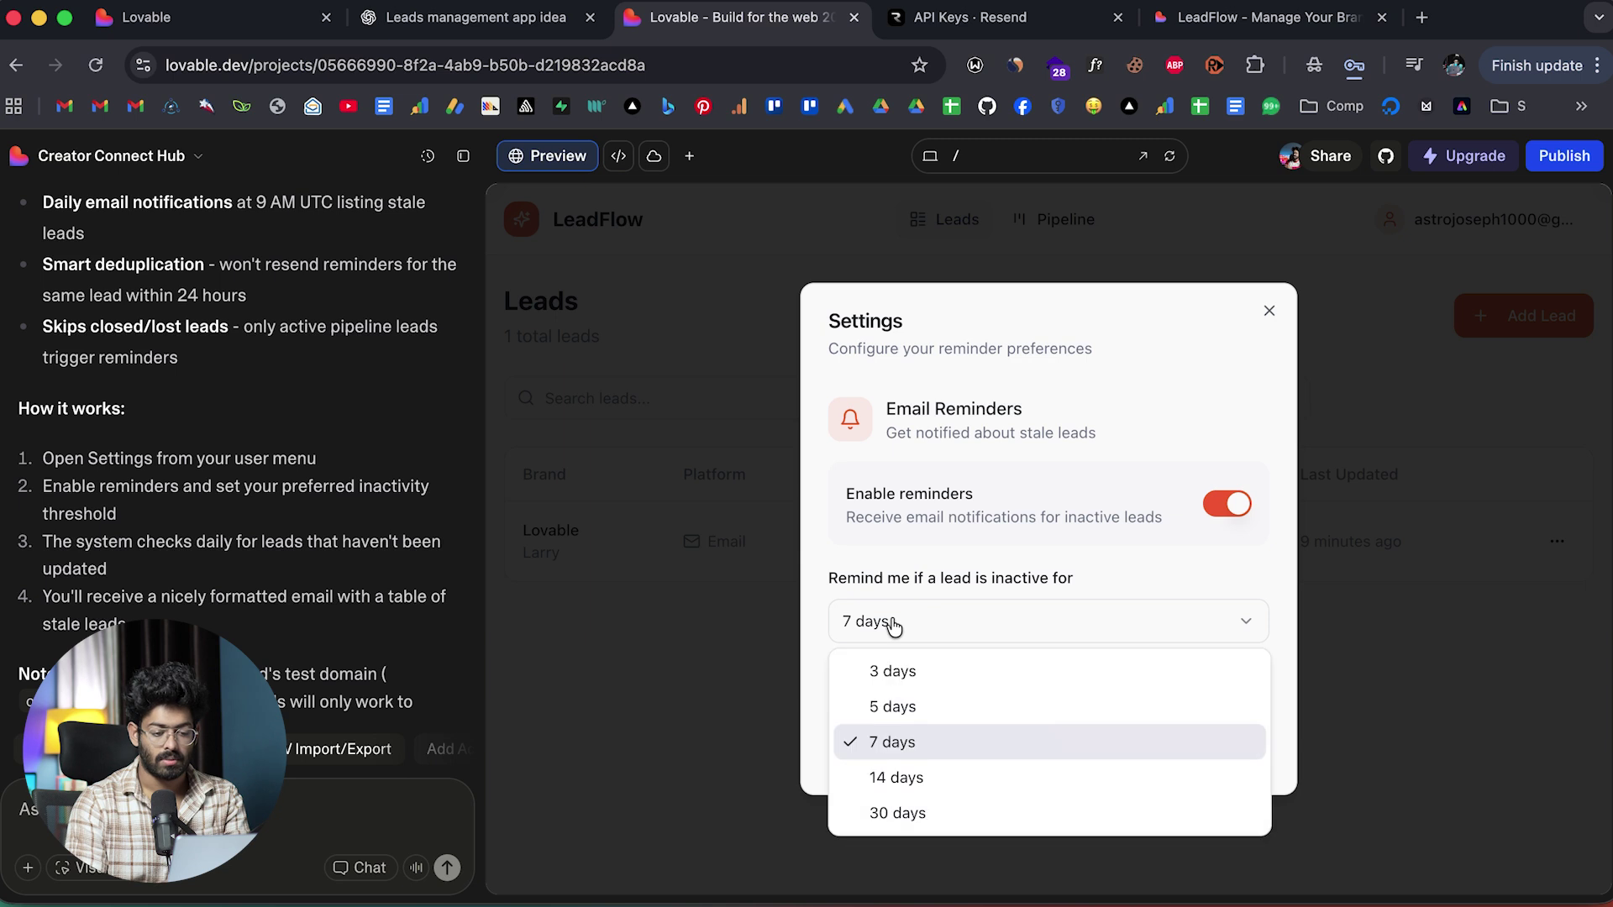
left_click(938, 677)
left_click(1164, 736)
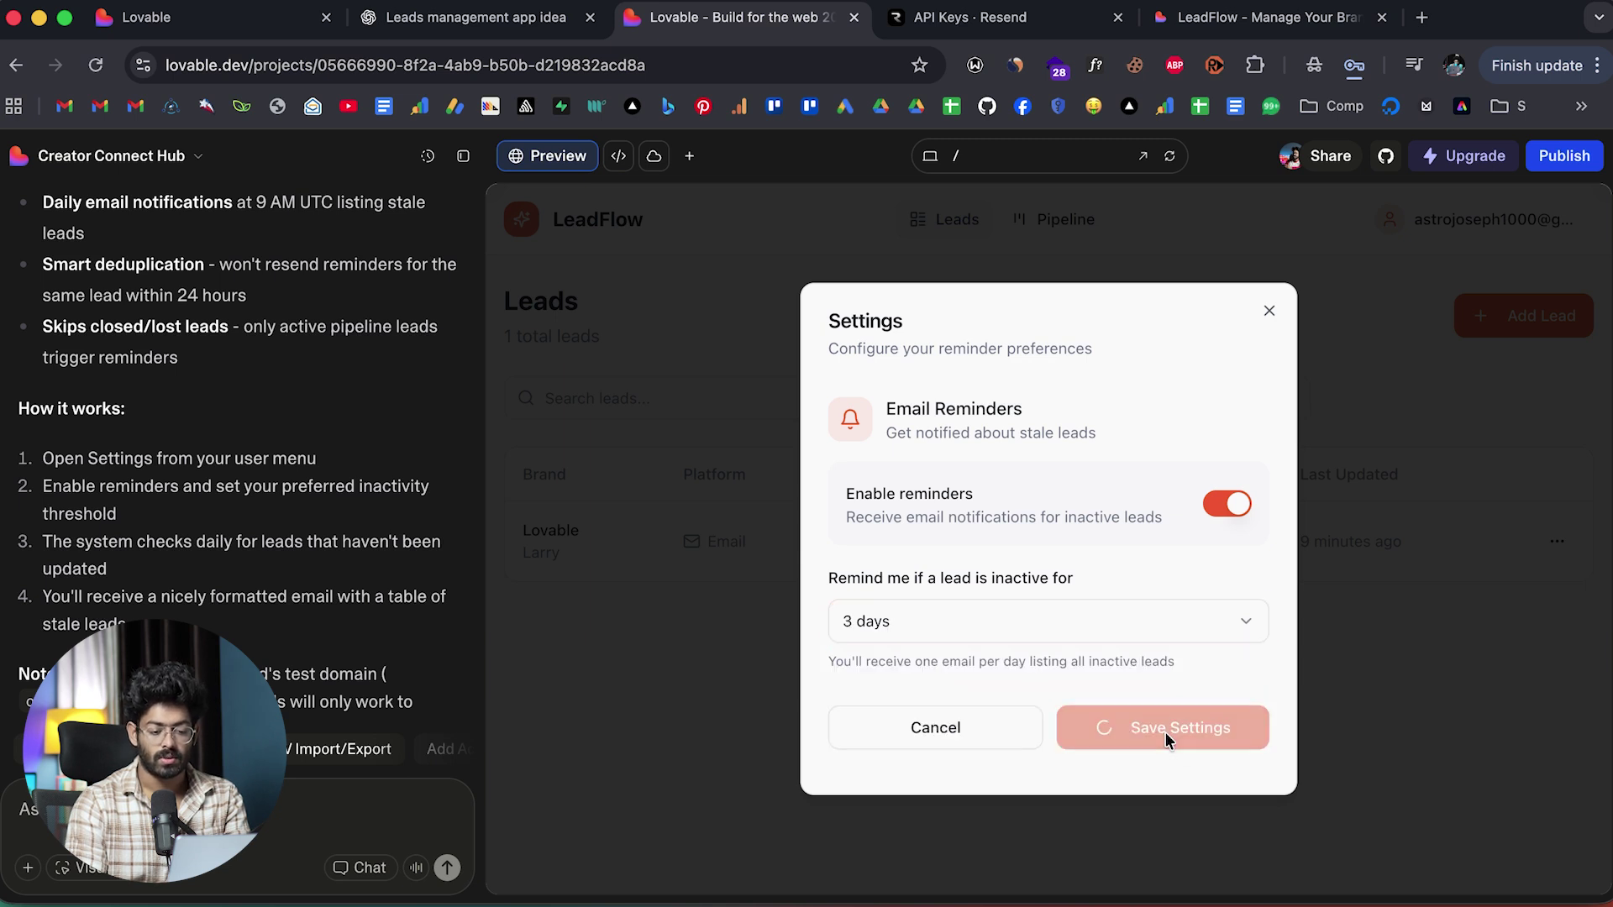
scroll(209, 568, "down", 3)
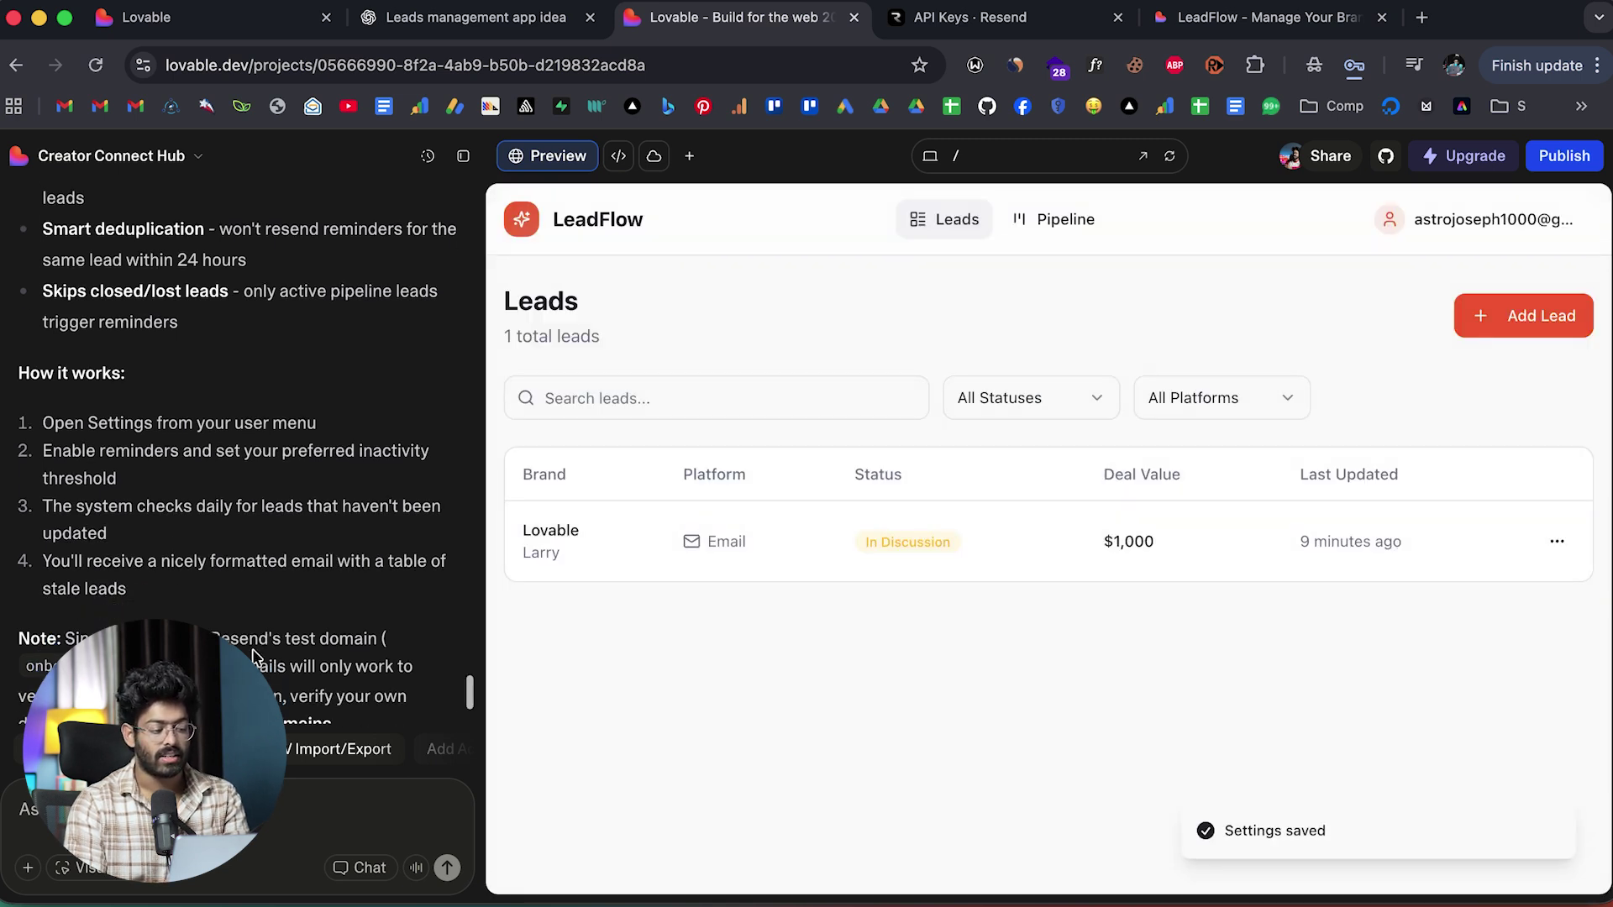
scroll(209, 571, "up", 10)
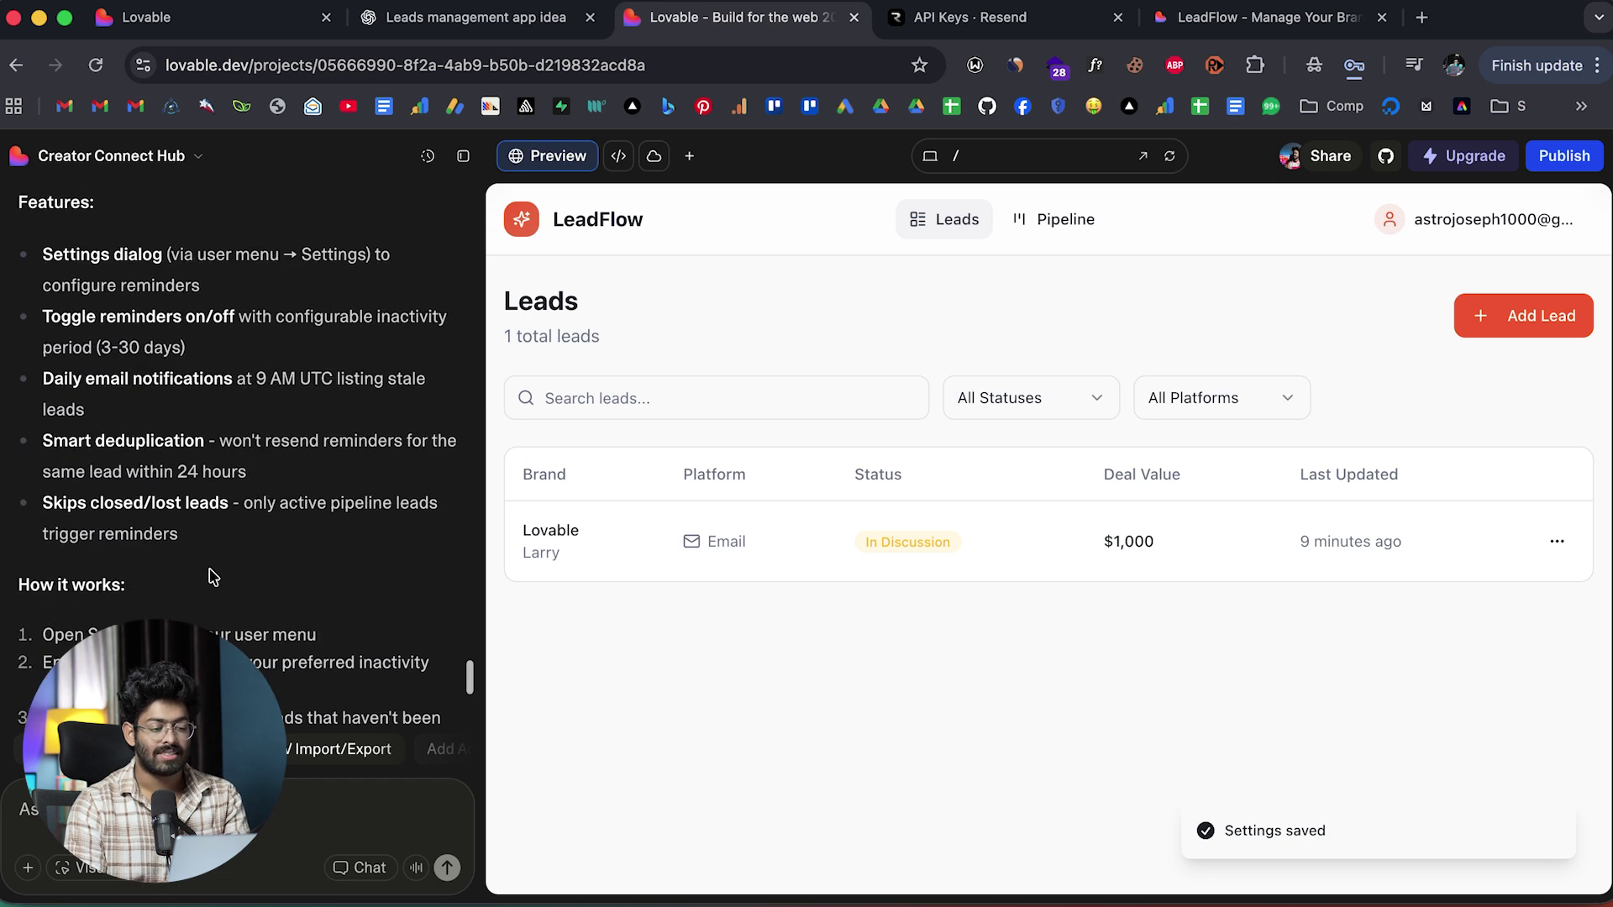
left_click(458, 18)
scroll(561, 510, "up", 10)
scroll(561, 509, "up", 3)
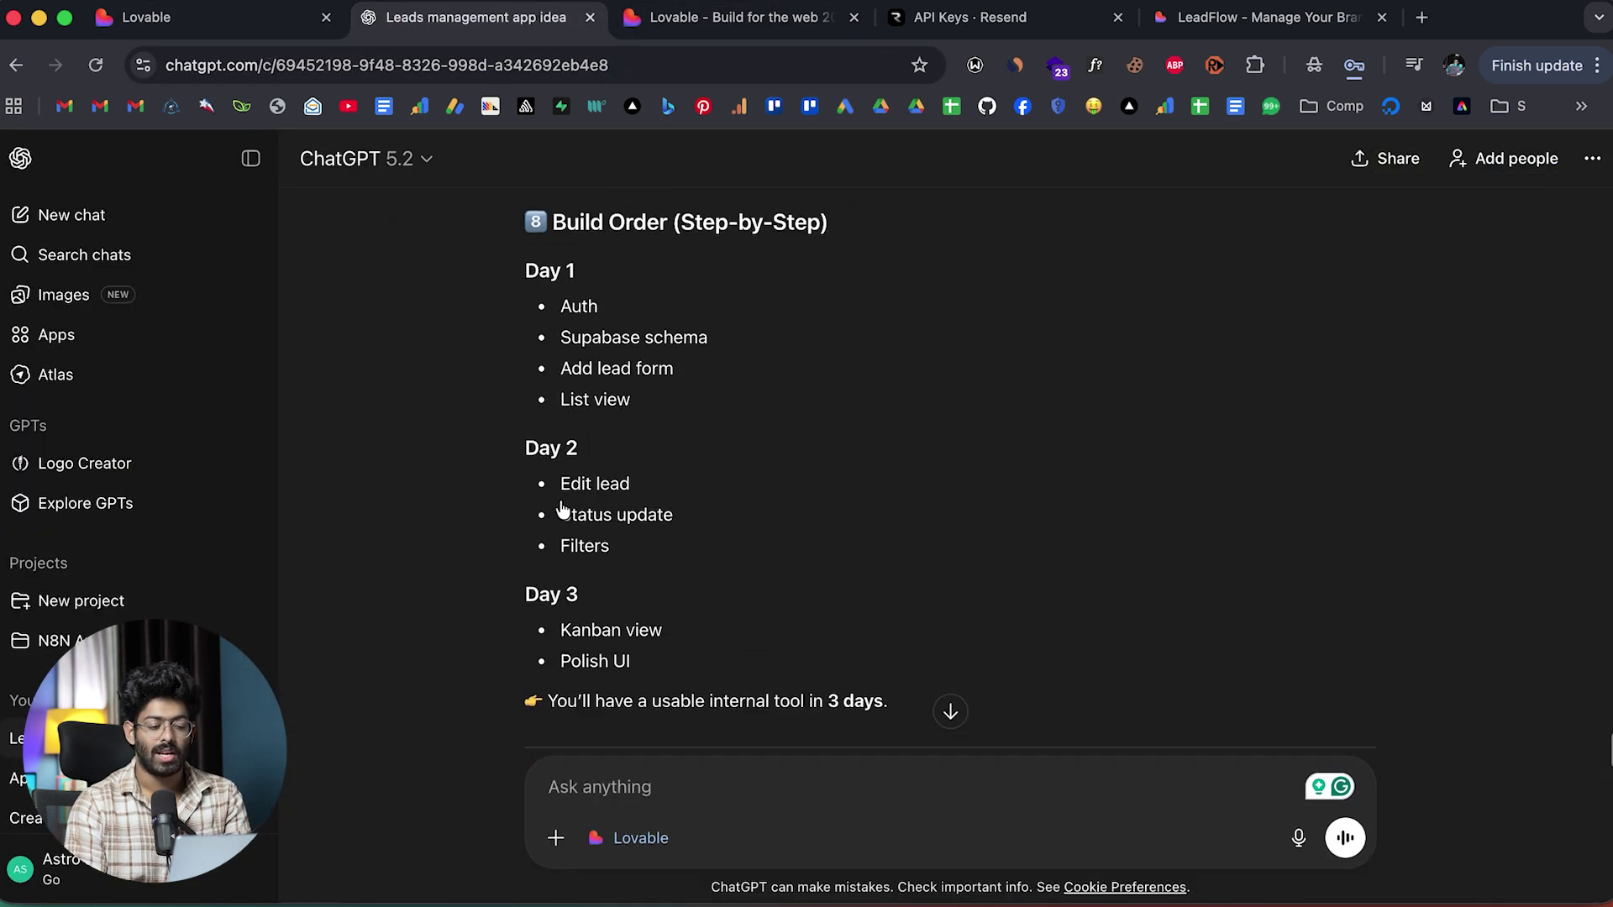
scroll(561, 510, "down", 15)
scroll(561, 508, "down", 2)
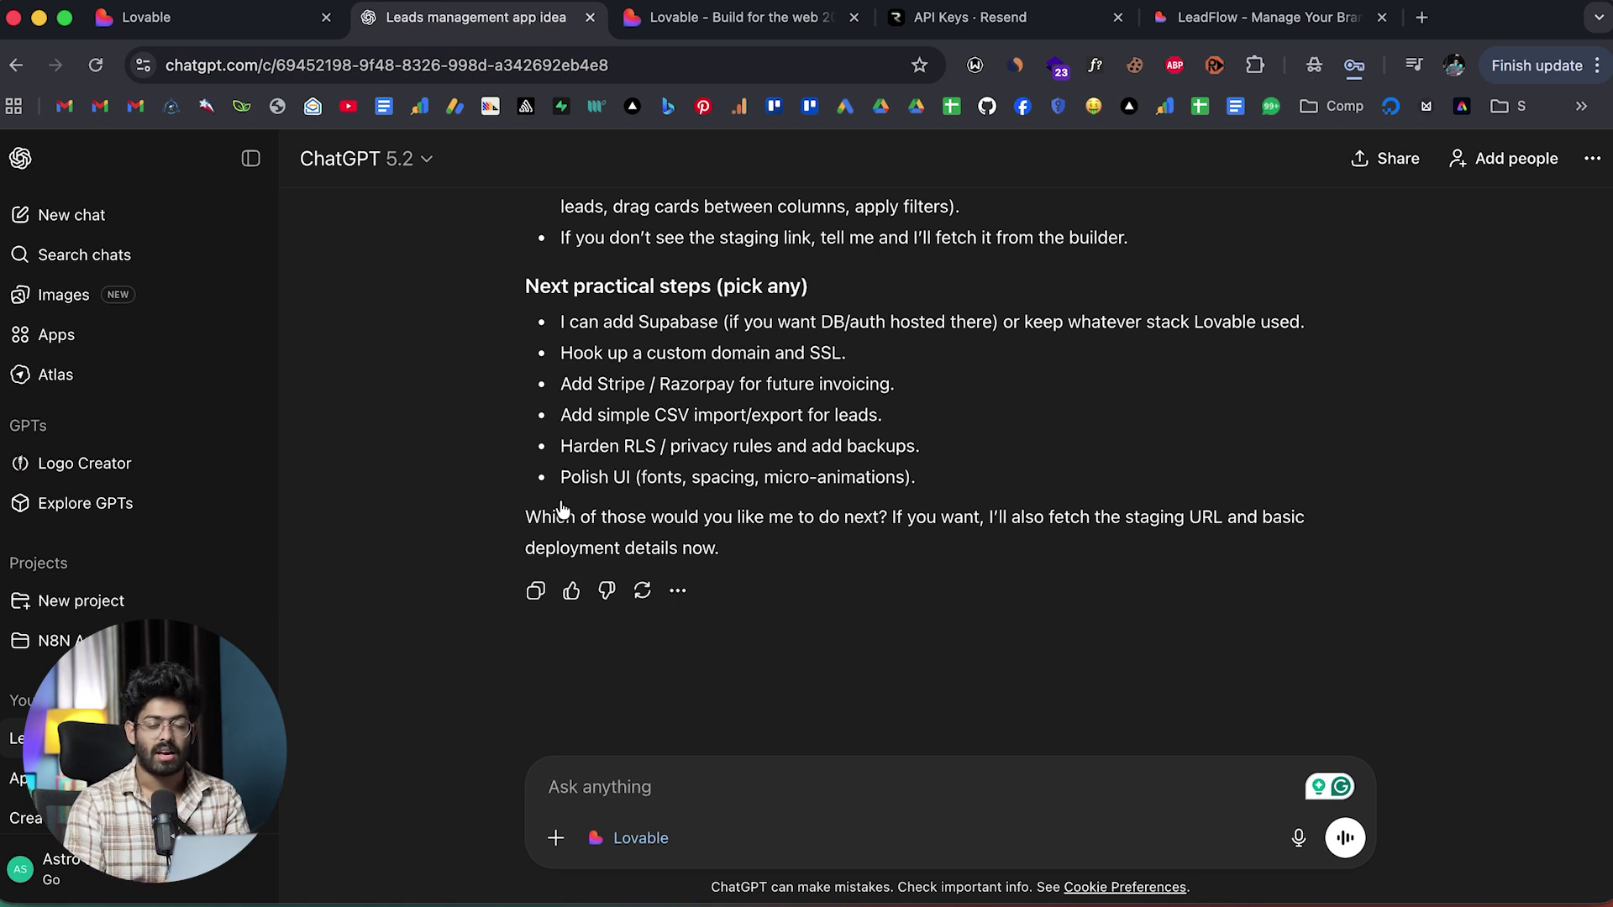
Publish the Lovable project and copy its envoy-everywhere.lovable.app address.
left_click(732, 20)
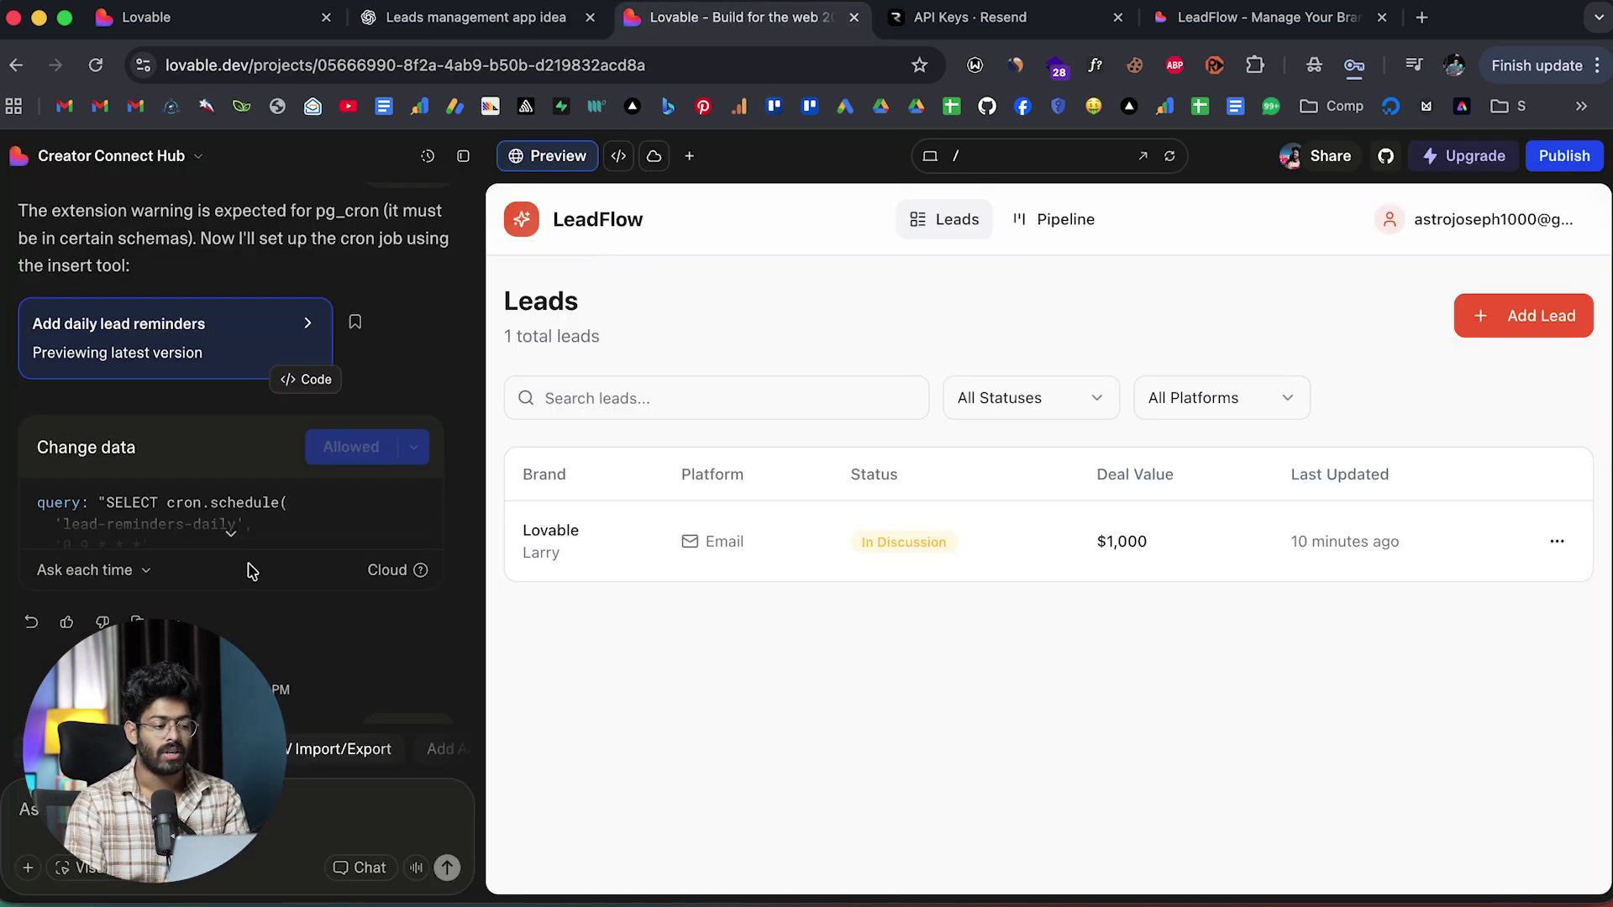
scroll(250, 571, "down", 5)
scroll(250, 571, "down", 8)
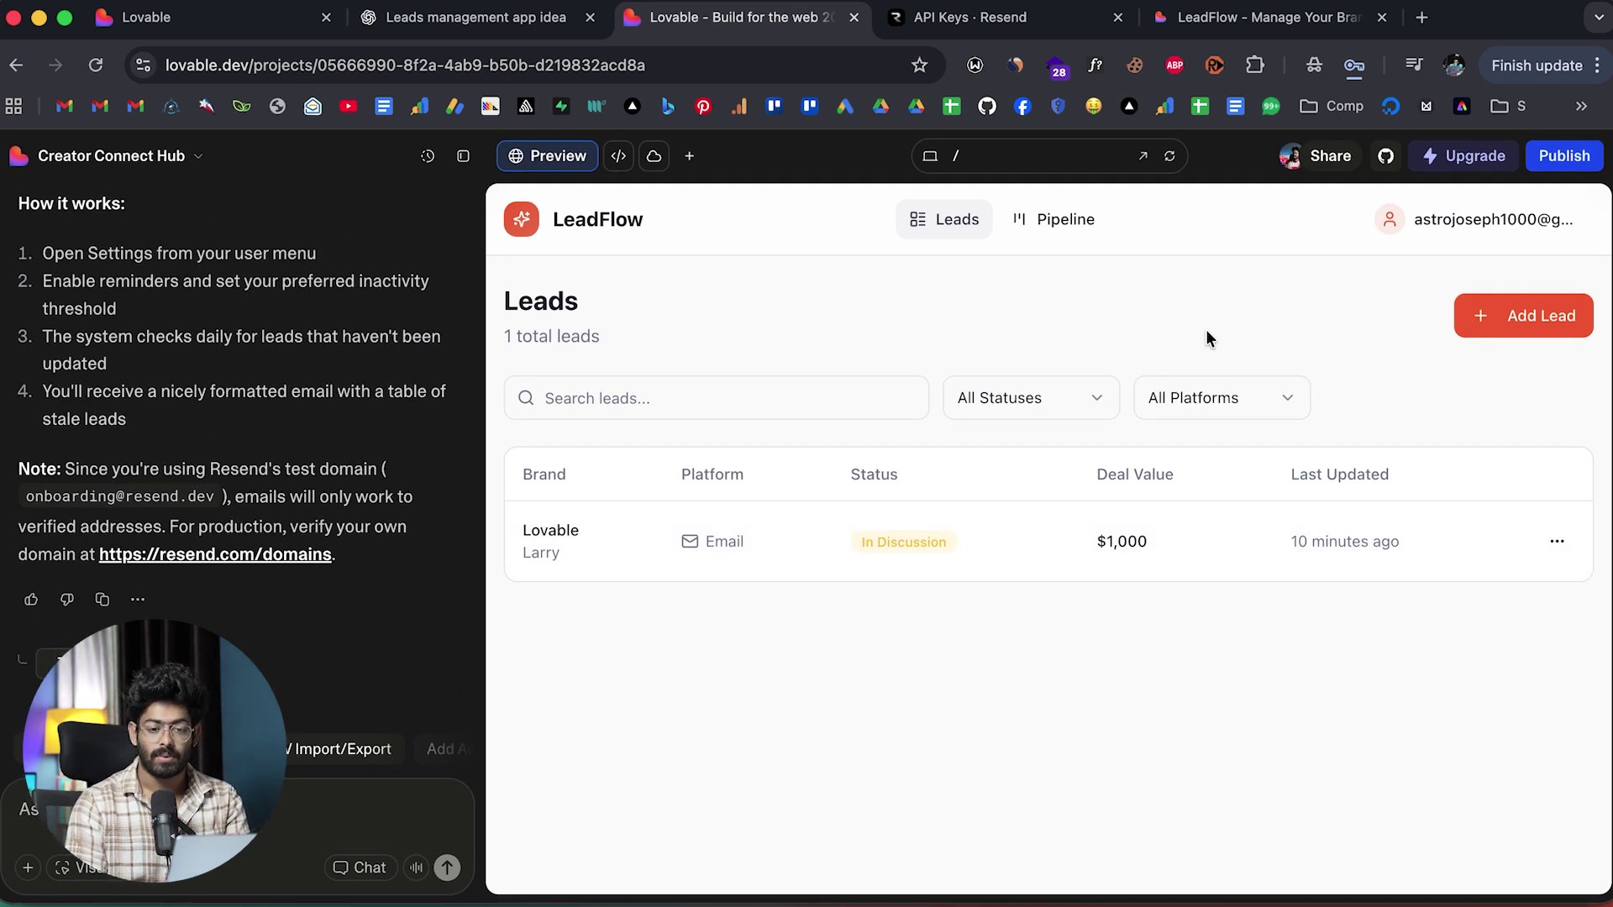
left_click(1561, 158)
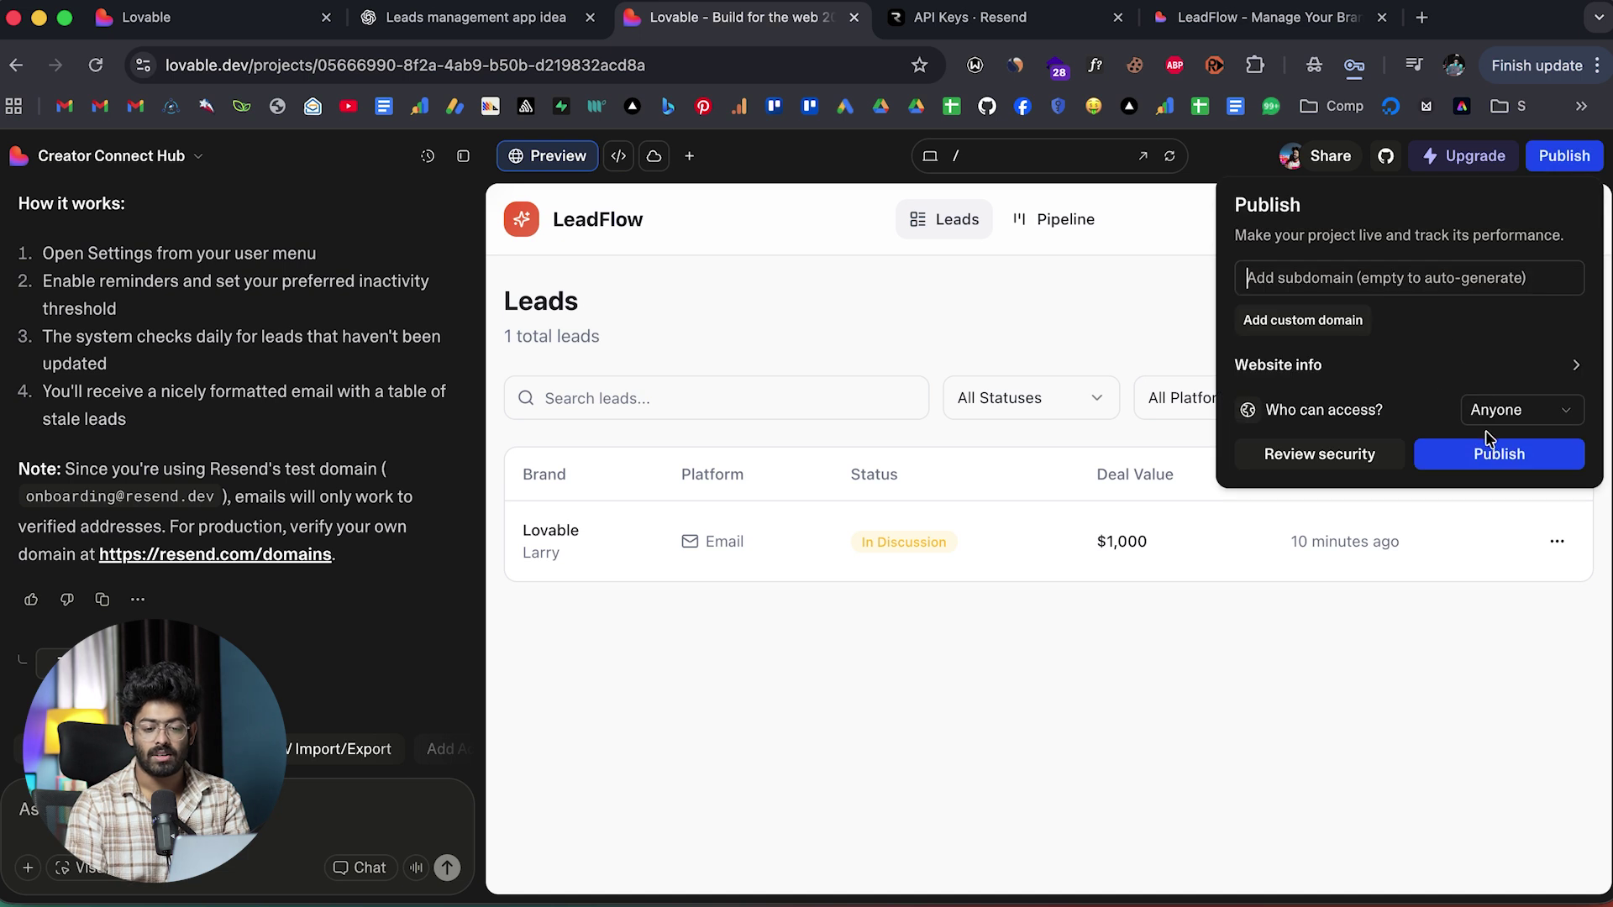
left_click(1480, 458)
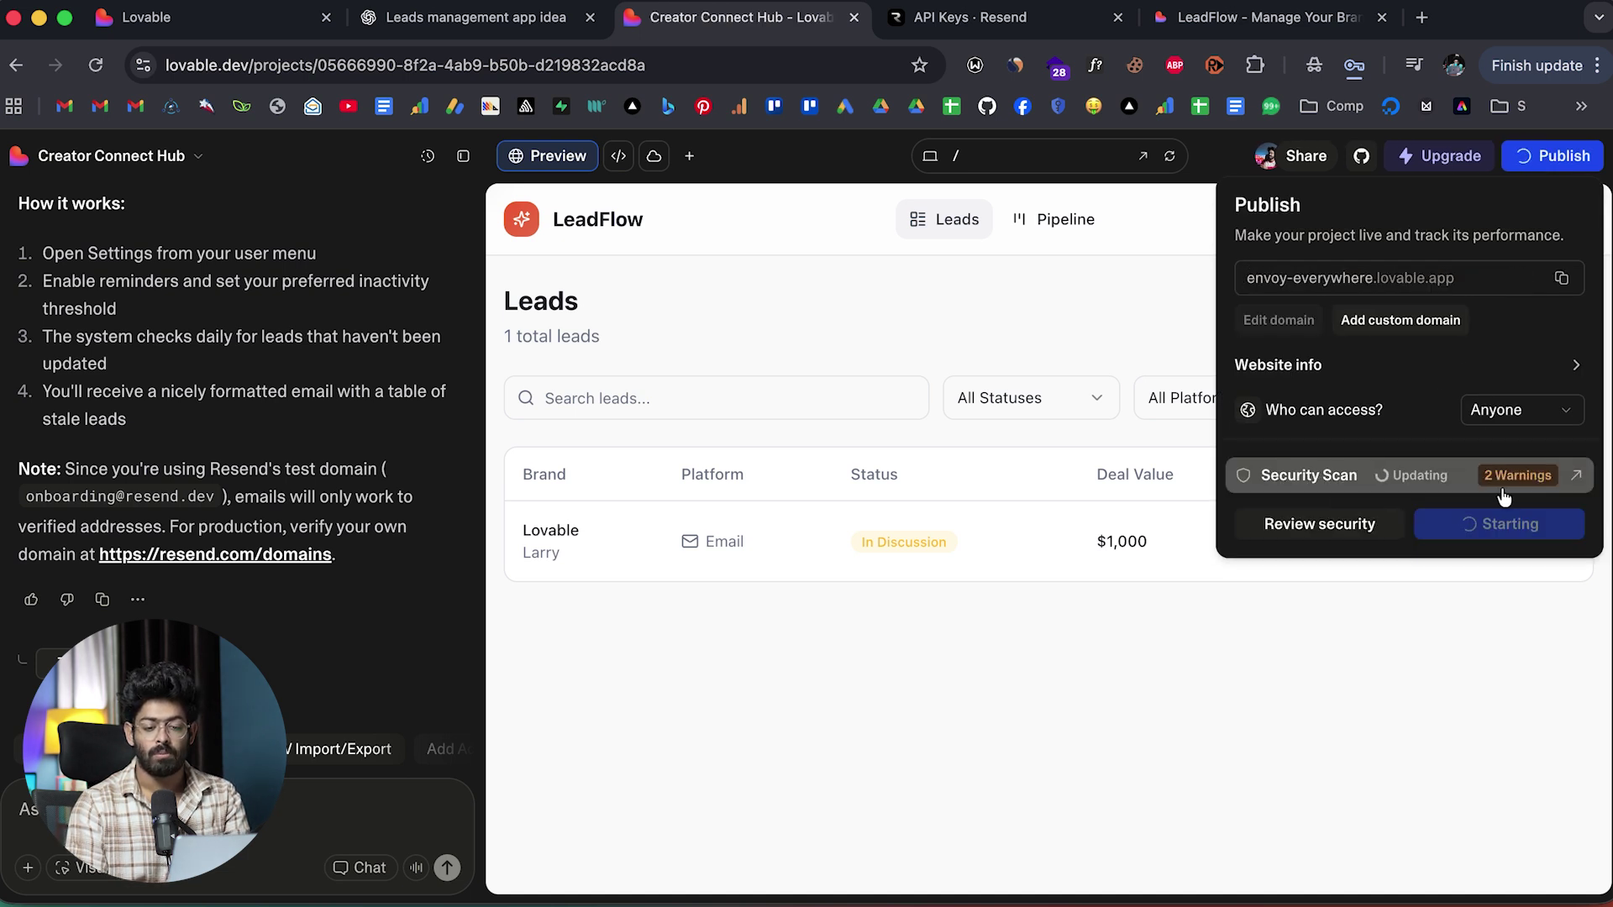
left_click(1560, 278)
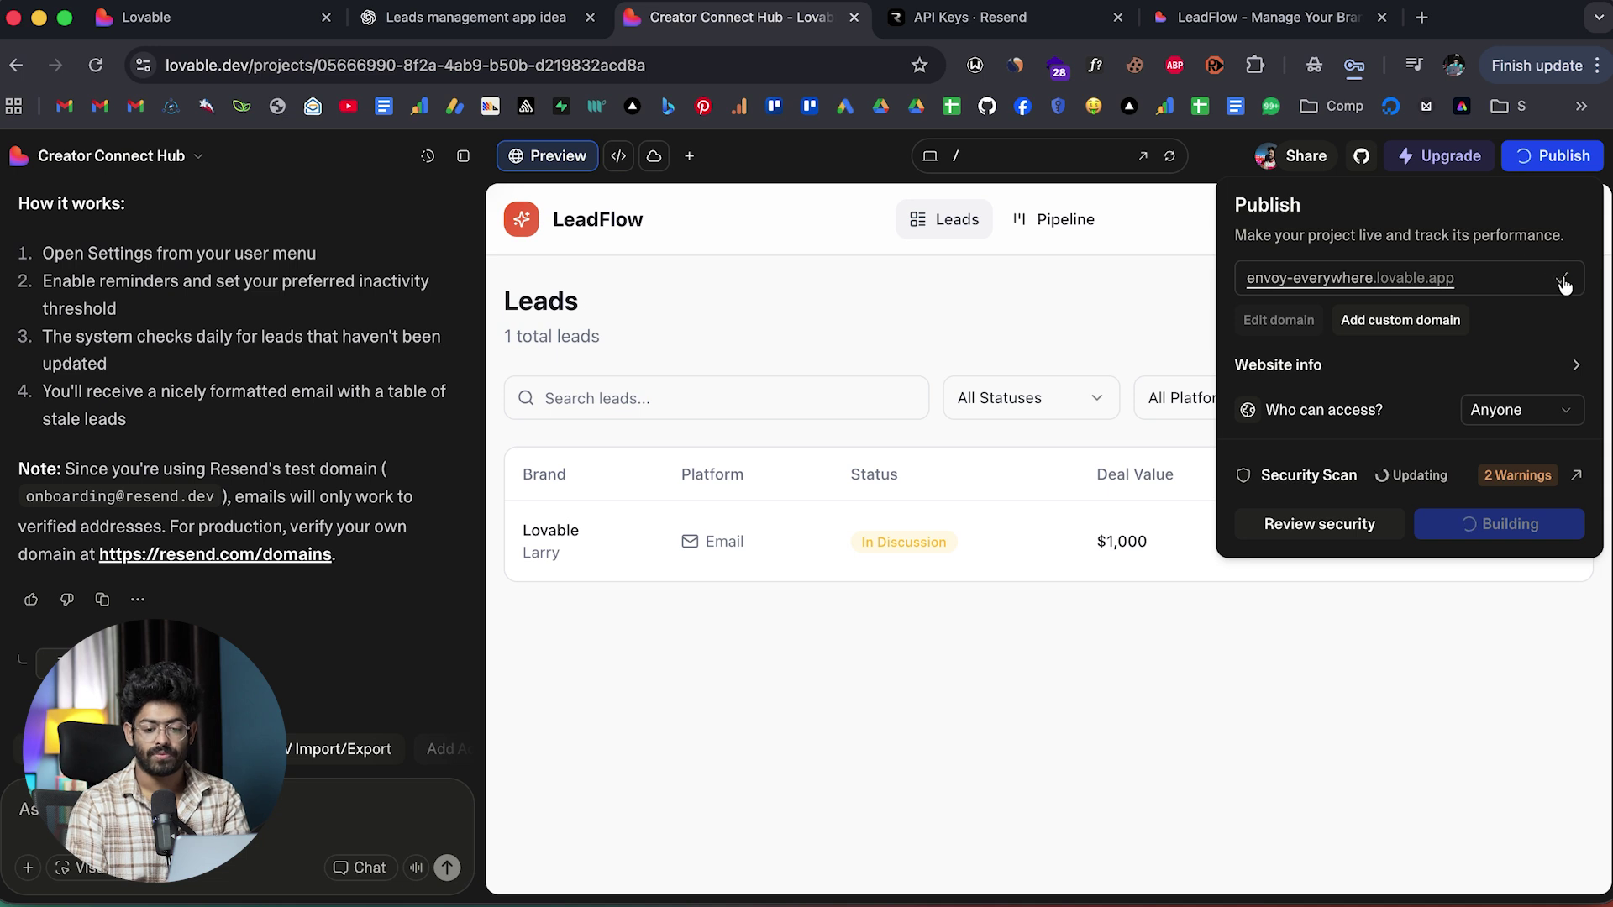
Load the live LeadFlow site at envoy-everywhere.lovable.app in a new tab, then return to ChatGPT.
left_click(1421, 17)
key("super+v")
key("Return")
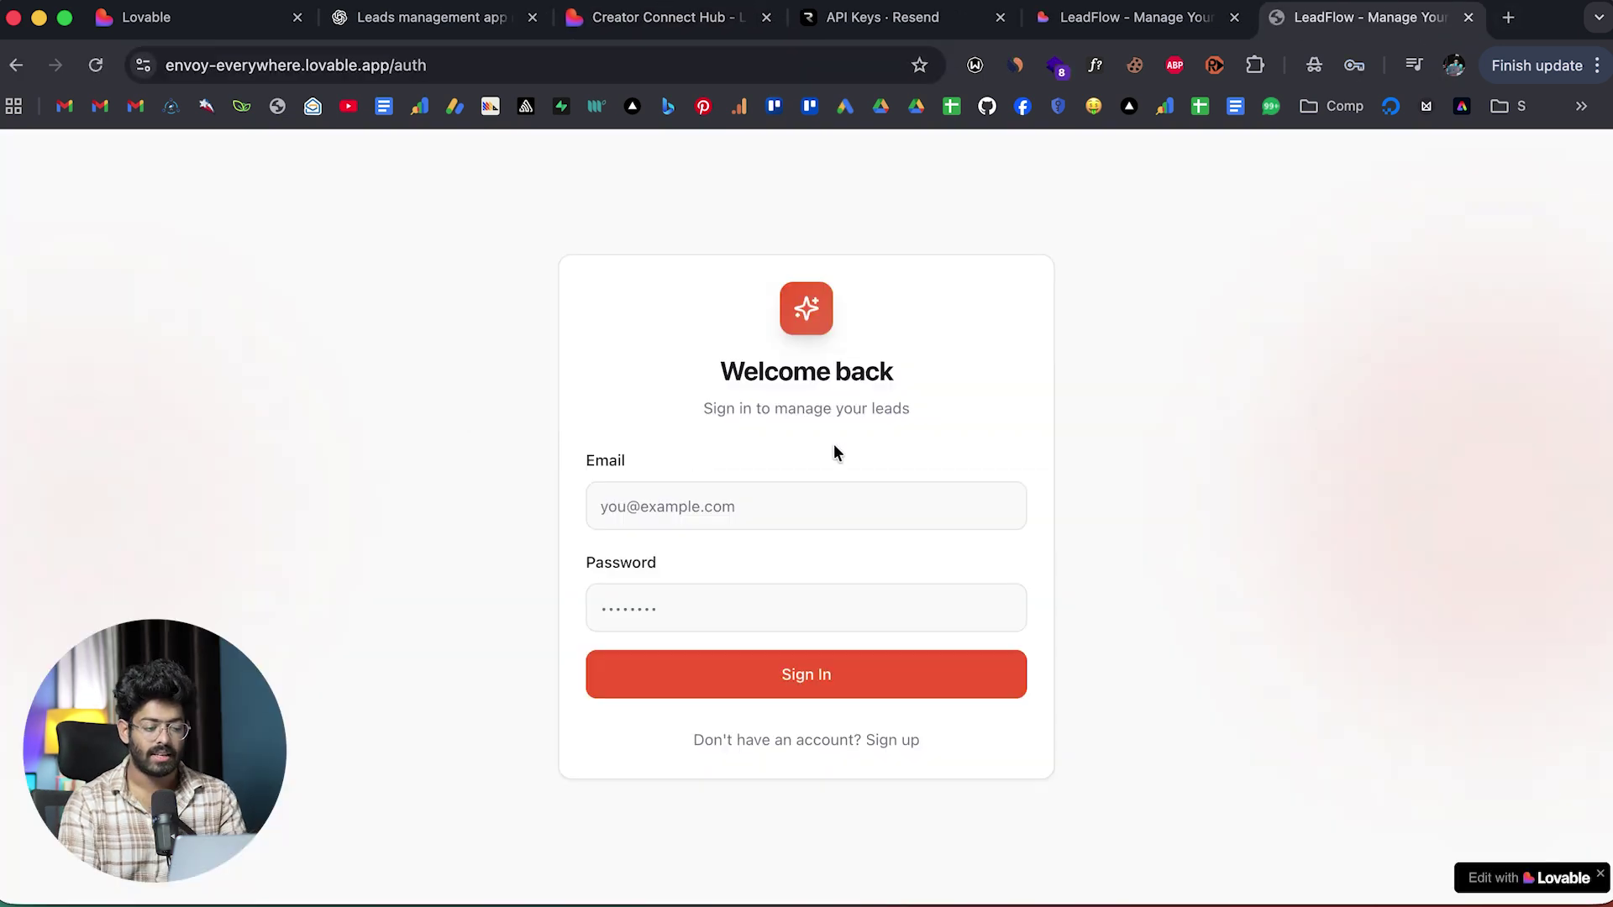
left_click(741, 484)
left_click(470, 18)
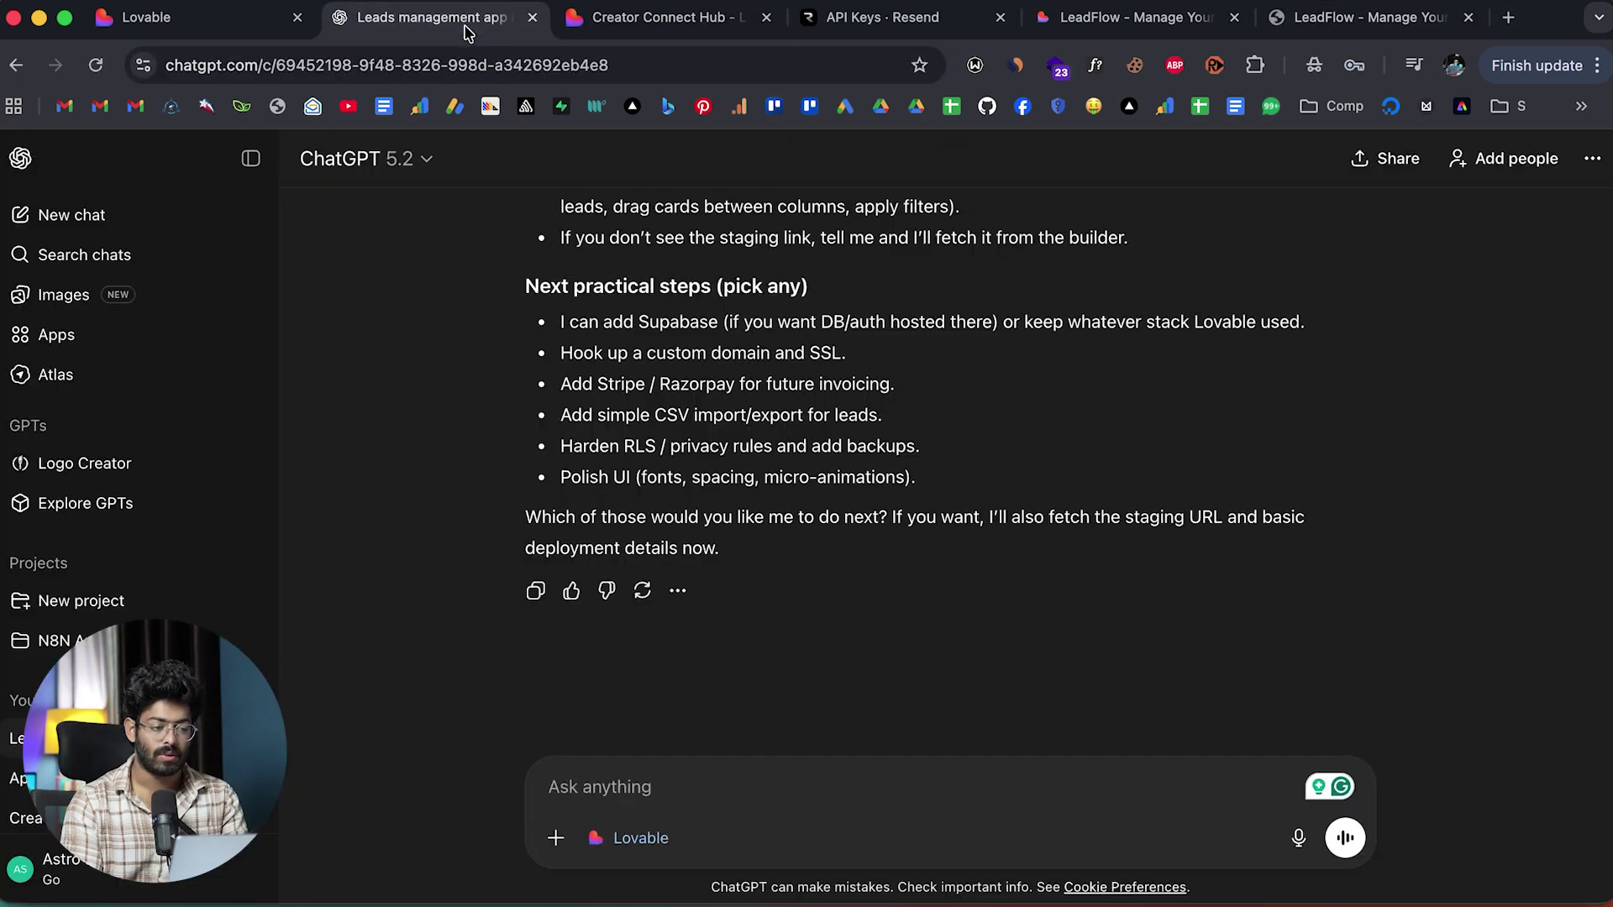